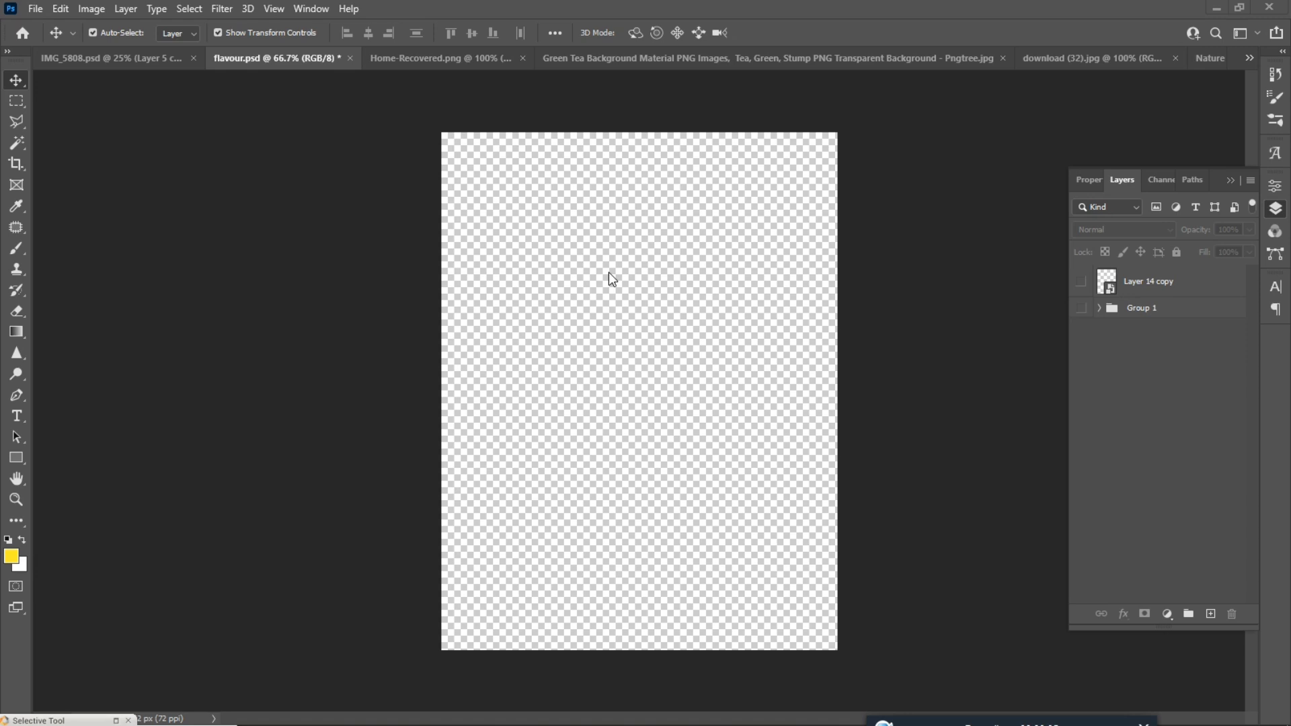
pyautogui.click(33, 10)
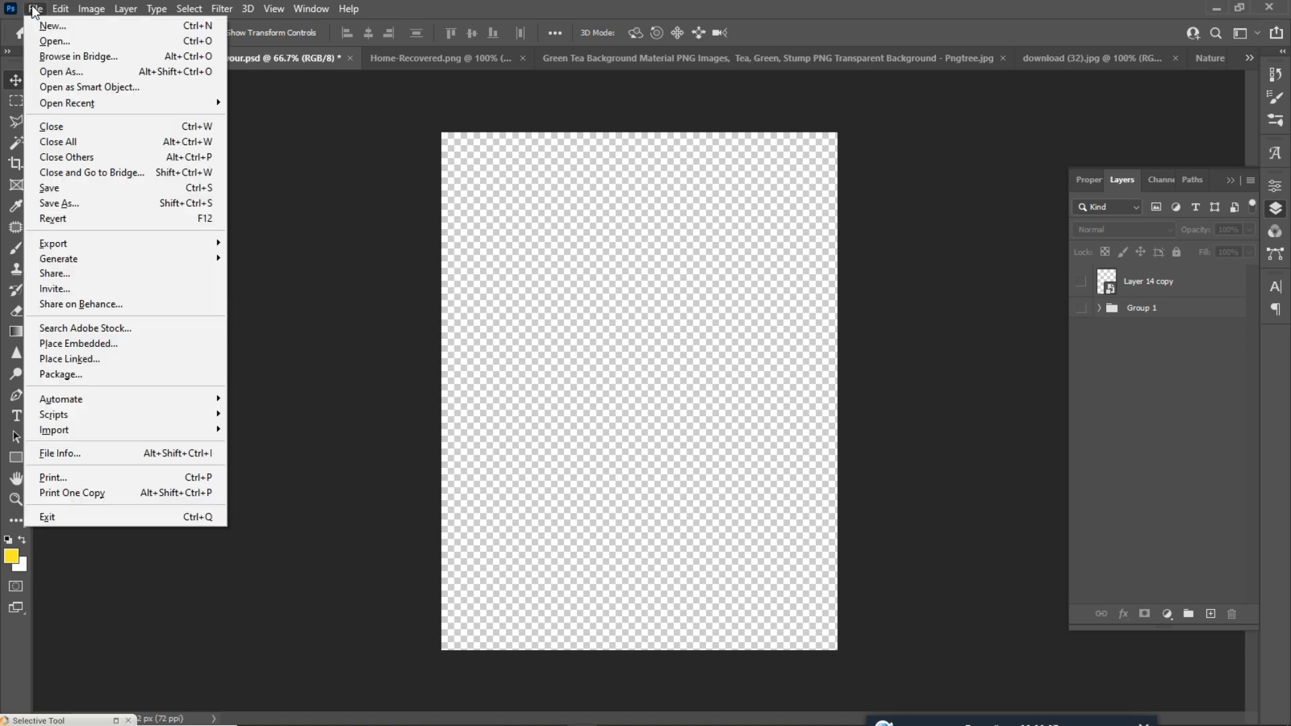
pyautogui.click(44, 27)
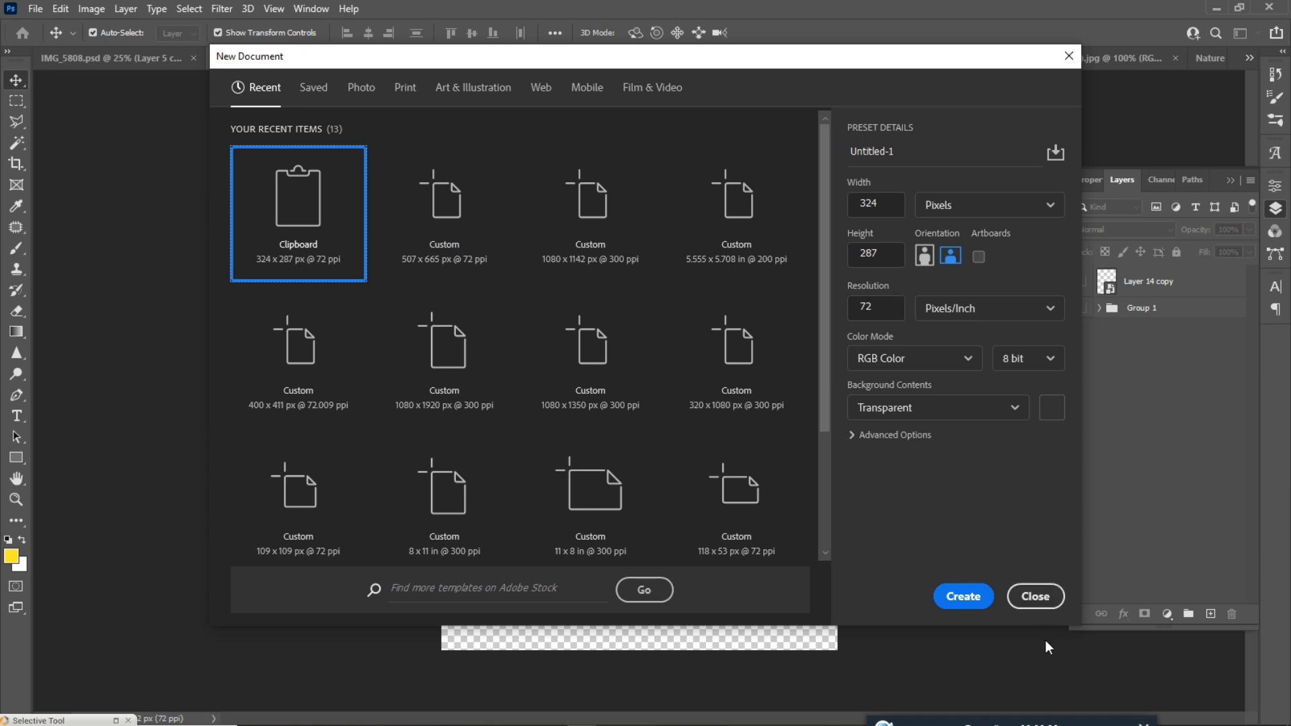
pyautogui.click(1022, 601)
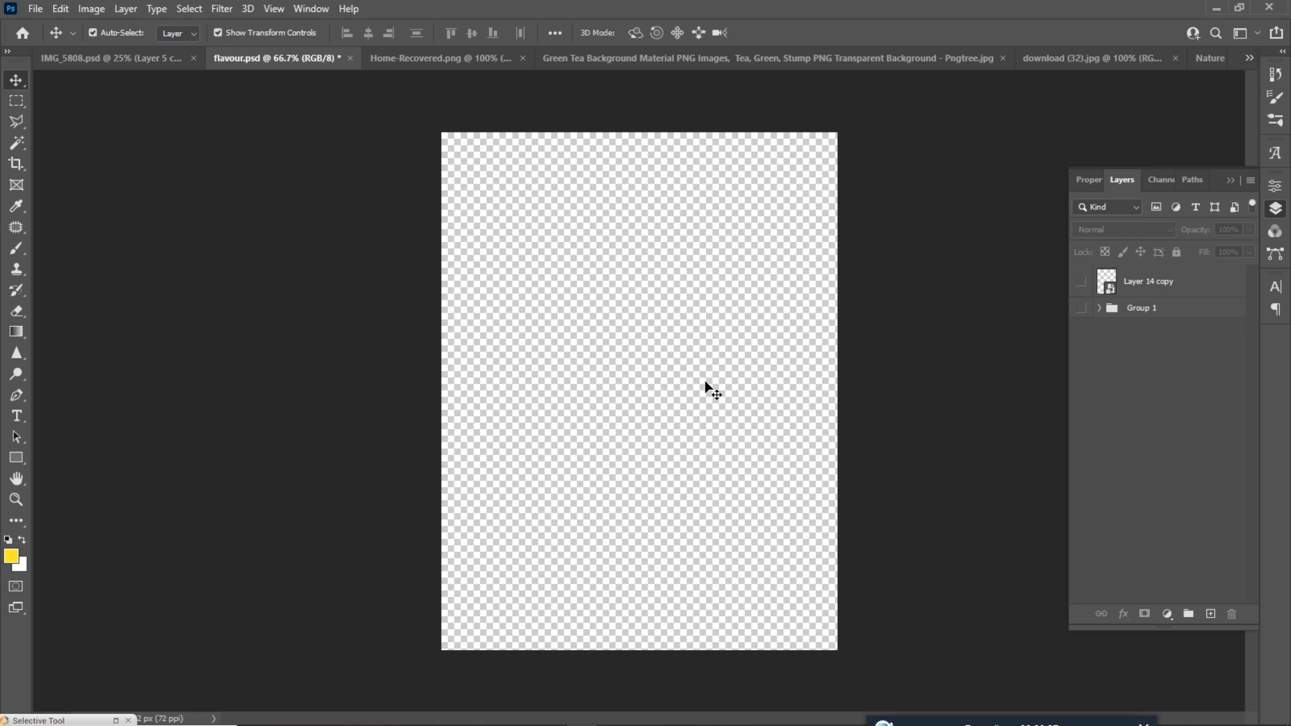
# Step: Copy the jungle picture from Nature of Brazil.jpg into flavour.psd, placing it across the upper part of the canvas
pyautogui.click(426, 58)
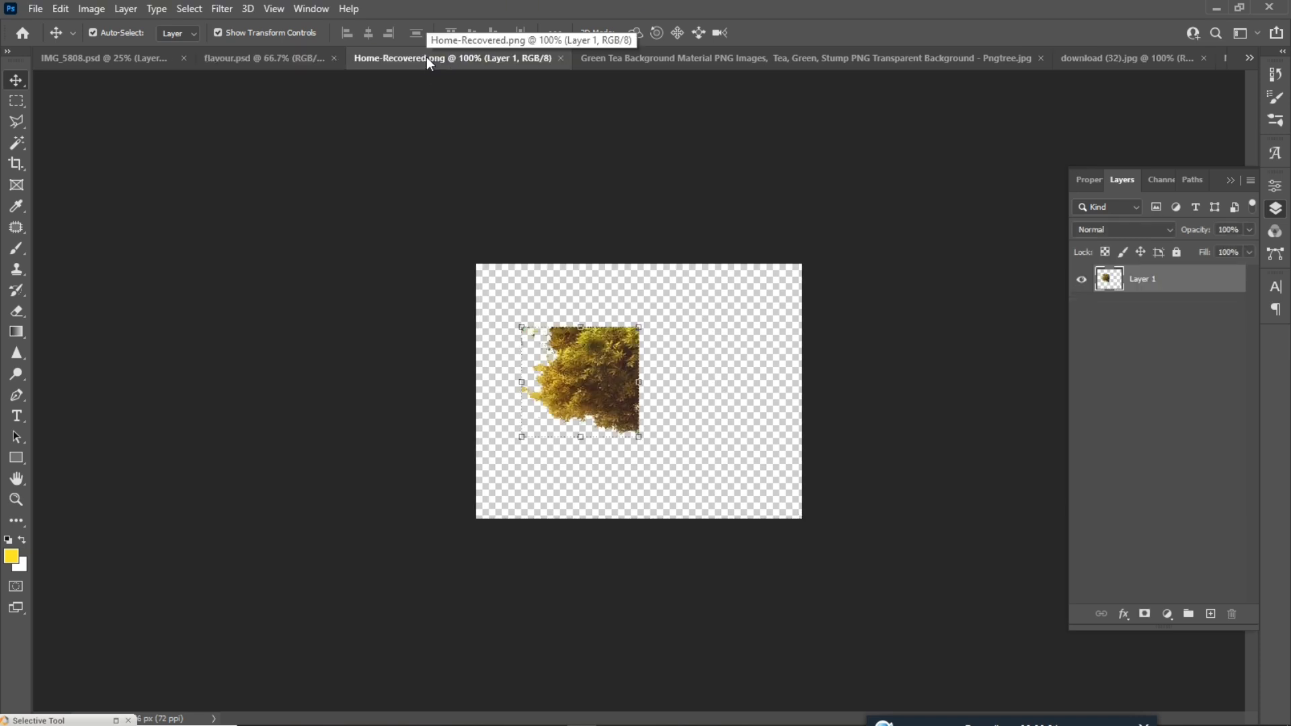
pyautogui.click(609, 58)
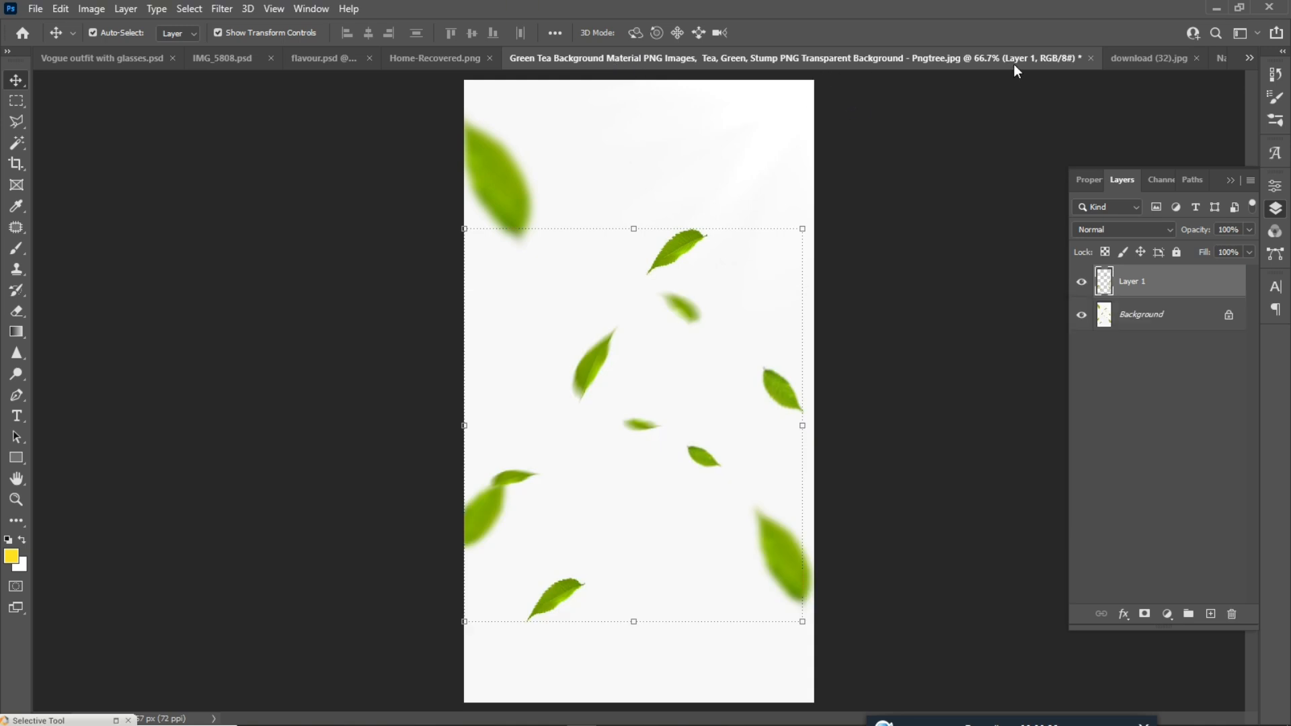
pyautogui.click(1143, 58)
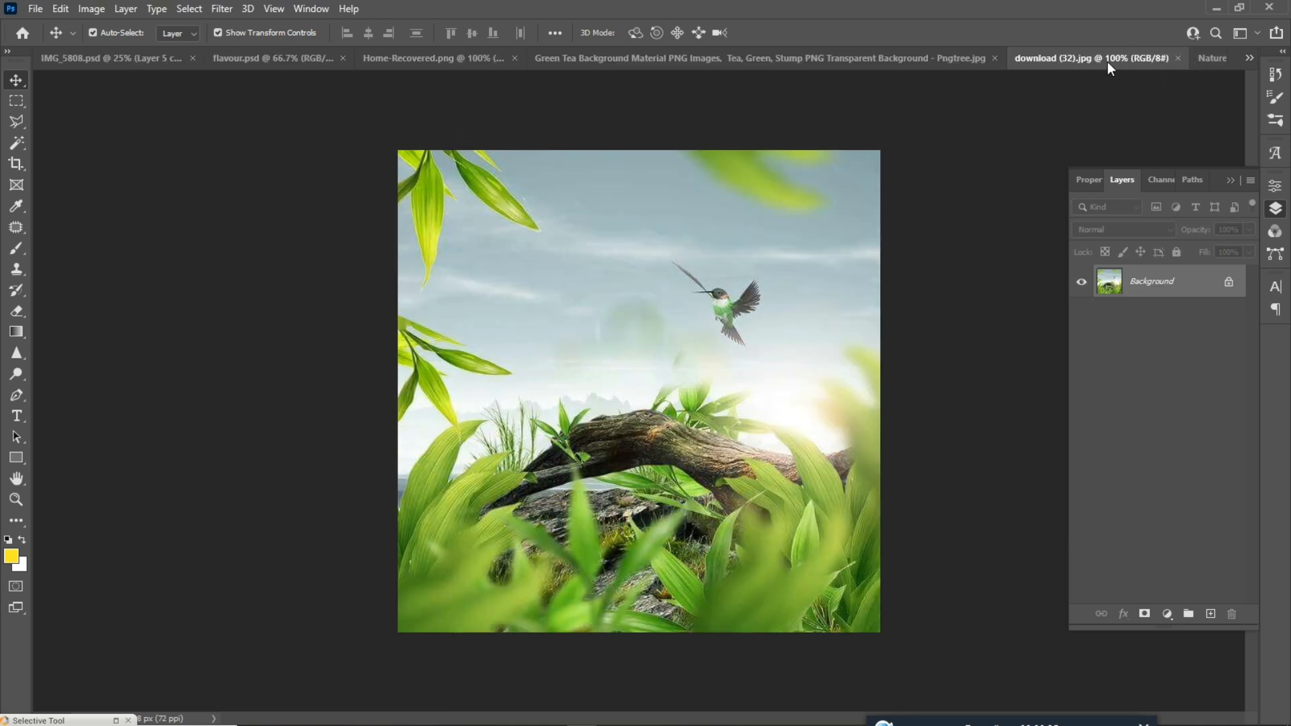
pyautogui.click(1214, 58)
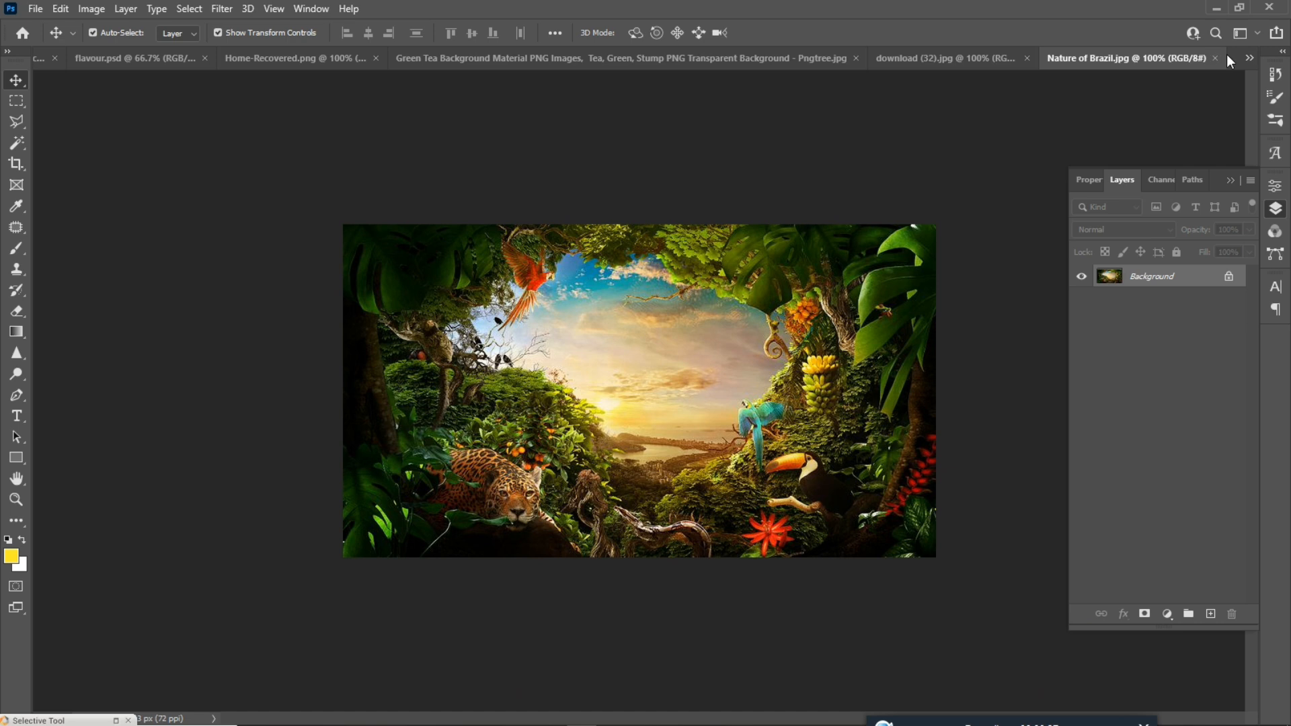
pyautogui.click(1249, 56)
pyautogui.click(1249, 56)
pyautogui.moveTo(649, 351); pyautogui.dragTo(272, 201)
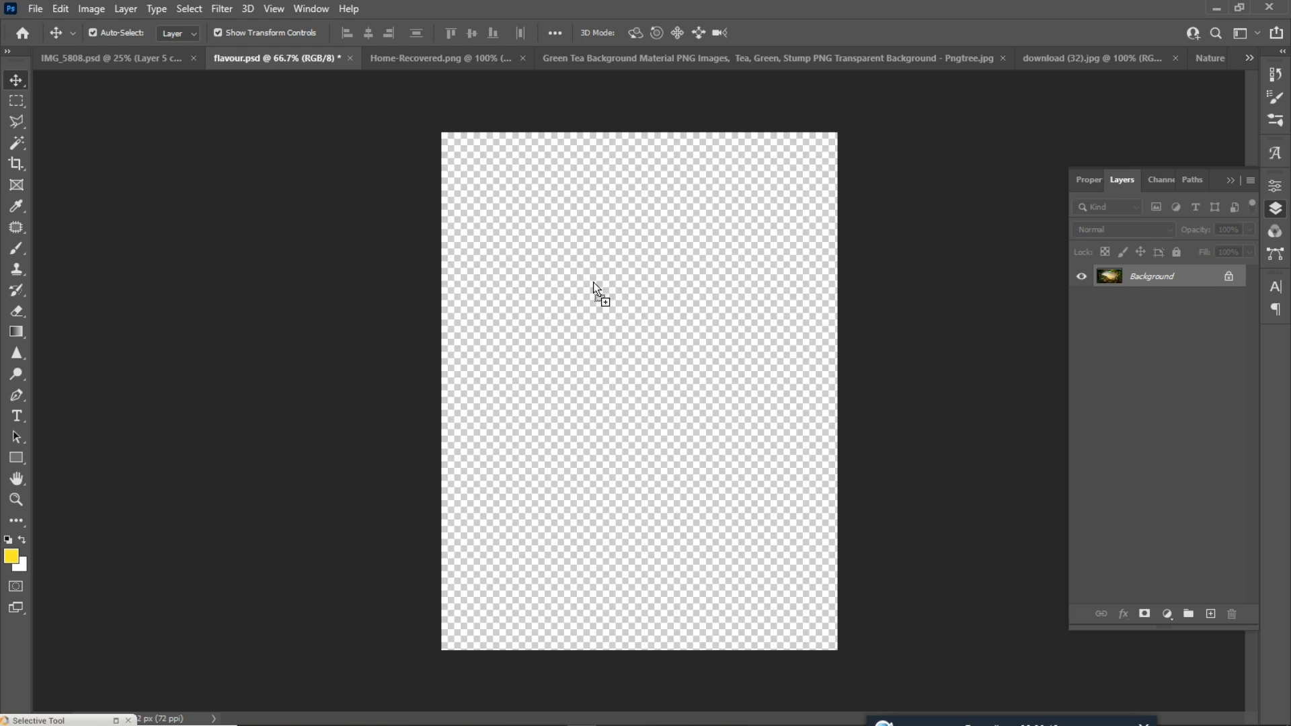
pyautogui.moveTo(614, 299); pyautogui.dragTo(624, 248)
pyautogui.click(115, 63)
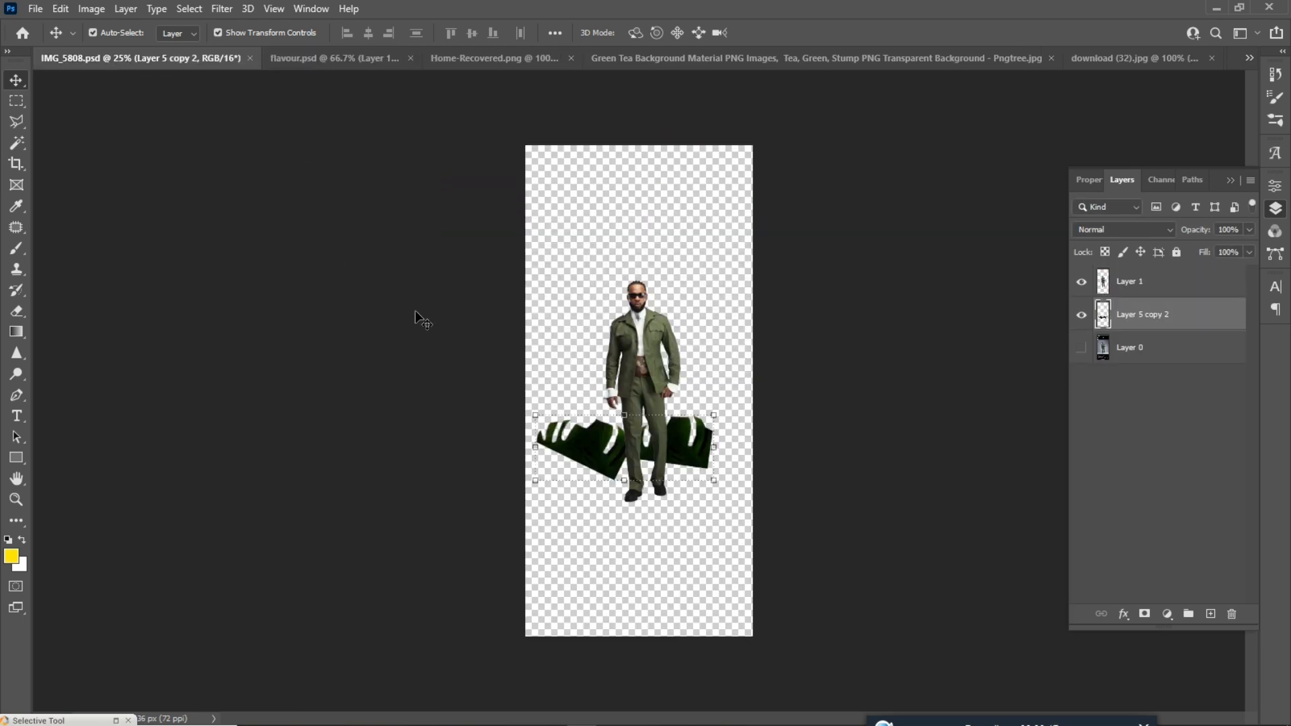
pyautogui.click(296, 60)
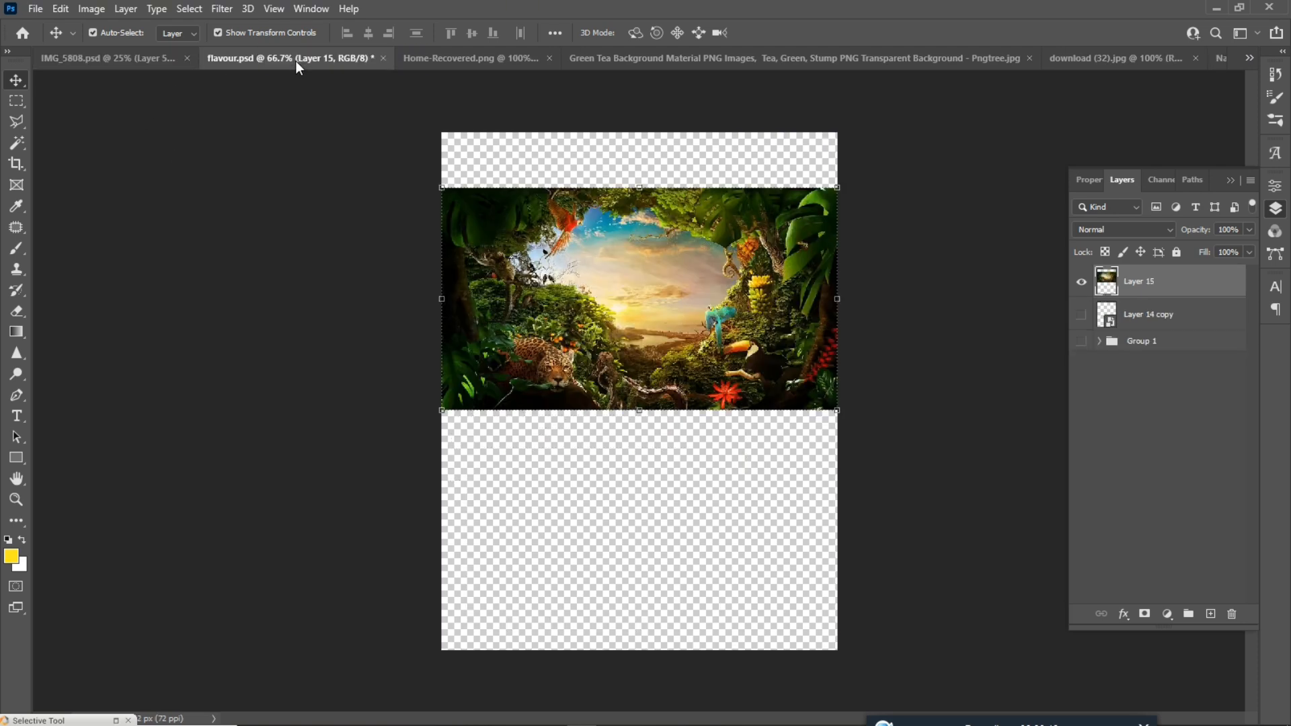
pyautogui.click(1099, 341)
pyautogui.scroll(-5, 1136, 451)
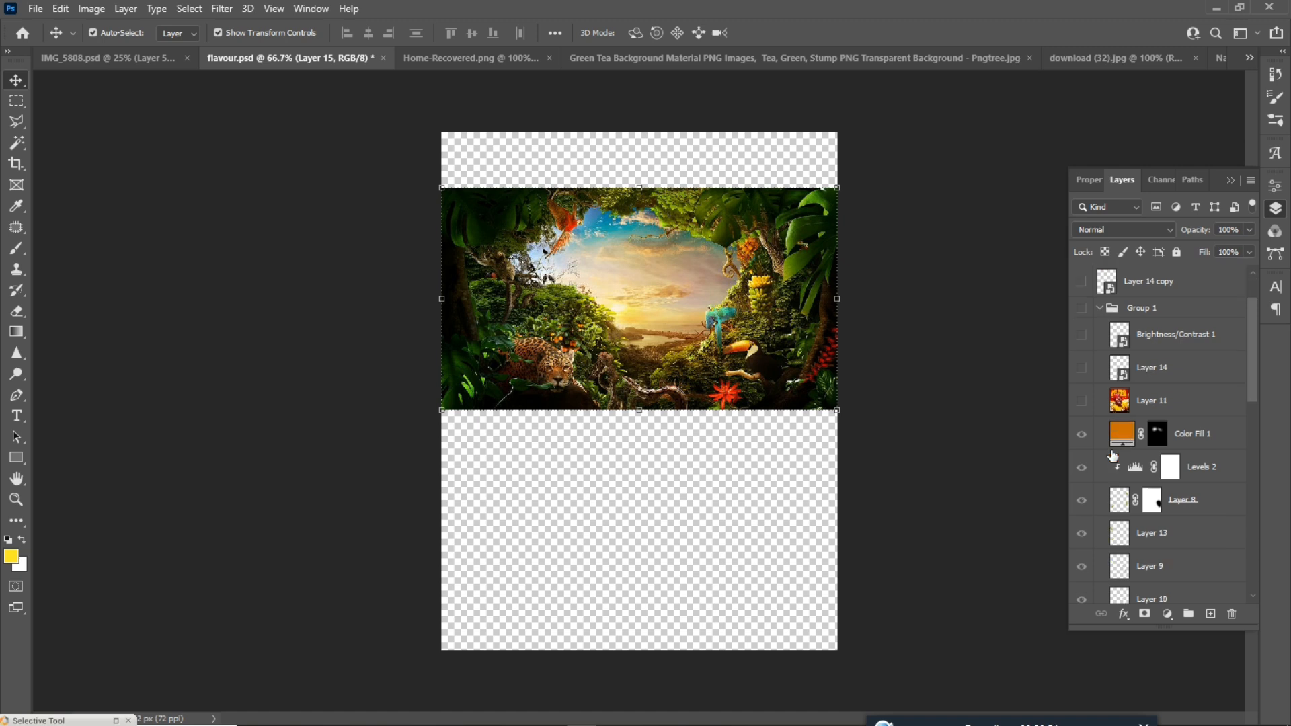
pyautogui.scroll(-3, 1138, 449)
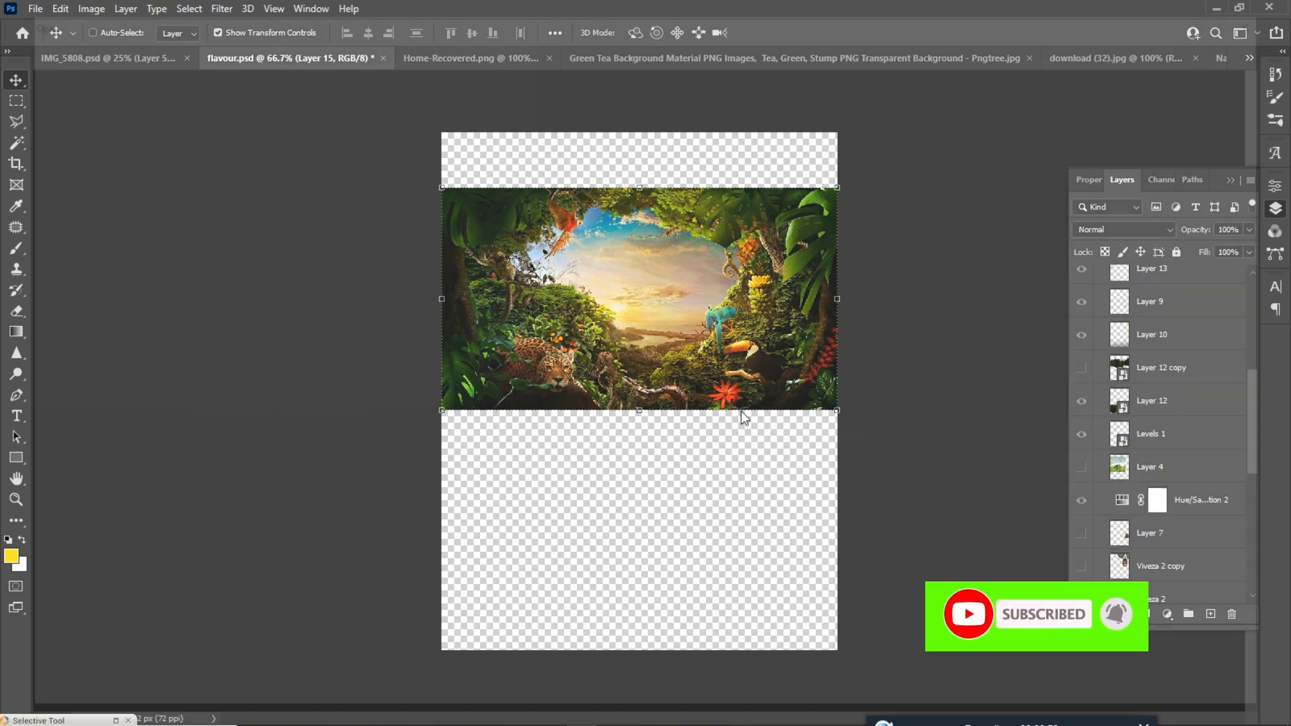
# Step: Open the image IMG_5803 from the Downloads folder
pyautogui.hotkey('ctrl', 'o')
pyautogui.scroll(-10, 401, 338)
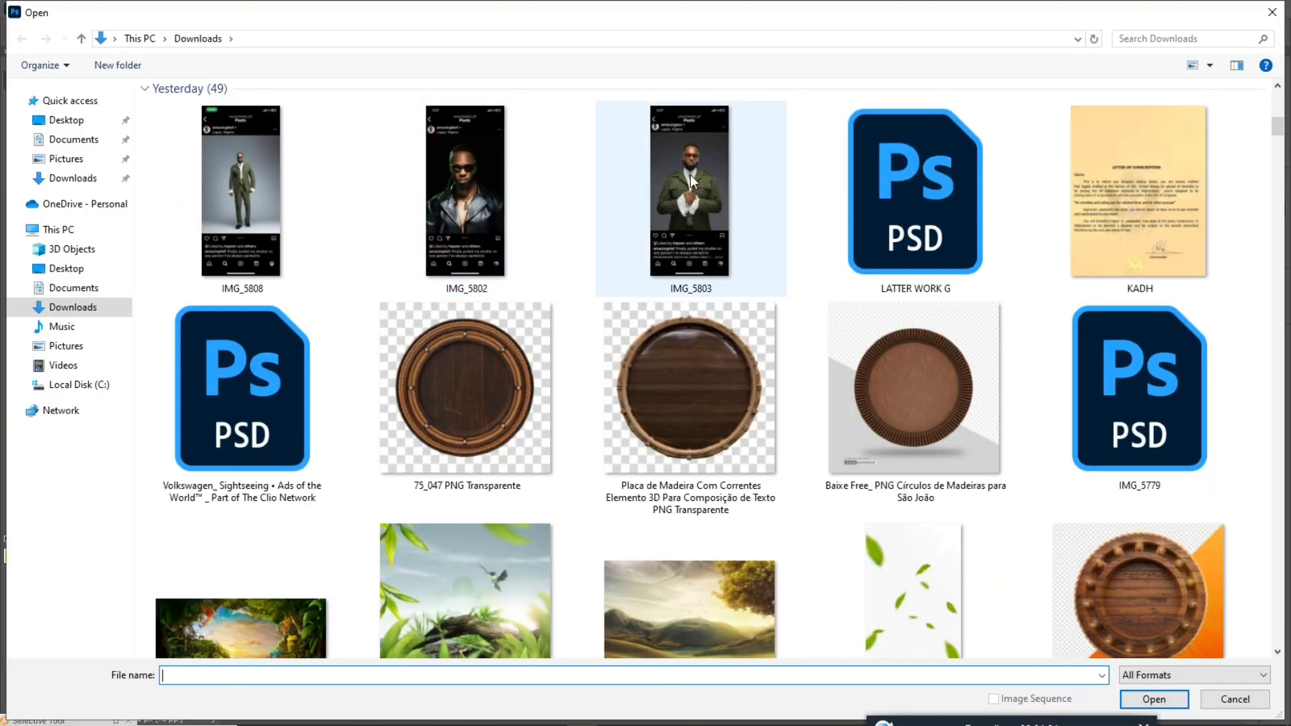
pyautogui.doubleClick(690, 175)
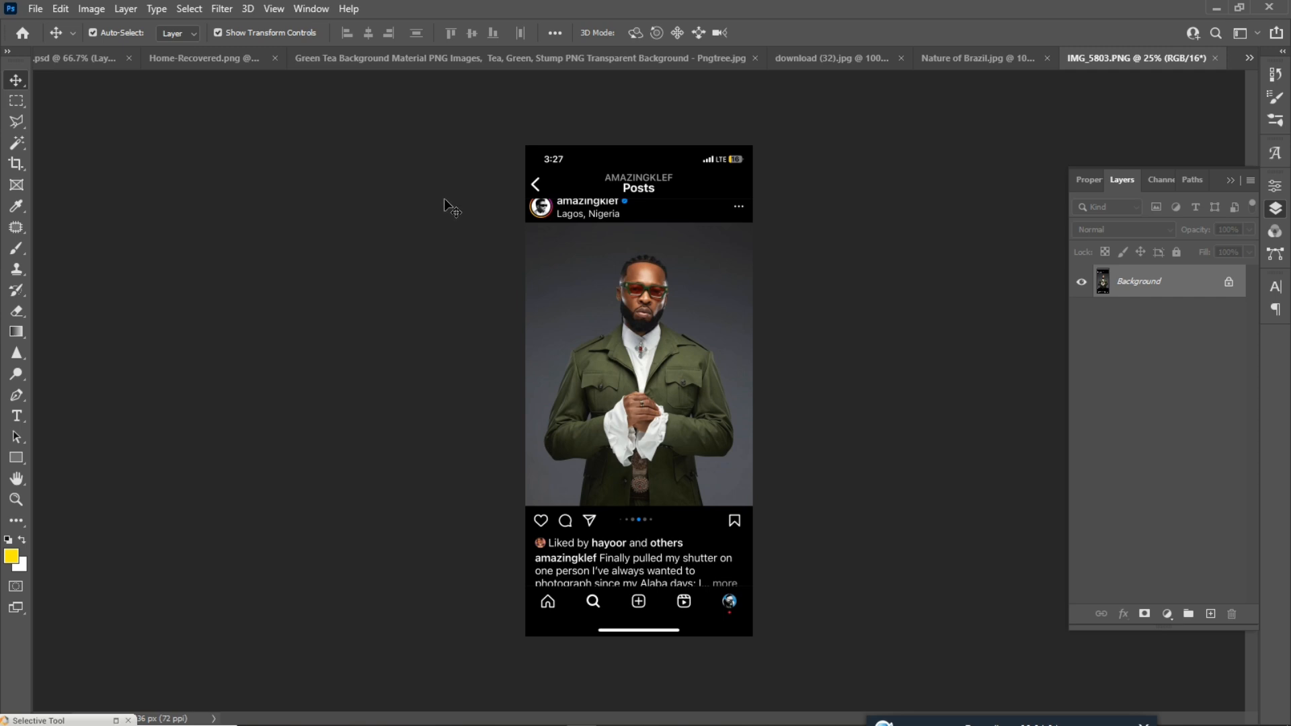
# Step: Select the man as the subject and copy him onto a new layer
pyautogui.click(184, 11)
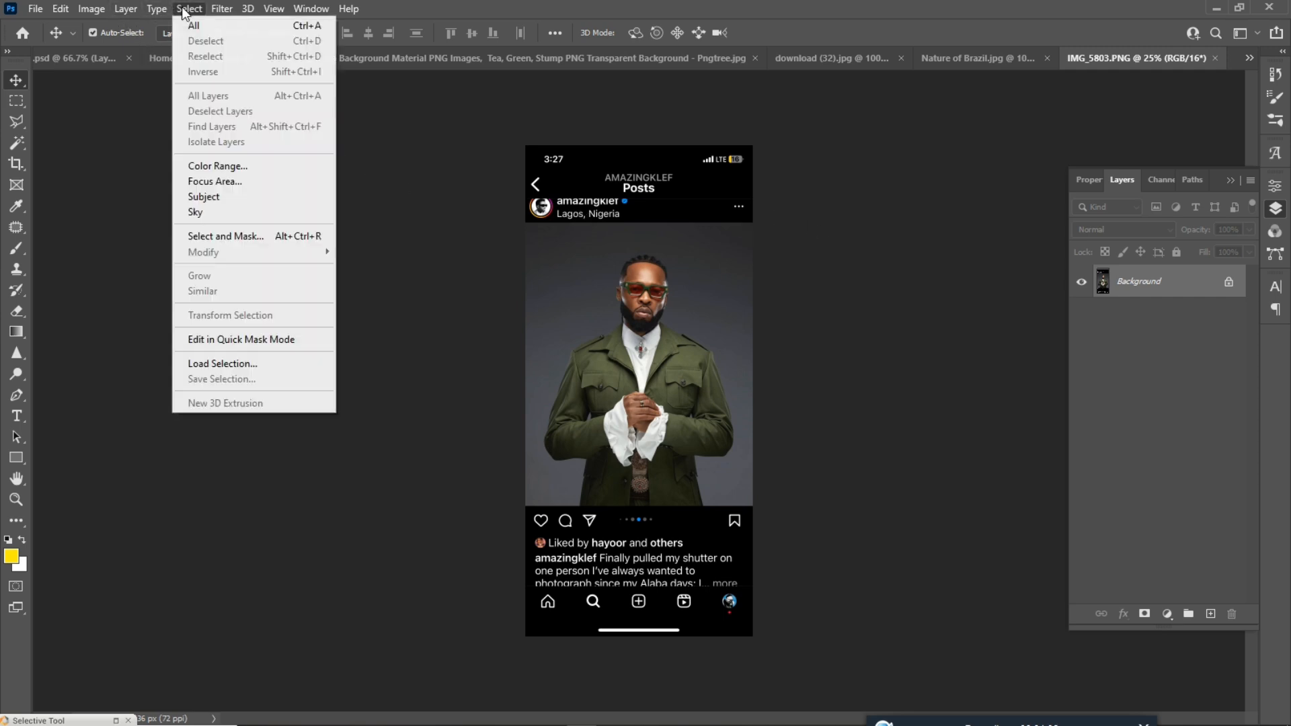
pyautogui.click(212, 195)
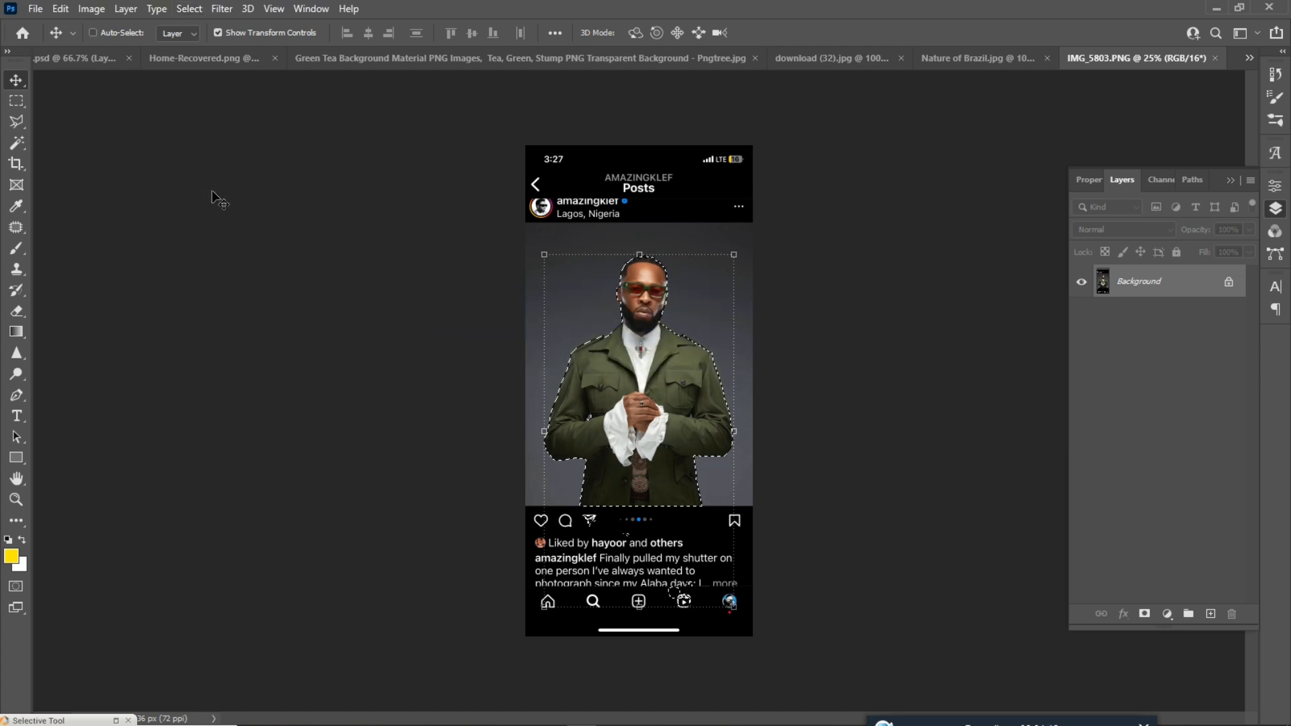
pyautogui.hotkey('ctrl', 'j')
pyautogui.press('ctrl')
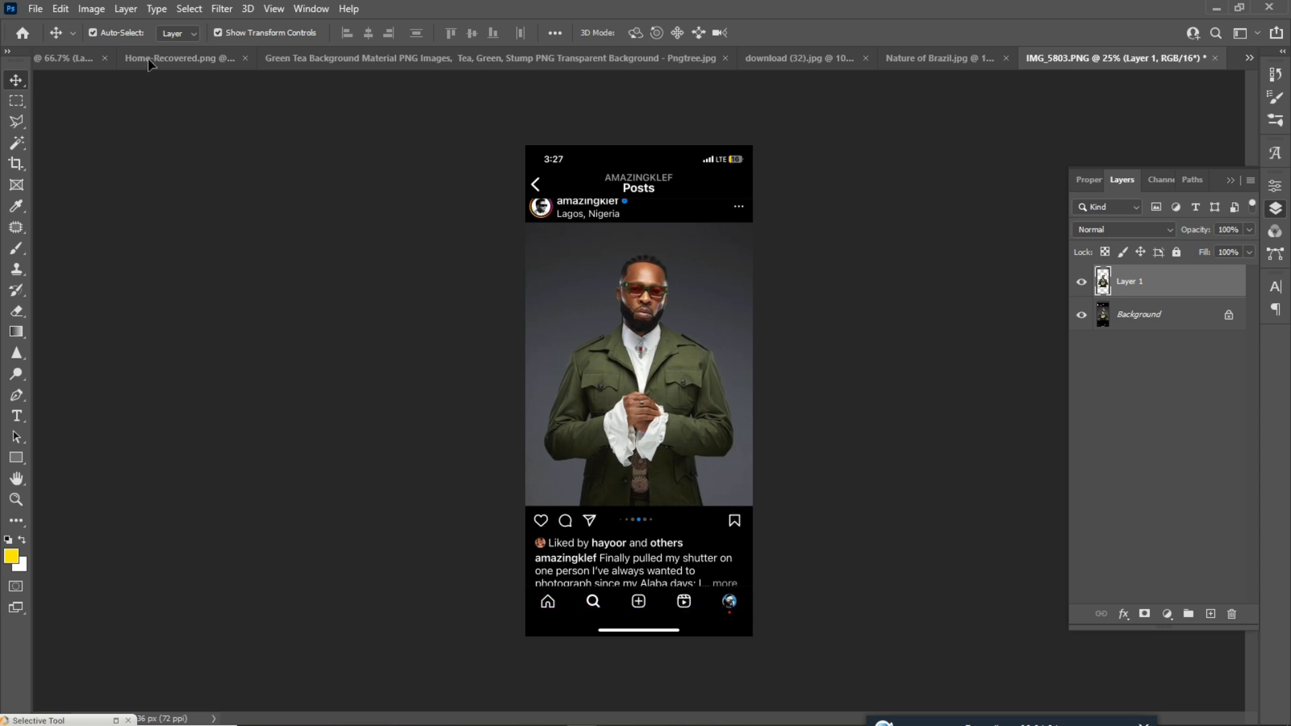
# Step: Copy the man's cut-out into flavour.psd above the jungle picture, accepting the bit-depth conversion
pyautogui.moveTo(87, 60); pyautogui.dragTo(607, 366)
pyautogui.click(628, 291)
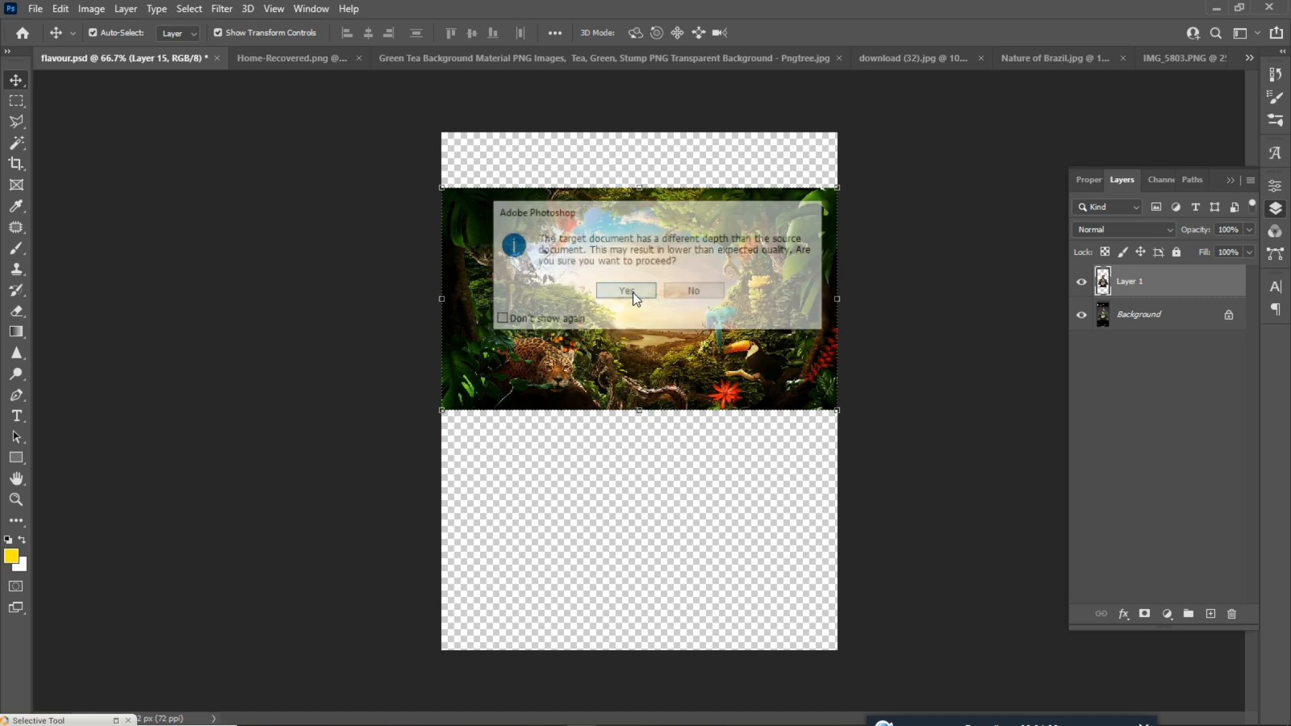
pyautogui.moveTo(681, 256); pyautogui.dragTo(693, 480)
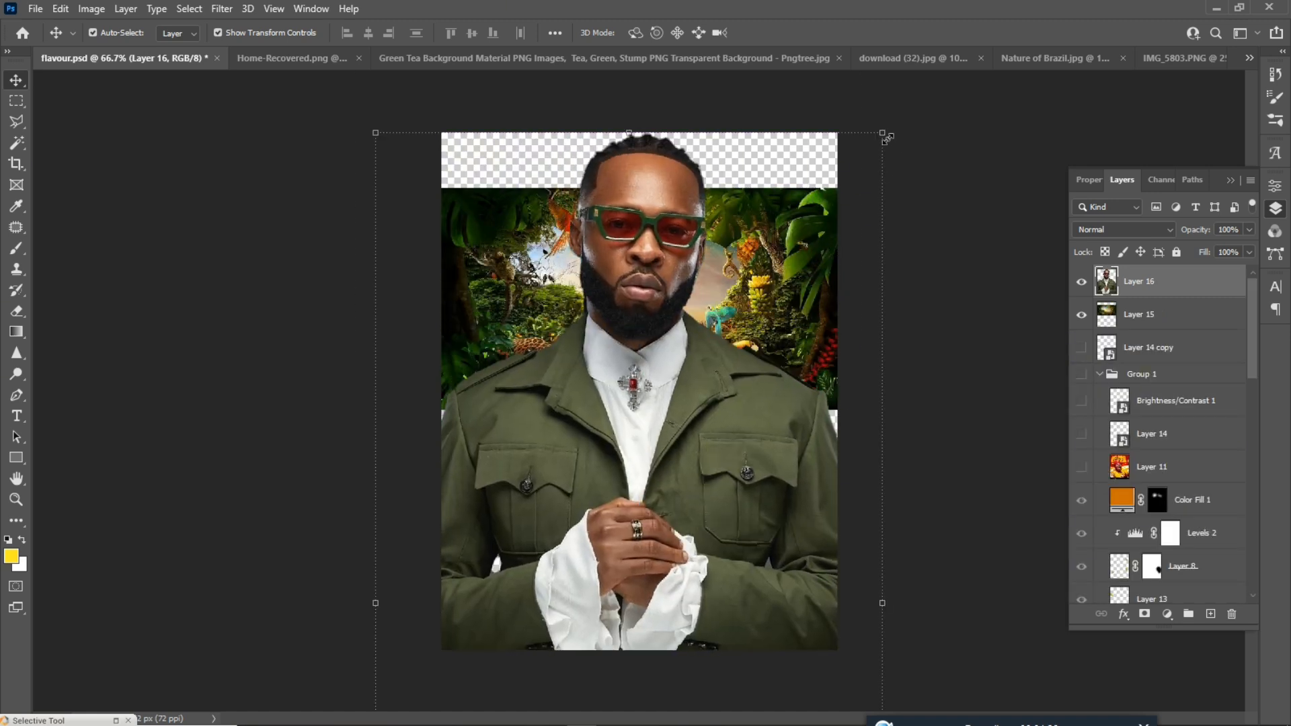
# Step: Scale the man down to about 54%, centre him on the canvas, and collapse Group 1
pyautogui.moveTo(885, 132); pyautogui.dragTo(777, 351)
pyautogui.moveTo(645, 400); pyautogui.dragTo(652, 280)
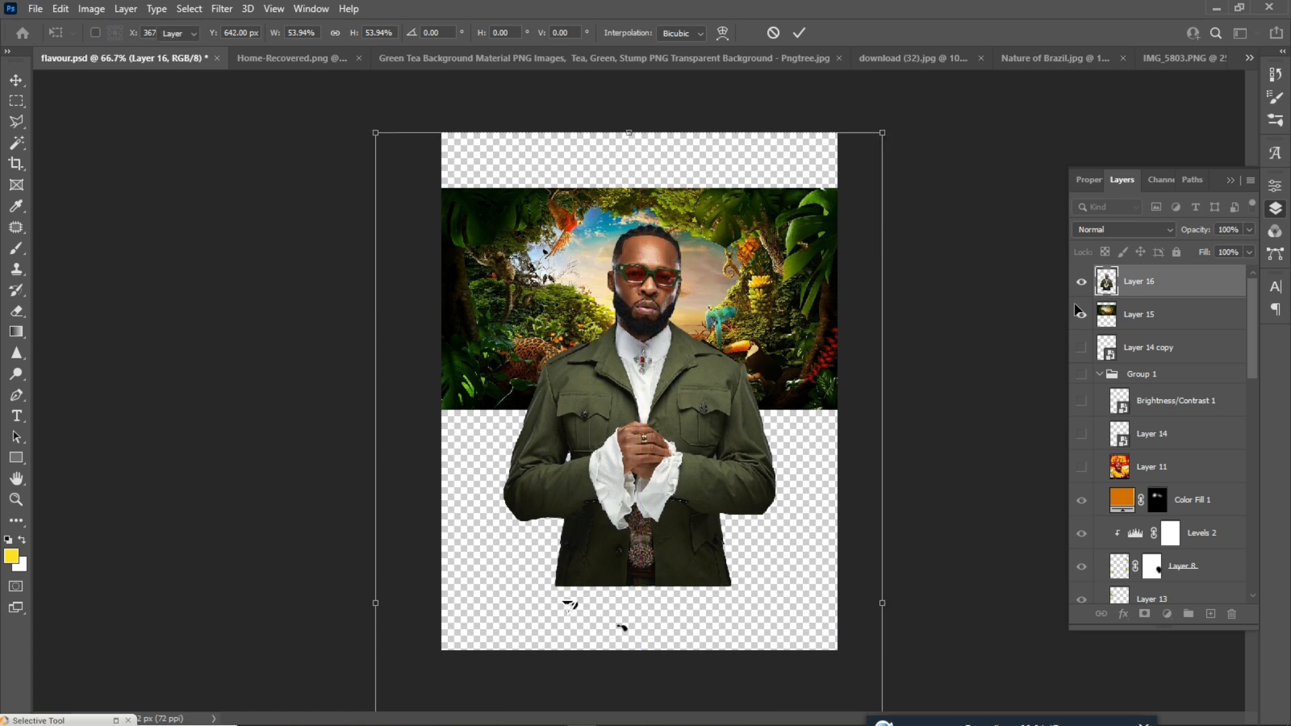
pyautogui.press('Return')
pyautogui.click(1099, 374)
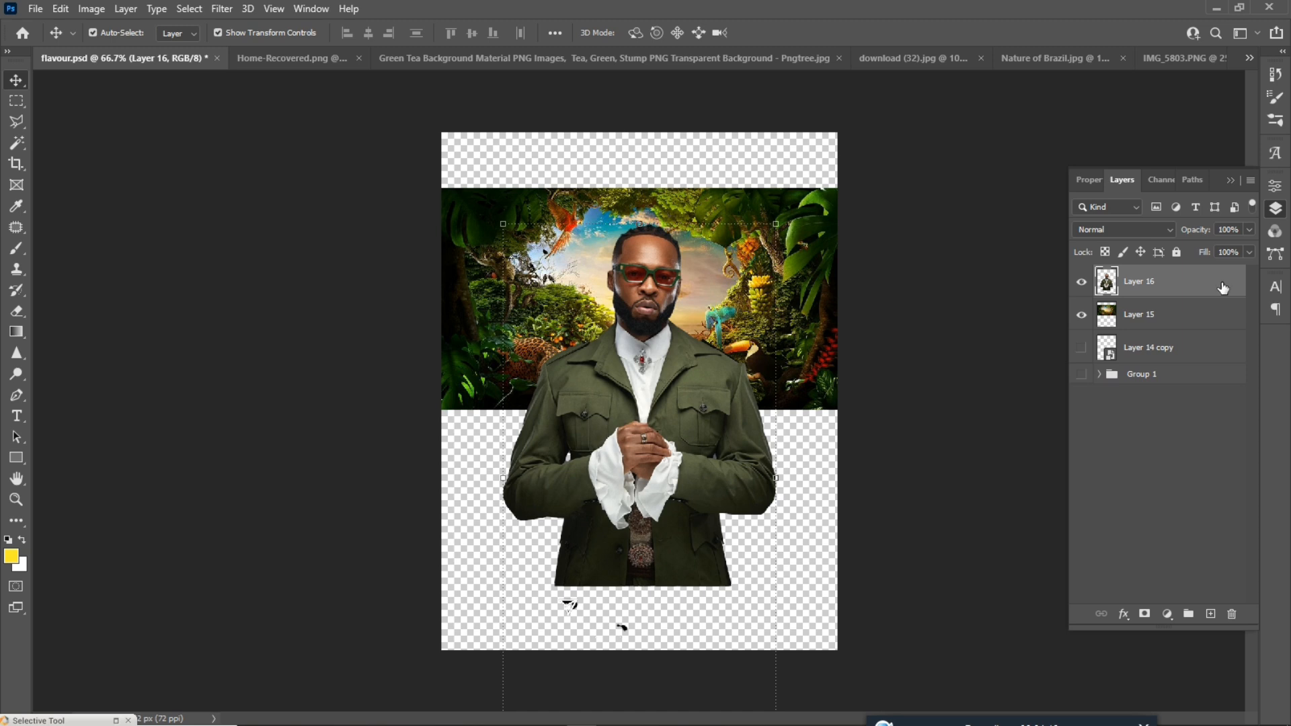
pyautogui.moveTo(659, 339); pyautogui.dragTo(659, 338)
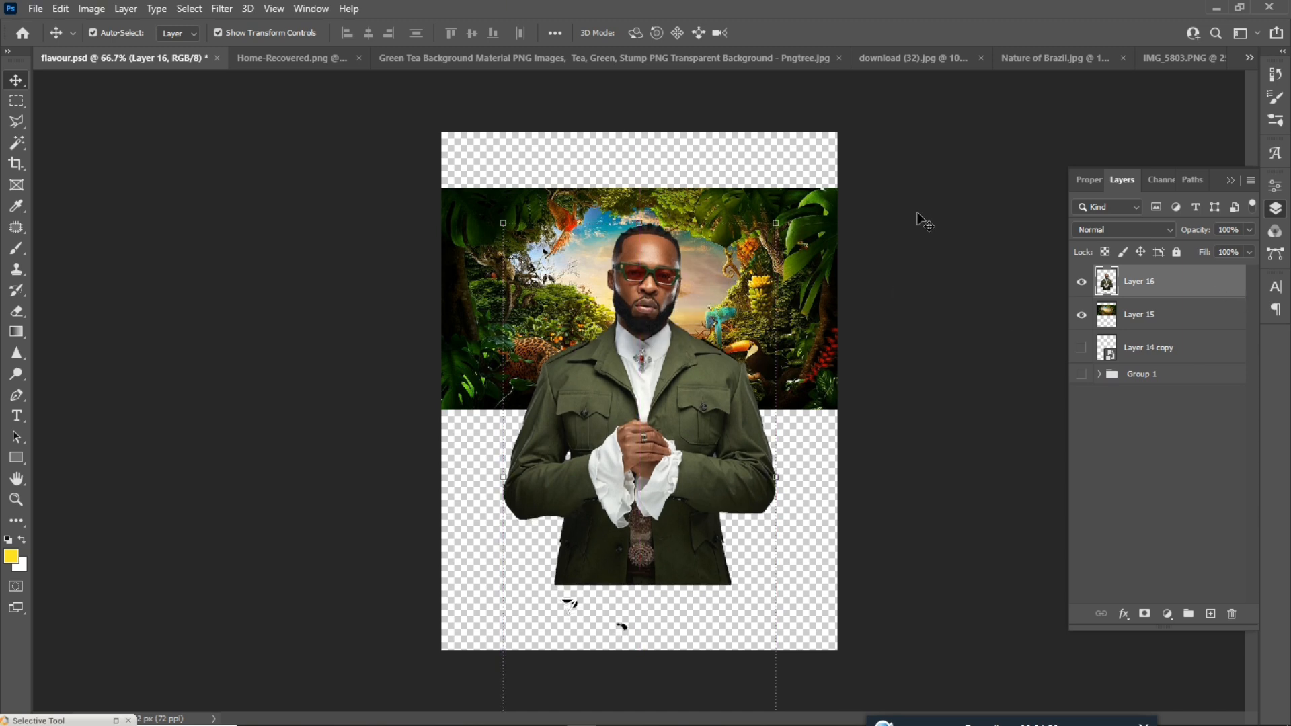
# Step: Enlarge the jungle picture past both canvas sides and align its upper edge with the top of the canvas
pyautogui.click(791, 220)
pyautogui.moveTo(845, 191); pyautogui.dragTo(971, 20)
pyautogui.moveTo(769, 216); pyautogui.dragTo(769, 267)
pyautogui.moveTo(1008, 141); pyautogui.dragTo(1028, 116)
pyautogui.moveTo(794, 196); pyautogui.dragTo(794, 189)
pyautogui.moveTo(1031, 124); pyautogui.dragTo(994, 144)
pyautogui.moveTo(808, 199); pyautogui.dragTo(808, 188)
pyautogui.press('Return')
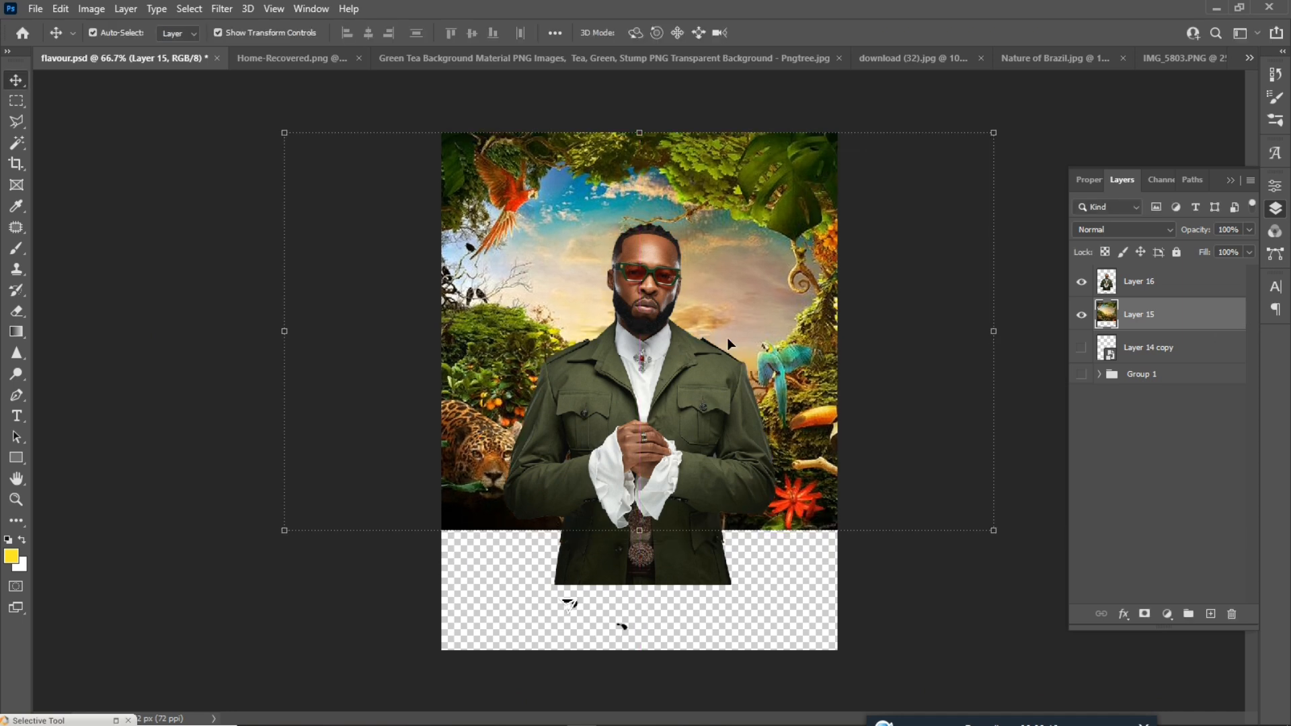
pyautogui.click(1001, 599)
# Step: Select the lower strip of the jungle picture with a rectangular marquee and copy it onto a new layer
pyautogui.click(789, 202)
pyautogui.click(17, 103)
pyautogui.moveTo(440, 561); pyautogui.dragTo(851, 440)
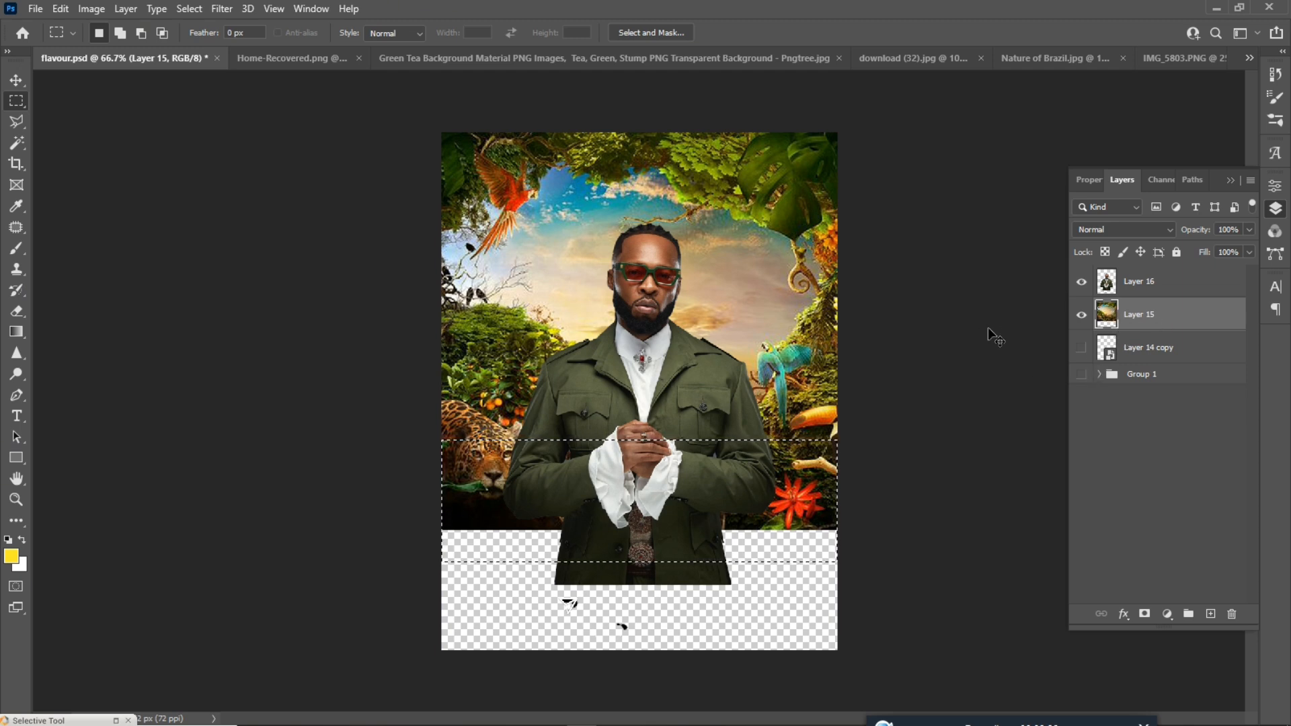
pyautogui.hotkey('ctrl', 'j')
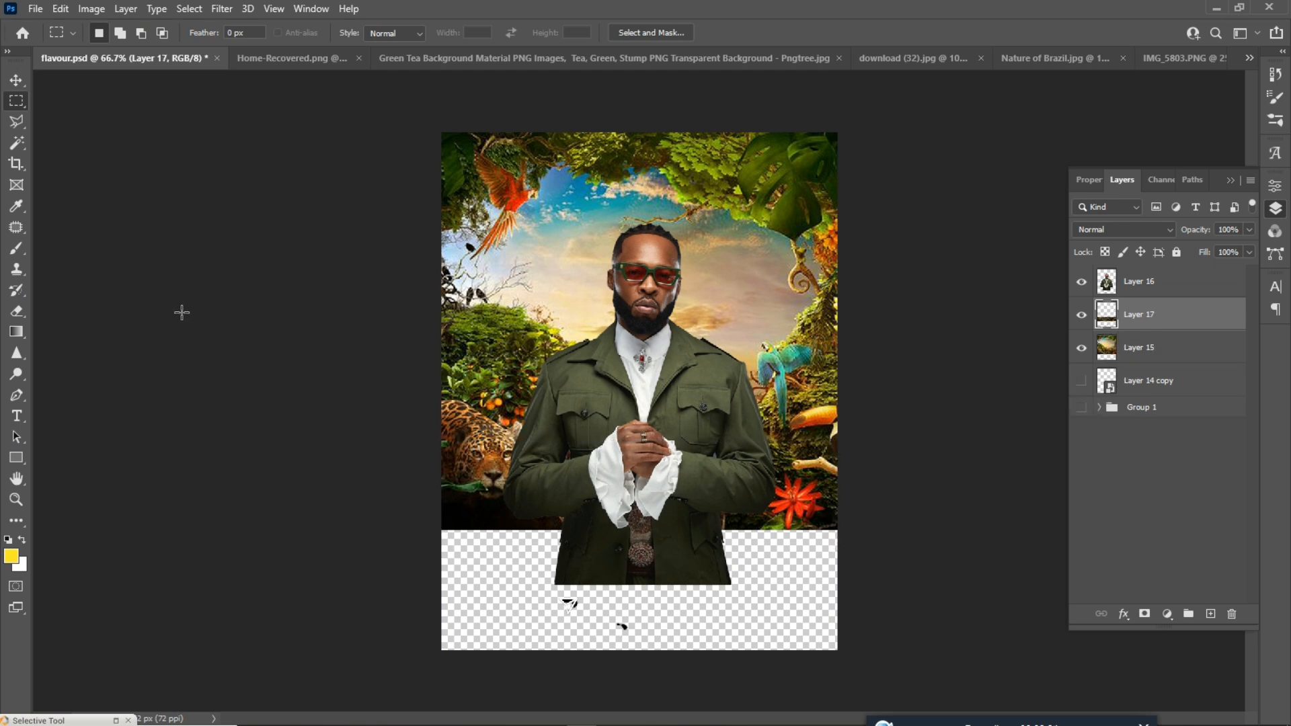
# Step: Stretch the copied jungle strip downward to about 242.5% height so it covers the empty bottom of the canvas
pyautogui.click(16, 79)
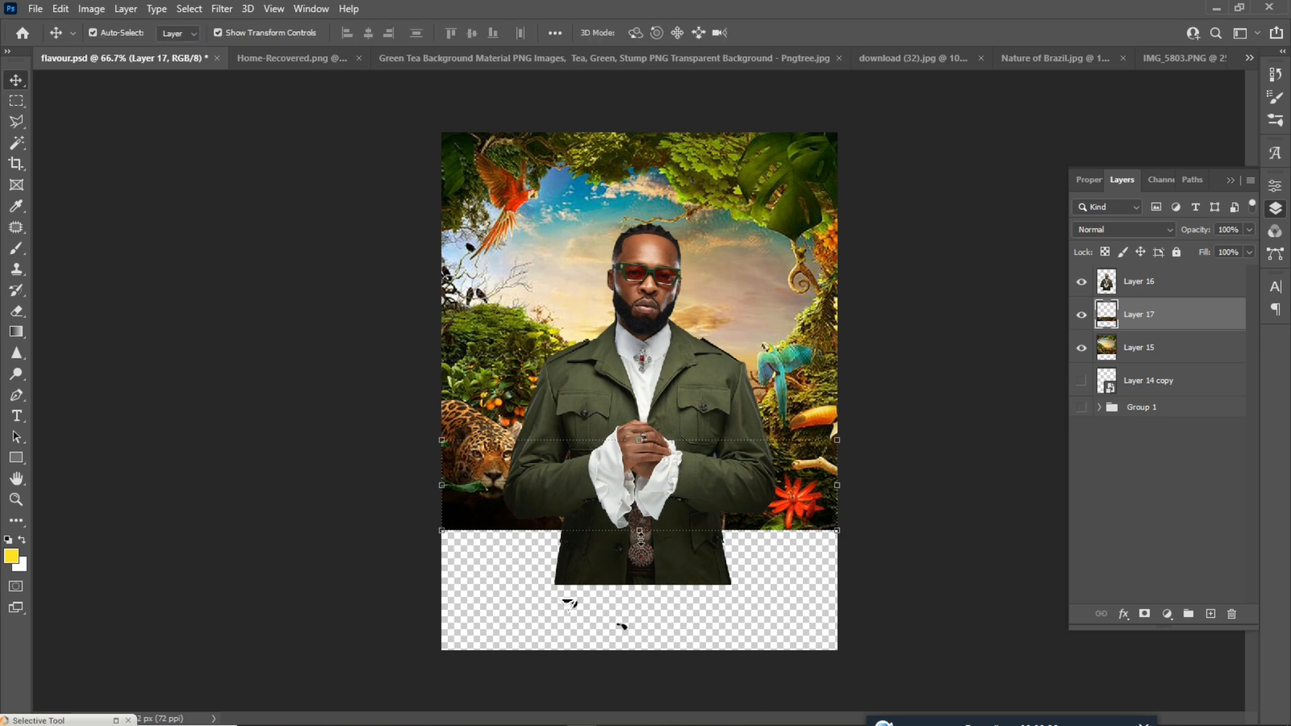
pyautogui.moveTo(640, 539); pyautogui.dragTo(643, 668)
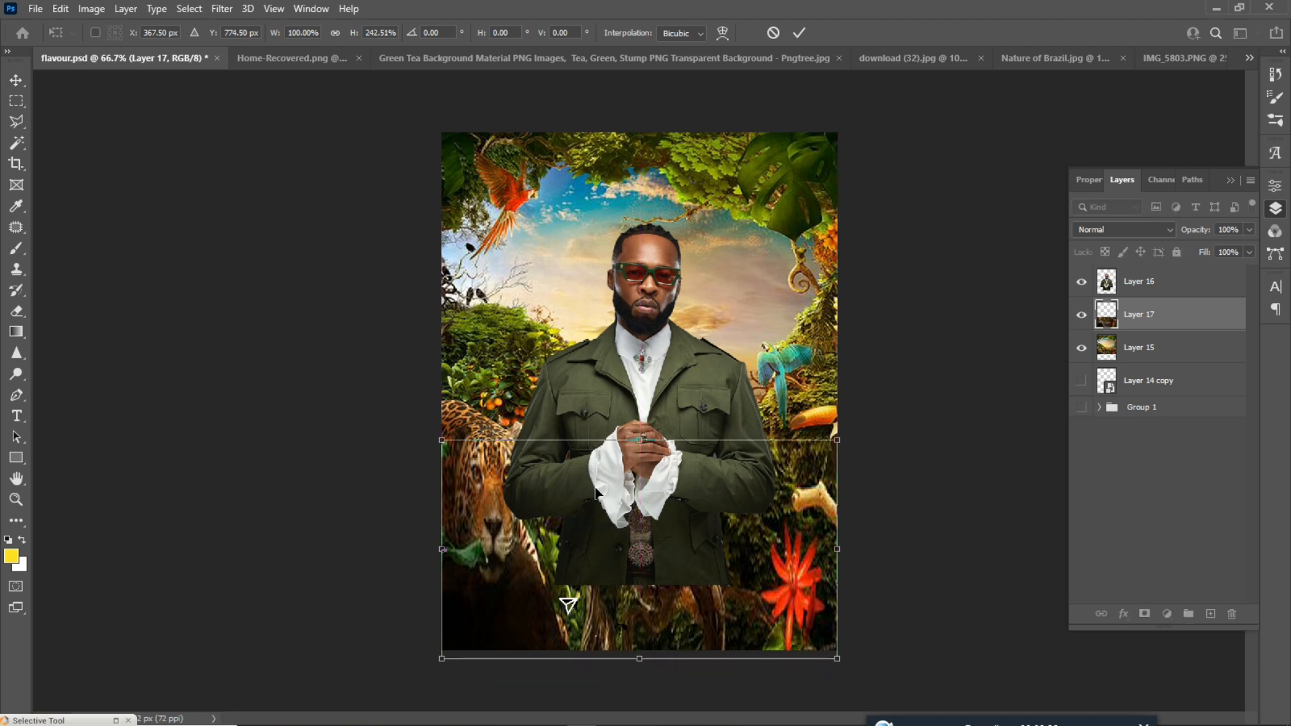
pyautogui.press('Return')
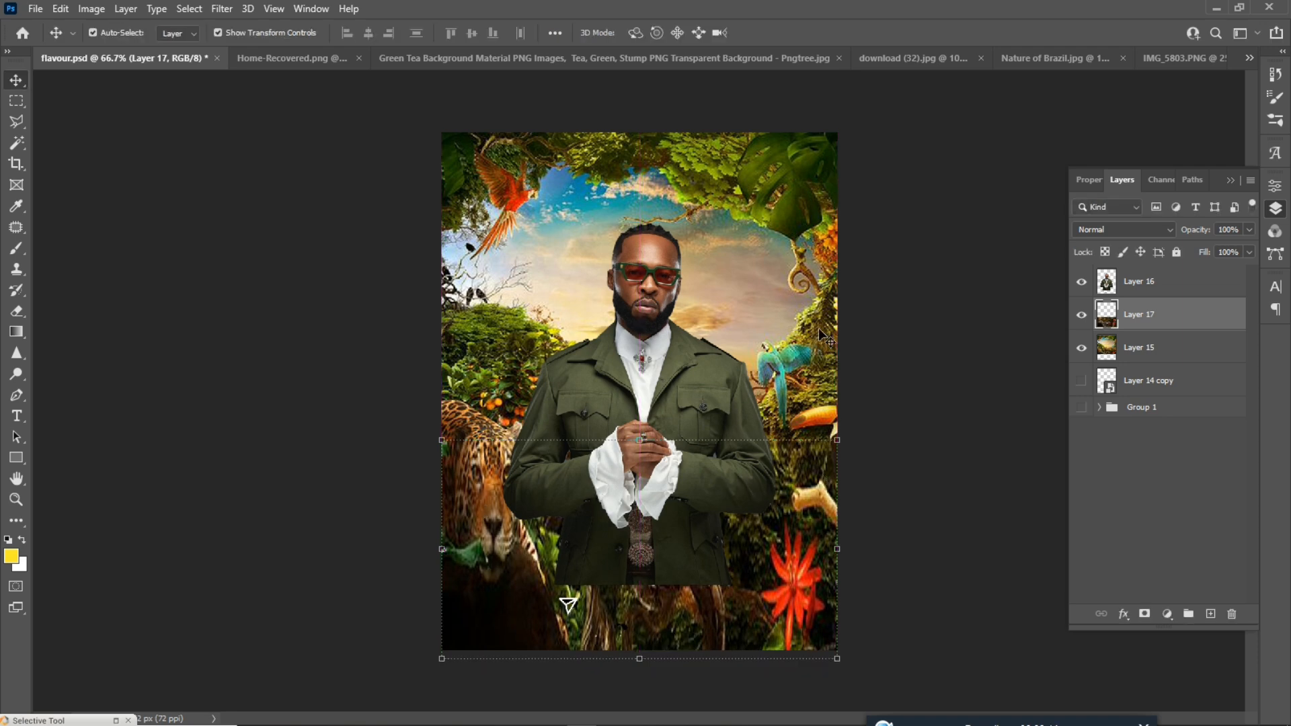
# Step: Enlarge the man's cut-out slightly to about 101.5% and deselect the layer
pyautogui.click(679, 368)
pyautogui.moveTo(771, 222); pyautogui.dragTo(775, 217)
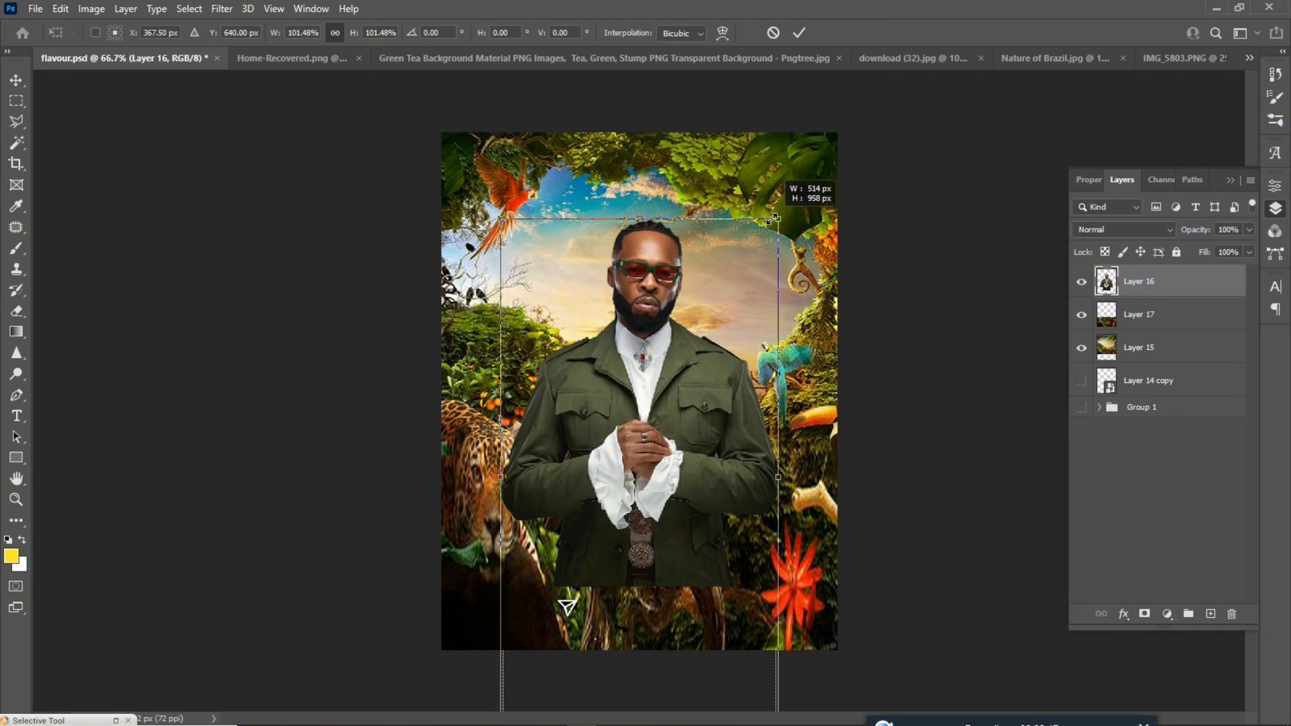
pyautogui.press('Return')
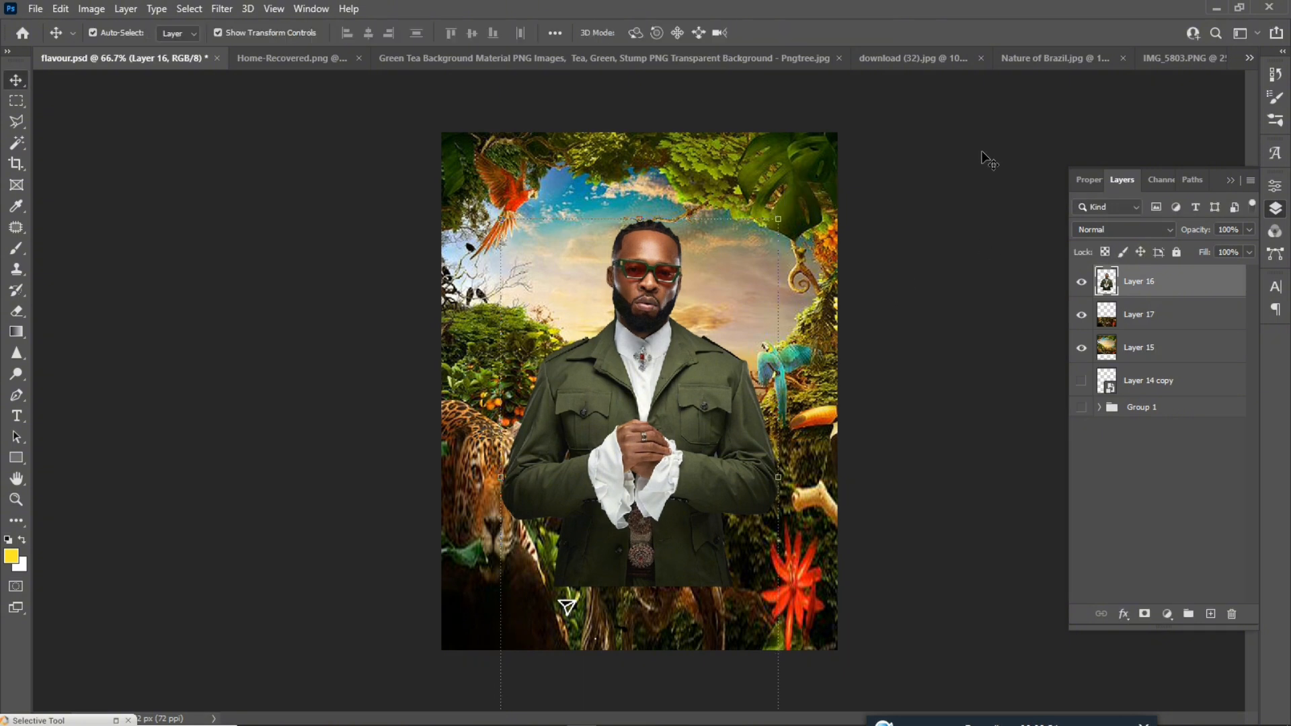
pyautogui.click(978, 177)
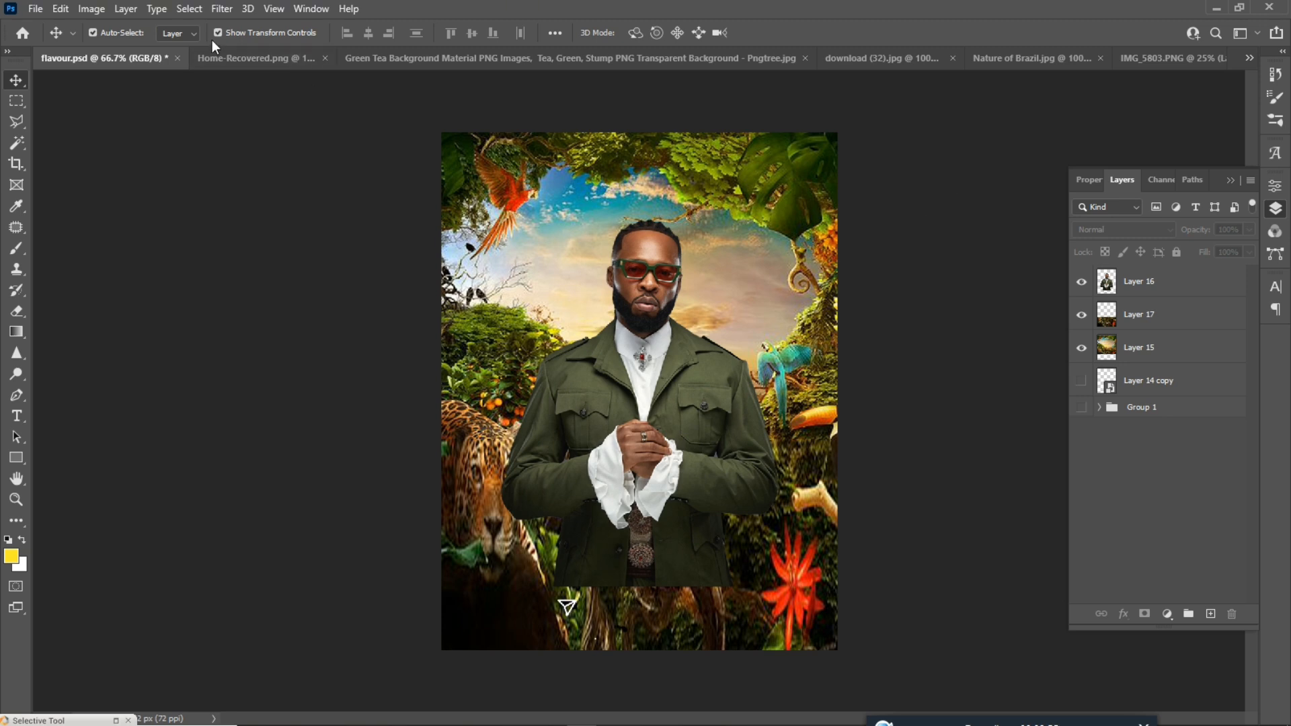
# Step: Copy a rectangular area around the hummingbird in download (32).jpg onto a new layer and hide the Background layer
pyautogui.click(242, 58)
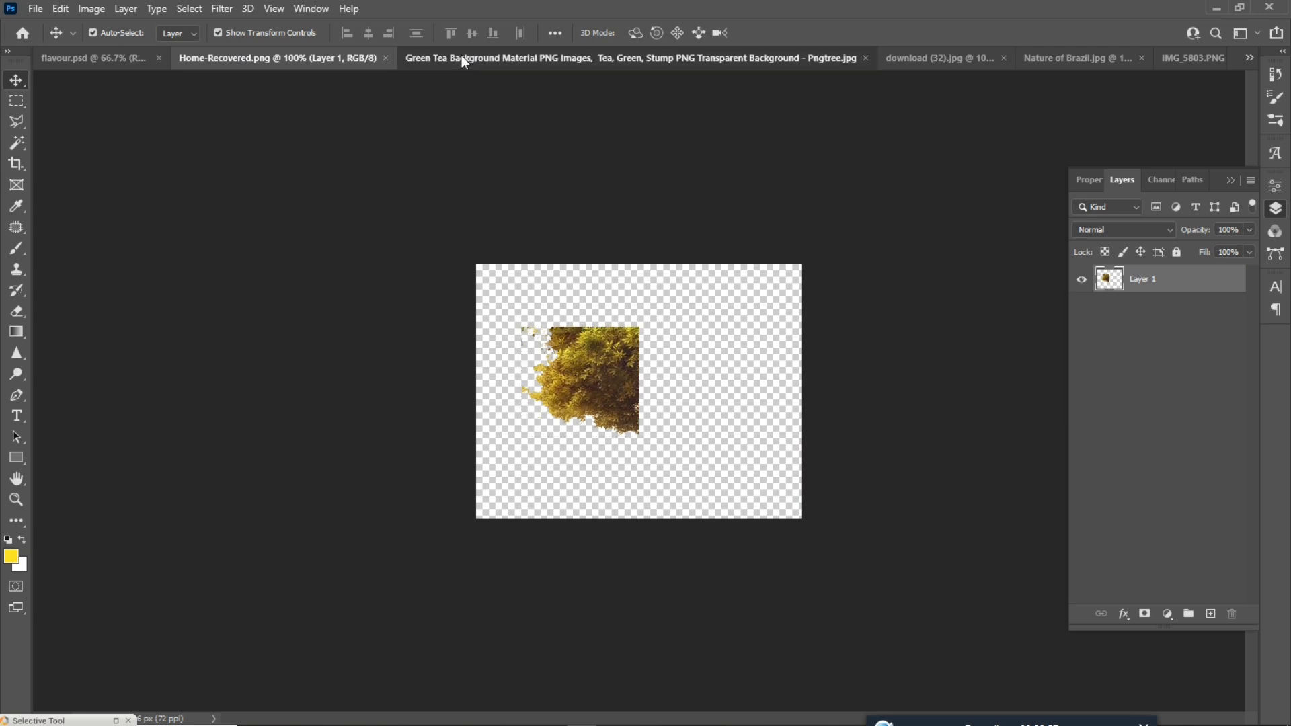
pyautogui.click(461, 58)
pyautogui.click(969, 58)
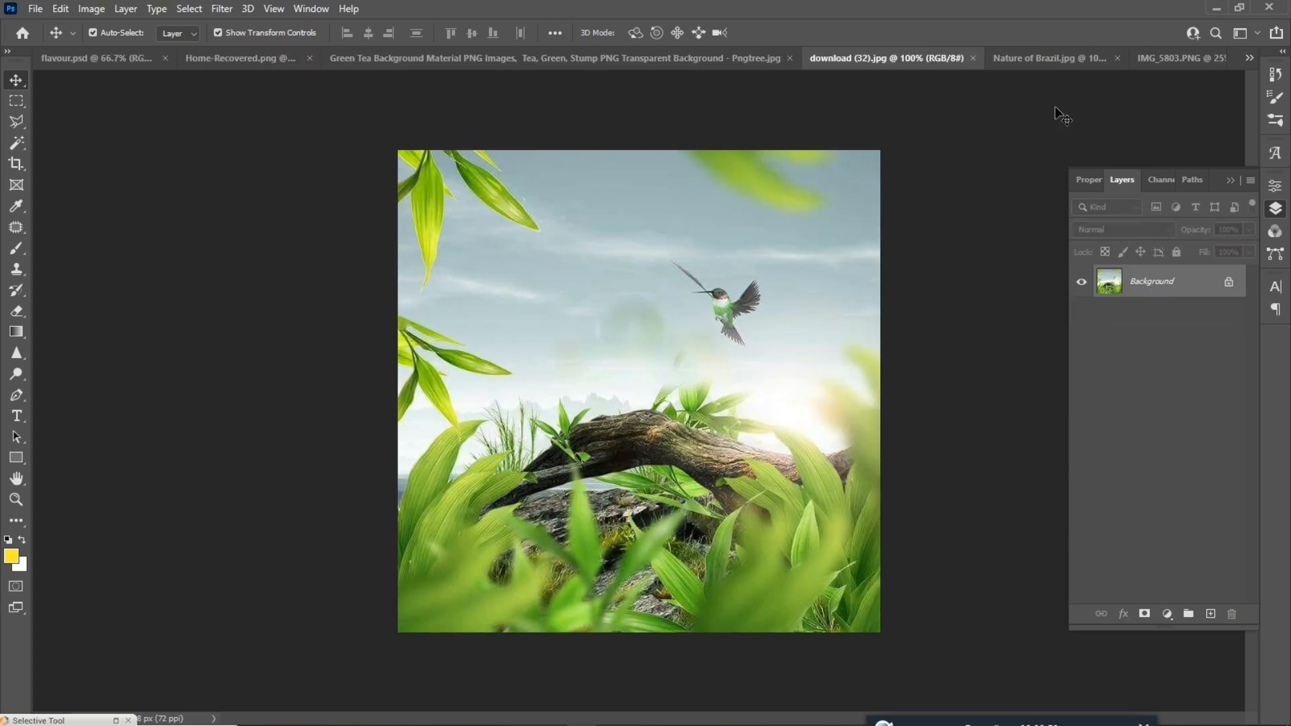
pyautogui.click(20, 102)
pyautogui.moveTo(654, 236); pyautogui.dragTo(782, 360)
pyautogui.hotkey('ctrl', 'j')
pyautogui.click(1080, 315)
# Step: Select the hummingbird as the subject and copy it onto its own layer
pyautogui.click(189, 9)
pyautogui.click(203, 196)
pyautogui.hotkey('ctrl', '+')
pyautogui.hotkey('ctrl', '+')
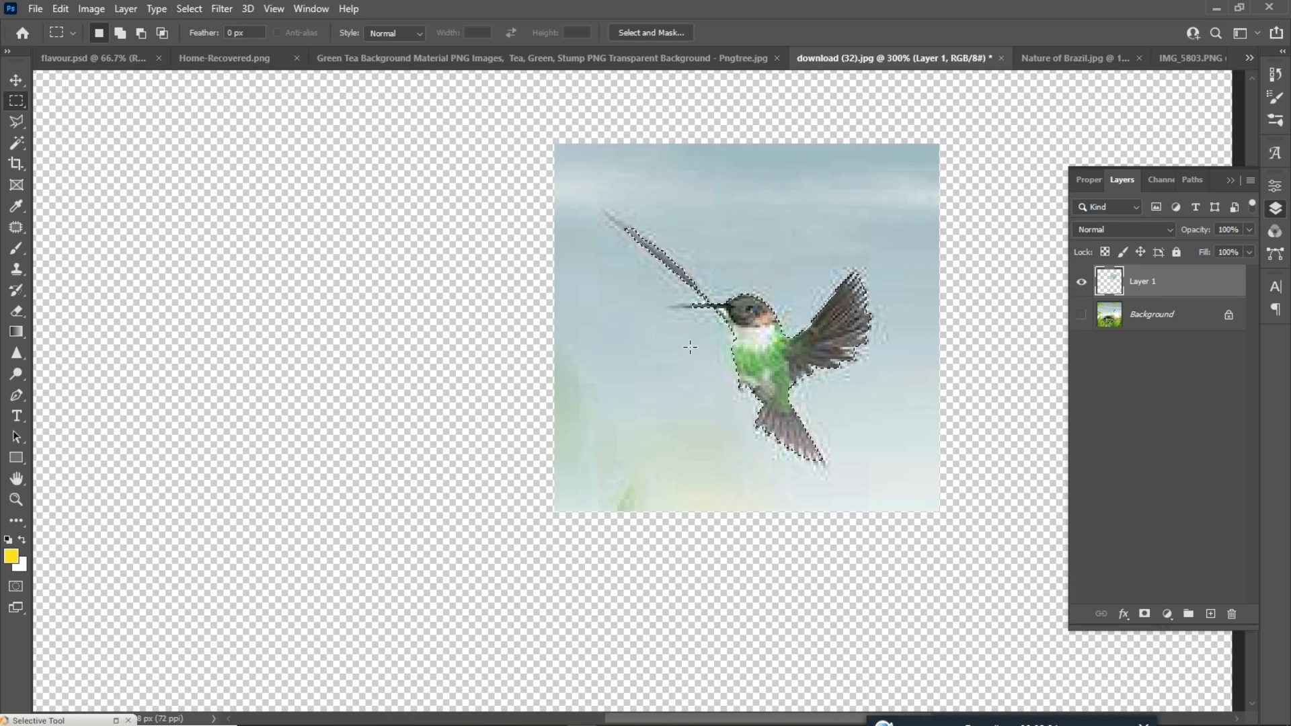
pyautogui.hotkey('ctrl', 'j')
# Step: Copy the hummingbird cut-out into flavour.psd and place it in the sky beside the man's head
pyautogui.press('v')
pyautogui.moveTo(768, 340); pyautogui.dragTo(595, 306)
pyautogui.hotkey('ctrl', '+')
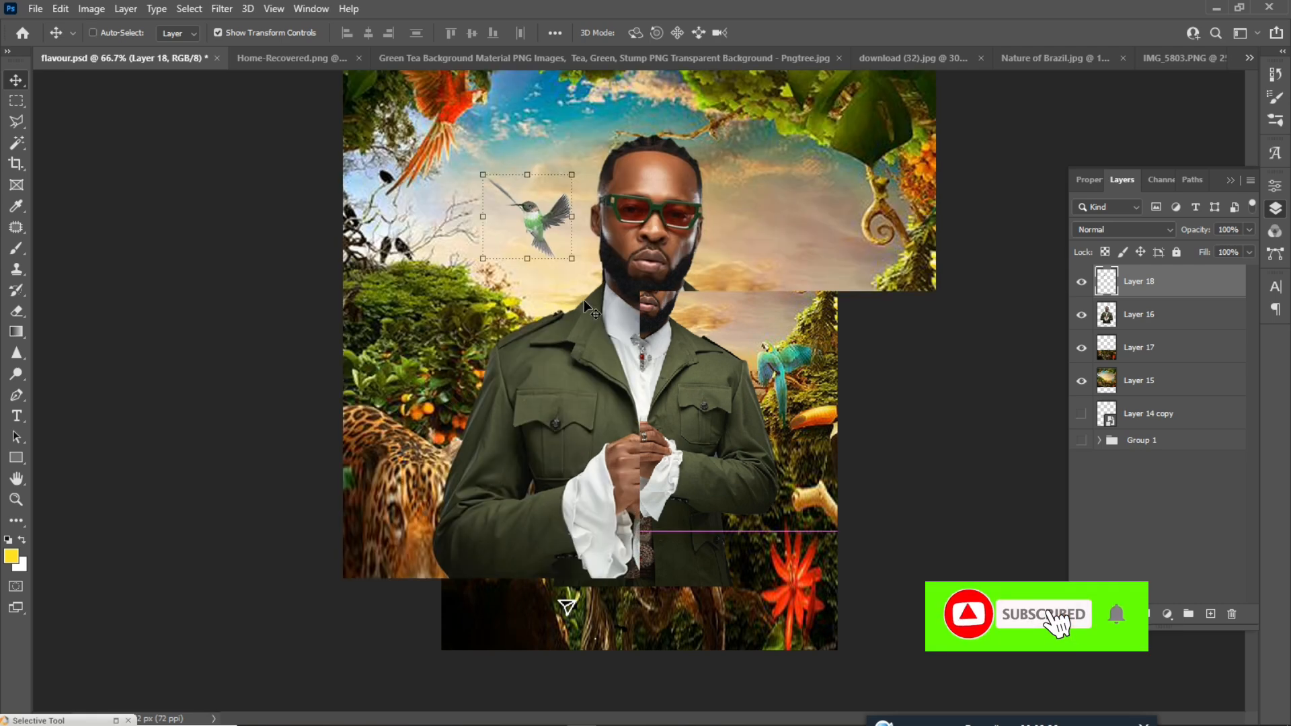
# Step: Rotate the hummingbird slightly counter-clockwise beside the man's head and deselect its layer
pyautogui.moveTo(575, 268); pyautogui.dragTo(584, 242)
pyautogui.press('Return')
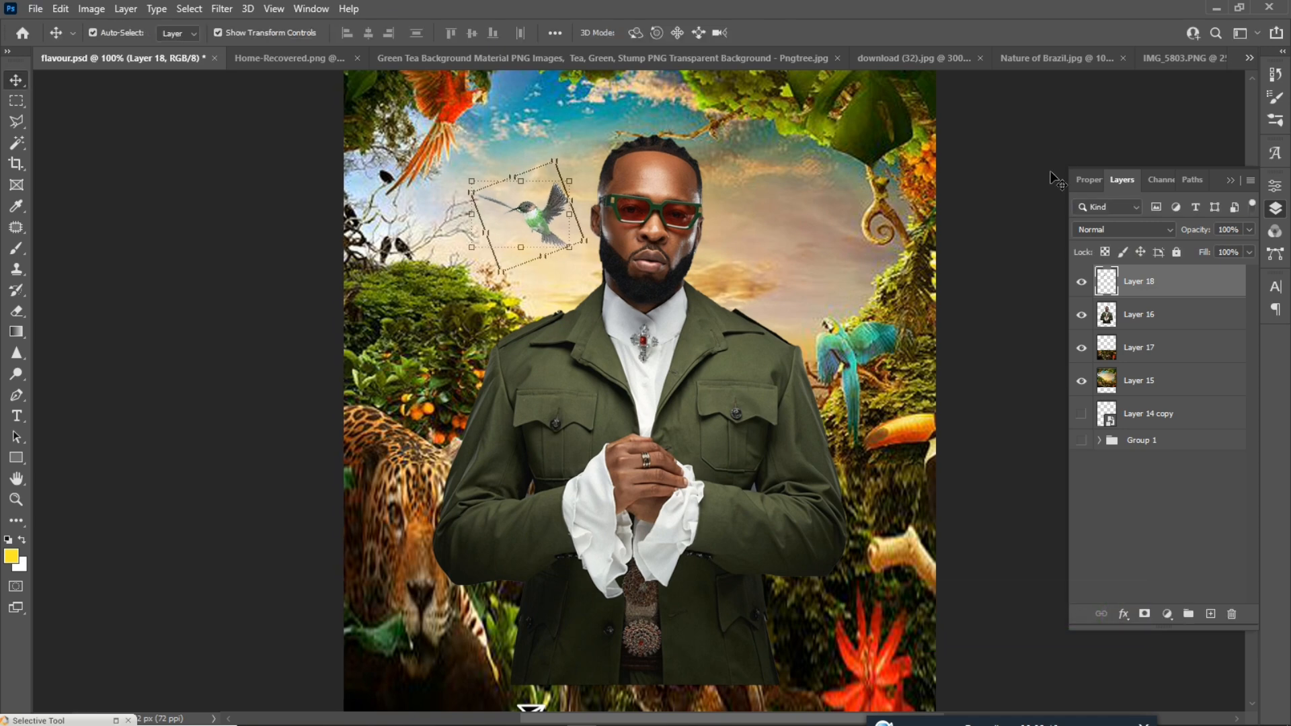
pyautogui.keyDown('ctrl'); pyautogui.click(1015, 150); pyautogui.keyUp('ctrl')
pyautogui.hotkey('ctrl', '-')
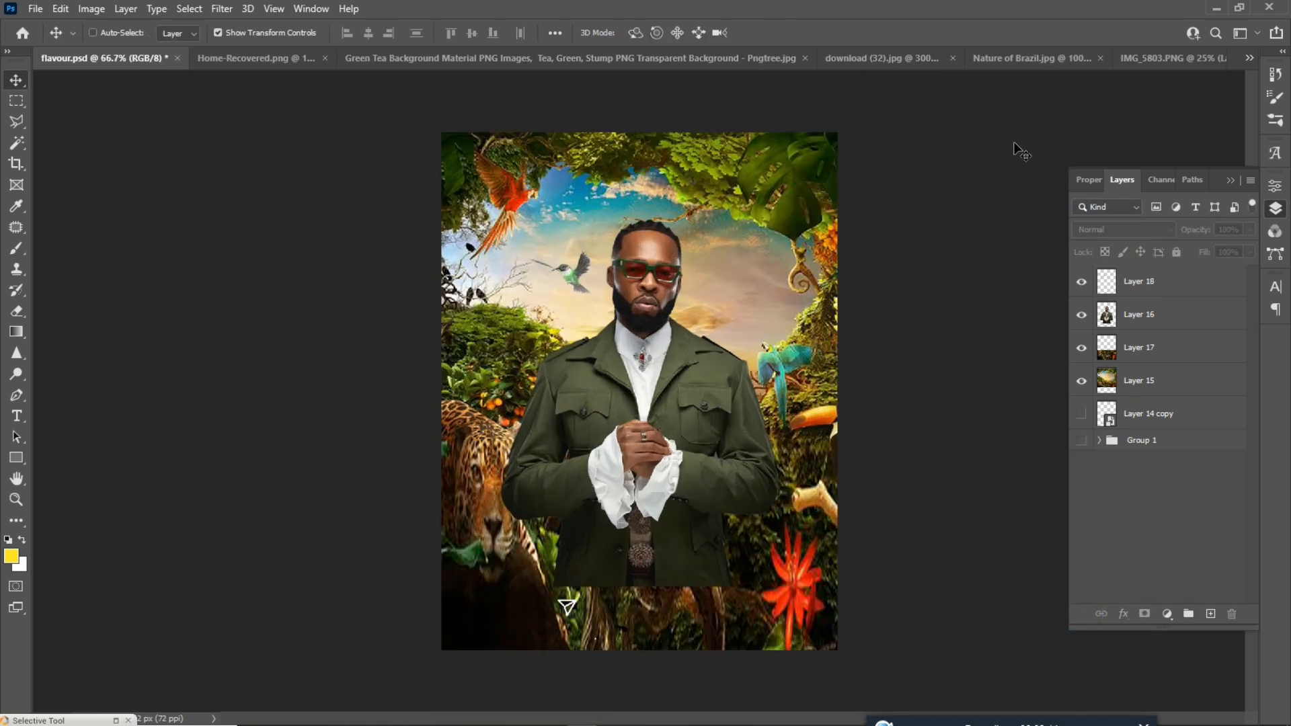
# Step: Nudge the hummingbird slightly up and farther from the man's face
pyautogui.hotkey('ctrl', '+')
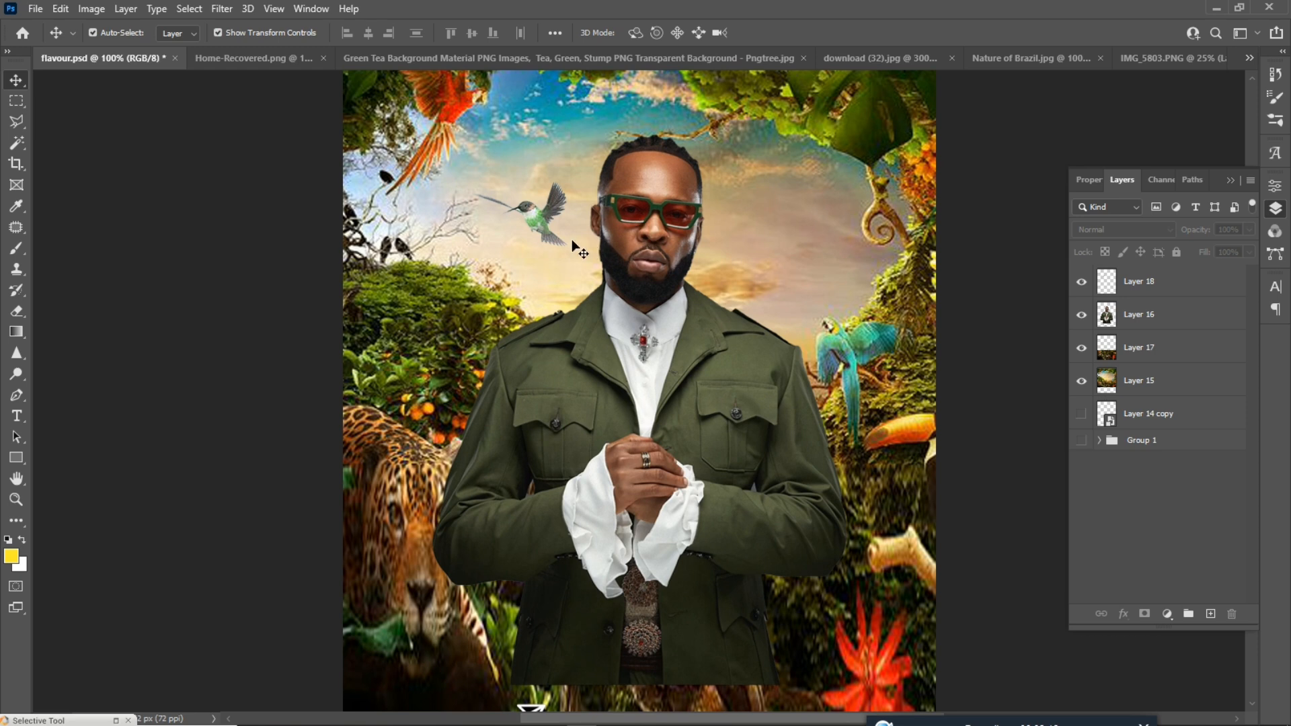
pyautogui.moveTo(534, 217); pyautogui.dragTo(528, 209)
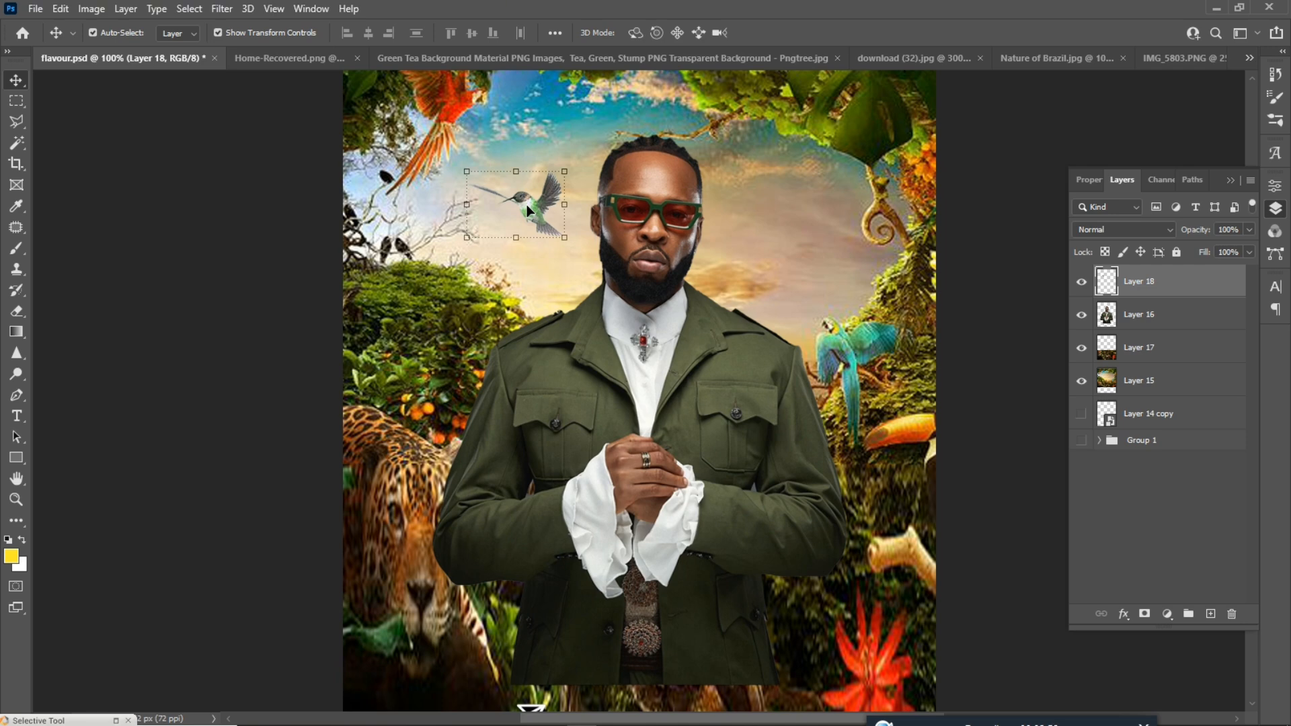
pyautogui.hotkey('ctrl', '-')
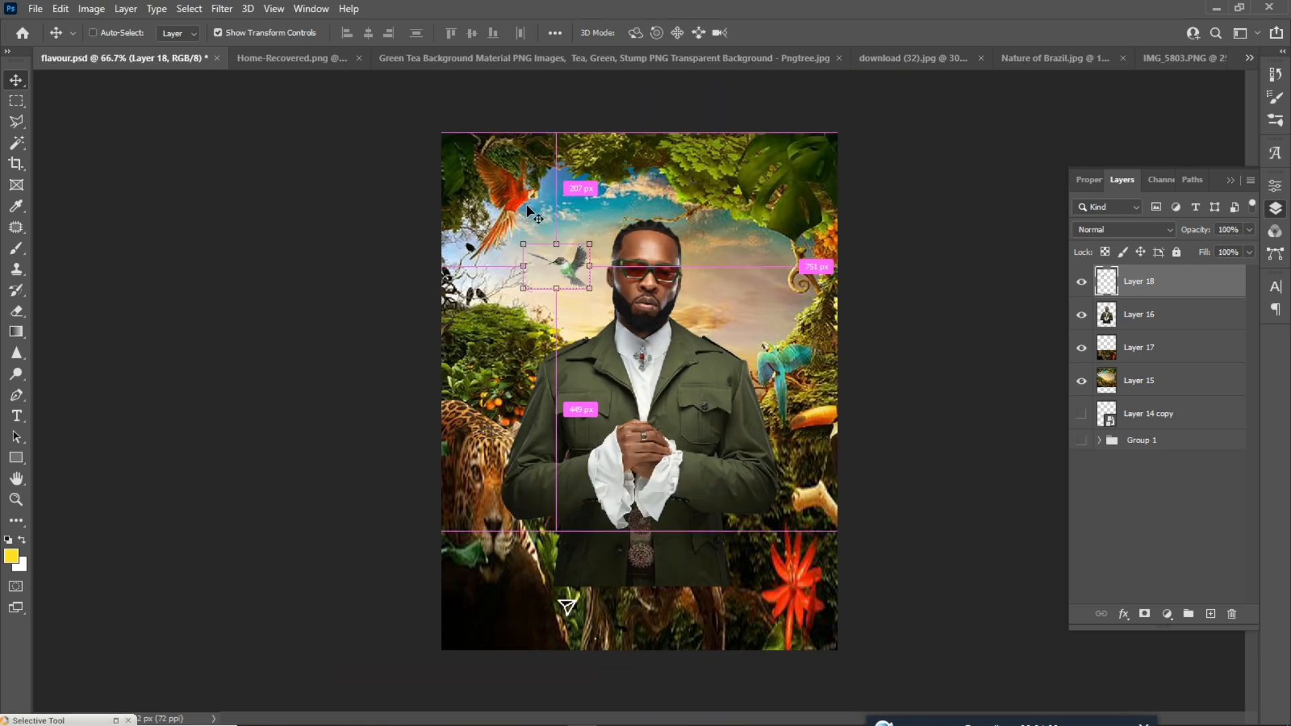
pyautogui.hotkey('ctrl', '+')
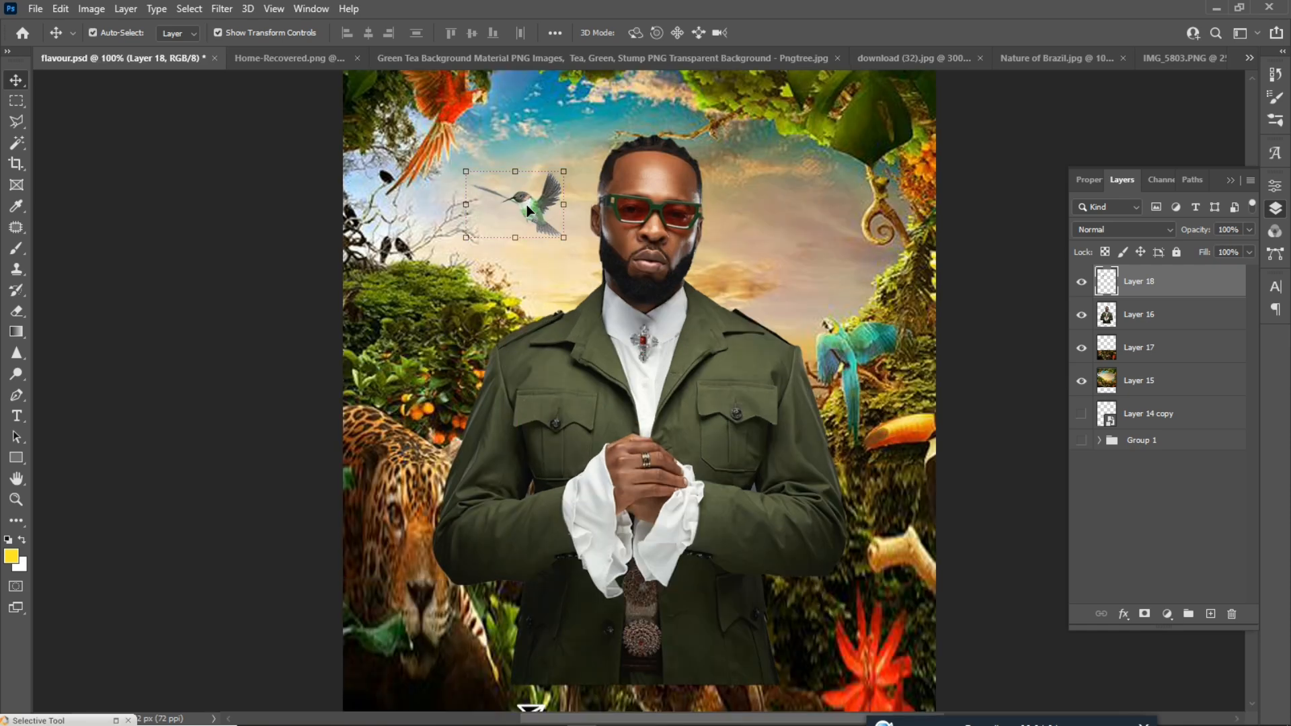
pyautogui.hotkey('ctrl', '-')
pyautogui.hotkey('ctrl', '+')
pyautogui.hotkey('ctrl', '-')
pyautogui.click(281, 59)
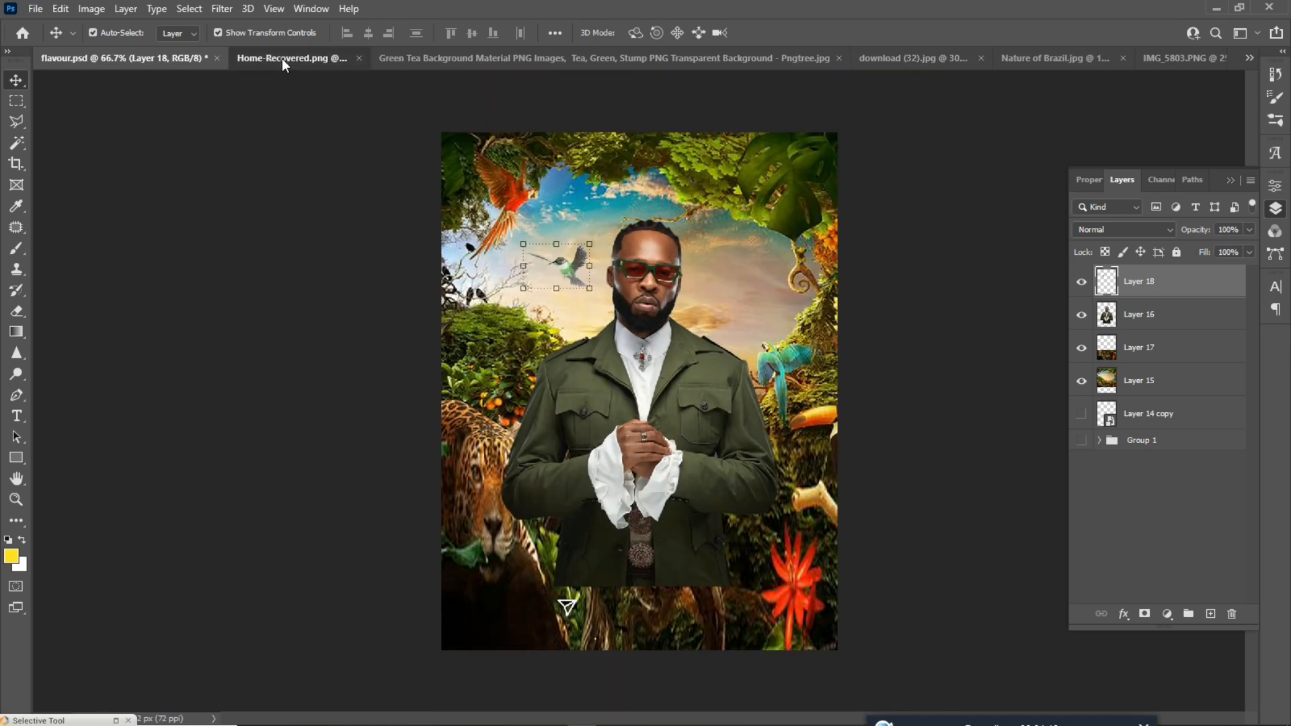
pyautogui.click(1069, 58)
pyautogui.hotkey('ctrl', '+')
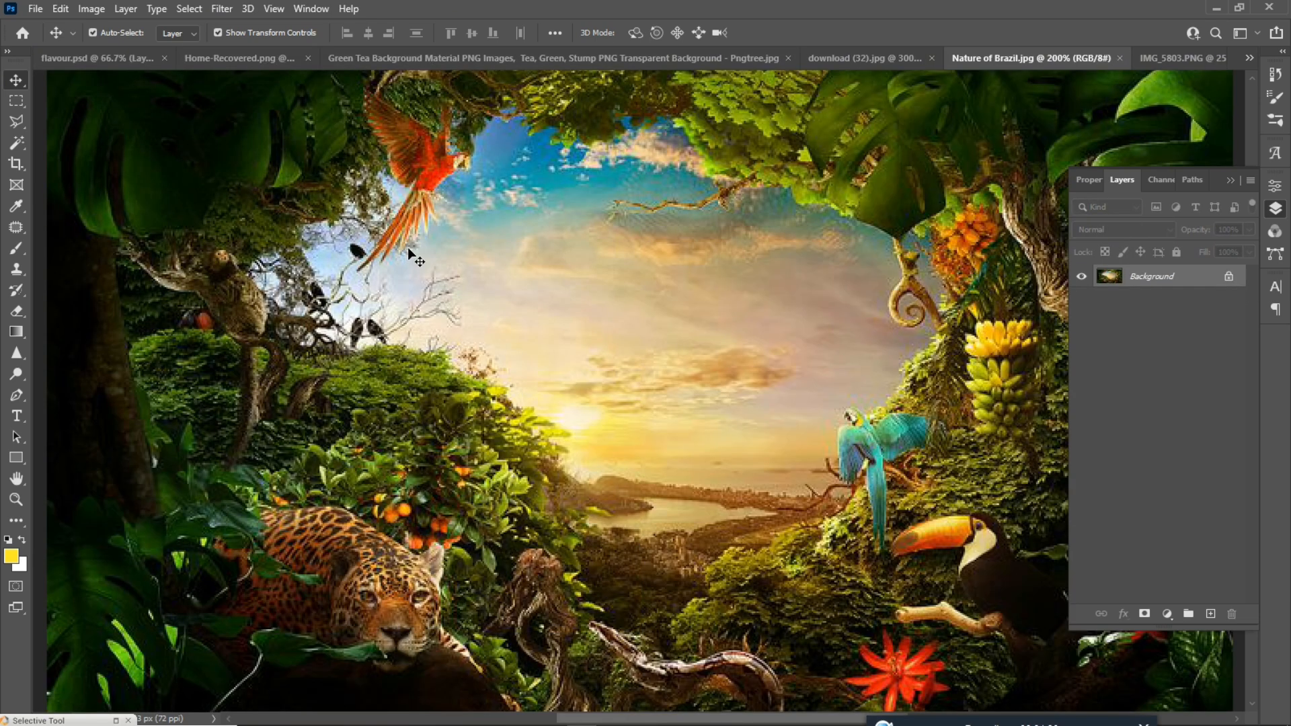
pyautogui.moveTo(254, 223); pyautogui.dragTo(496, 321)
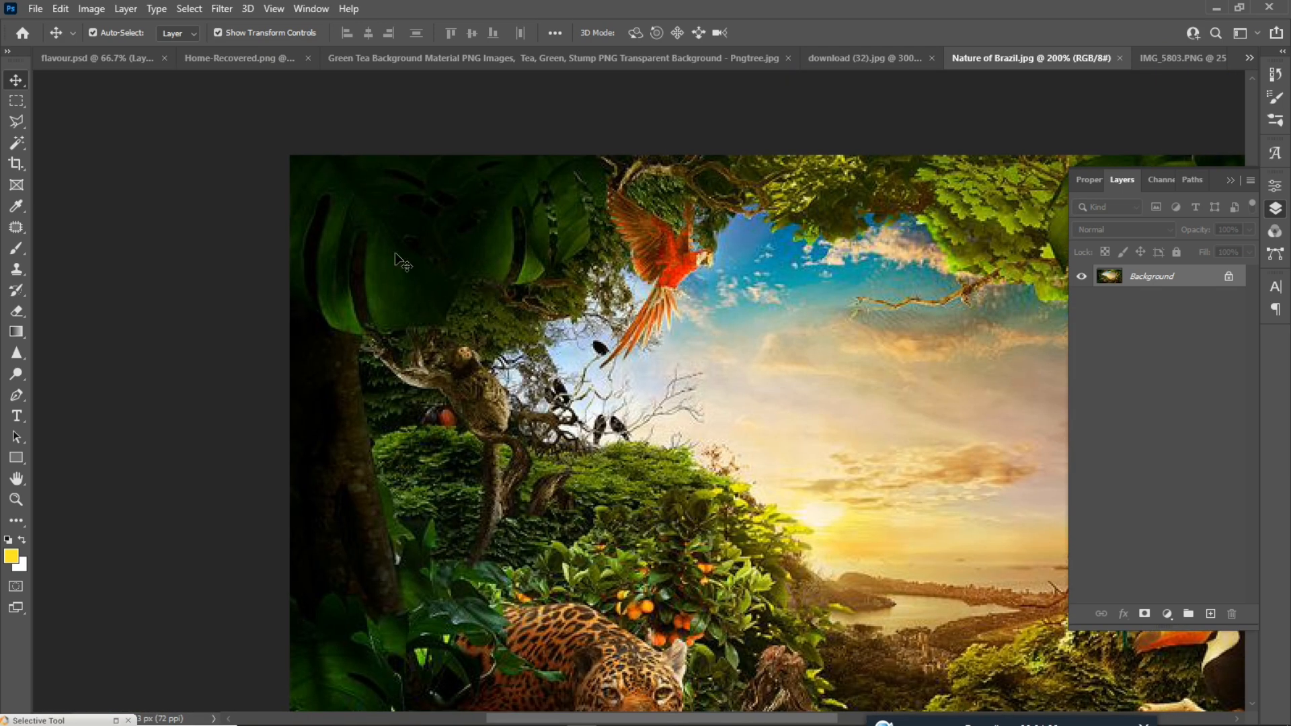
pyautogui.click(15, 123)
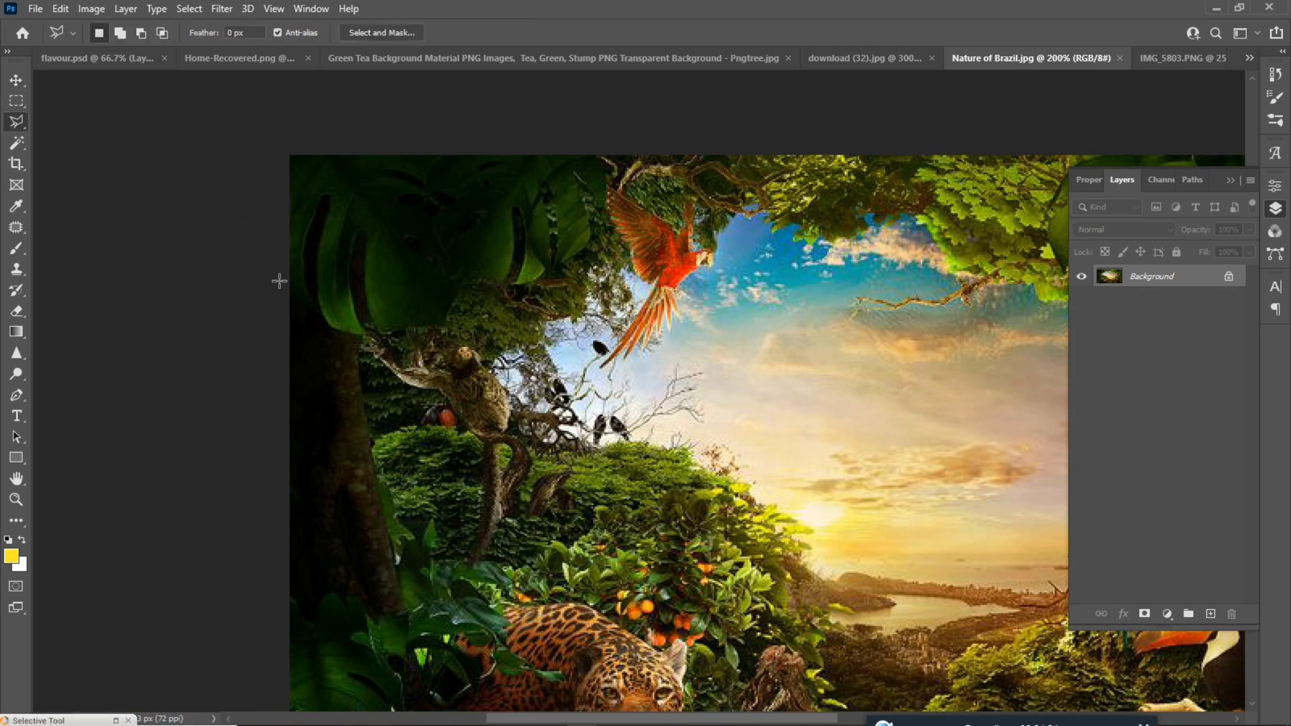
pyautogui.click(294, 289)
pyautogui.click(313, 321)
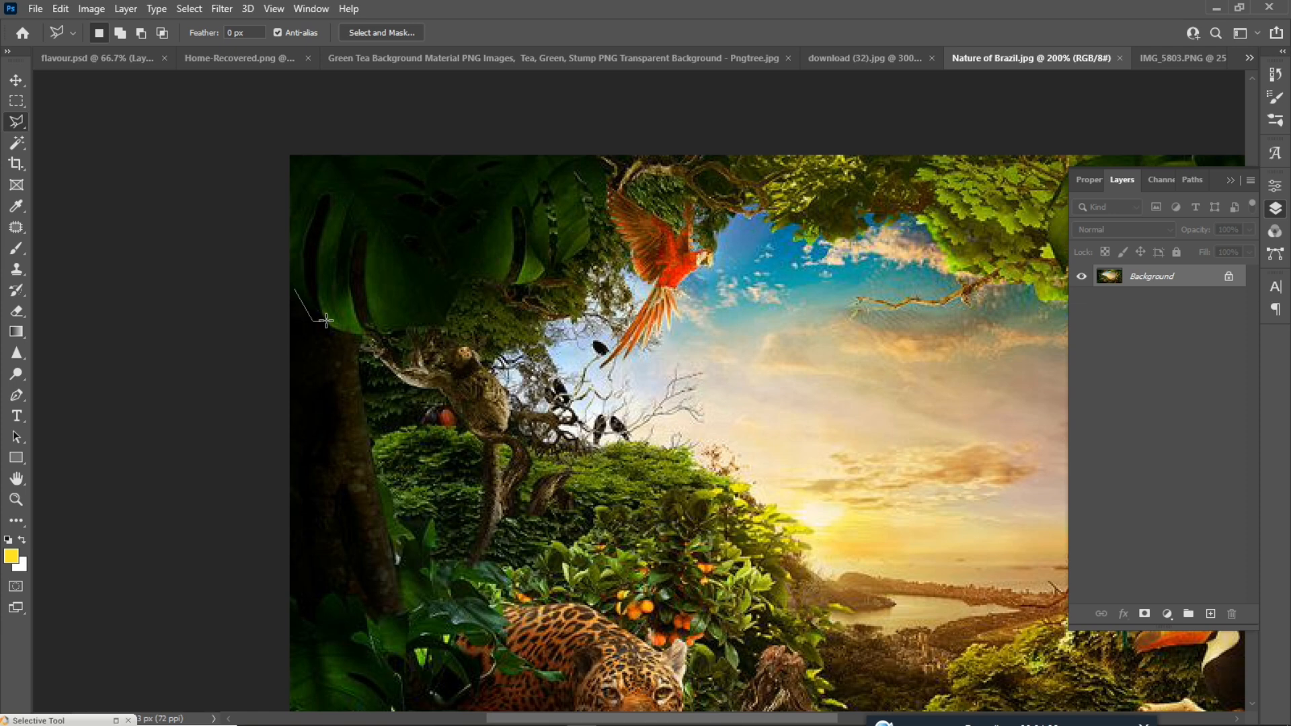
pyautogui.doubleClick(373, 332)
pyautogui.hotkey('ctrl', 'd')
# Step: Copy the dark green leaf layer from IMG_5808.psd into flavour.psd, accept the depth difference, and place it across the bottom of the composition
pyautogui.click(1245, 59)
pyautogui.click(784, 188)
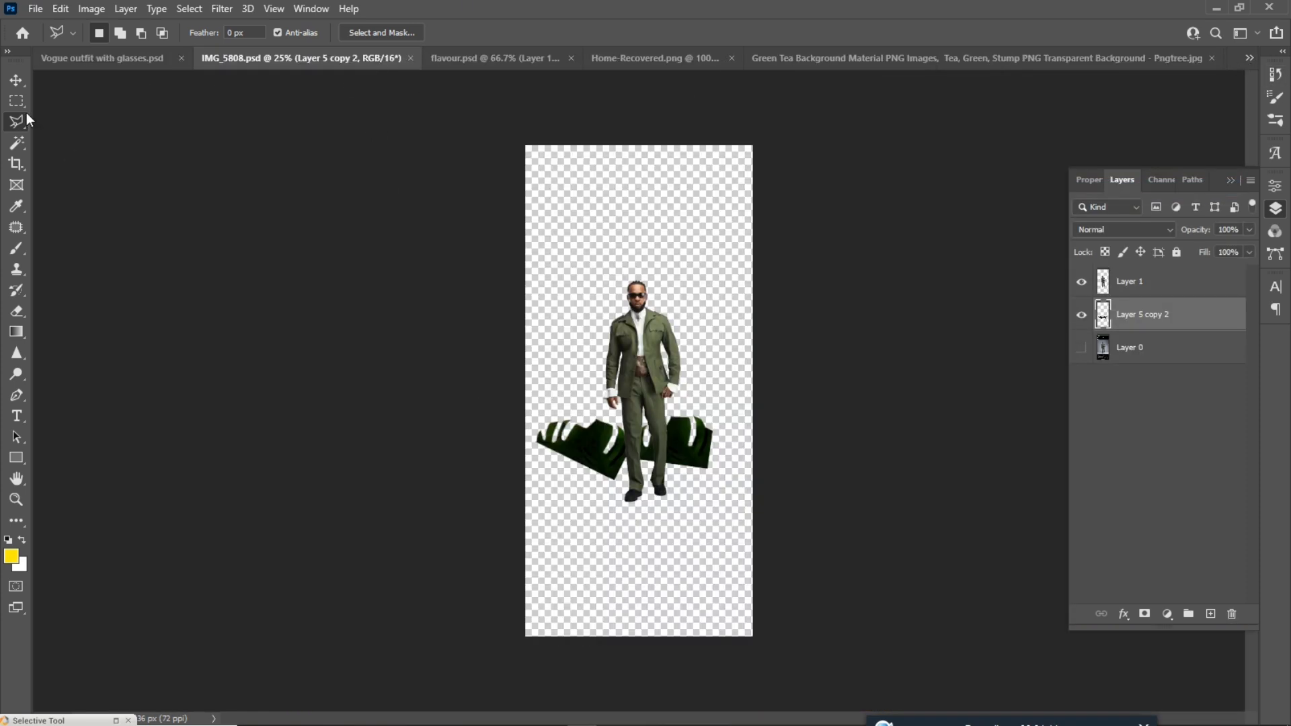
pyautogui.click(15, 80)
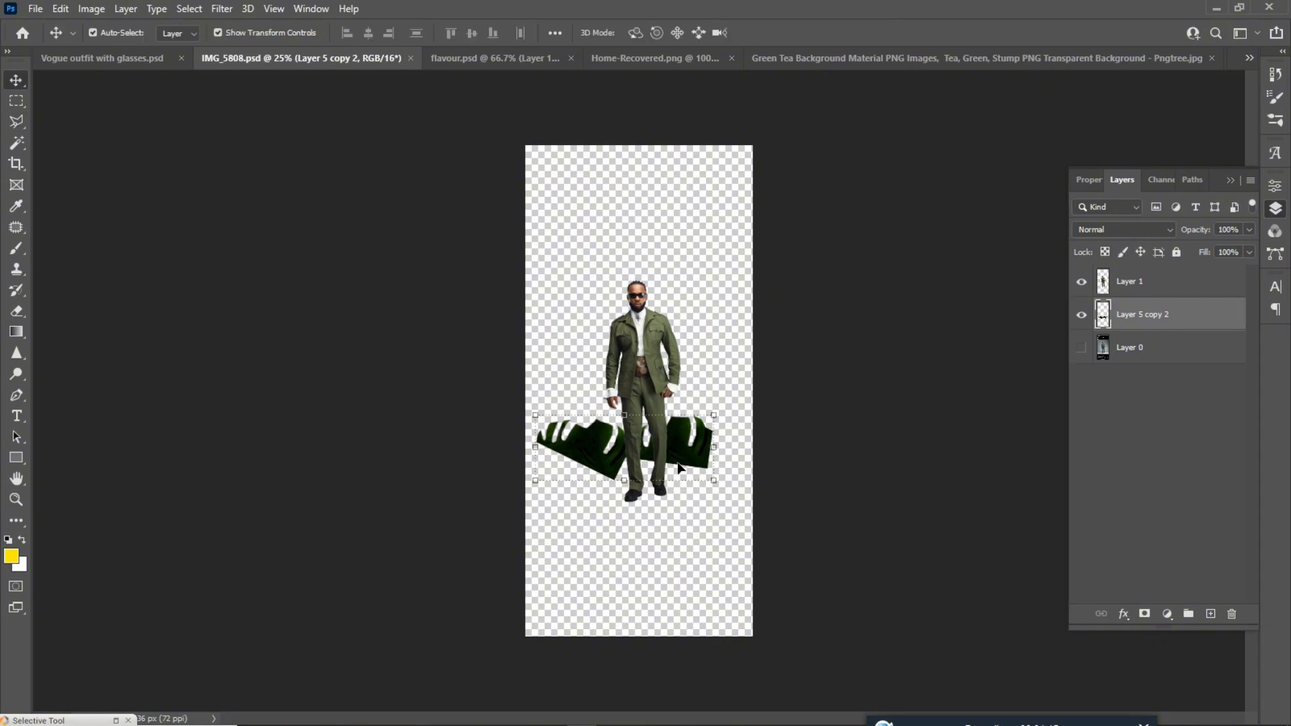
pyautogui.moveTo(687, 447); pyautogui.dragTo(536, 63)
pyautogui.moveTo(676, 568); pyautogui.dragTo(678, 471)
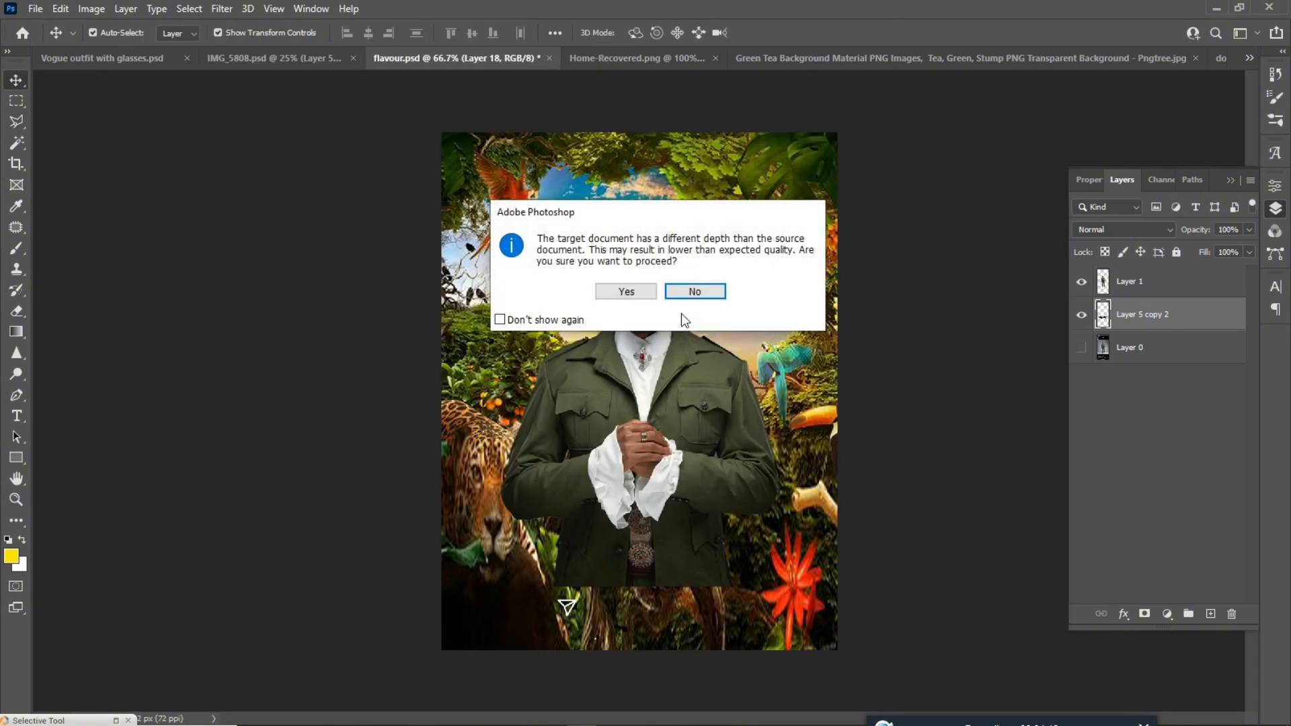
pyautogui.click(619, 291)
pyautogui.moveTo(796, 570); pyautogui.dragTo(722, 578)
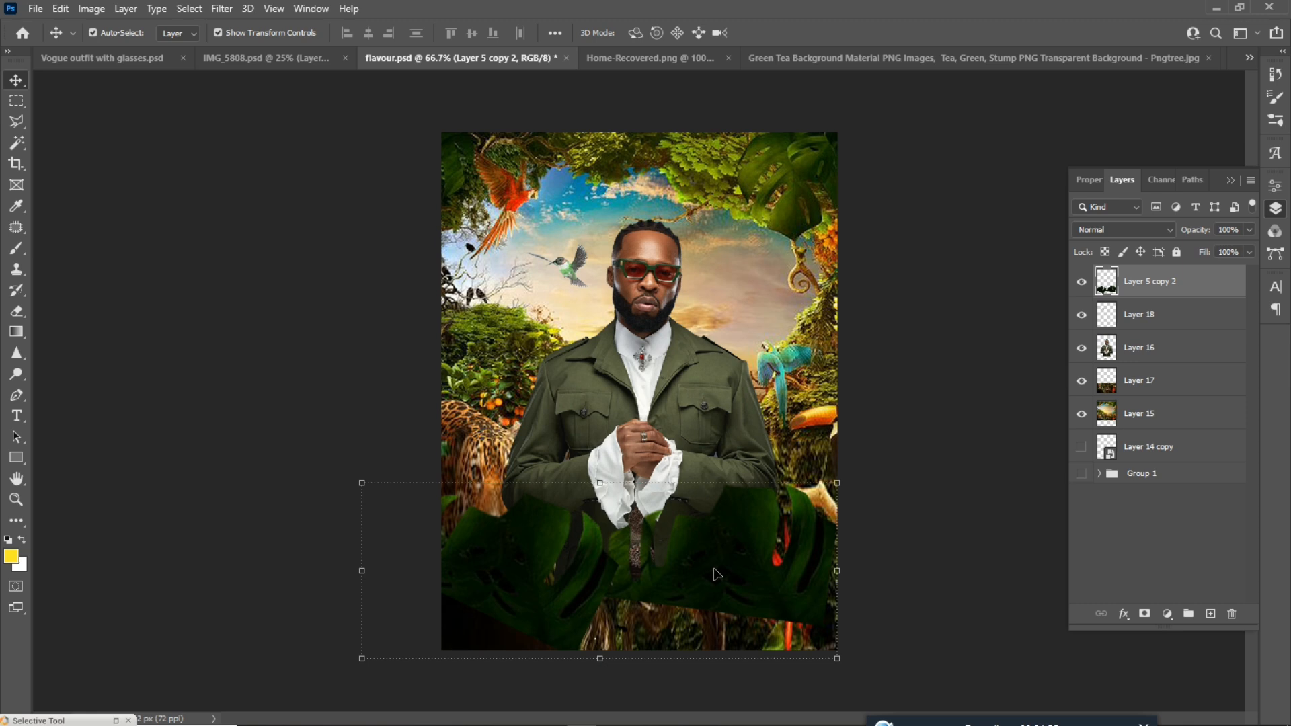
pyautogui.moveTo(705, 546); pyautogui.dragTo(726, 591)
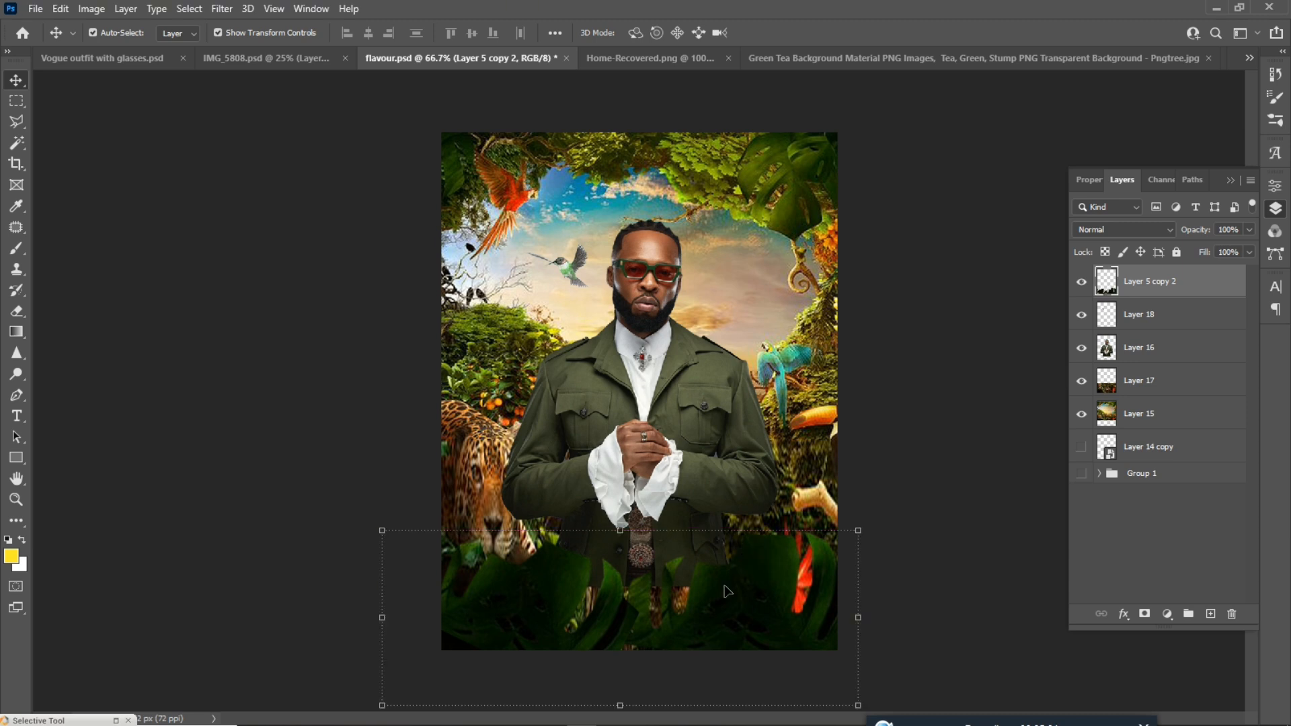
# Step: Duplicate the leaf layer, flip the copy vertically and move it down past the bottom edge of the canvas
pyautogui.moveTo(726, 590); pyautogui.dragTo(724, 508)
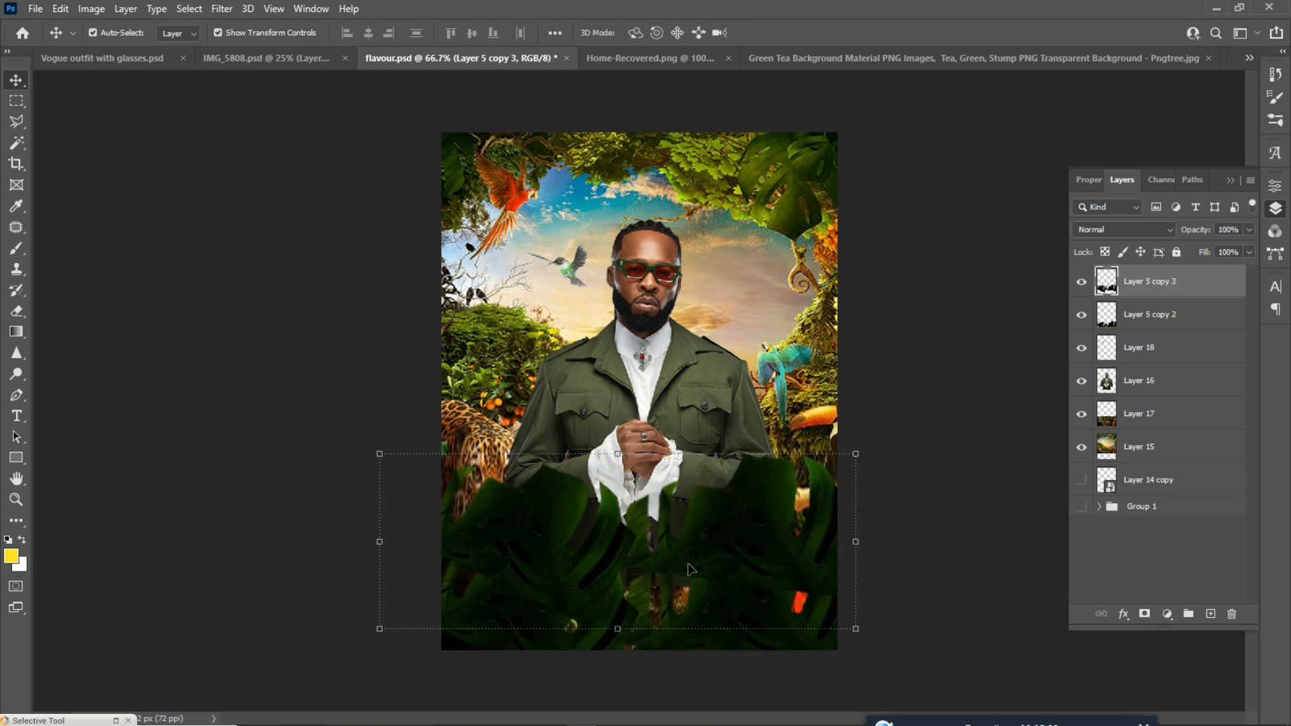
pyautogui.rightClick(617, 628)
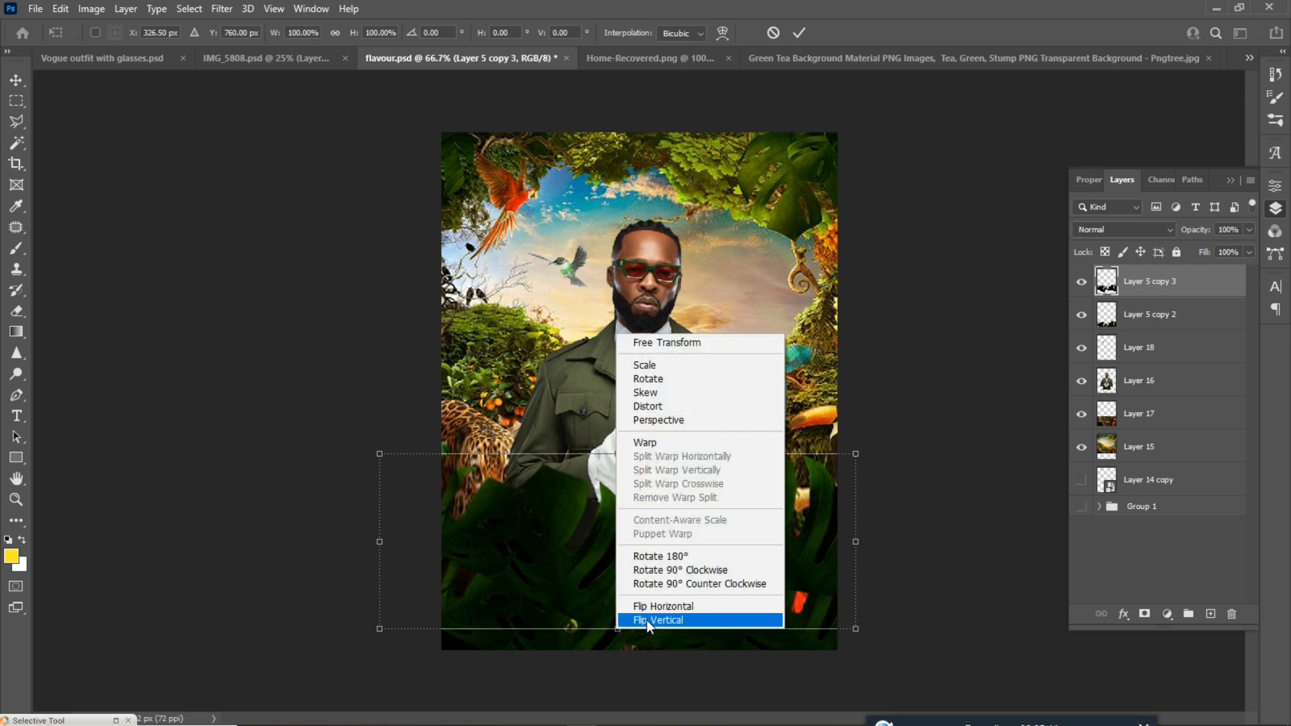
pyautogui.click(646, 620)
pyautogui.moveTo(703, 572); pyautogui.dragTo(686, 688)
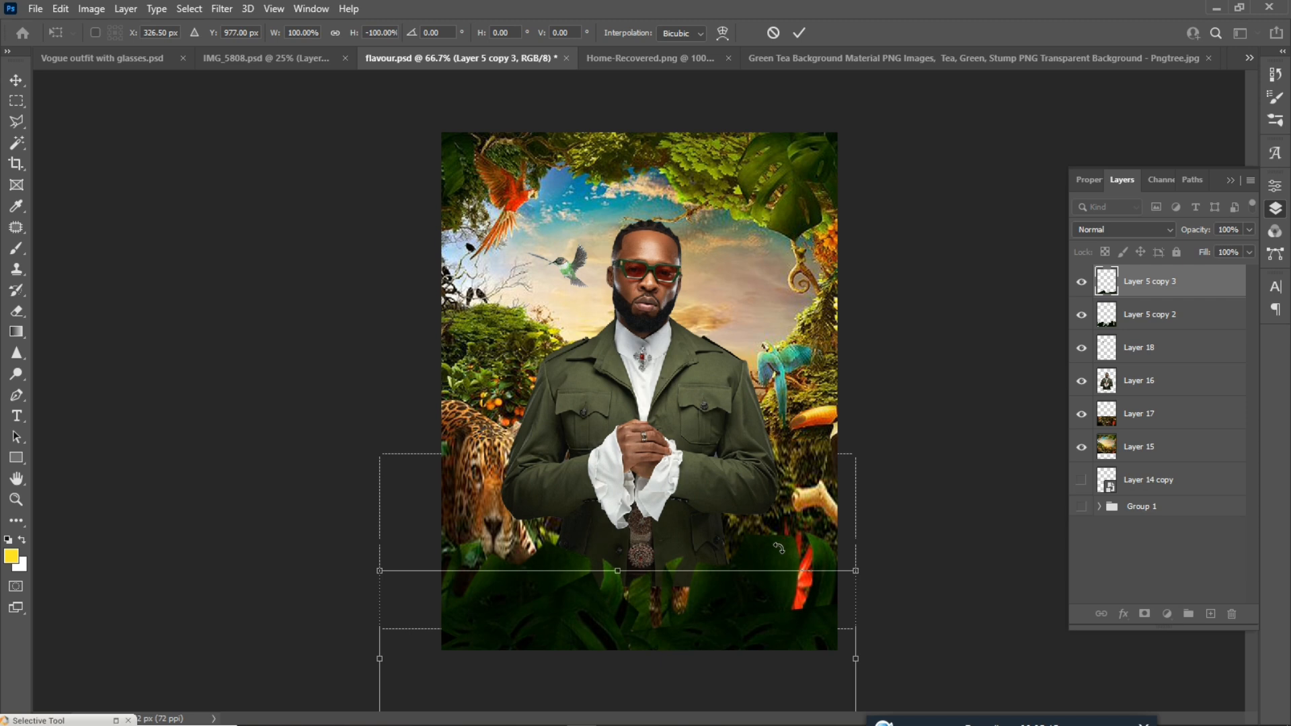
pyautogui.press('Return')
# Step: Move both leaf layers up towards the man's waist, hide the flipped copy and select the original leaf layer
pyautogui.keyDown('shift'); pyautogui.click(760, 595); pyautogui.keyUp('shift')
pyautogui.moveTo(760, 595); pyautogui.dragTo(761, 514)
pyautogui.click(970, 535)
pyautogui.moveTo(771, 585); pyautogui.dragTo(819, 588)
pyautogui.click(1081, 282)
pyautogui.click(781, 523)
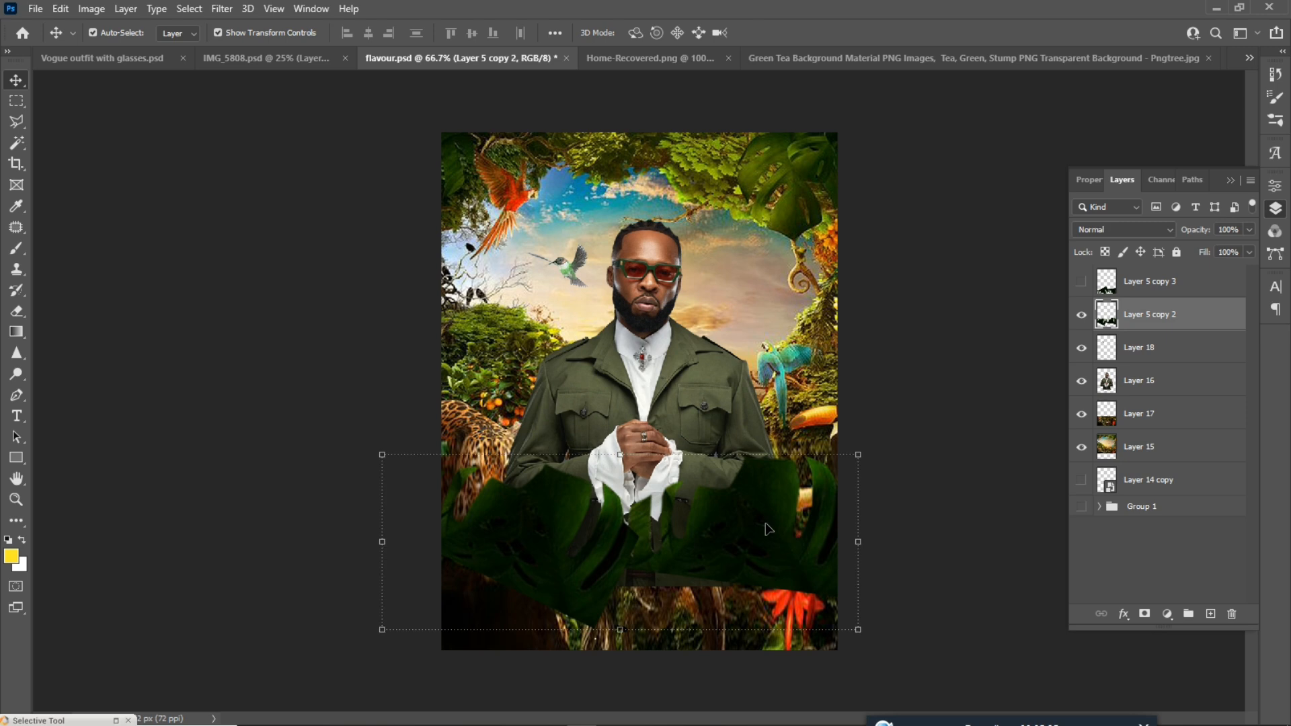
# Step: Duplicate the visible leaves down and to the left, then scale both leaf layers together to about 106.5%
pyautogui.moveTo(763, 521); pyautogui.dragTo(684, 570)
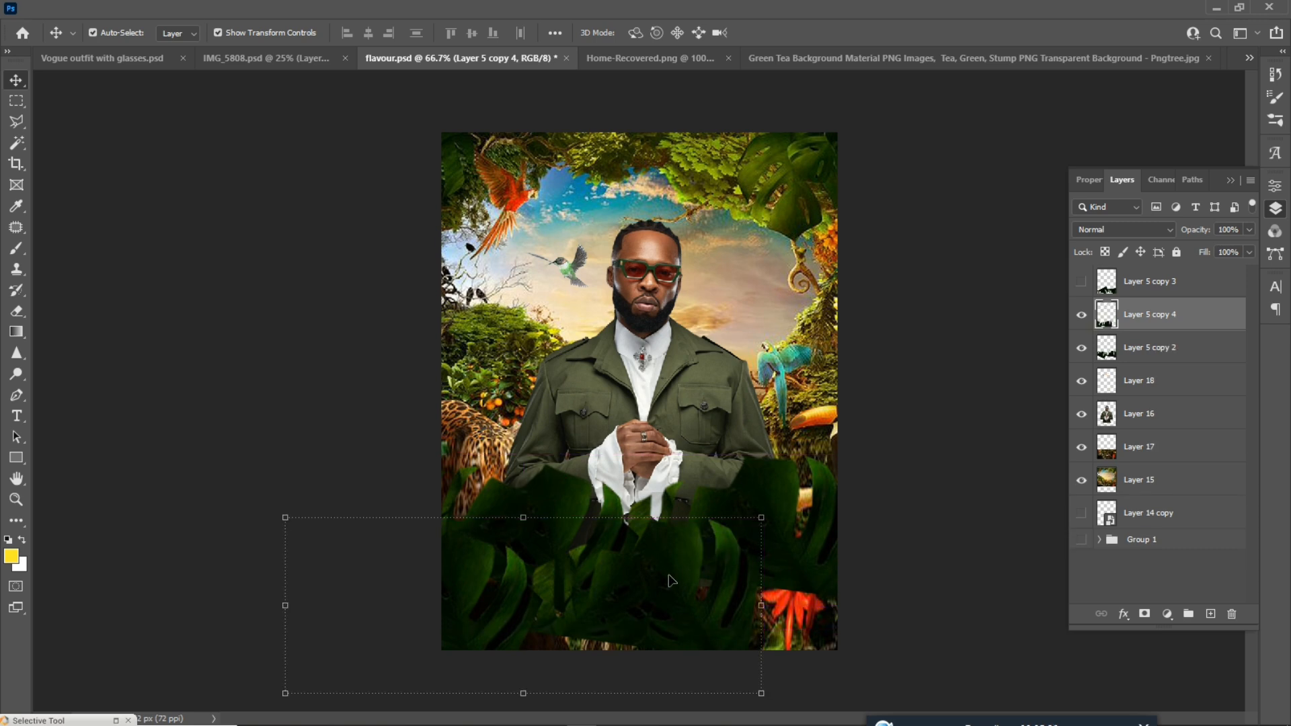
pyautogui.keyDown('shift'); pyautogui.click(800, 533); pyautogui.keyUp('shift')
pyautogui.moveTo(859, 455); pyautogui.dragTo(895, 438)
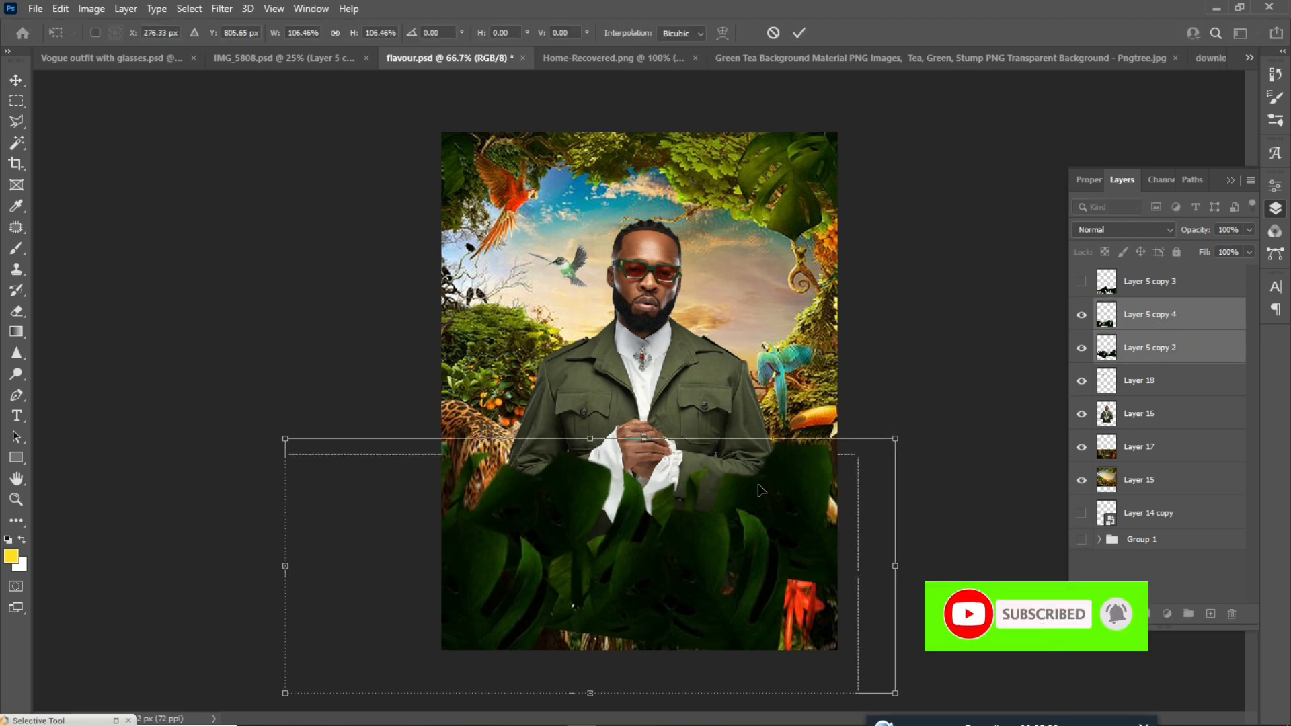
pyautogui.moveTo(762, 511); pyautogui.dragTo(771, 513)
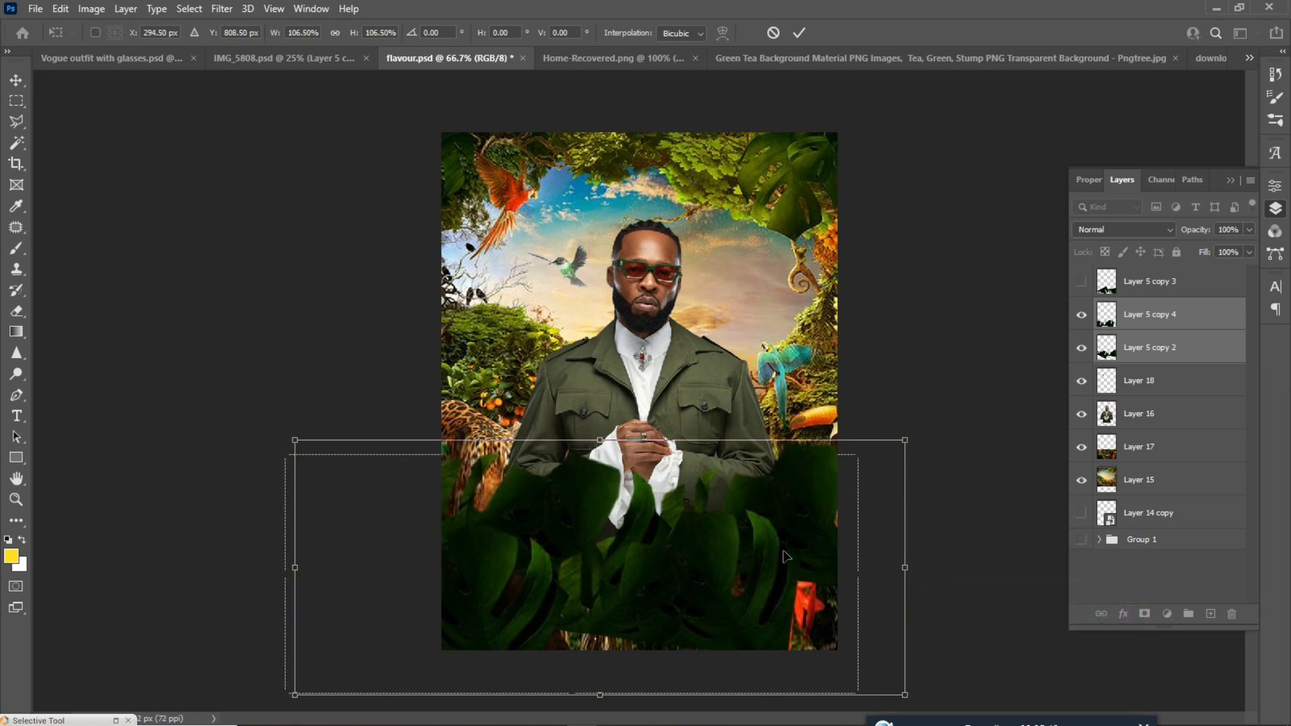
pyautogui.press('Return')
# Step: Enlarge the front leaf copy, Layer 5 copy 4, and shift it right to cover the red flower
pyautogui.click(990, 582)
pyautogui.click(816, 586)
pyautogui.click(805, 570)
pyautogui.moveTo(799, 504); pyautogui.dragTo(831, 493)
pyautogui.moveTo(721, 563); pyautogui.dragTo(735, 562)
pyautogui.press('Return')
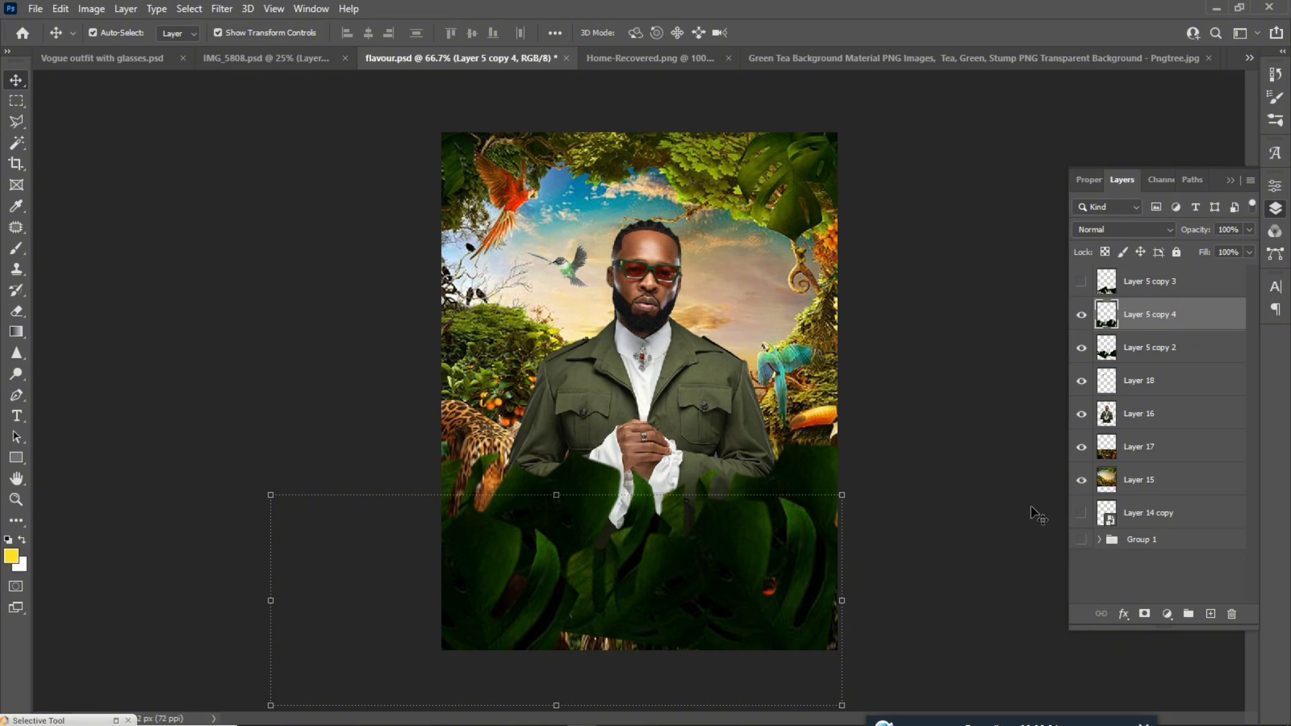
pyautogui.click(1163, 484)
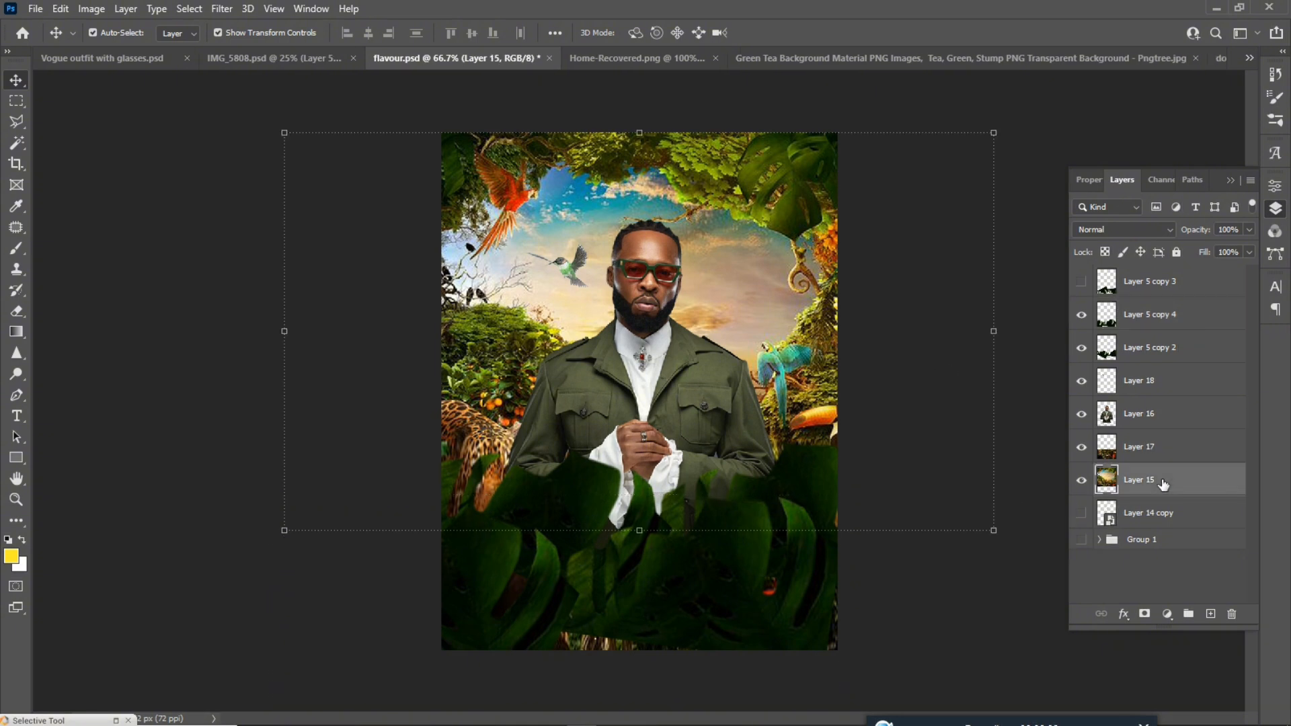
pyautogui.click(223, 9)
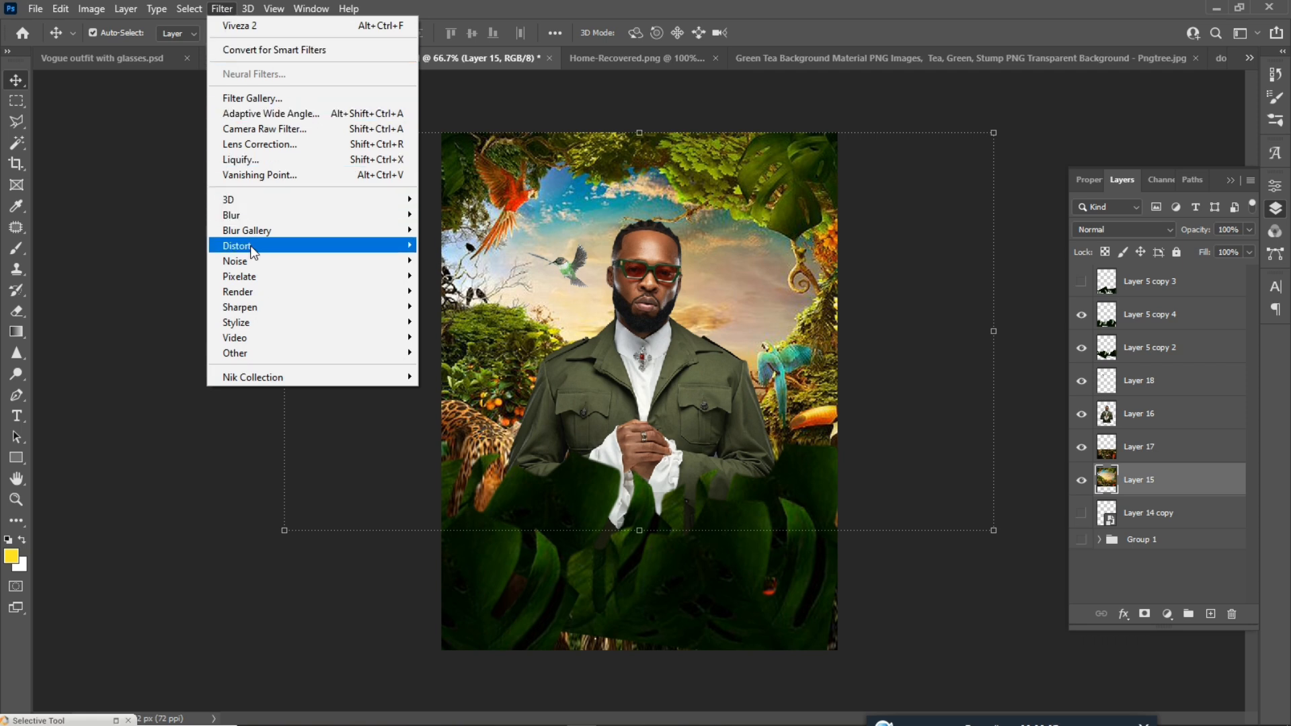
pyautogui.moveTo(336, 215)
pyautogui.click(445, 276)
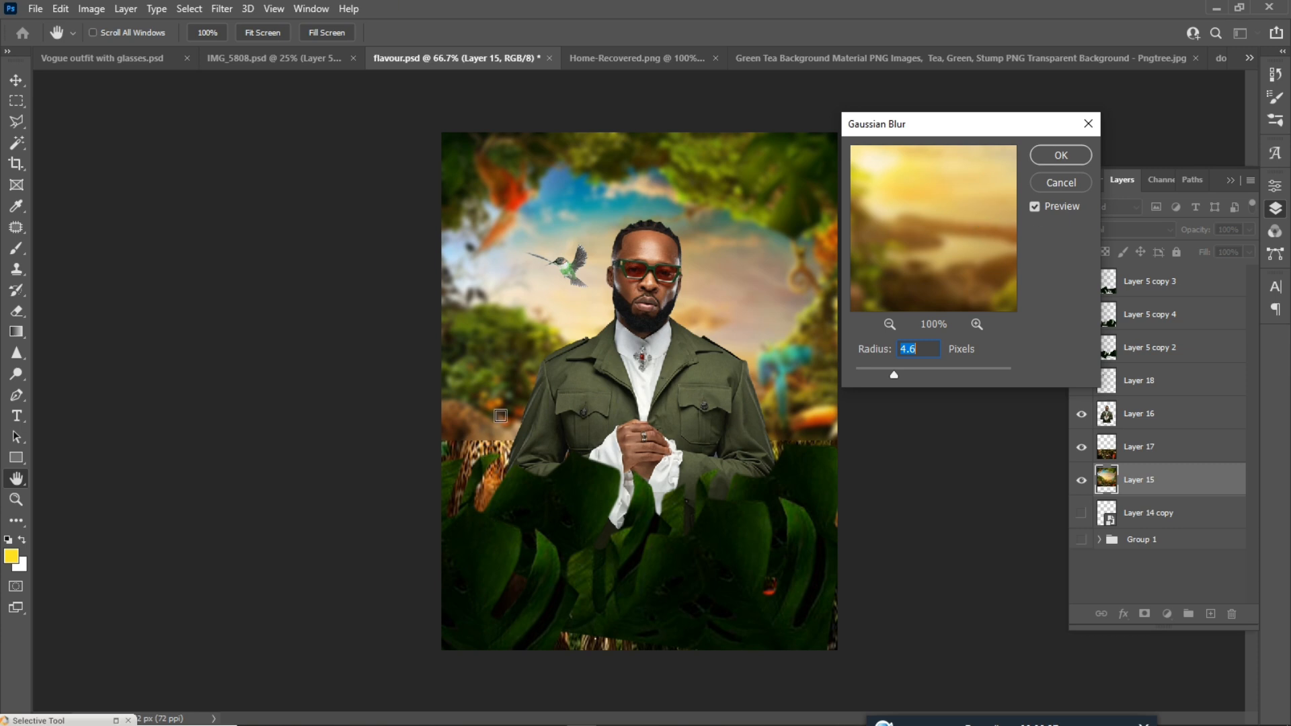
pyautogui.click(1069, 182)
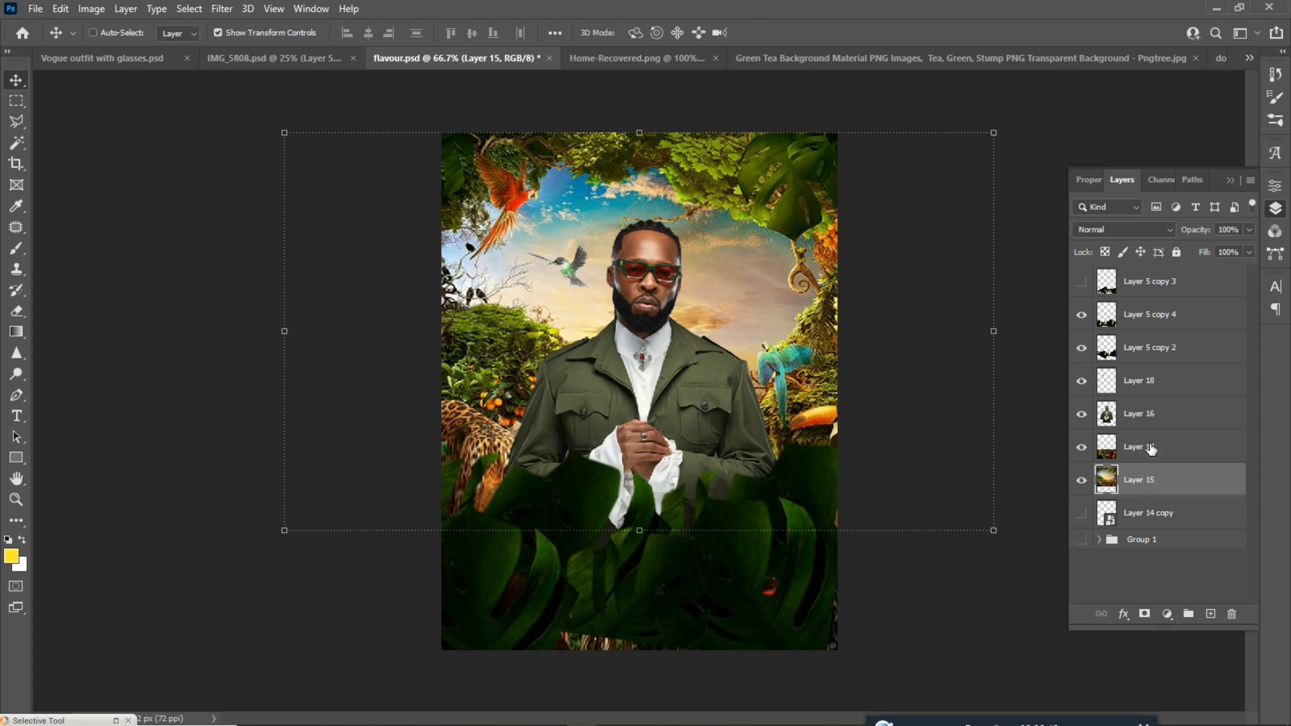
# Step: Merge Layer 17 with Layer 15, apply a Gaussian Blur of 4.6 pixels to the merged background and deselect it
pyautogui.keyDown('ctrl'); pyautogui.click(1148, 449); pyautogui.keyUp('ctrl')
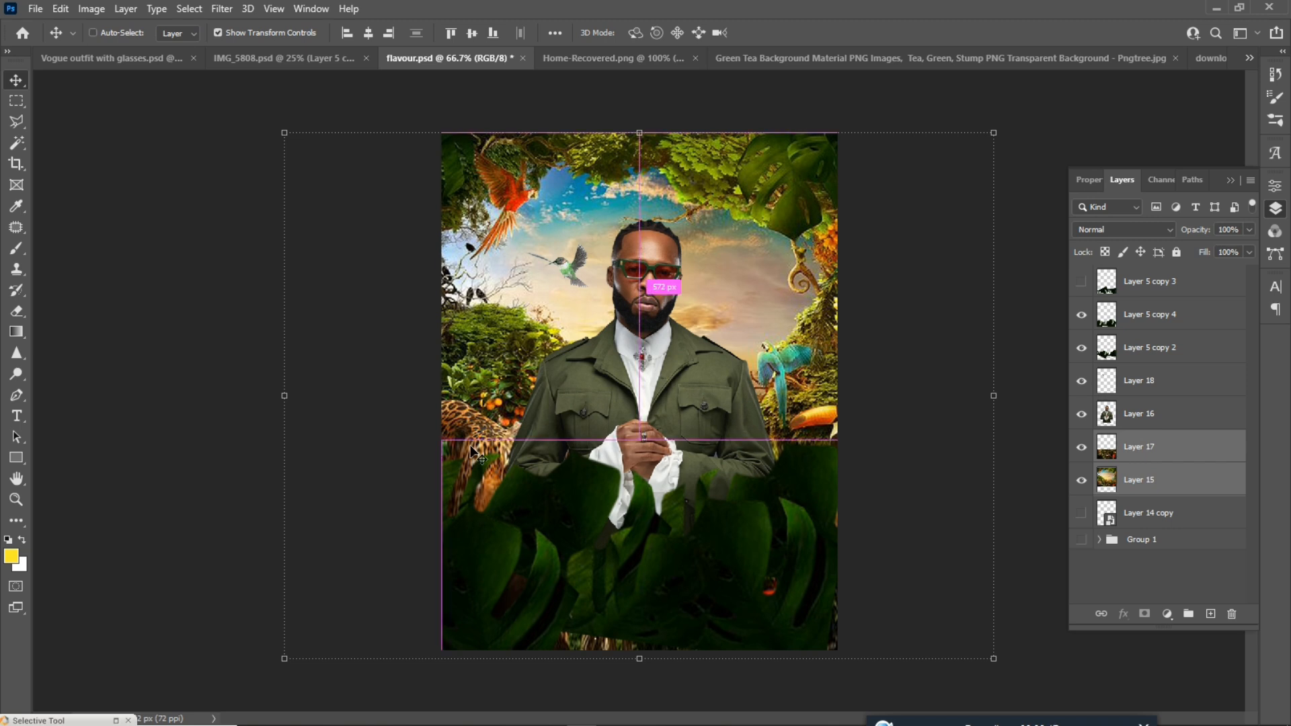
pyautogui.hotkey('ctrl', 'e')
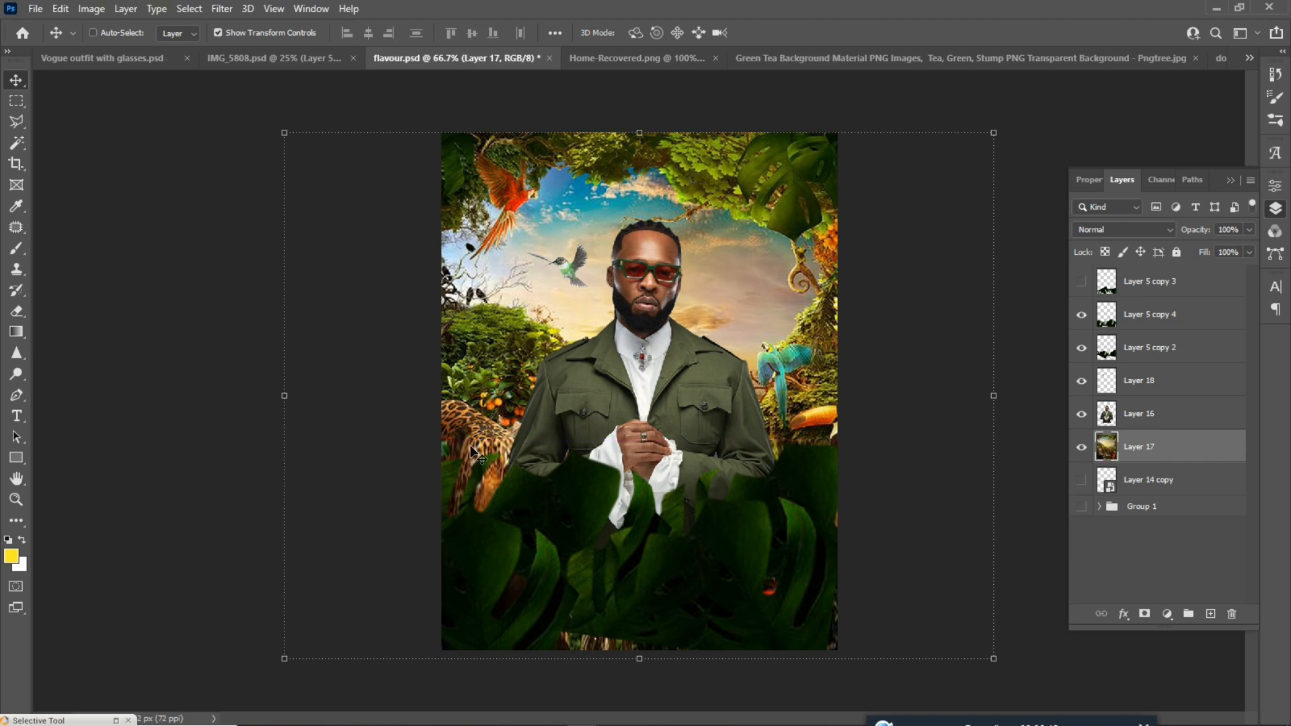
pyautogui.click(219, 9)
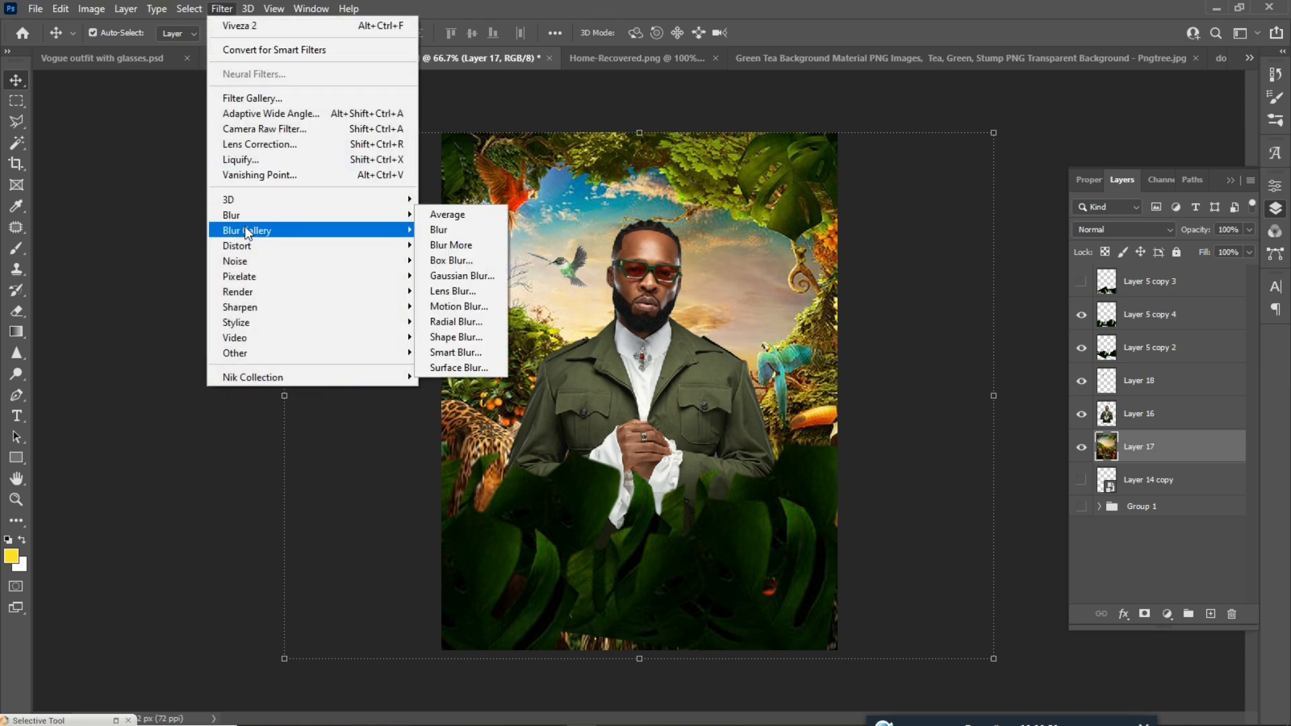
pyautogui.moveTo(255, 227)
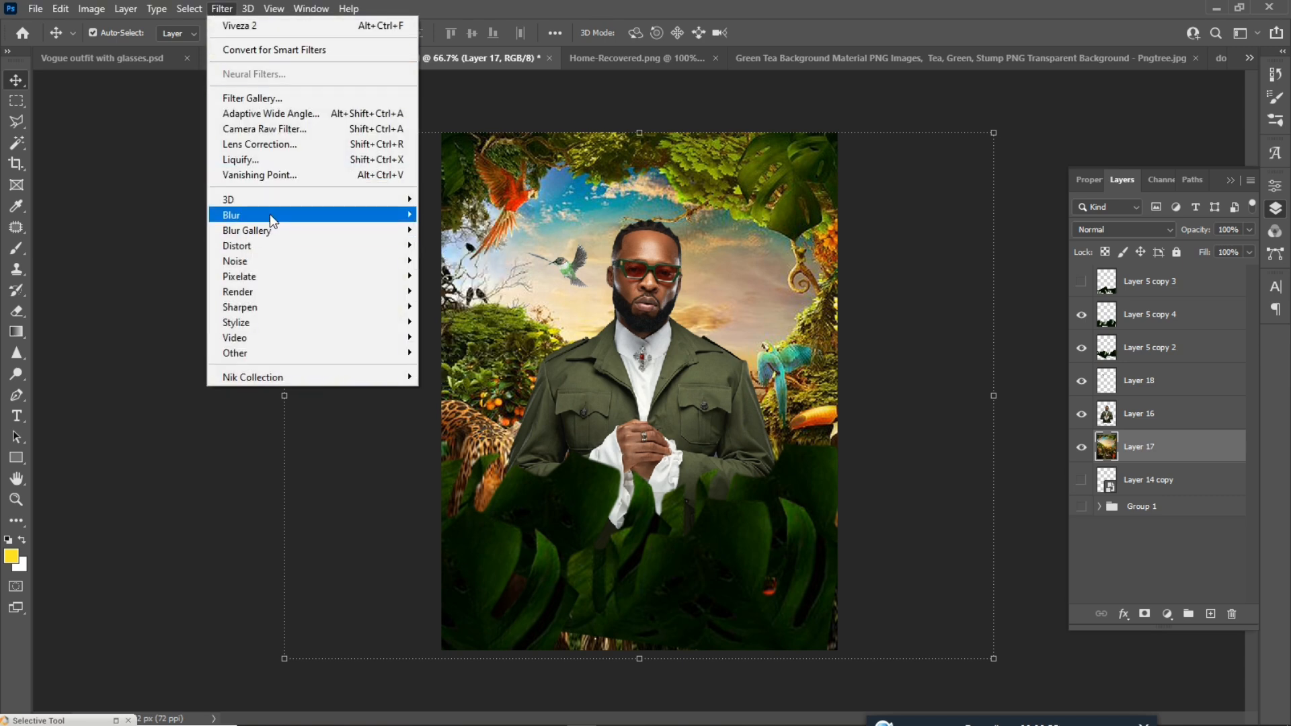
pyautogui.click(461, 276)
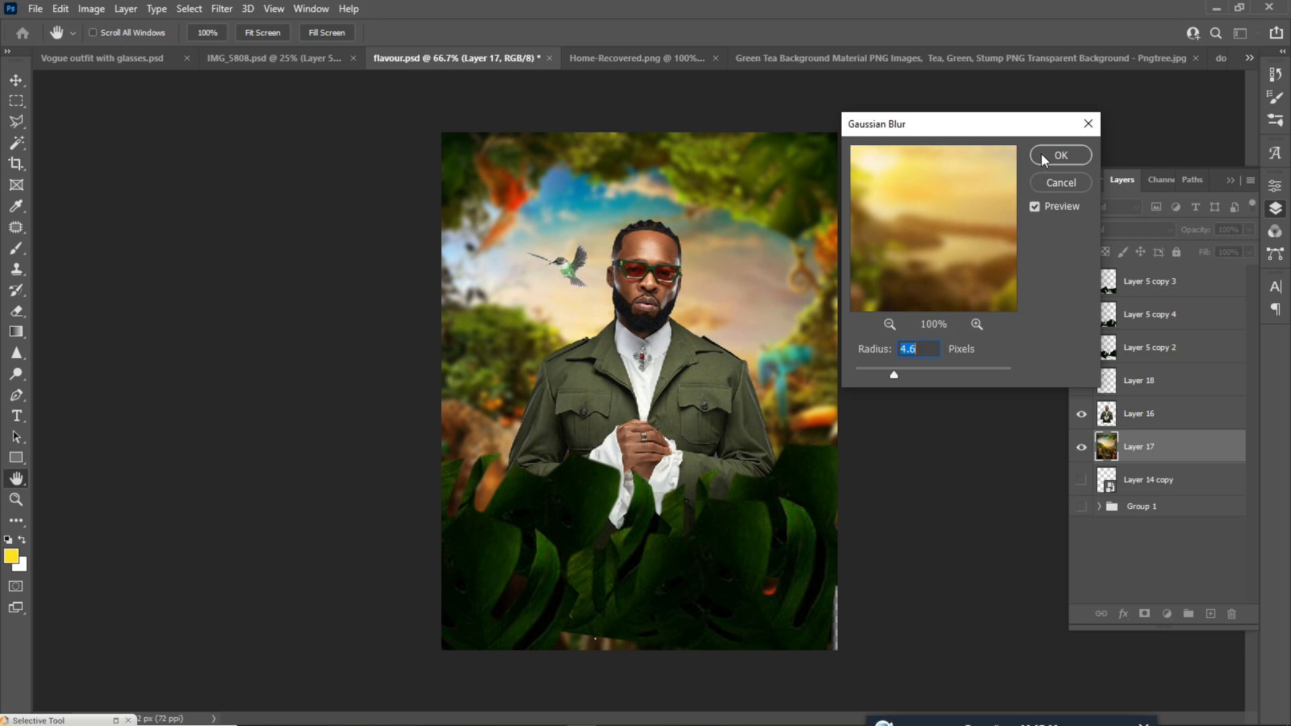
pyautogui.click(1060, 155)
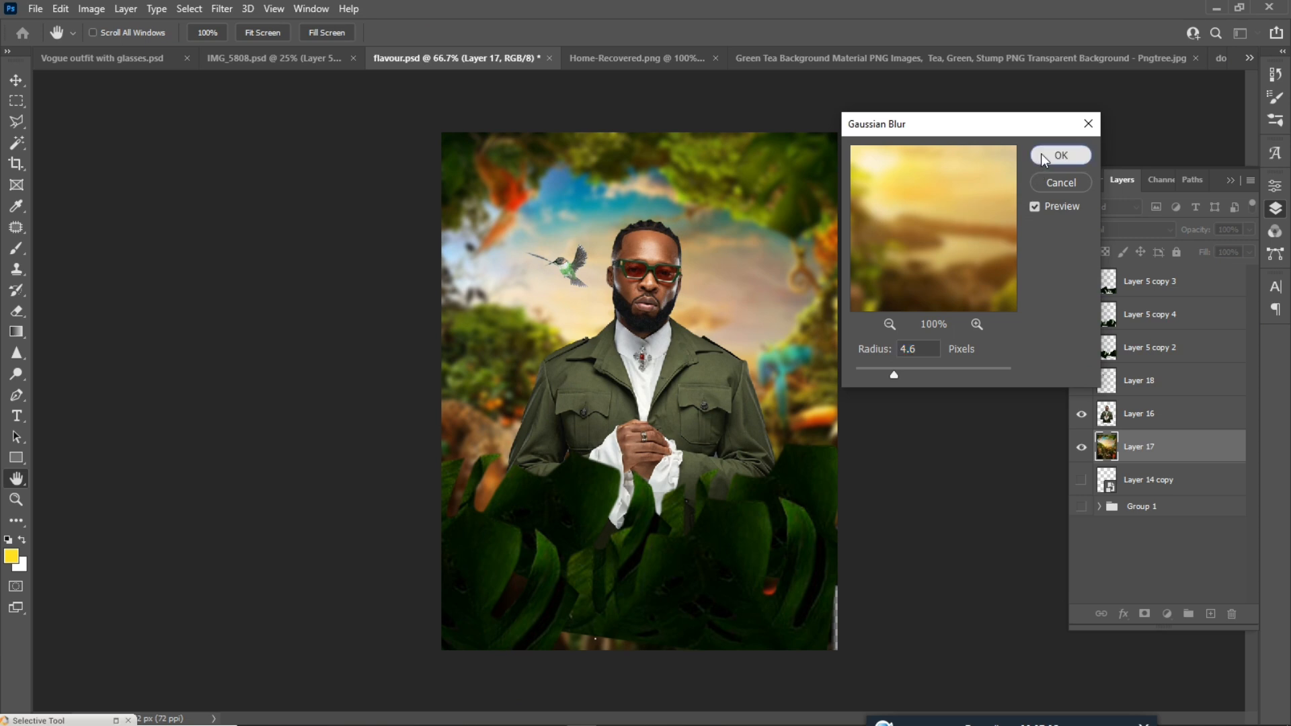
pyautogui.press('v')
pyautogui.click(210, 129)
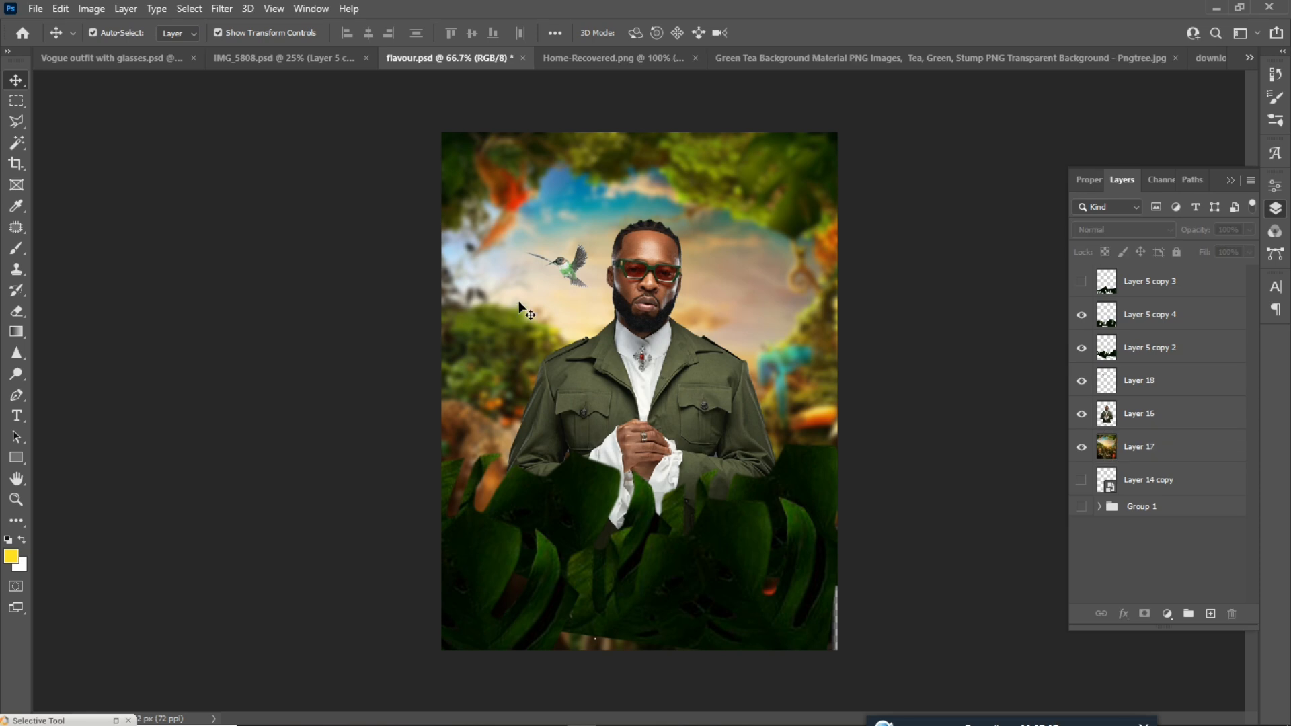
# Step: Enlarge the hummingbird on Layer 18 to about 123% and rotate it about -11.4° beside the man's head
pyautogui.click(571, 272)
pyautogui.click(592, 291)
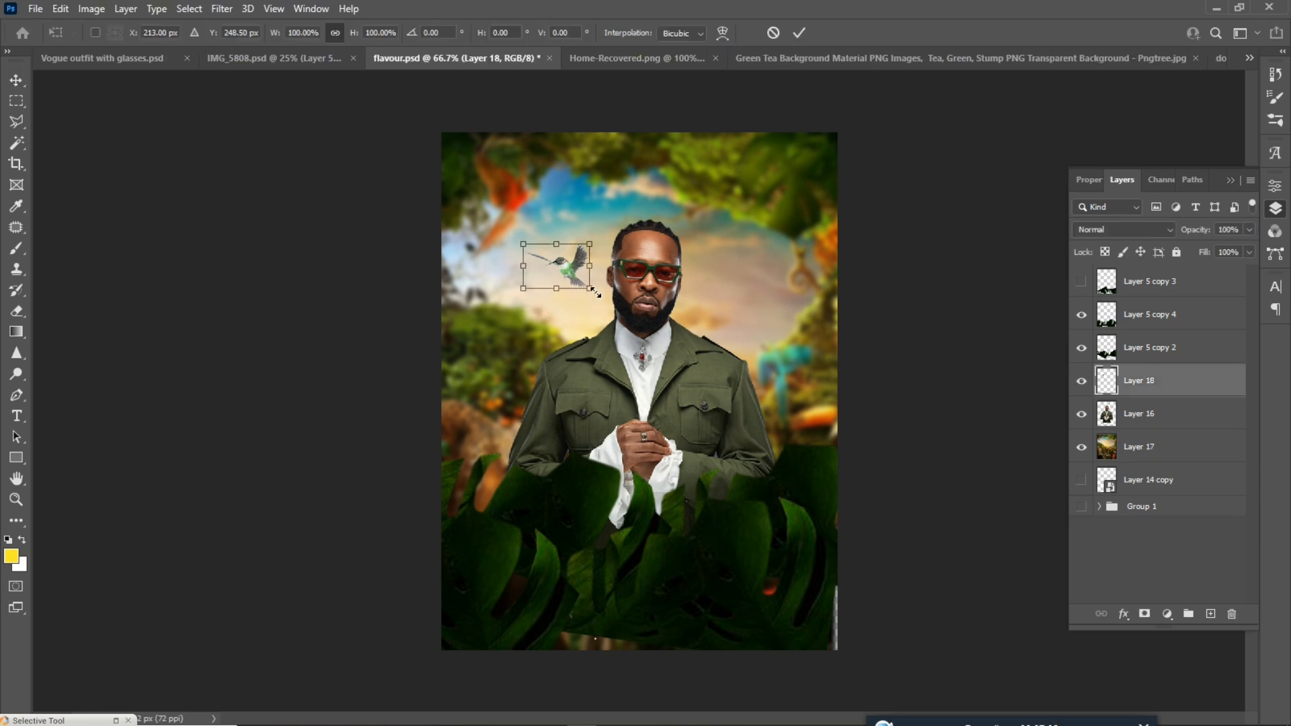
pyautogui.moveTo(595, 293); pyautogui.dragTo(569, 265)
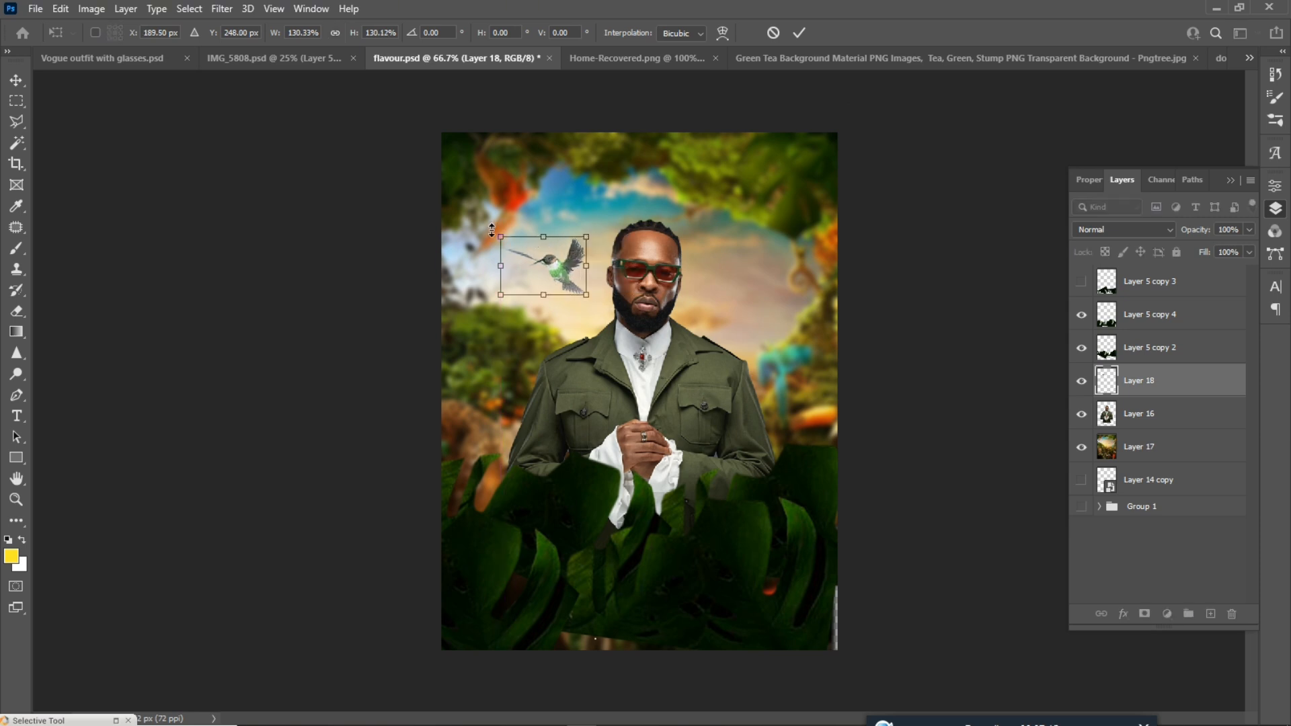
pyautogui.moveTo(489, 230); pyautogui.dragTo(484, 242)
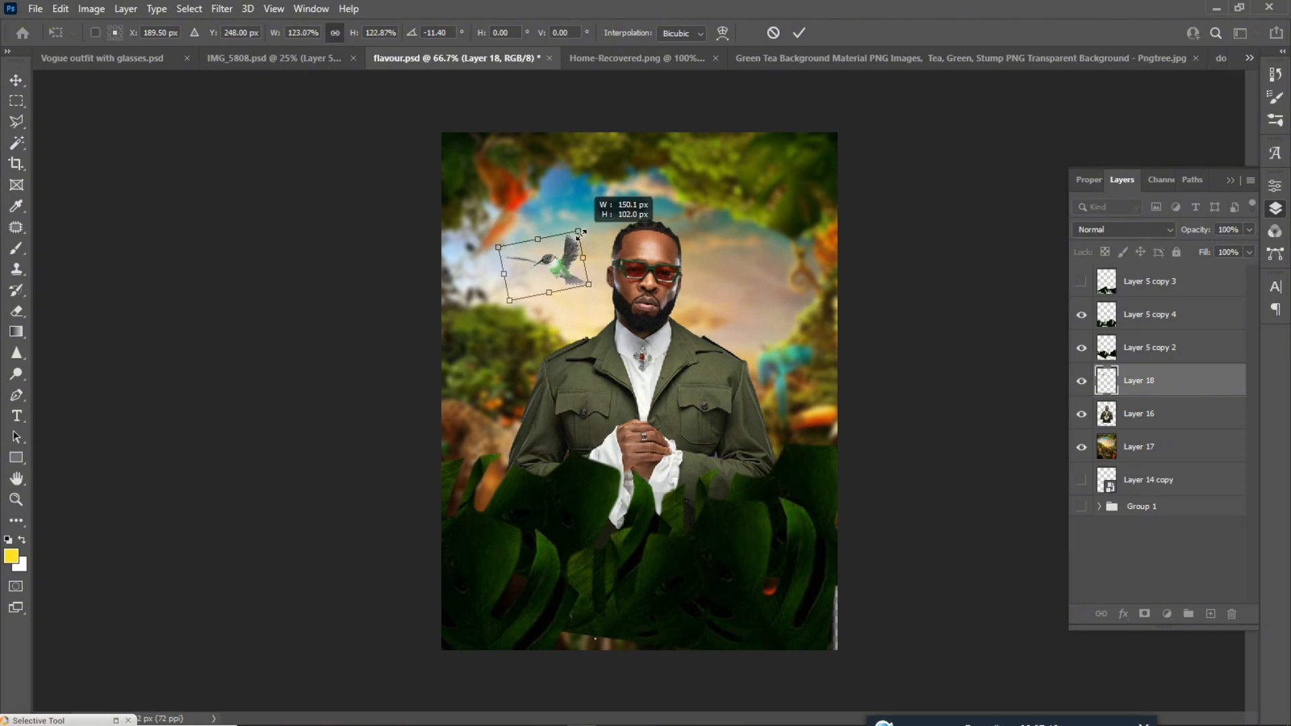
pyautogui.doubleClick(551, 254)
# Step: Scale the man on Layer 16 up to about 107.57% and rotate him about -1.23°
pyautogui.click(664, 249)
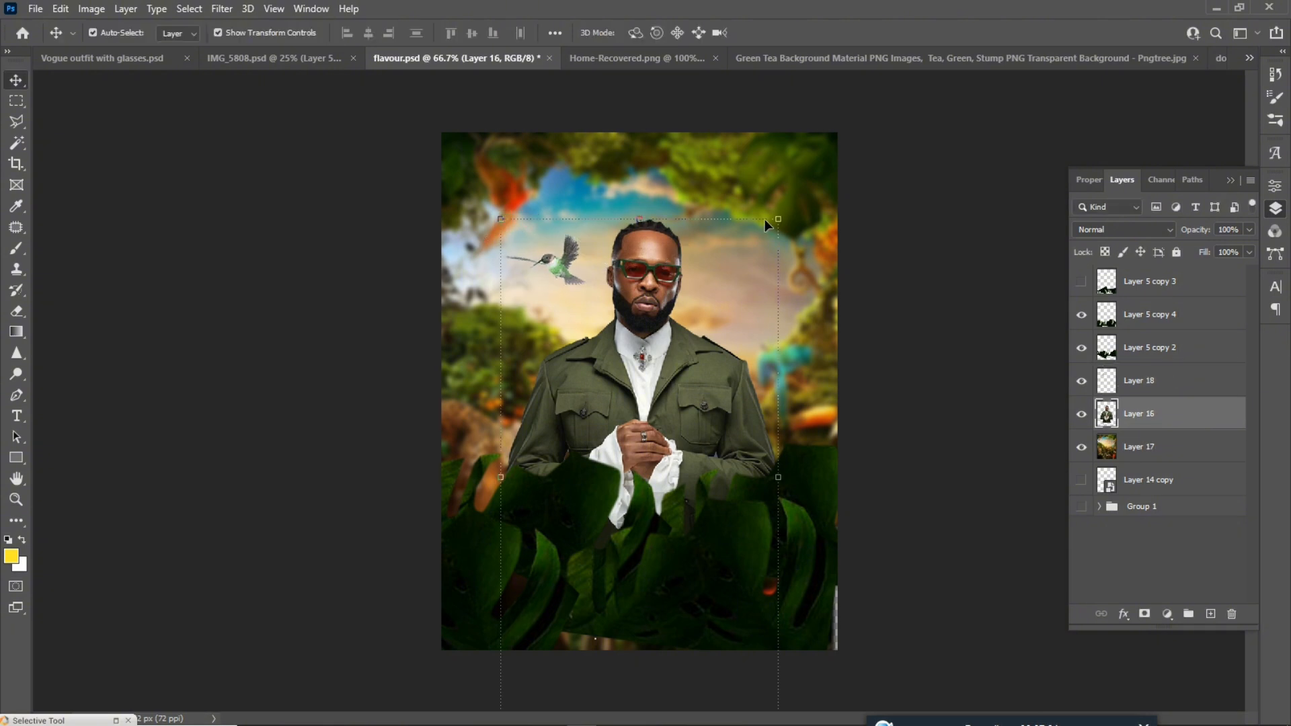
pyautogui.moveTo(776, 215); pyautogui.dragTo(789, 199)
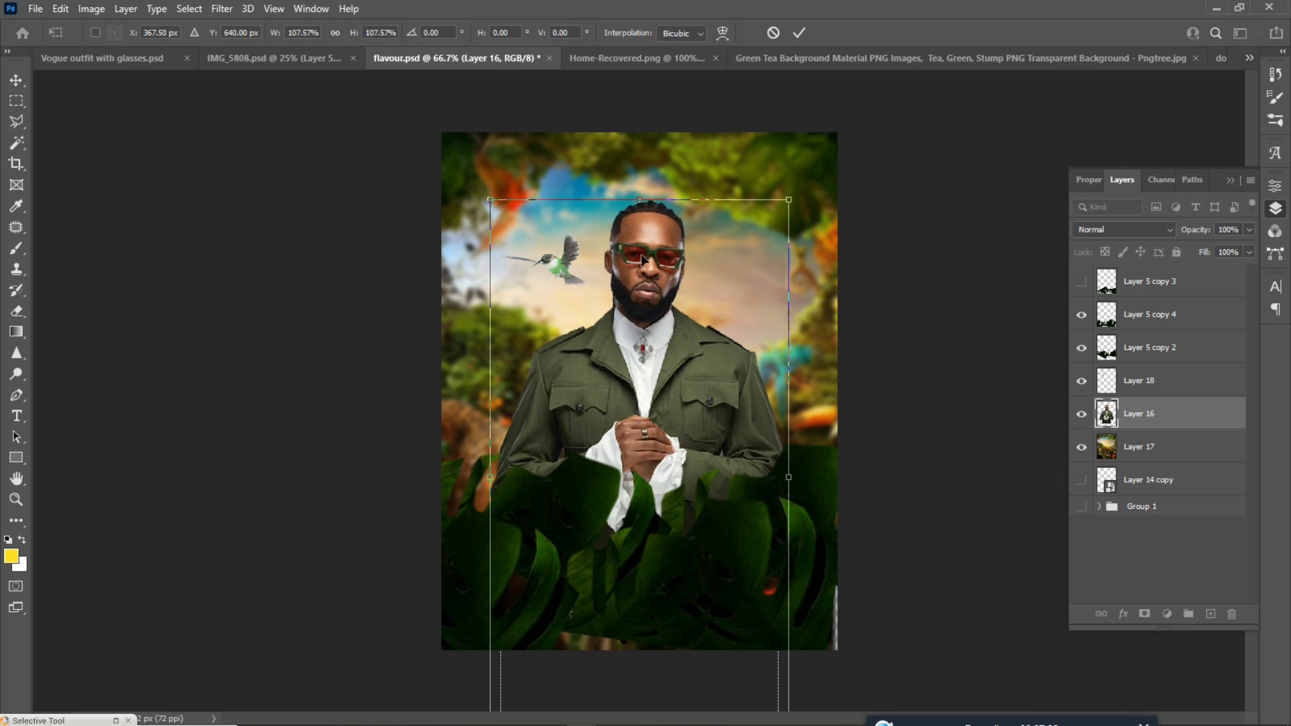
pyautogui.moveTo(807, 196); pyautogui.dragTo(806, 187)
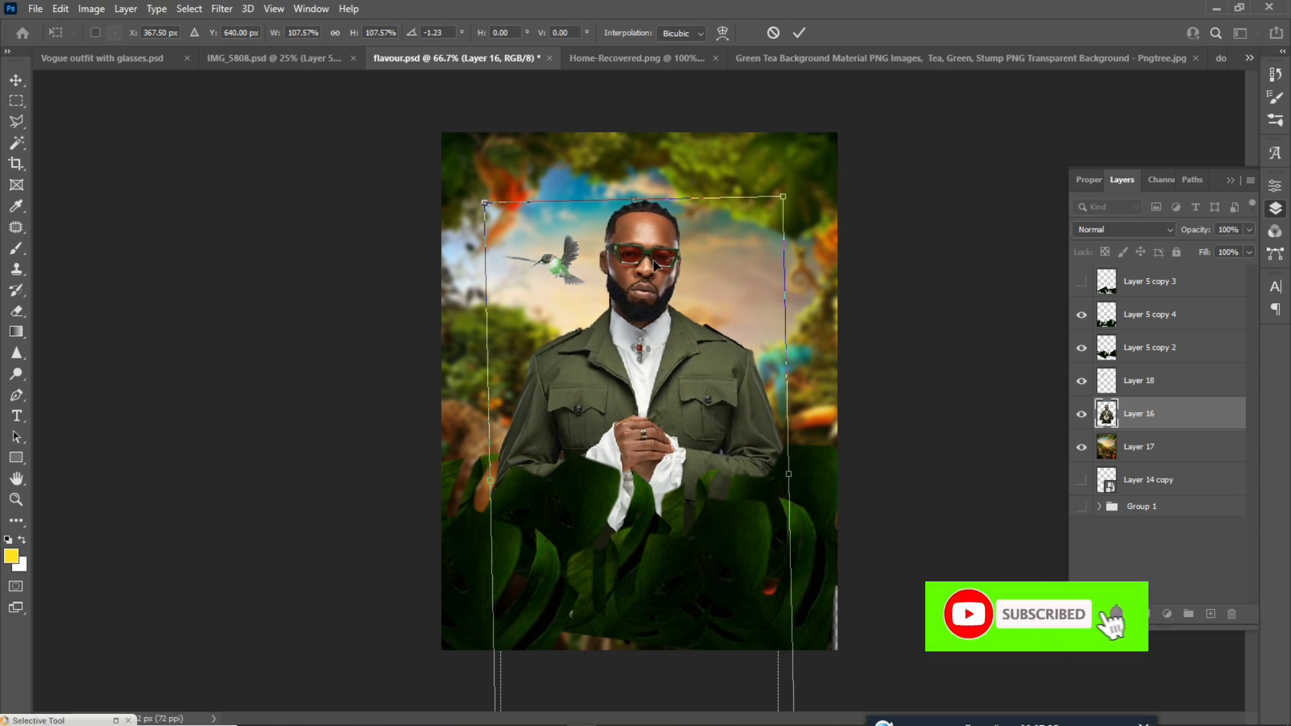
pyautogui.press('Return')
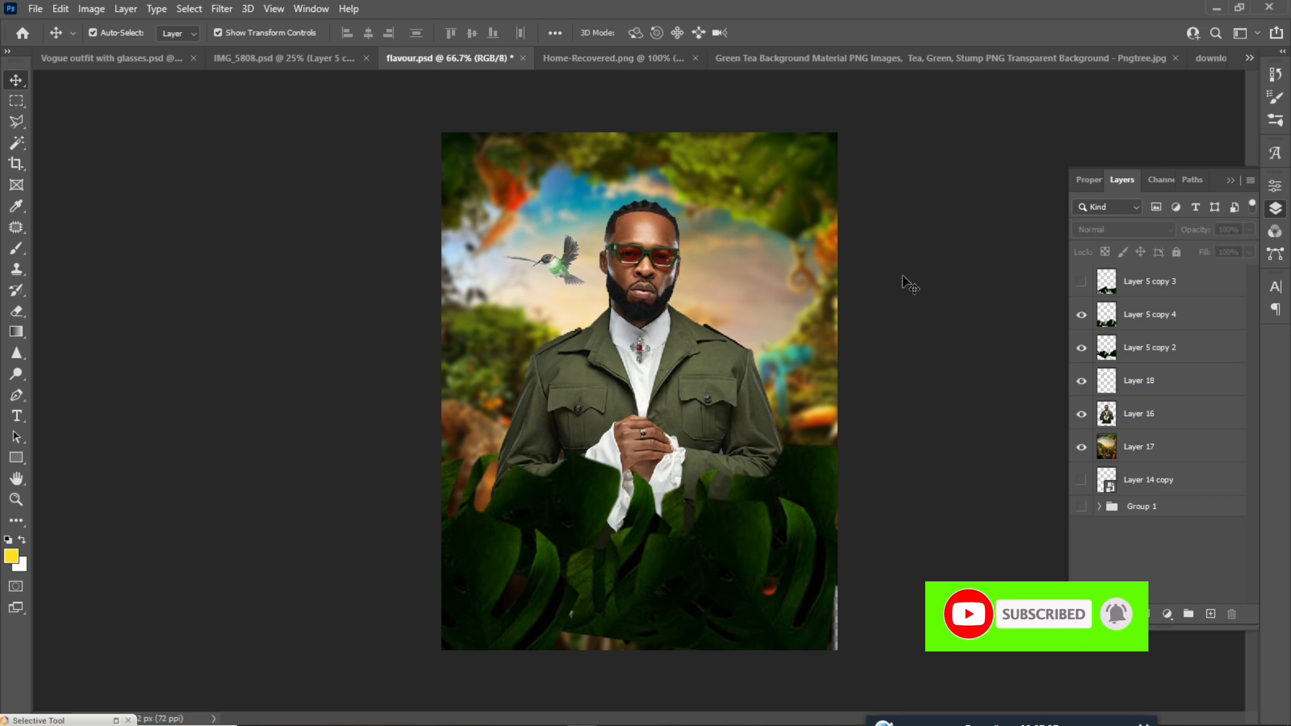
# Step: Merge Layer 5 copy 4 with Layer 5 copy 2 and apply a Gaussian Blur of 7.6 pixels to the merged leaves
pyautogui.click(795, 549)
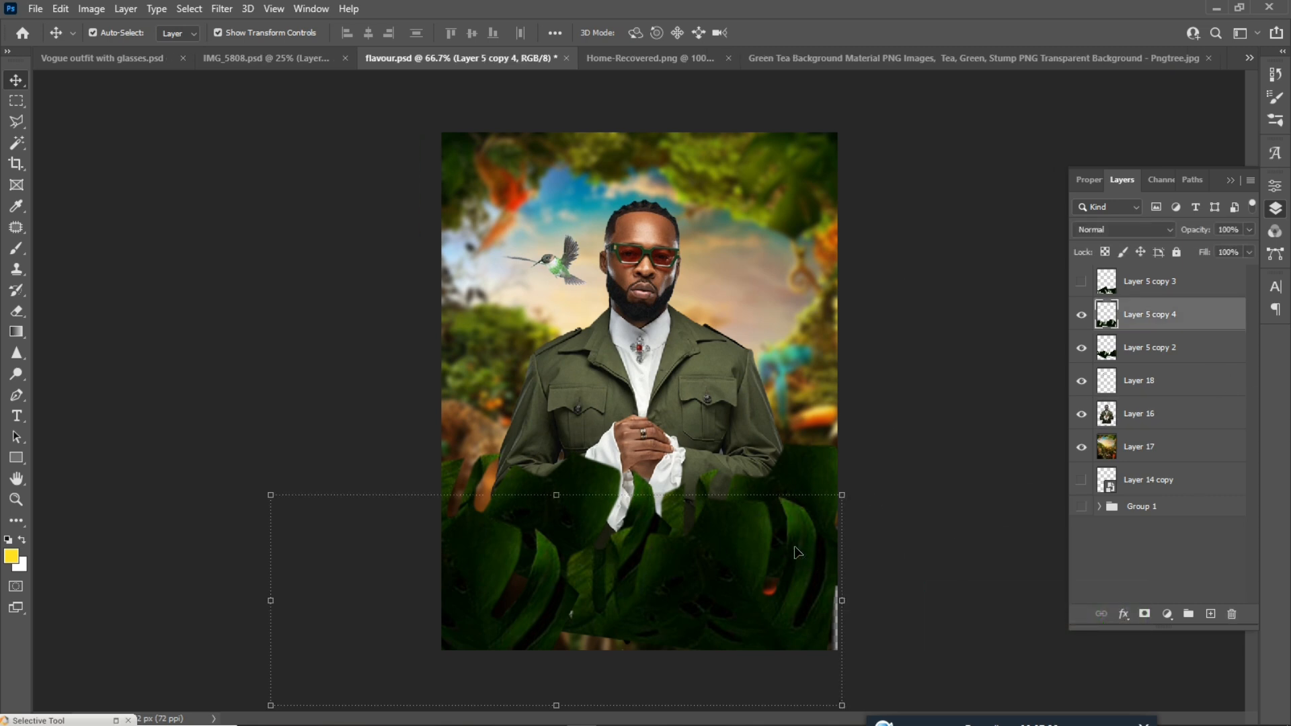
pyautogui.keyDown('shift'); pyautogui.click(1136, 350); pyautogui.keyUp('shift')
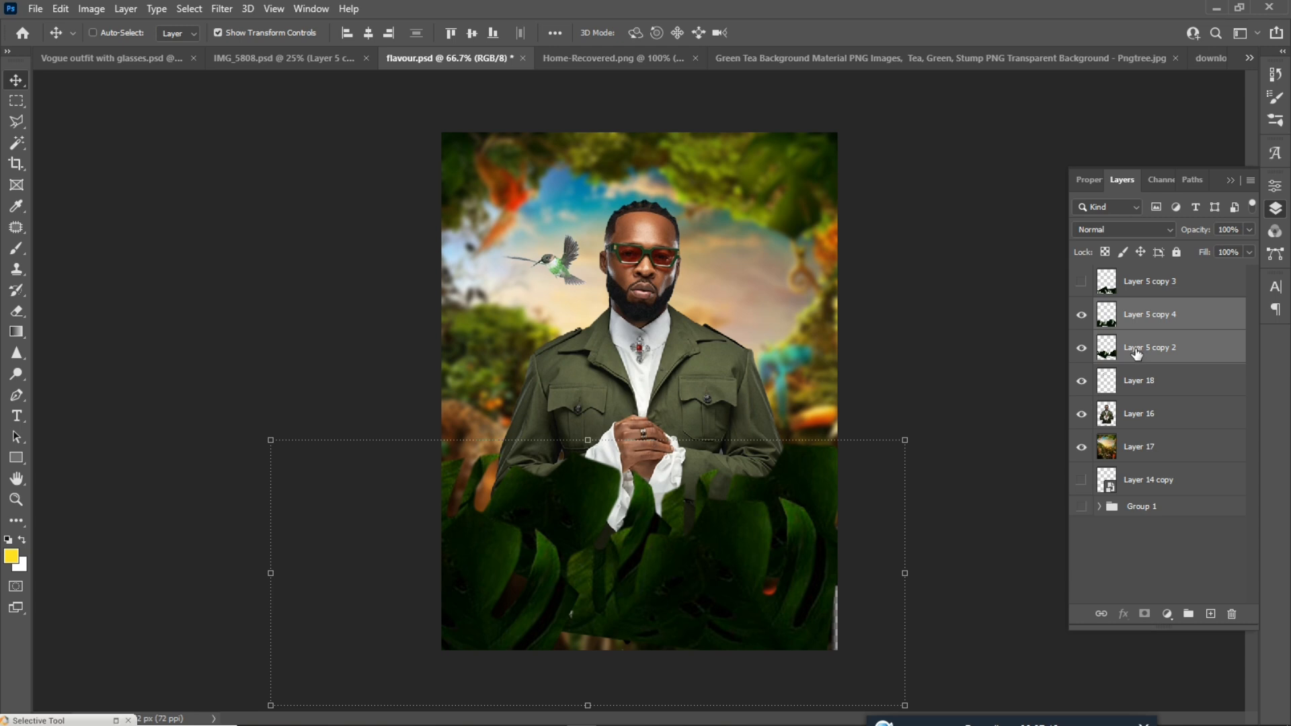
pyautogui.hotkey('ctrl', 'e')
pyautogui.click(220, 9)
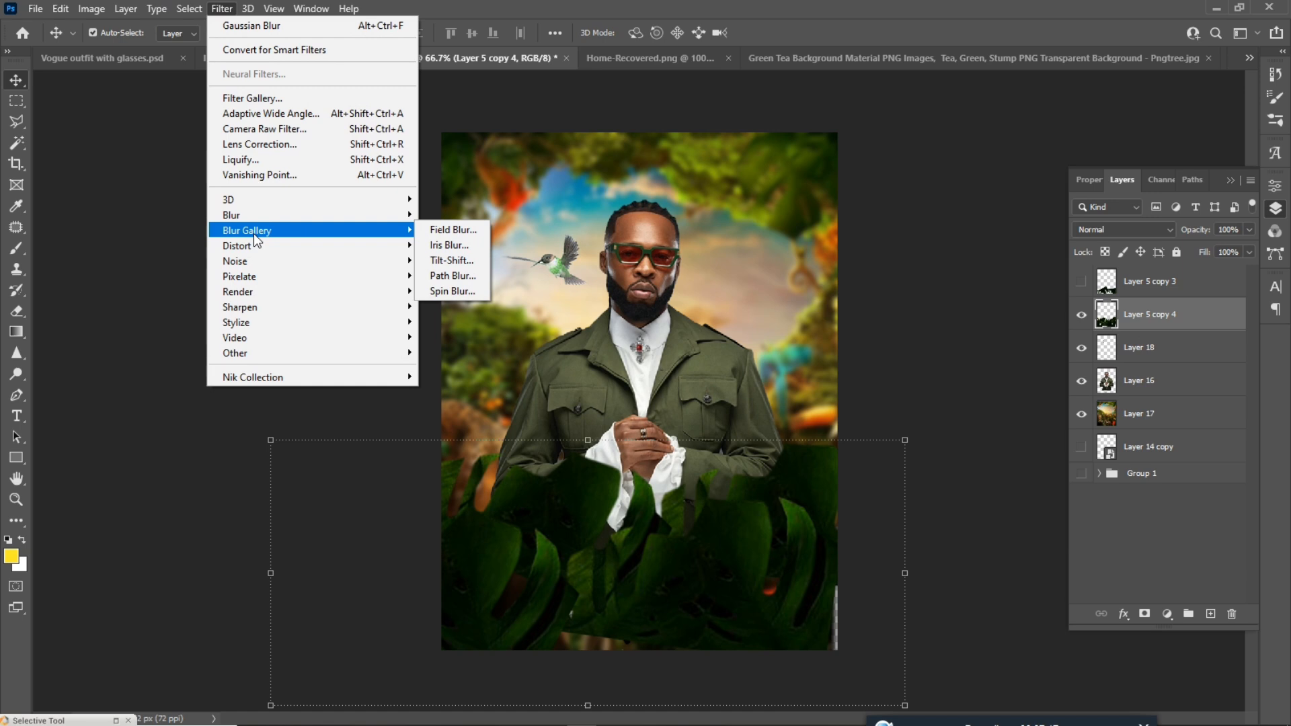
pyautogui.moveTo(258, 217)
pyautogui.click(440, 276)
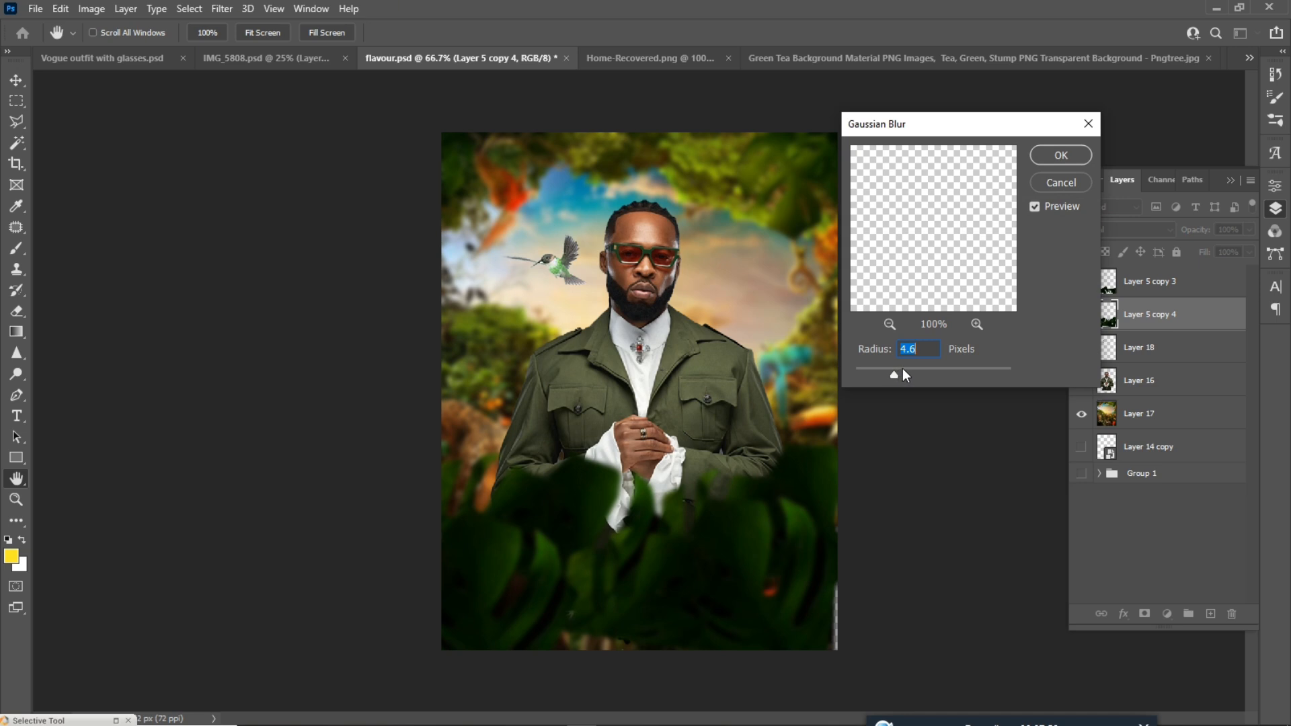
pyautogui.moveTo(902, 369); pyautogui.dragTo(908, 372)
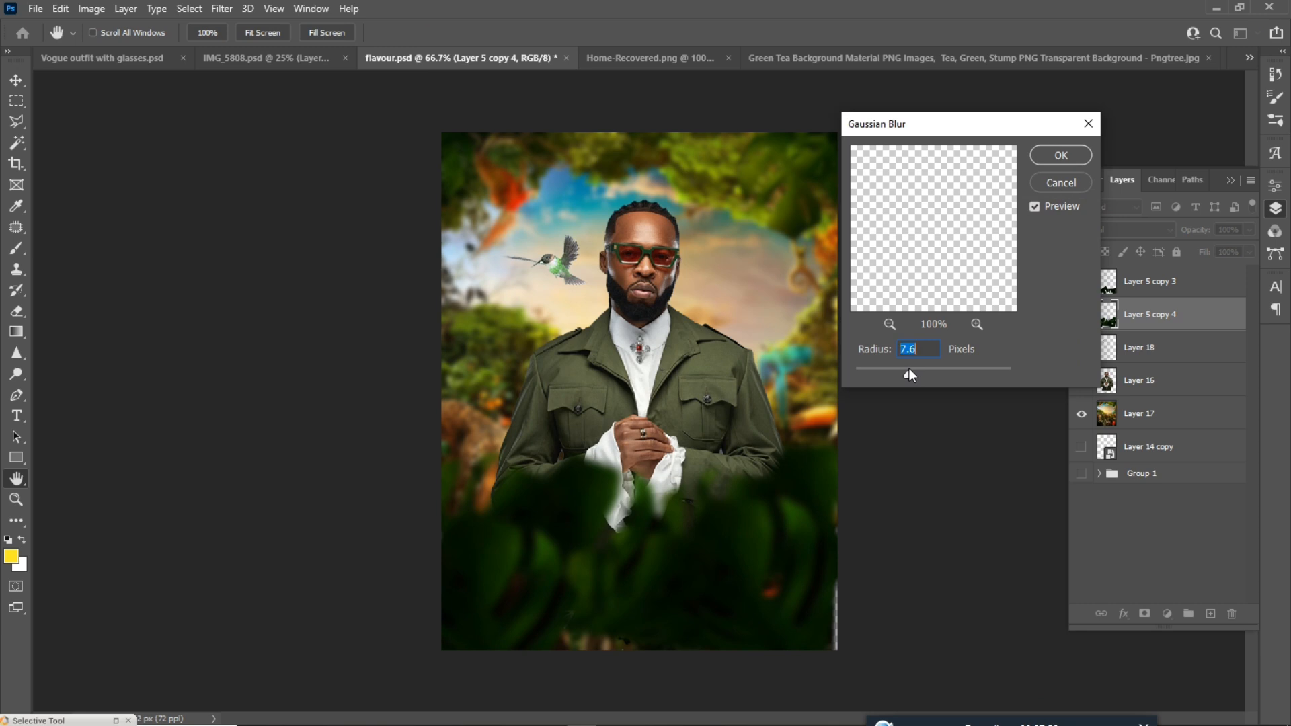
pyautogui.click(1066, 161)
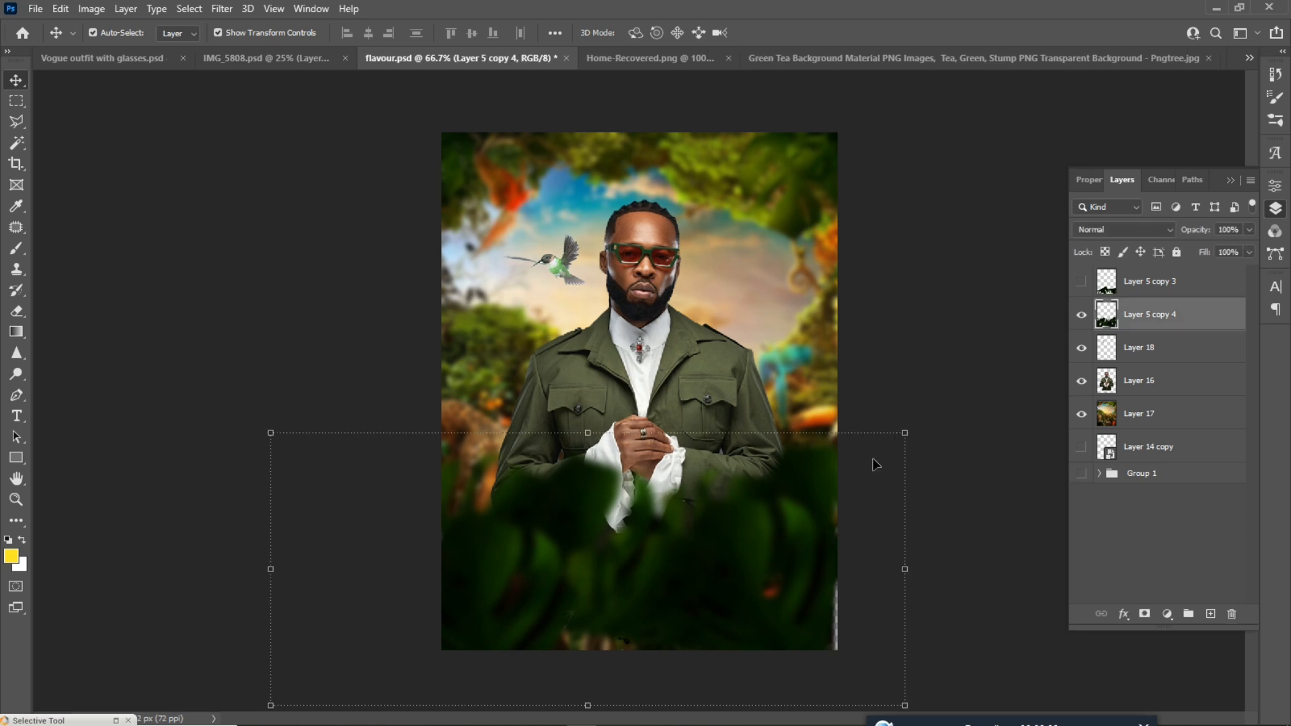
# Step: Enlarge the blurred foreground leaves slightly and shift them a little to the right
pyautogui.moveTo(905, 433); pyautogui.dragTo(916, 424)
pyautogui.moveTo(805, 507); pyautogui.dragTo(817, 511)
pyautogui.press('Return')
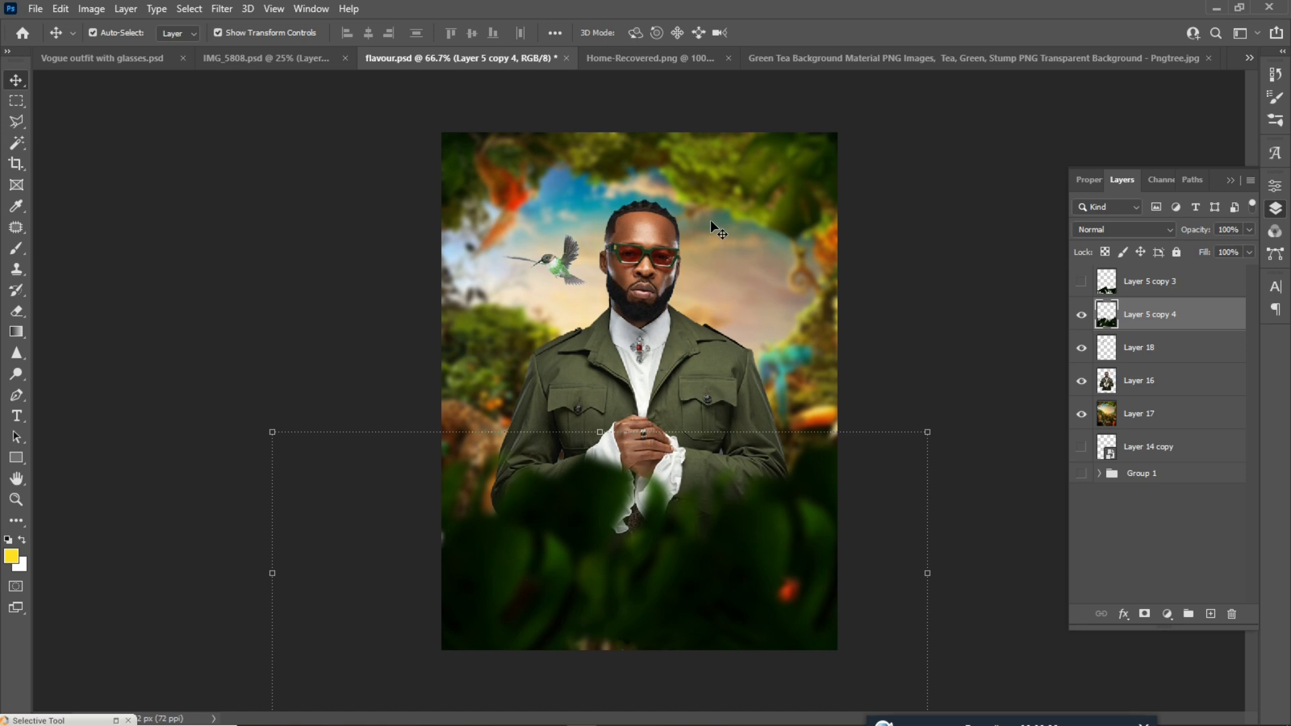
# Step: Add a Hue/Saturation adjustment layer above the blurred leaves and clip it to Layer 5 copy 4
pyautogui.click(1167, 616)
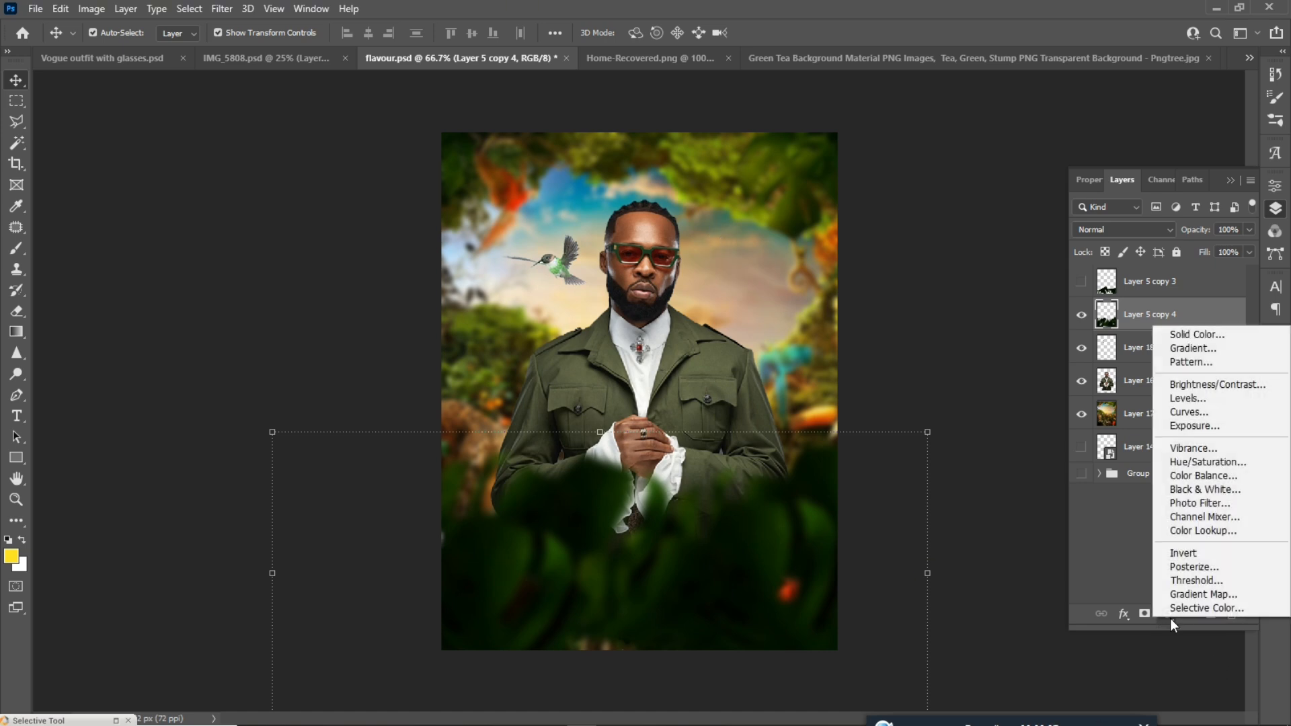
pyautogui.click(1188, 462)
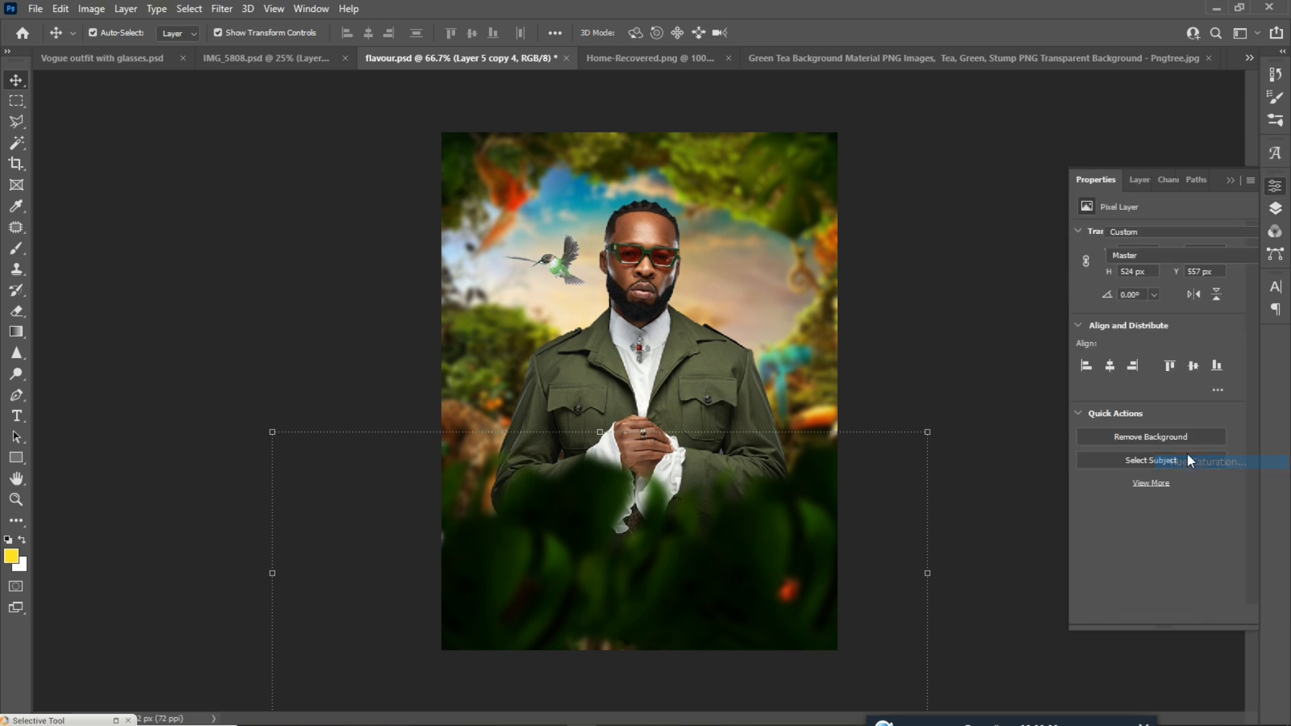
pyautogui.click(1274, 214)
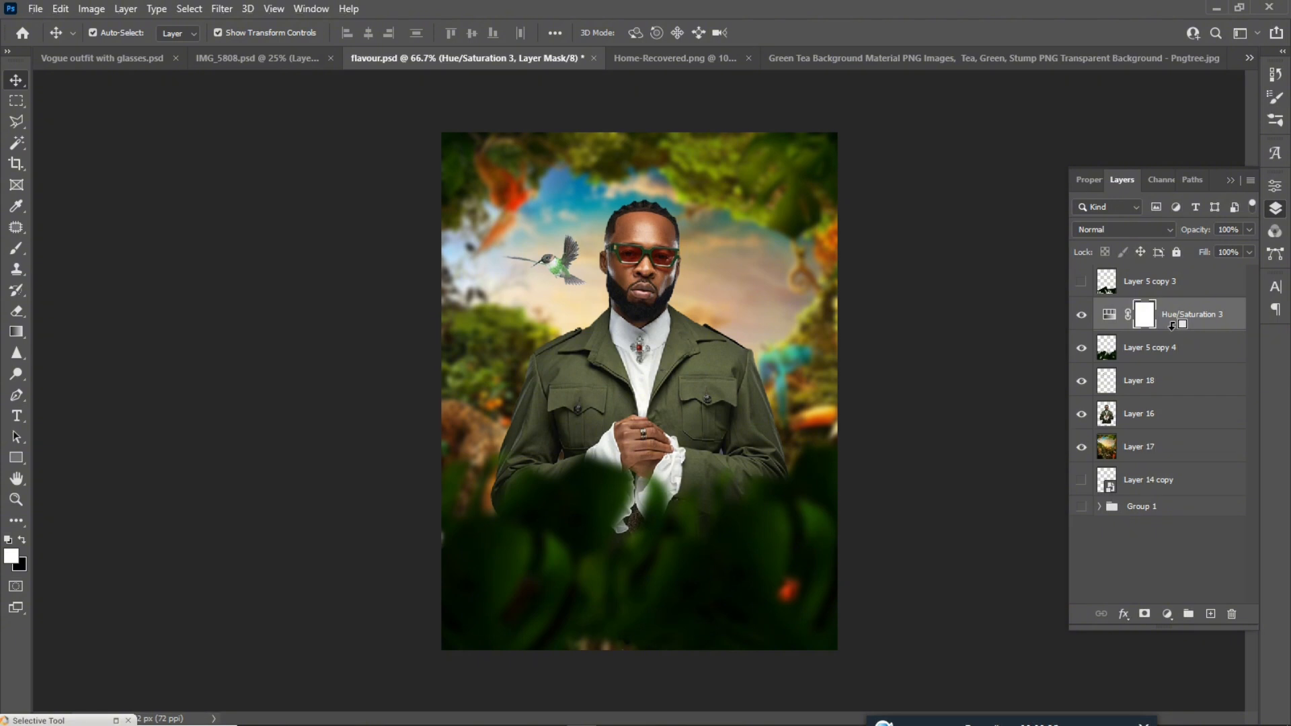
pyautogui.keyDown('alt'); pyautogui.click(1170, 325); pyautogui.keyUp('alt')
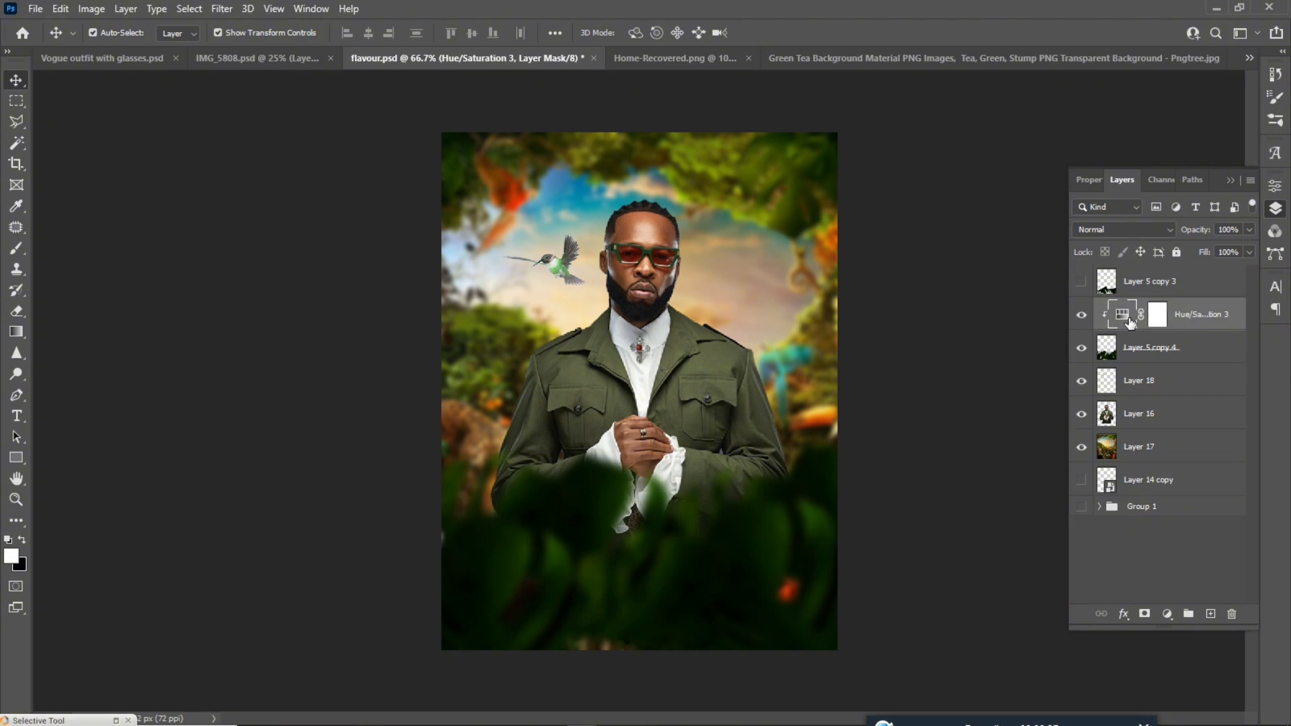
# Step: Lower the leaf adjustment's hue to give a yellowish olive green and set its saturation to +5
pyautogui.doubleClick(1132, 321)
pyautogui.moveTo(1157, 293); pyautogui.dragTo(1143, 292)
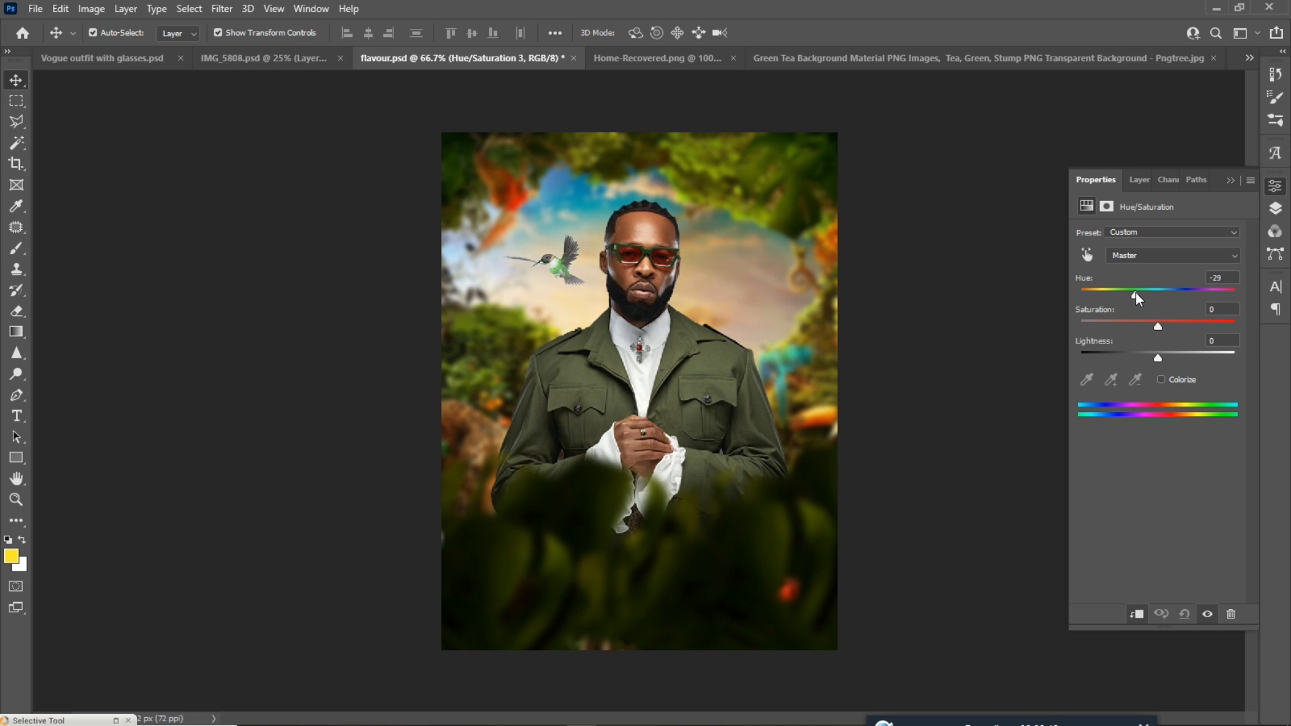
pyautogui.moveTo(1133, 296); pyautogui.dragTo(1125, 294)
pyautogui.moveTo(1158, 324); pyautogui.dragTo(1162, 330)
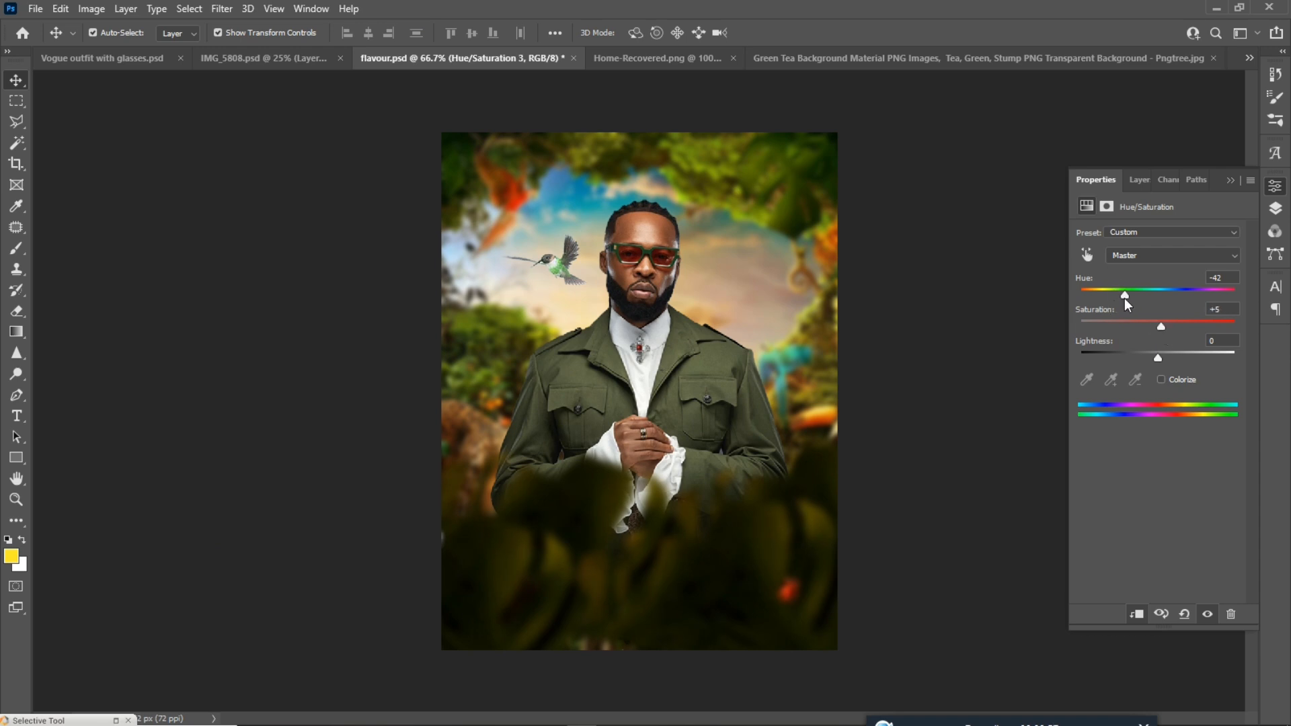
pyautogui.moveTo(1126, 297); pyautogui.dragTo(1127, 299)
pyautogui.click(1274, 210)
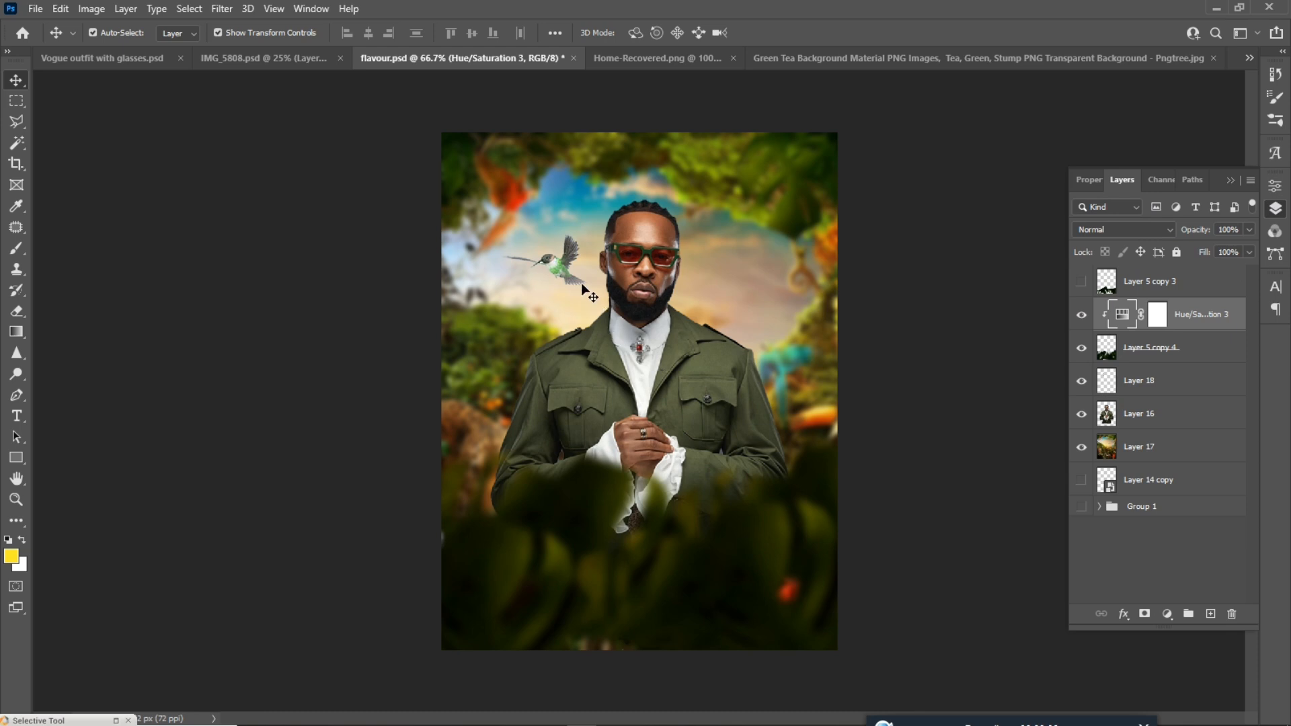
# Step: Add a Levels adjustment layer above the hummingbird and clip it to Layer 18
pyautogui.click(552, 263)
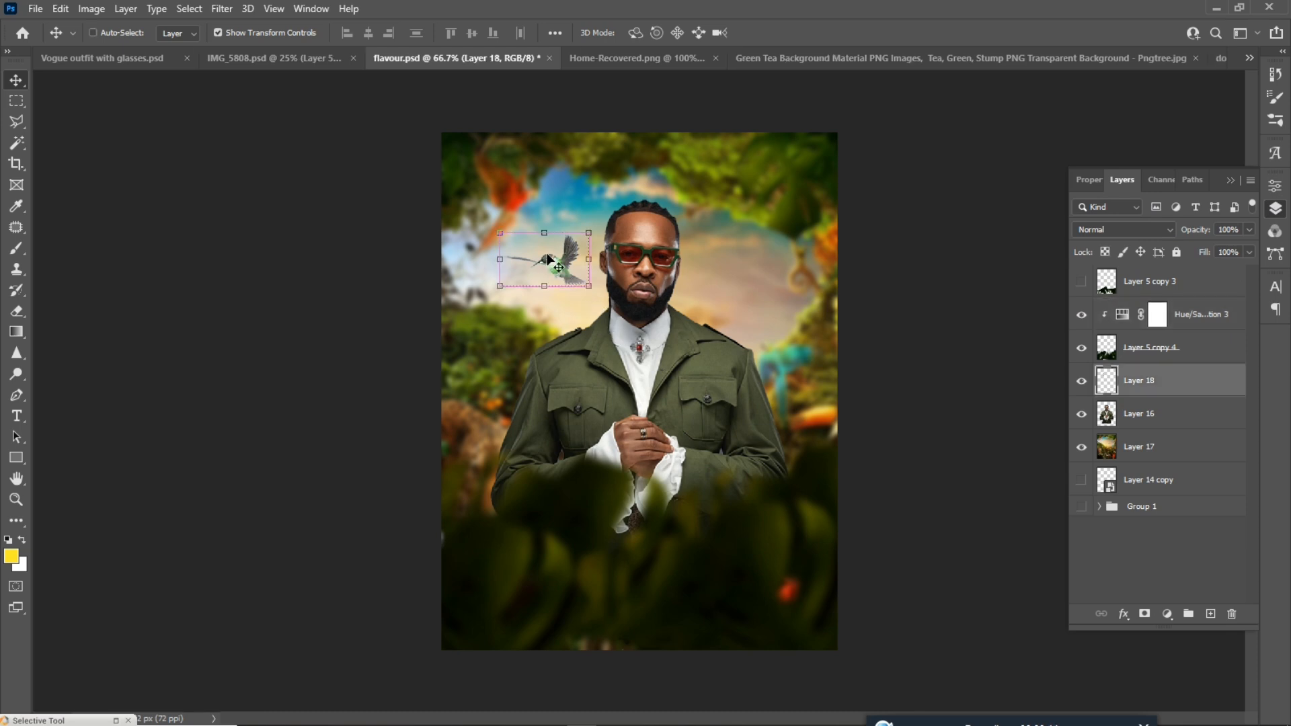
pyautogui.hotkey('ctrl', '+')
pyautogui.hotkey('ctrl', '+')
pyautogui.moveTo(543, 205); pyautogui.dragTo(729, 514)
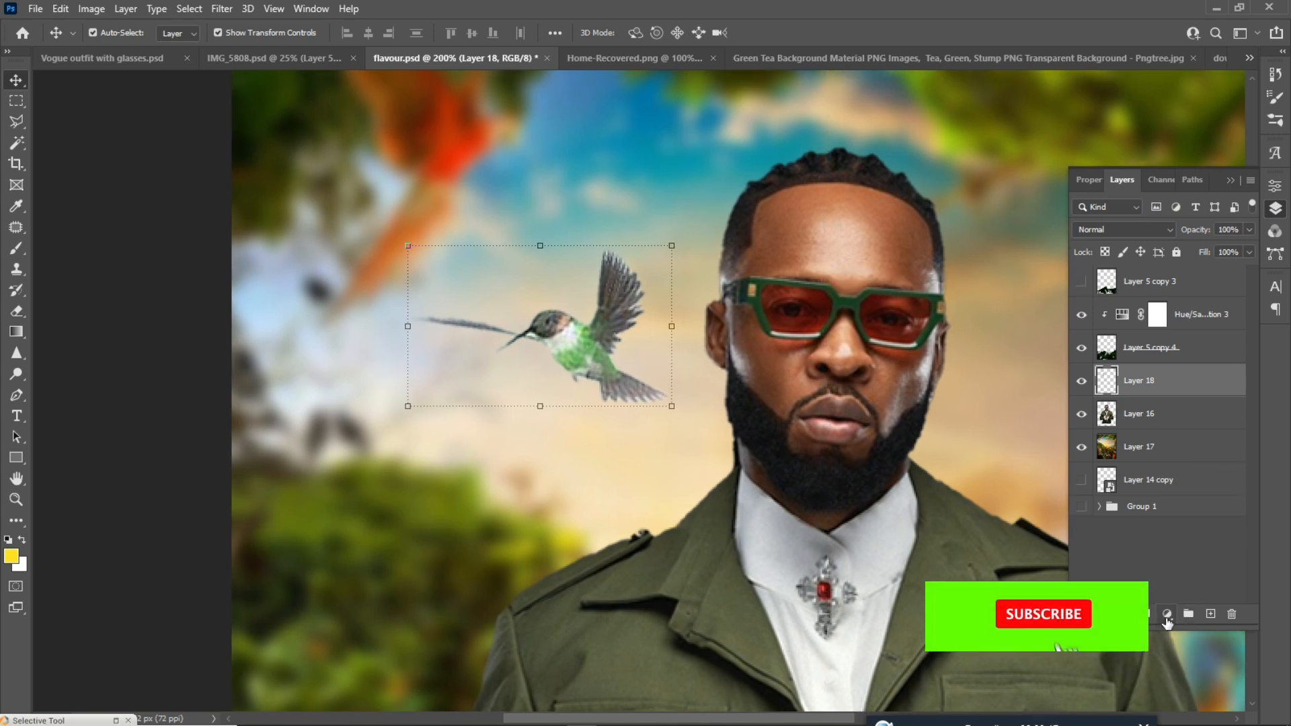
pyautogui.click(1166, 616)
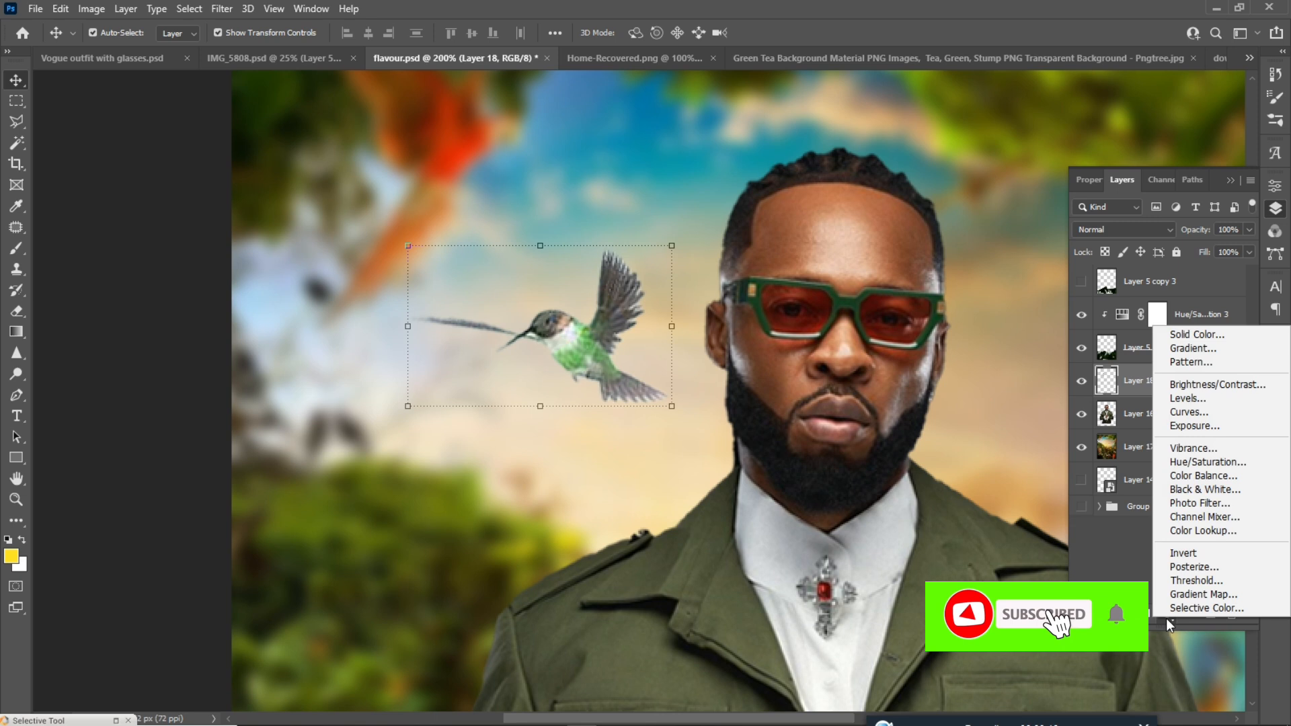
pyautogui.click(1203, 399)
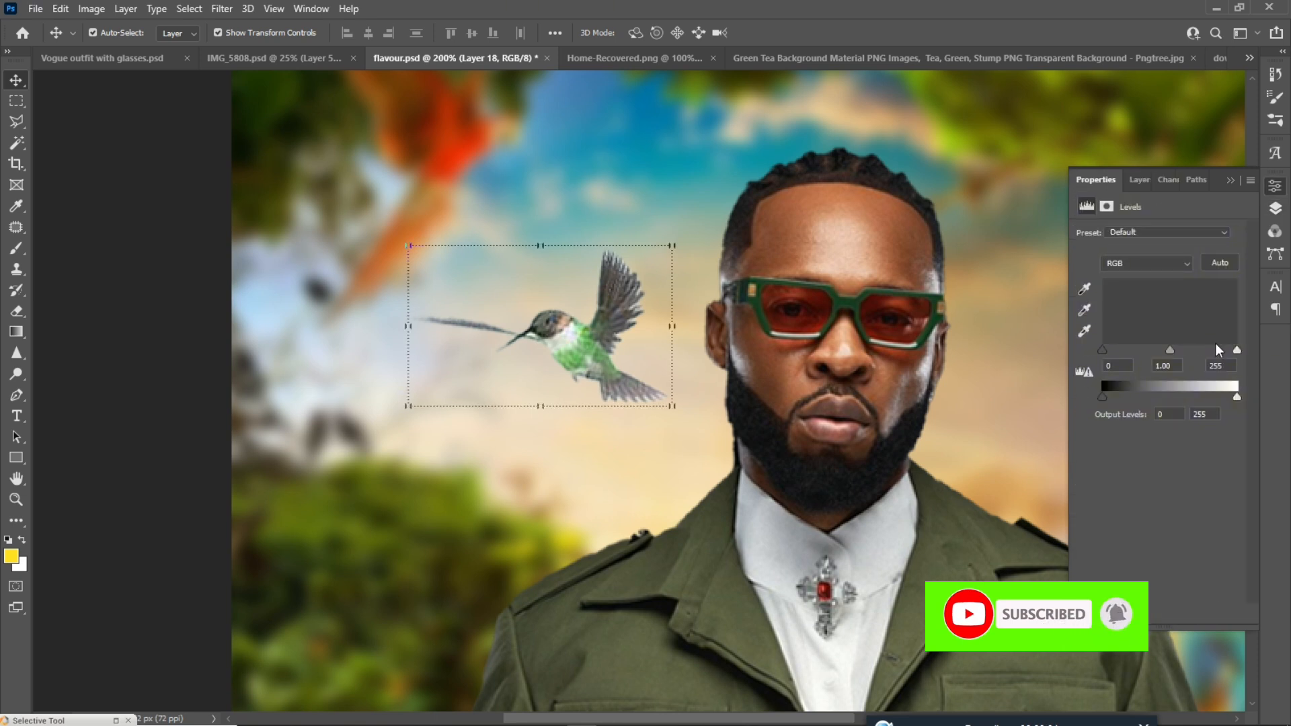
pyautogui.click(1275, 231)
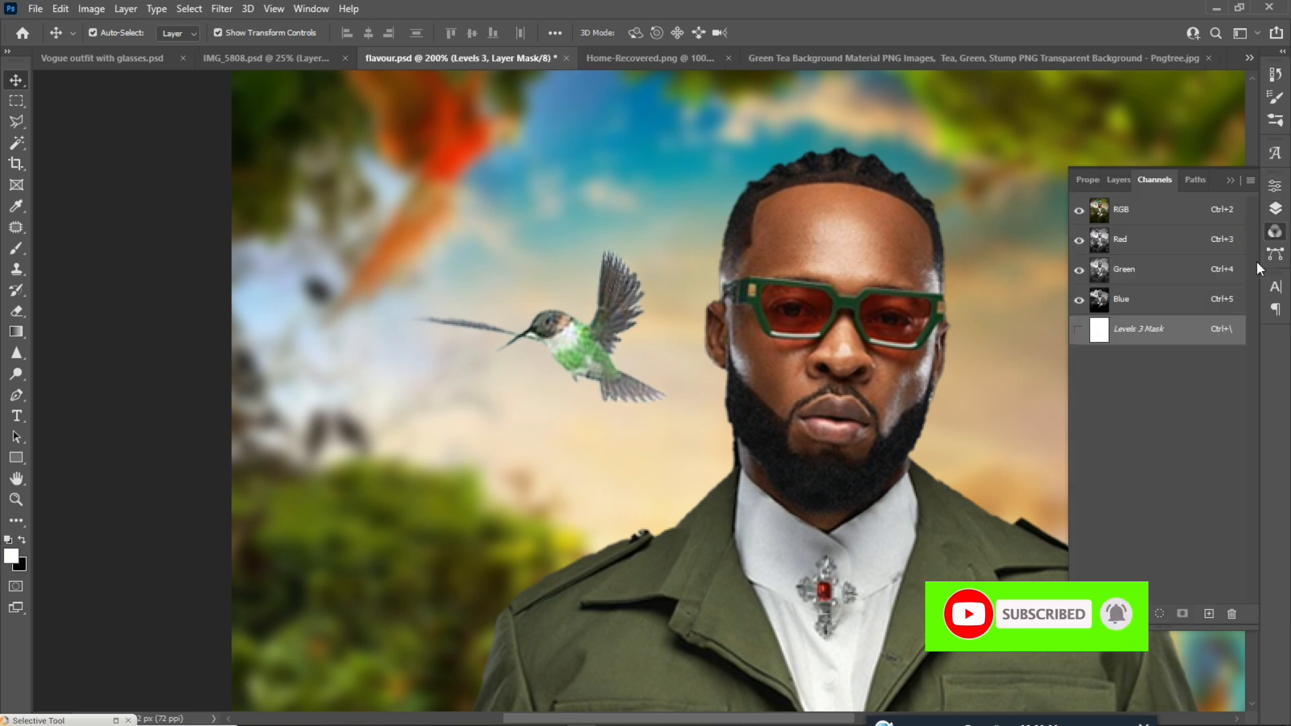
pyautogui.click(1274, 208)
pyautogui.keyDown('alt'); pyautogui.click(1163, 392); pyautogui.keyUp('alt')
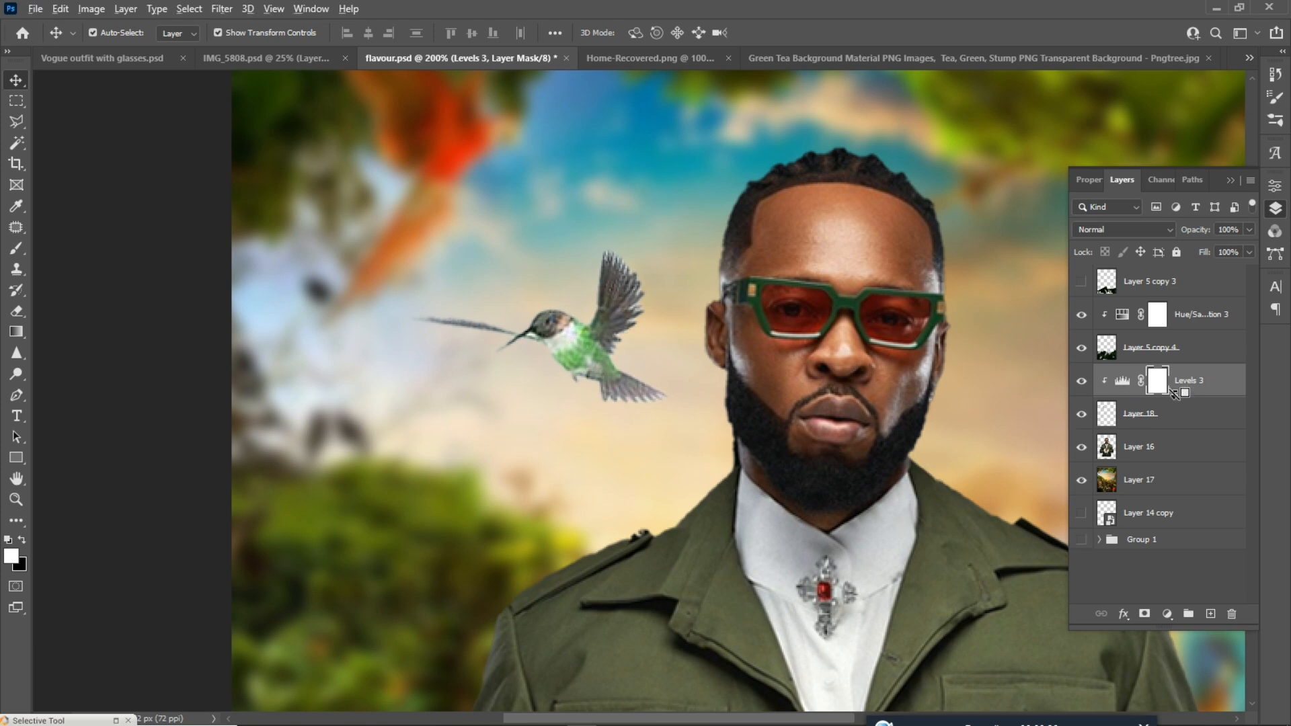
# Step: Darken the hummingbird by setting the Levels midtone to 0.61 and the output white level to 197
pyautogui.doubleClick(1123, 383)
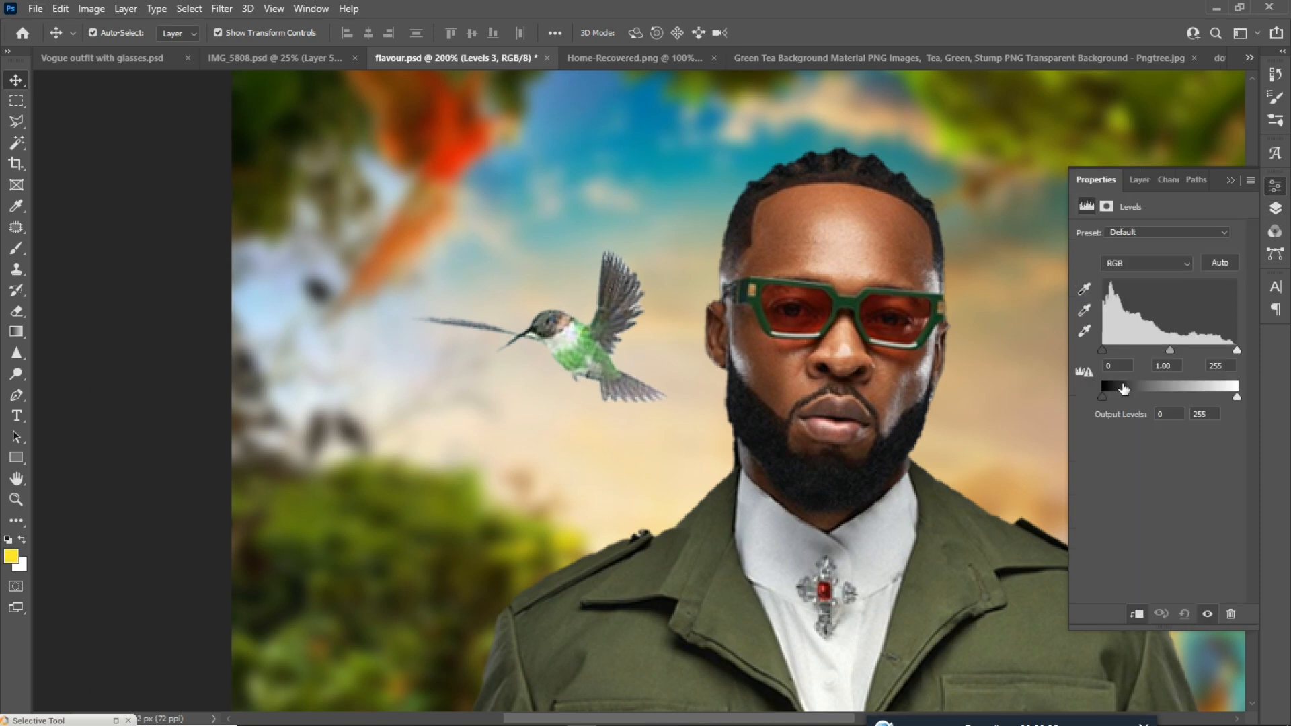
pyautogui.moveTo(1100, 396)
pyautogui.mouseDown()
pyautogui.moveTo(1113, 397)
pyautogui.moveTo(1088, 397)
pyautogui.mouseUp()
pyautogui.moveTo(1238, 398); pyautogui.dragTo(1206, 398)
pyautogui.moveTo(1167, 351)
pyautogui.mouseDown()
pyautogui.moveTo(1156, 353)
pyautogui.moveTo(1190, 360)
pyautogui.mouseUp()
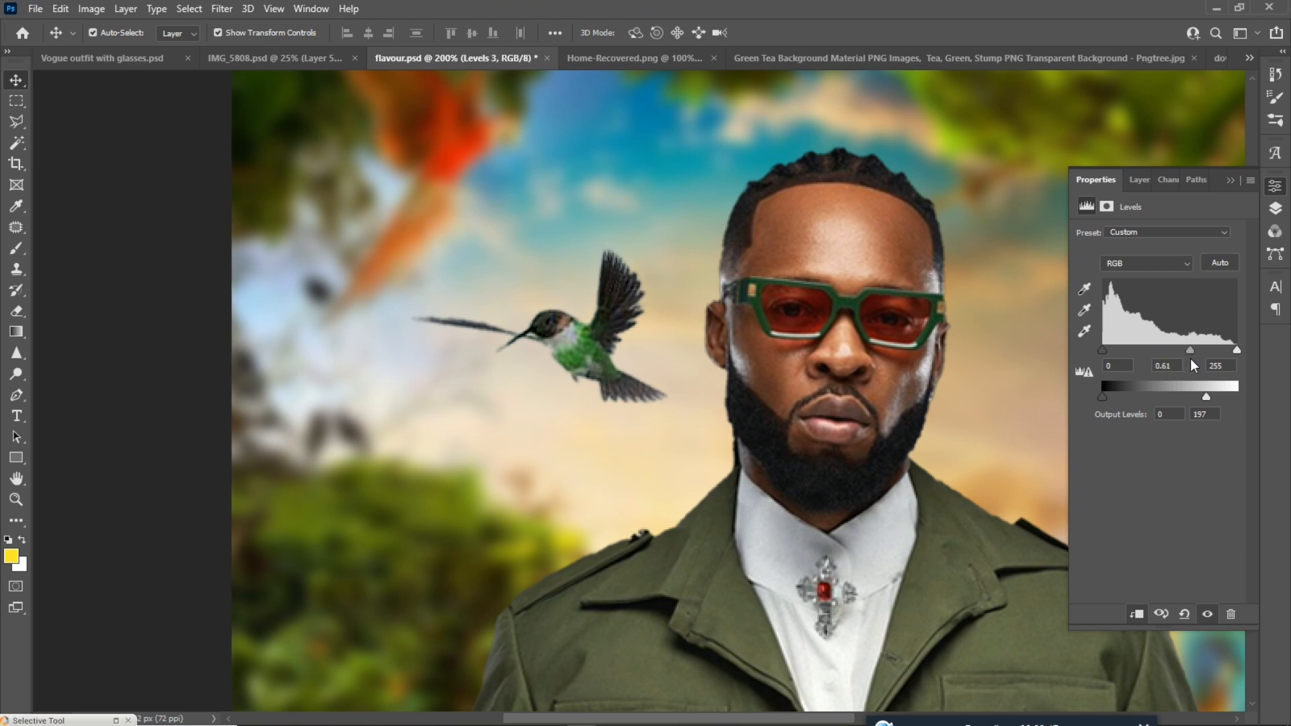
pyautogui.hotkey('ctrl', '1')
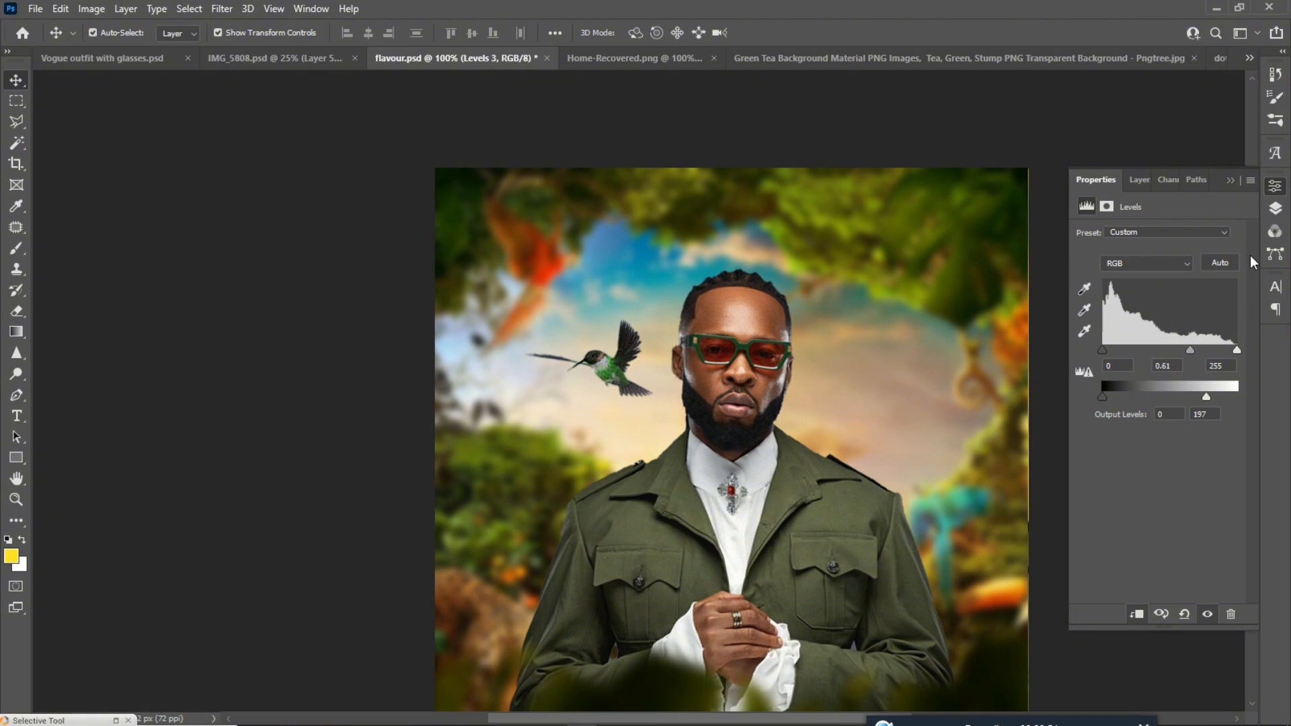
pyautogui.click(1249, 180)
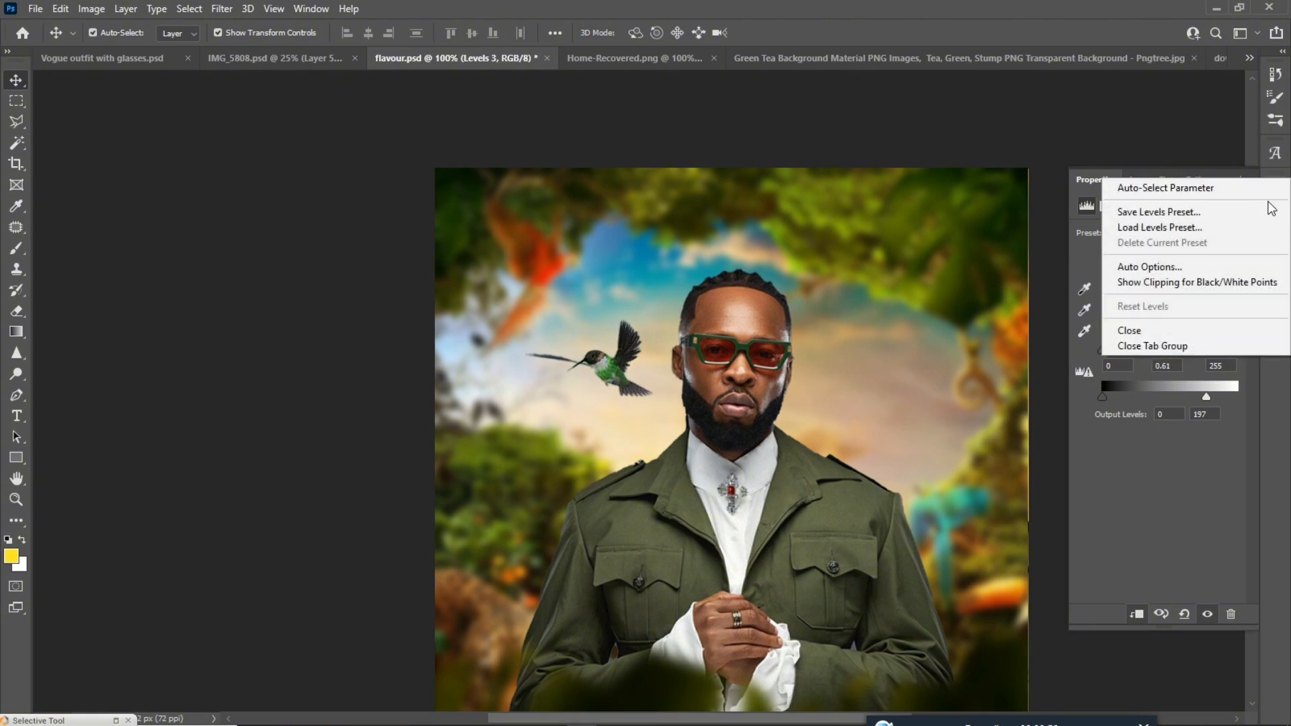
pyautogui.click(1230, 178)
pyautogui.click(1274, 208)
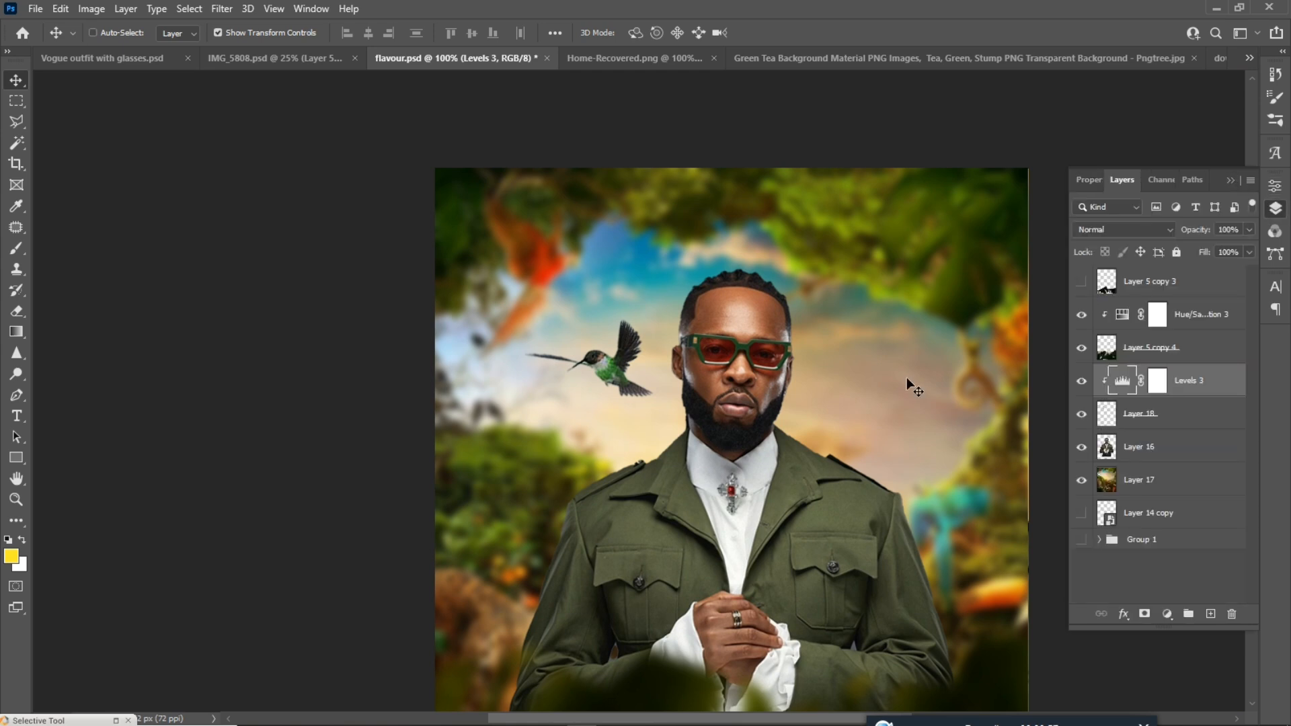
pyautogui.hotkey('ctrl', '-')
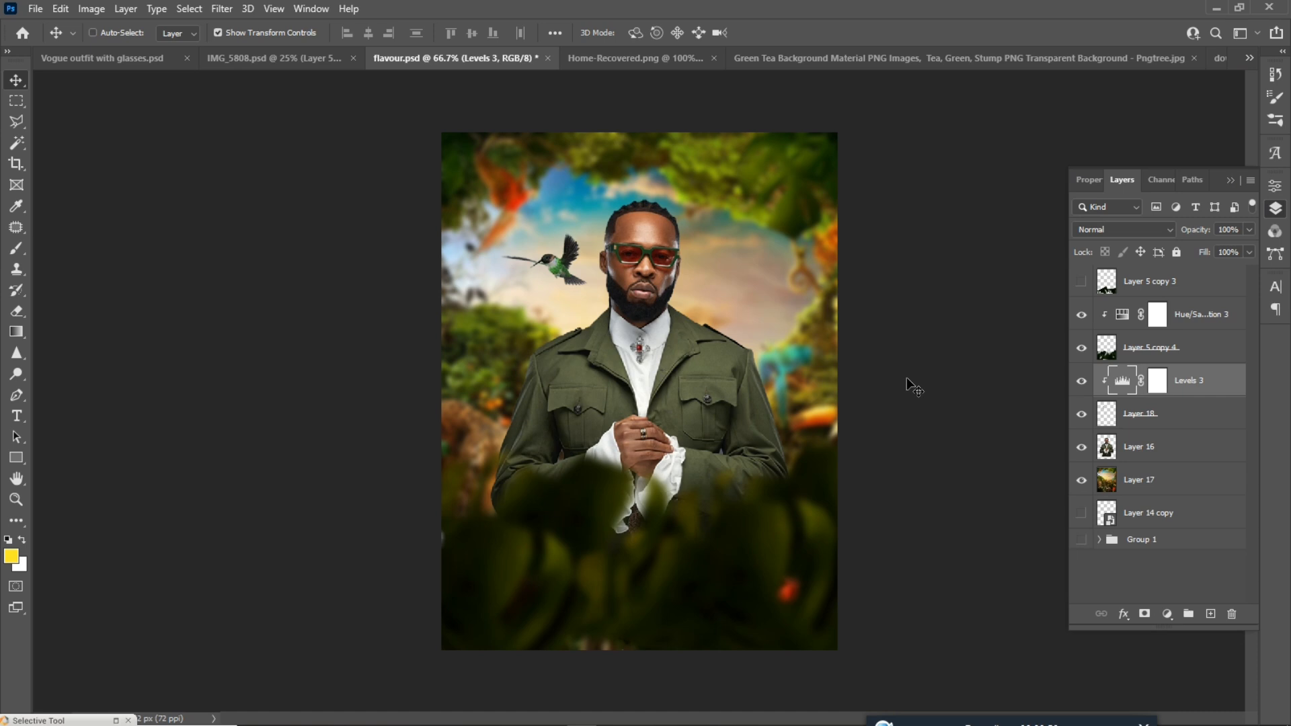
pyautogui.hotkey('ctrl', '+')
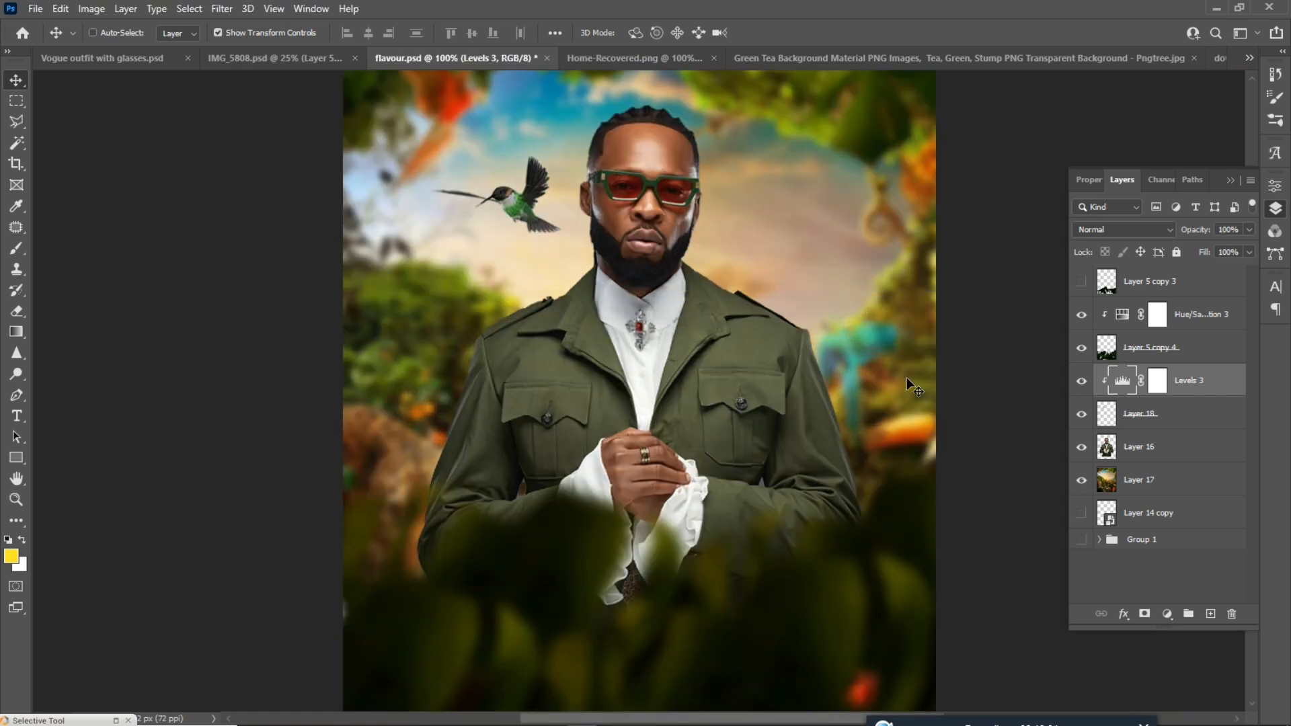
pyautogui.hotkey('ctrl', '-')
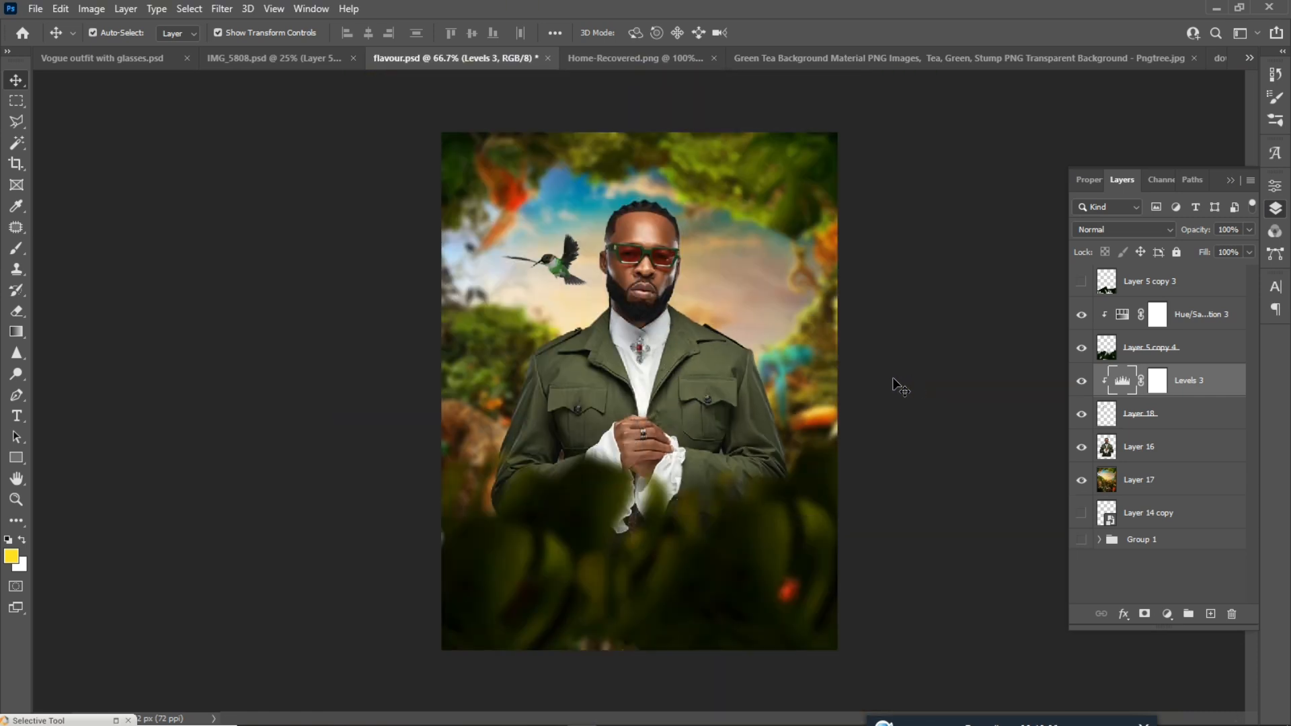
# Step: Nudge the hummingbird slightly toward the canvas edge and shift the man on Layer 16 slightly upward
pyautogui.moveTo(568, 265); pyautogui.dragTo(562, 262)
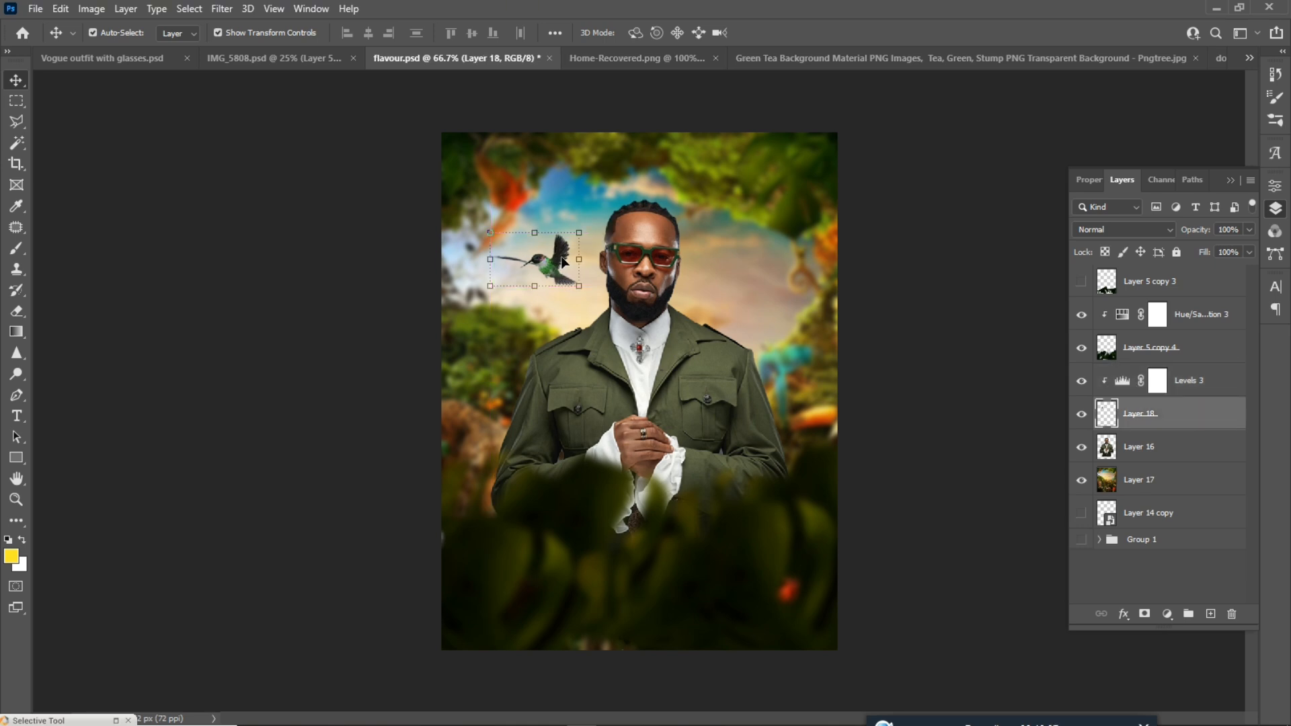
pyautogui.click(647, 250)
pyautogui.moveTo(646, 245); pyautogui.dragTo(645, 248)
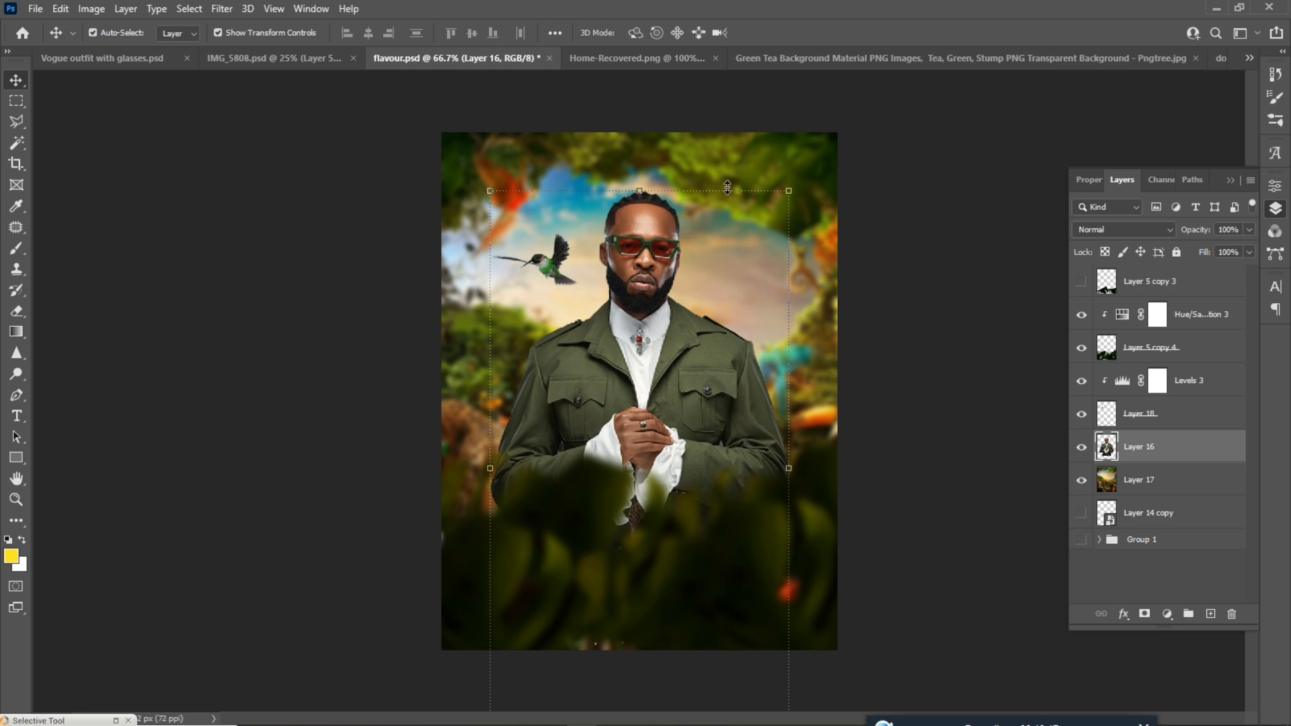
# Step: Move the jungle background up slightly, scale it to about 103.66%, and nudge it 3 px down to cover the canvas
pyautogui.click(801, 164)
pyautogui.moveTo(802, 164); pyautogui.dragTo(804, 152)
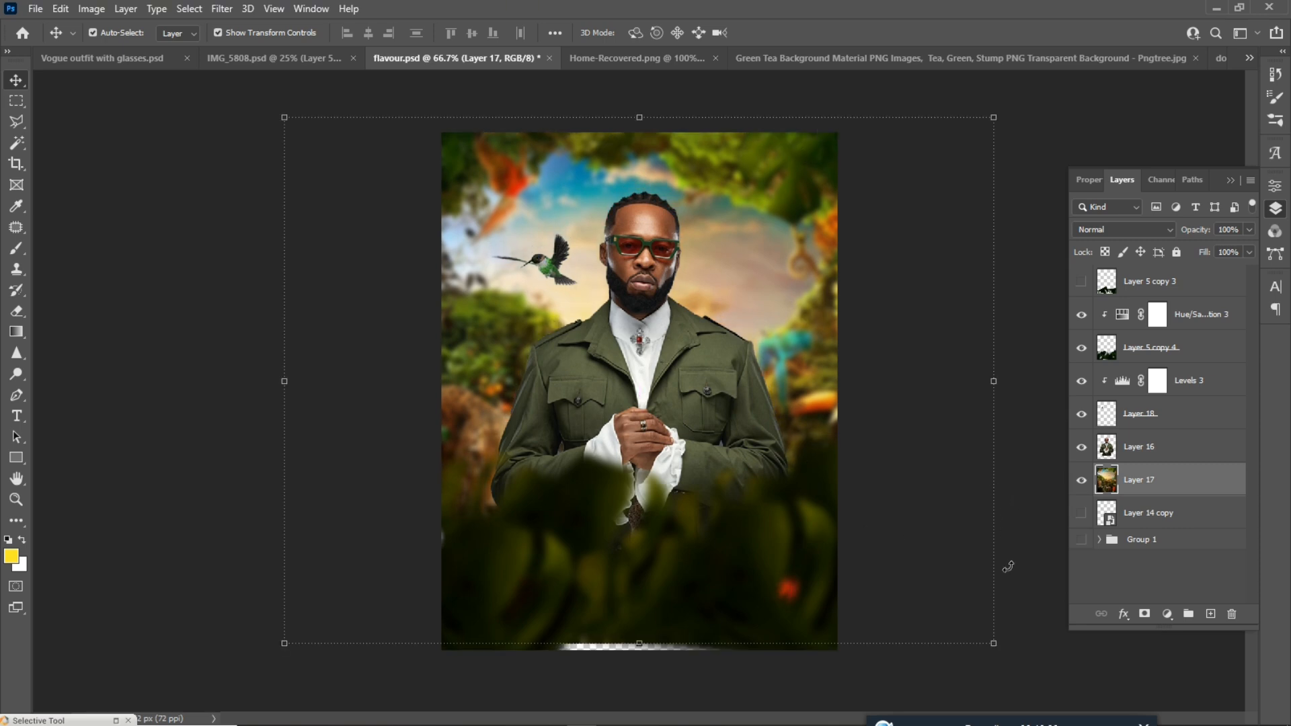
pyautogui.moveTo(994, 642); pyautogui.dragTo(1006, 653)
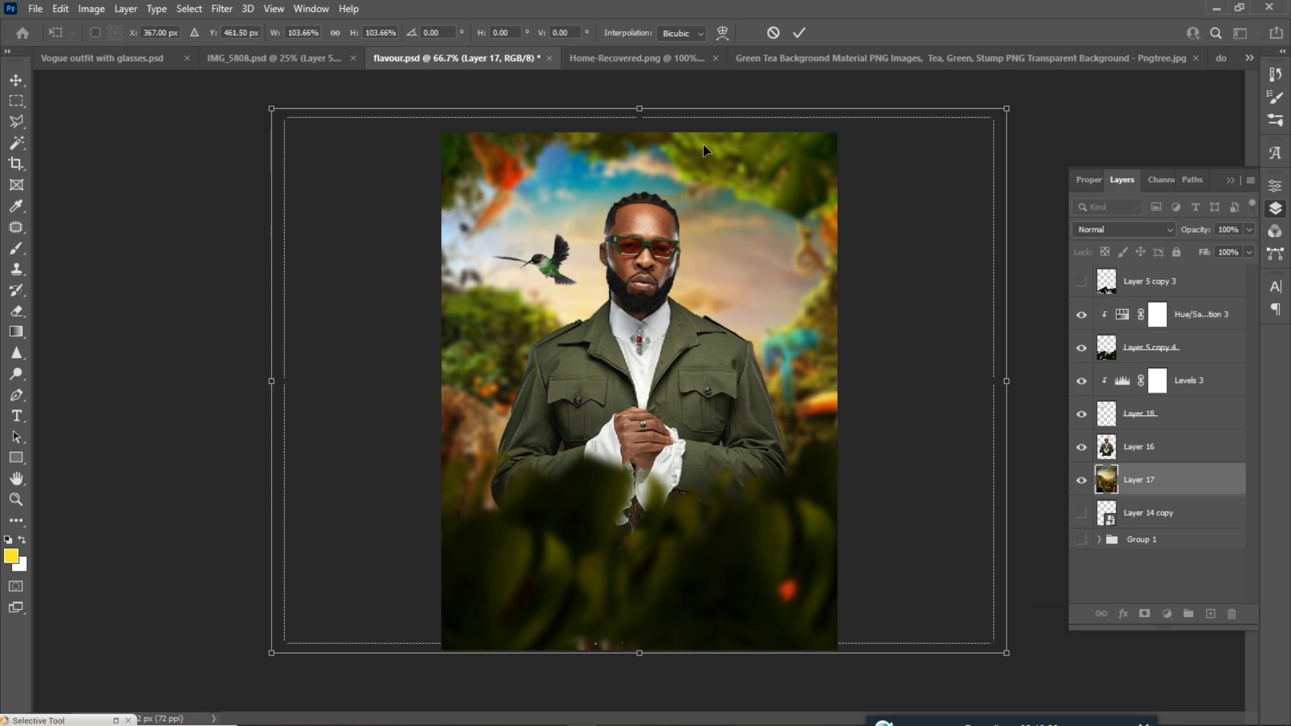
pyautogui.press('Down')
pyautogui.press('Down')
pyautogui.press('Down')
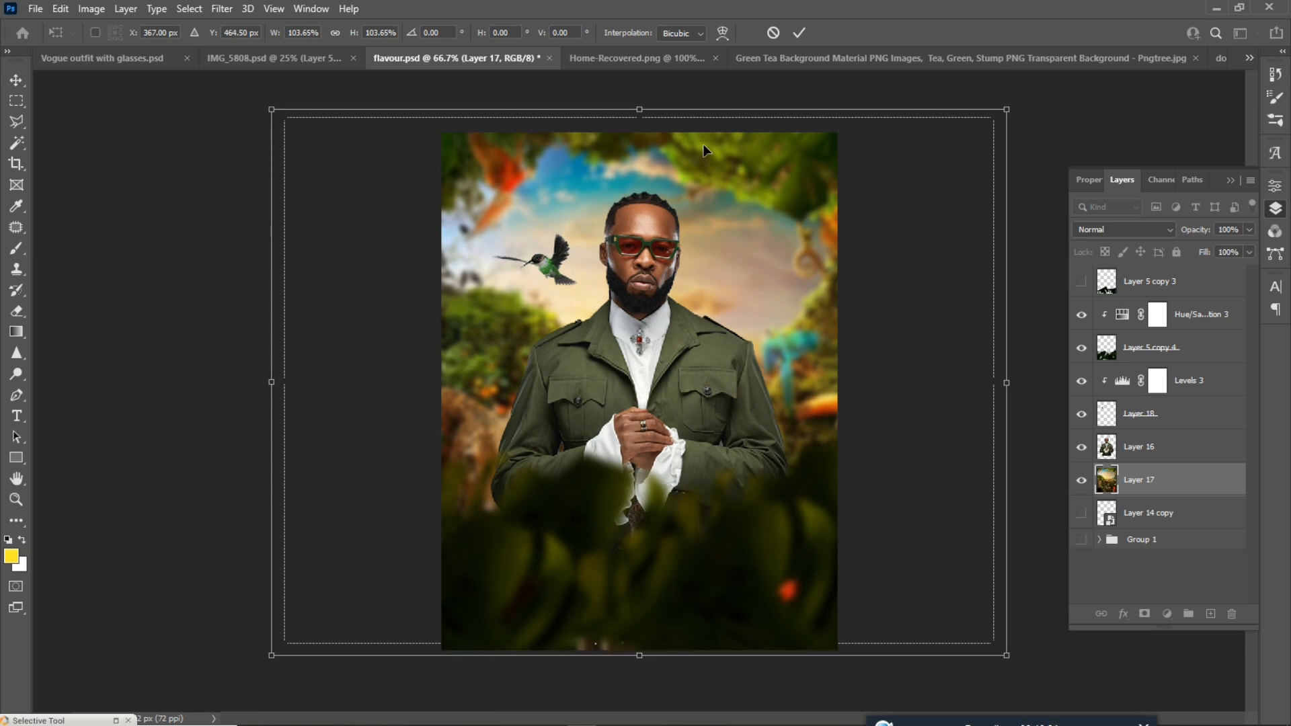
pyautogui.press('Return')
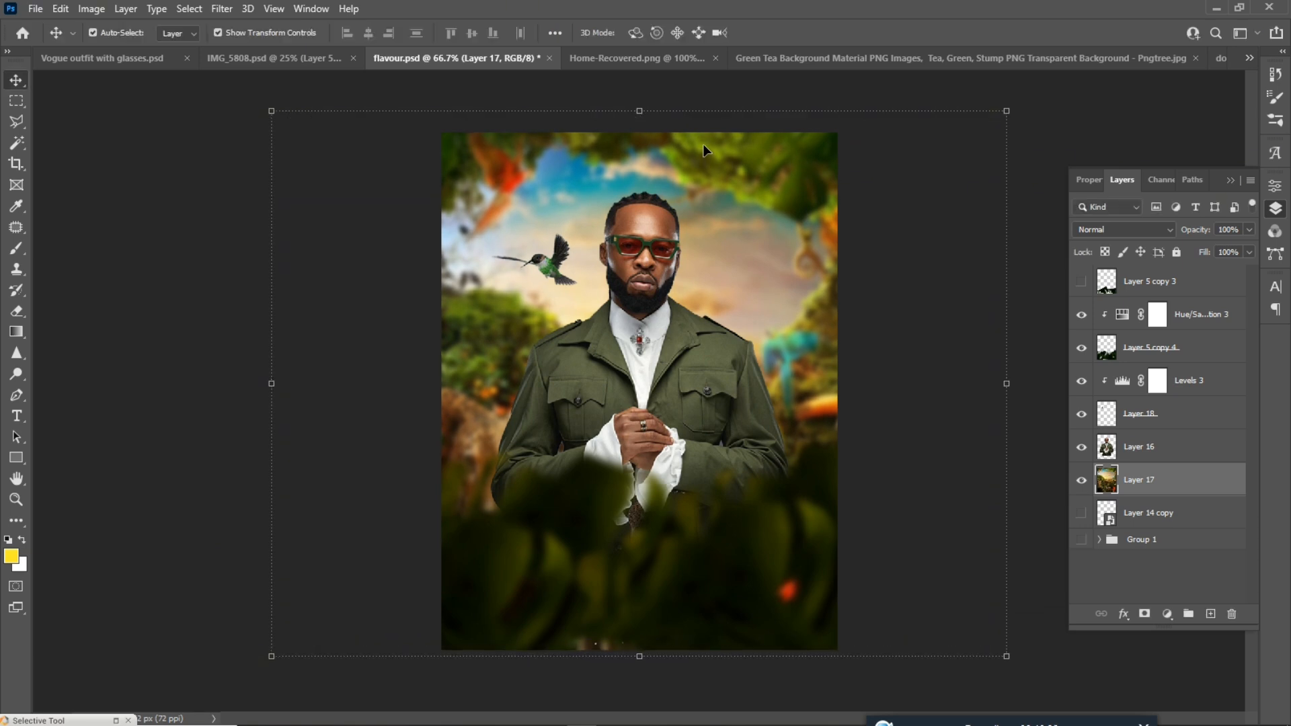
pyautogui.click(232, 239)
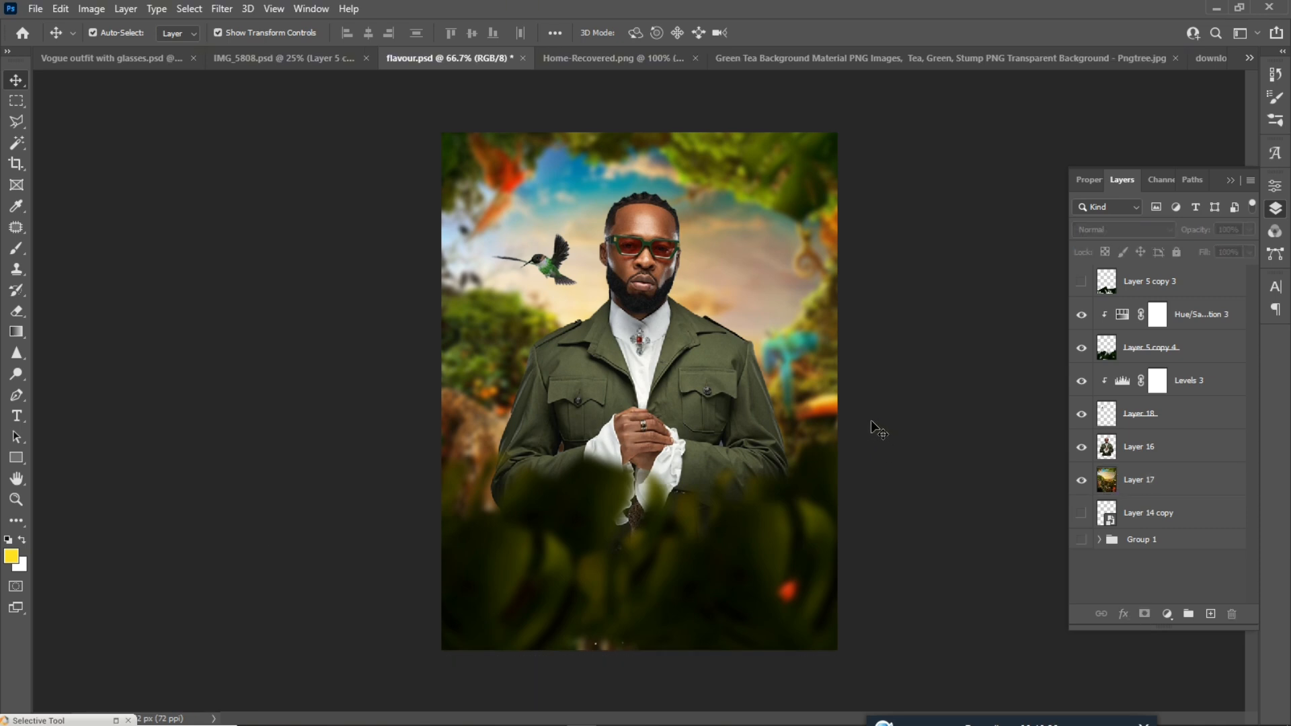
# Step: Find the golden foliage cutout in Home-Recovered.png among the open documents and copy it into flavour.psd over the man's jacket
pyautogui.click(556, 58)
pyautogui.click(765, 56)
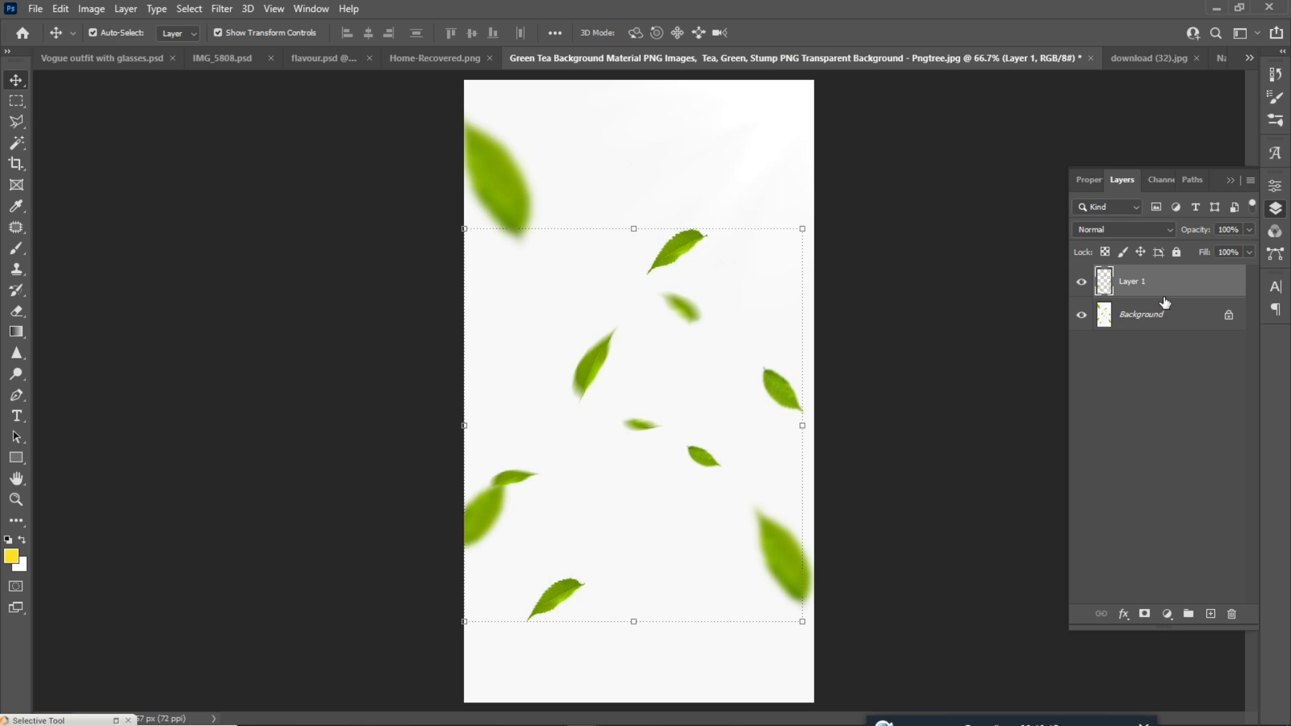
pyautogui.click(1081, 282)
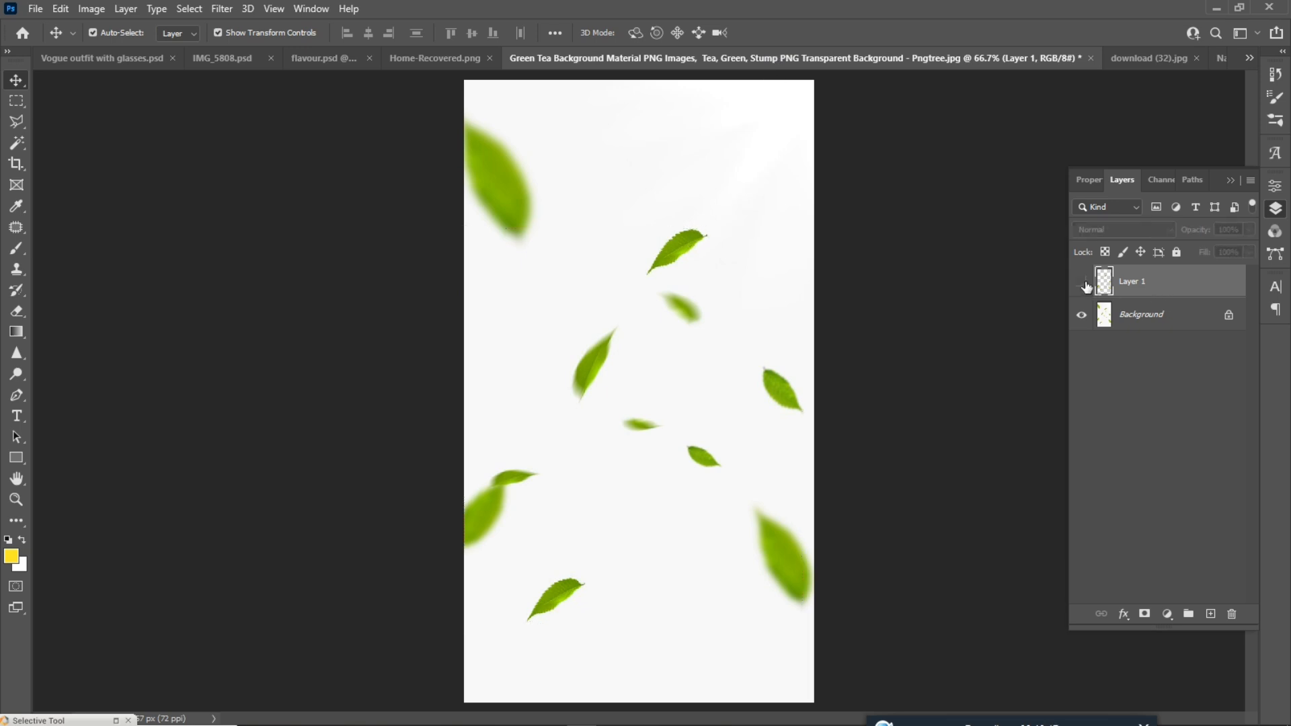
pyautogui.click(1145, 55)
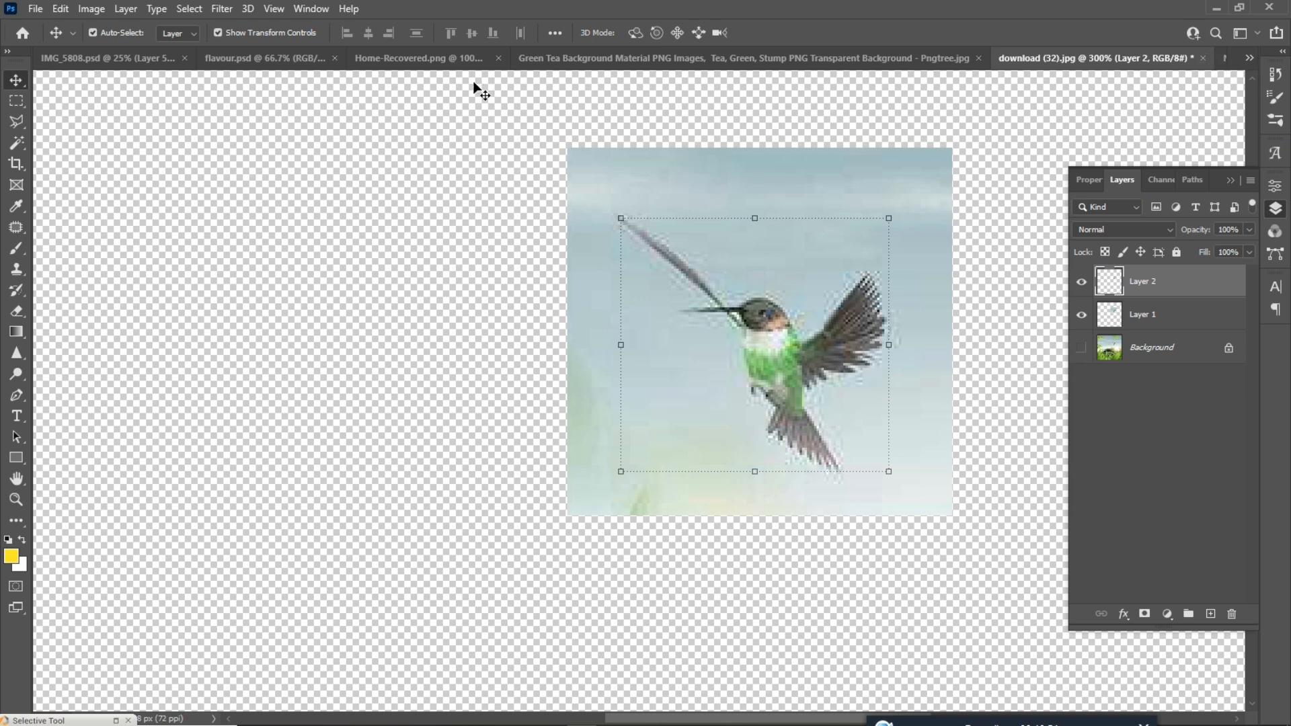
pyautogui.click(422, 58)
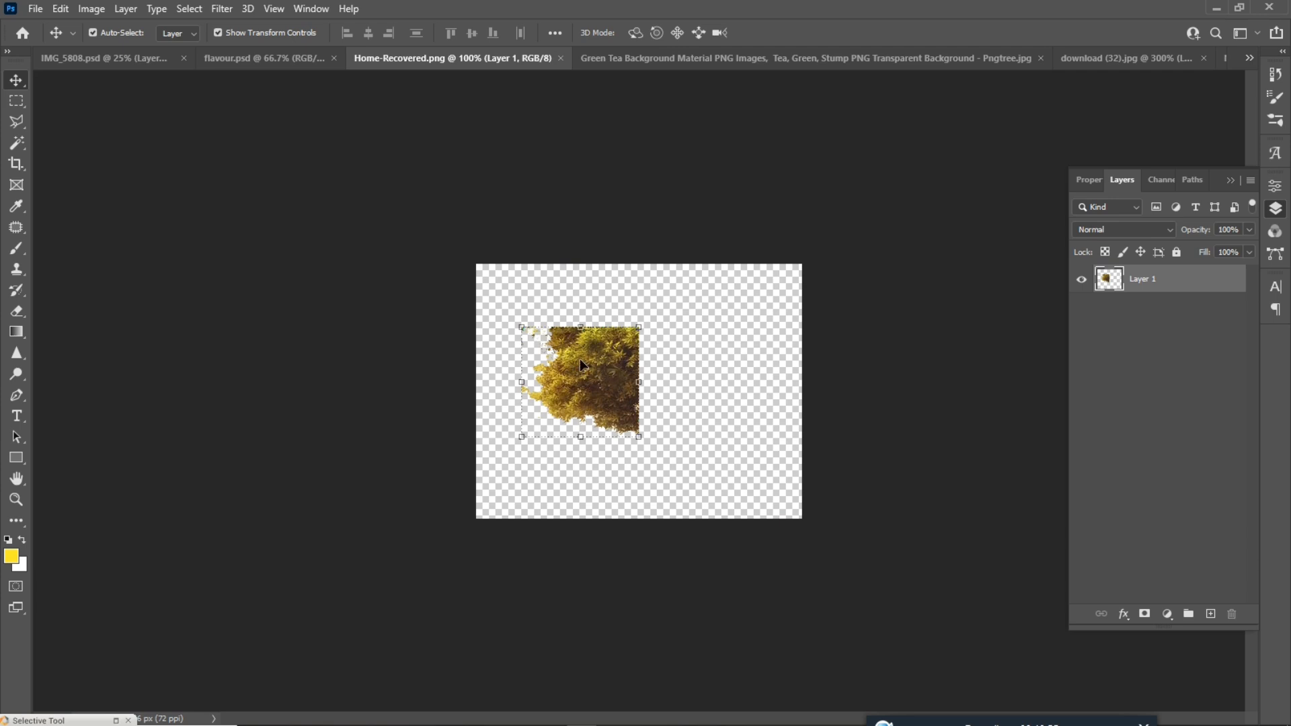
pyautogui.moveTo(600, 374); pyautogui.dragTo(672, 422)
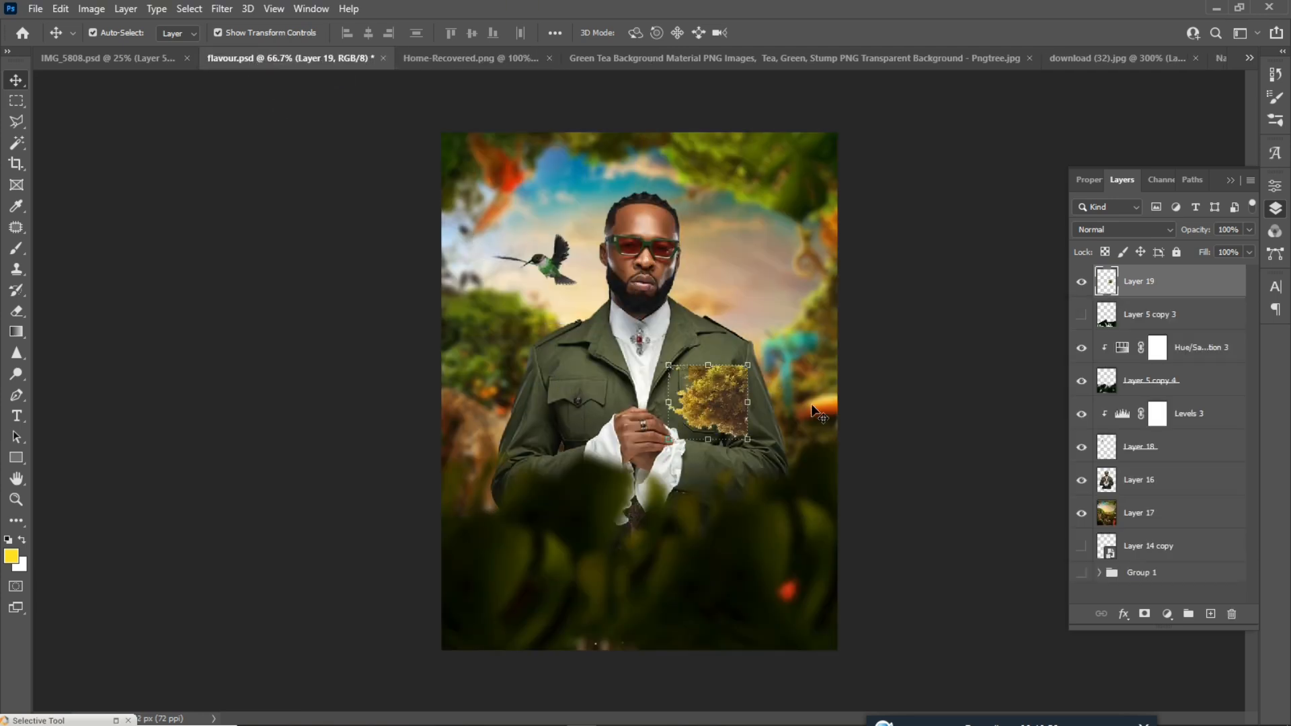
# Step: Rotate the golden foliage upright and move it lower on the jacket, beside the man's hands
pyautogui.moveTo(758, 353); pyautogui.dragTo(782, 470)
pyautogui.press('Return')
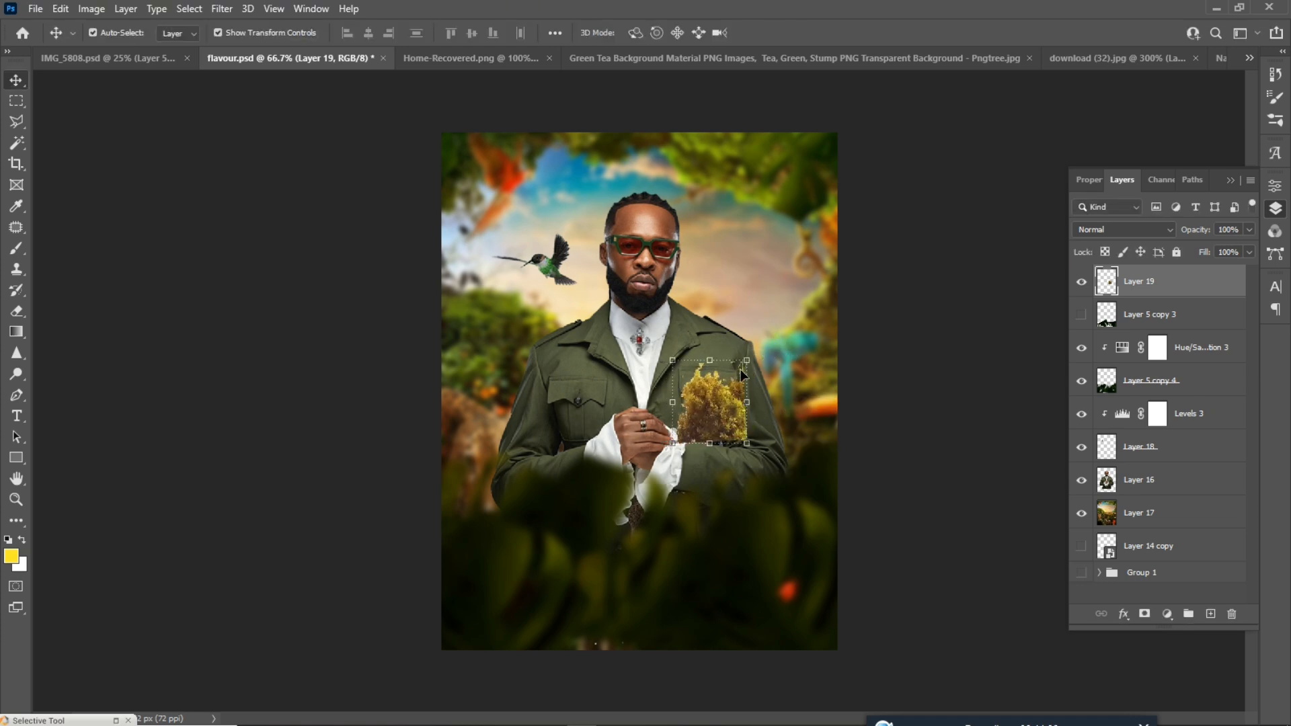
pyautogui.moveTo(726, 396); pyautogui.dragTo(714, 430)
# Step: Rotate the blurred foreground leaves on Layer 5 copy 4 very slightly
pyautogui.click(843, 504)
pyautogui.click(843, 504)
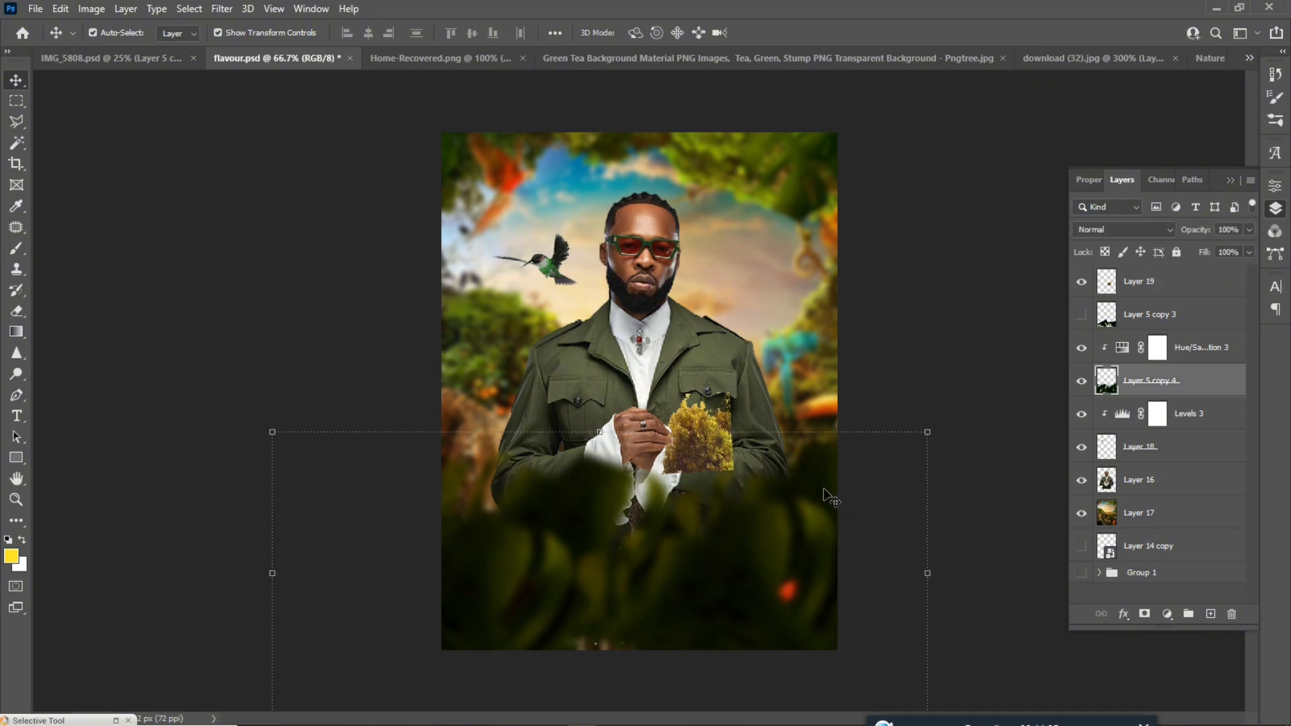
pyautogui.moveTo(945, 431)
pyautogui.mouseDown()
pyautogui.moveTo(949, 445)
pyautogui.moveTo(949, 421)
pyautogui.mouseUp()
pyautogui.press('Return')
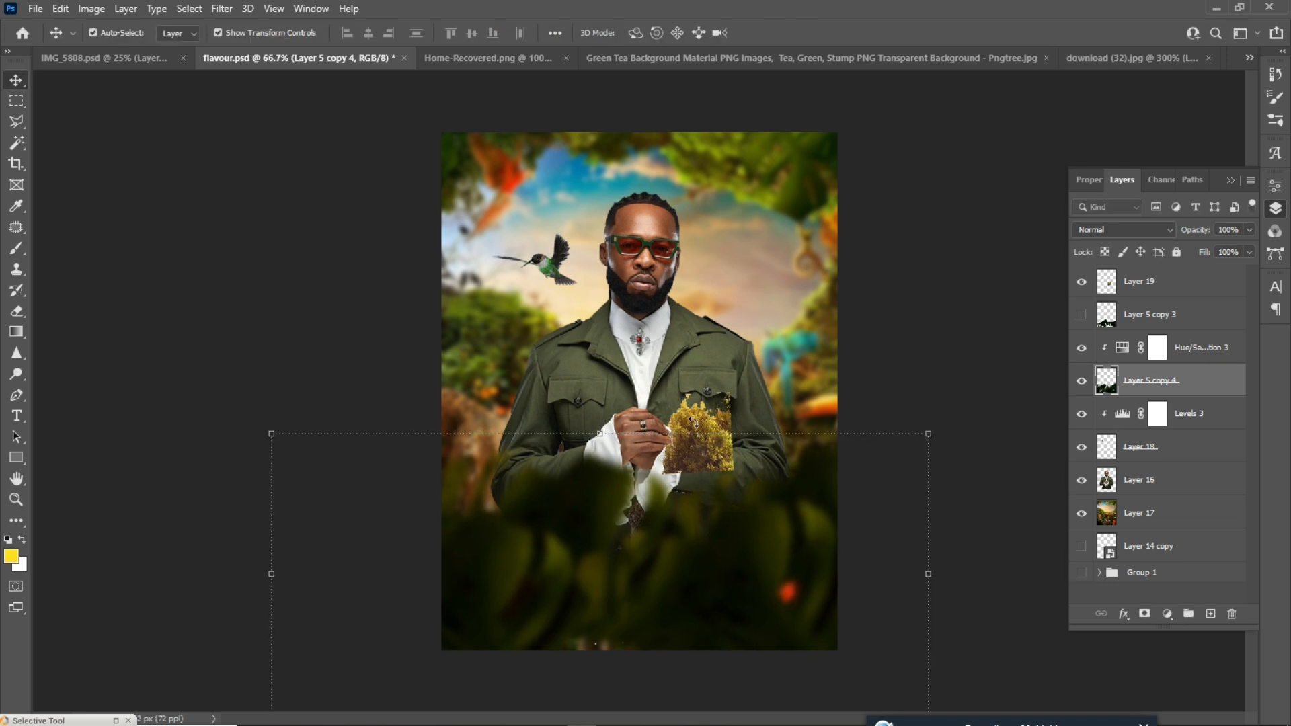
# Step: Enlarge the golden foliage beside the man's elbow and stack Layer 19 directly above Layer 16, partly behind the blurred foreground leaves
pyautogui.click(721, 444)
pyautogui.moveTo(742, 476); pyautogui.dragTo(801, 458)
pyautogui.press('Return')
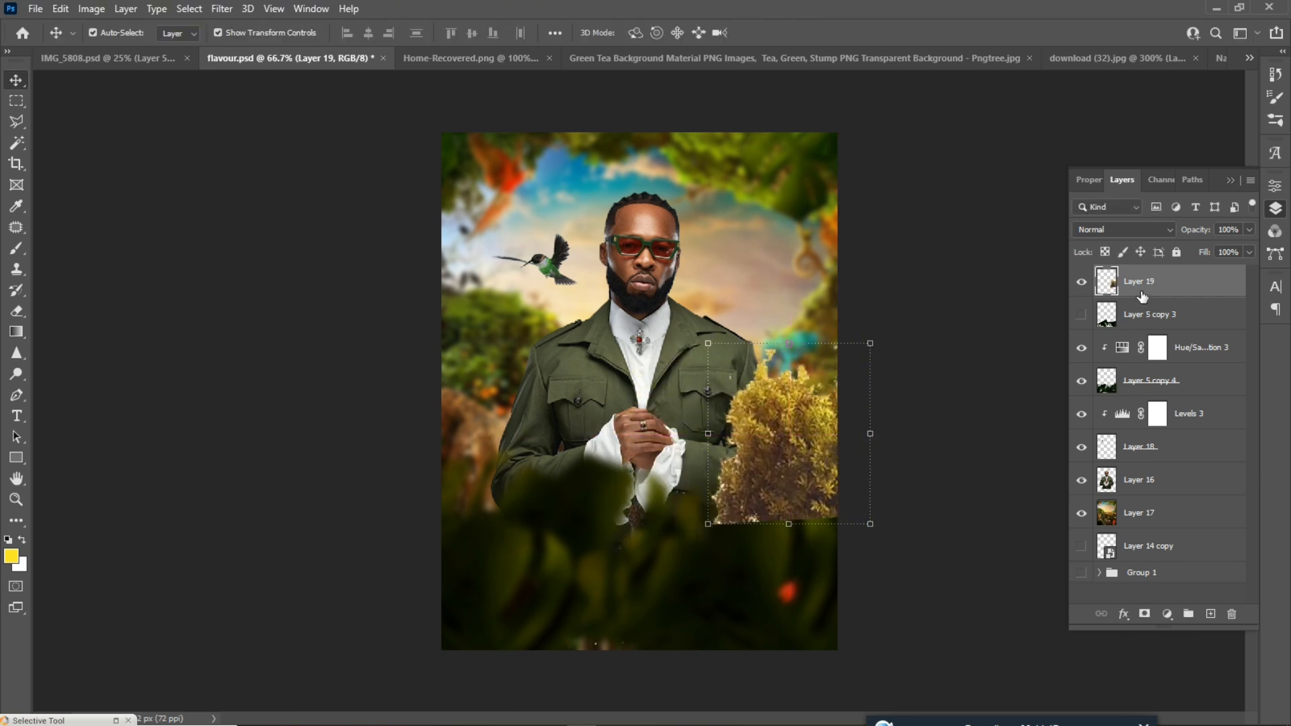
pyautogui.moveTo(1143, 286); pyautogui.dragTo(1173, 464)
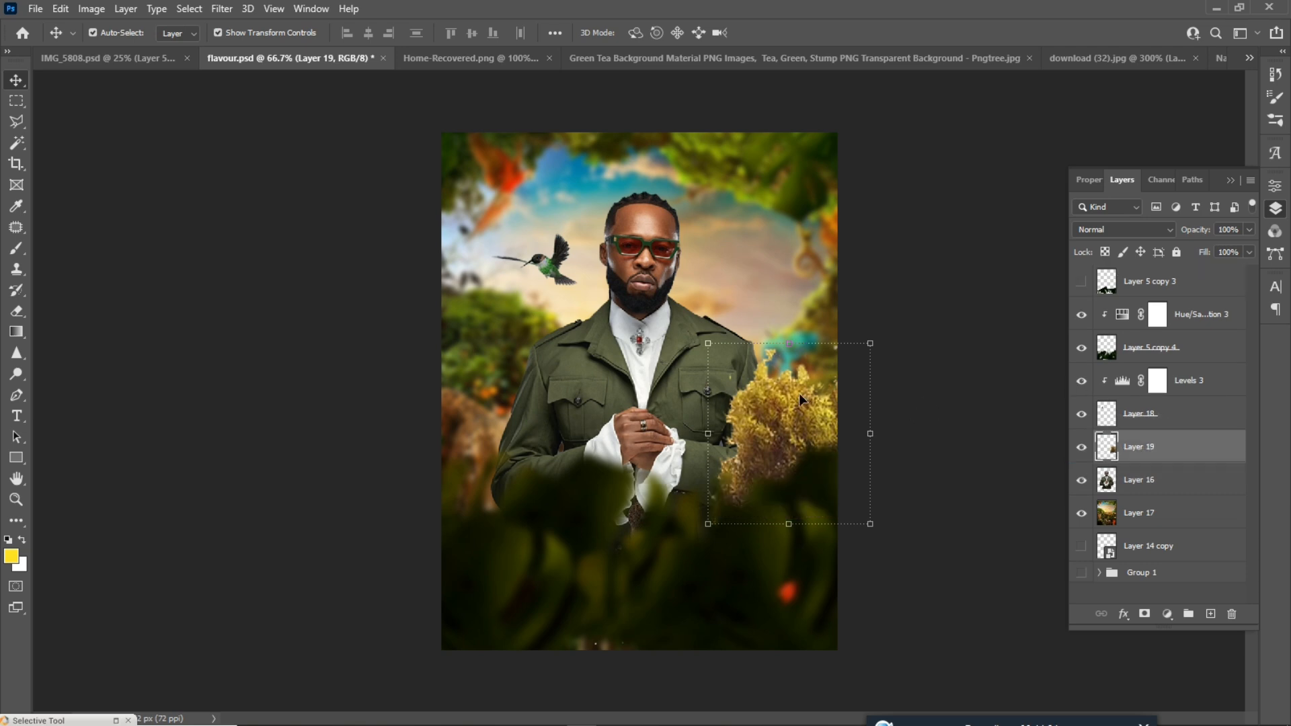
pyautogui.moveTo(797, 395); pyautogui.dragTo(822, 436)
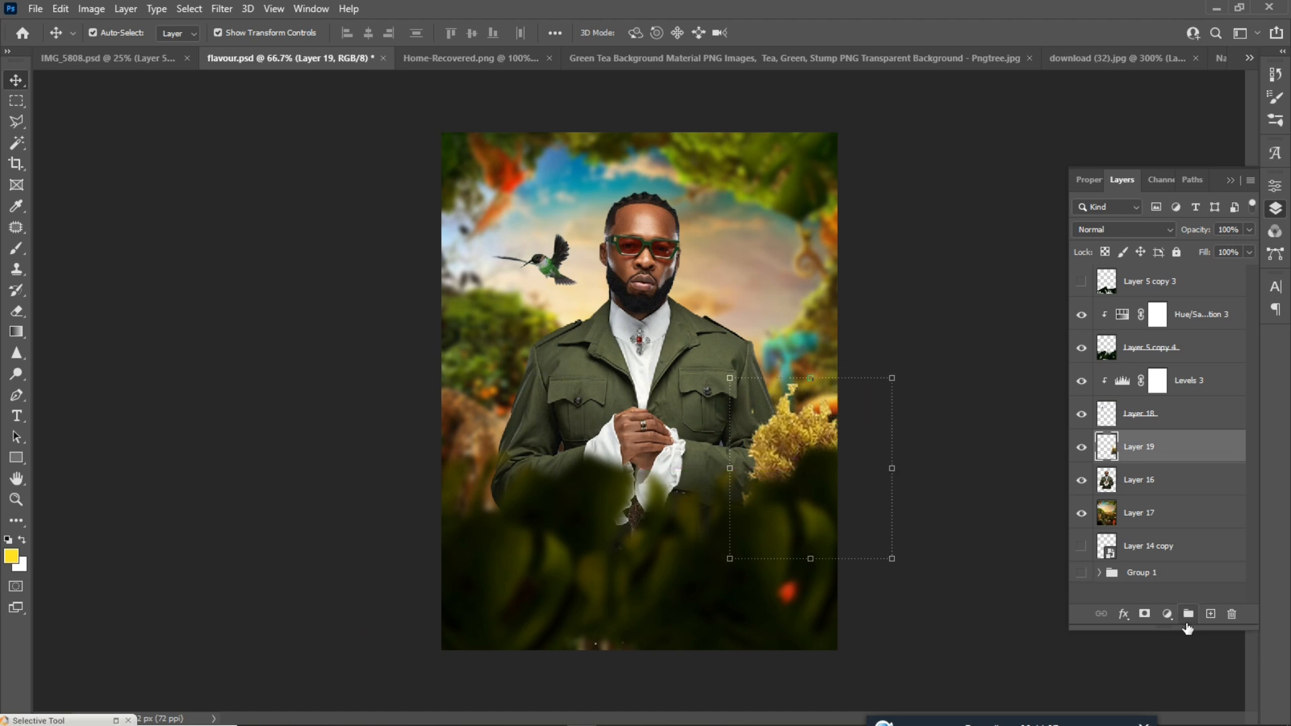
# Step: Add a Hue/Saturation adjustment layer above the golden foliage and clip it to Layer 19
pyautogui.click(1168, 615)
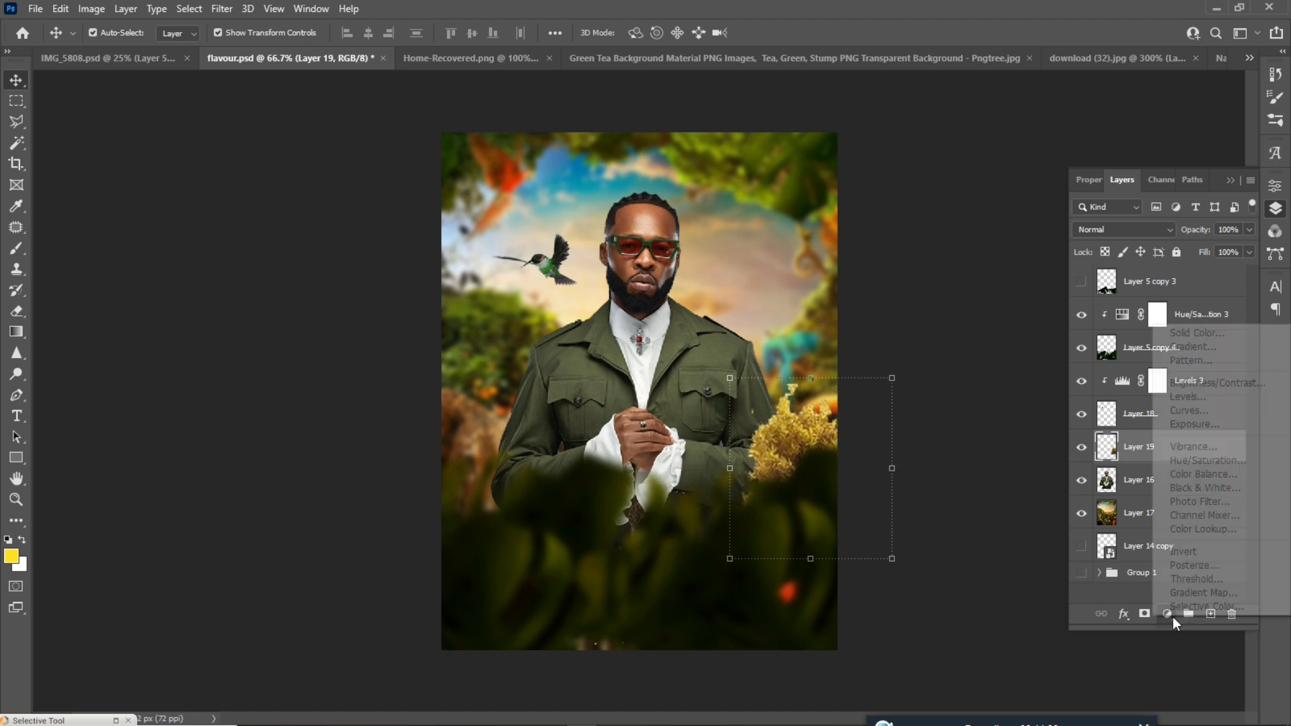
pyautogui.click(1201, 462)
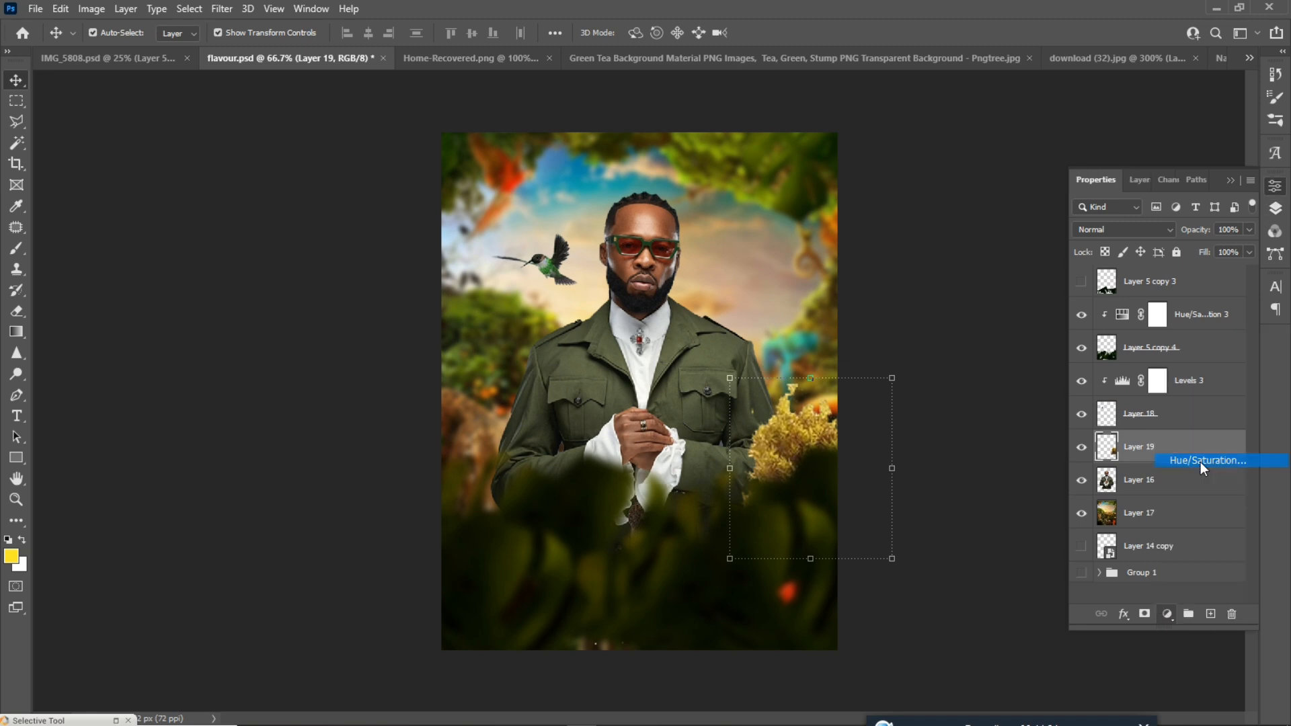
pyautogui.click(1275, 209)
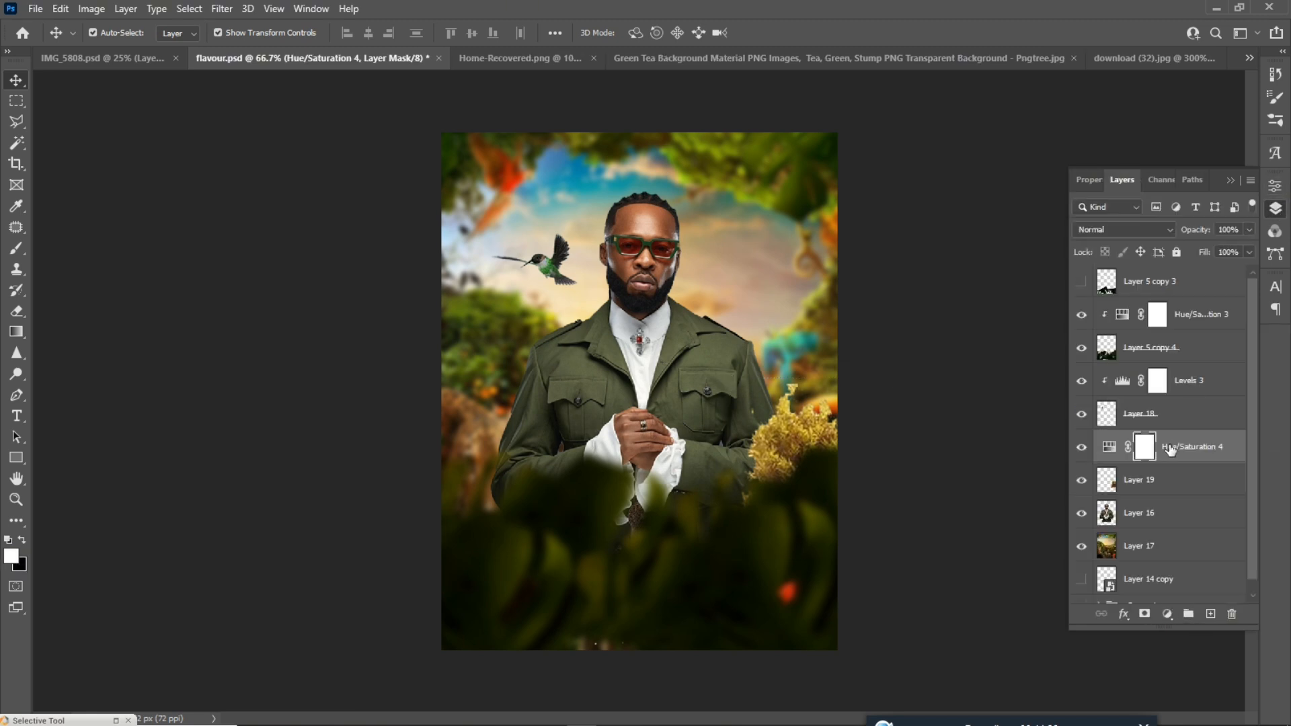
pyautogui.doubleClick(1127, 450)
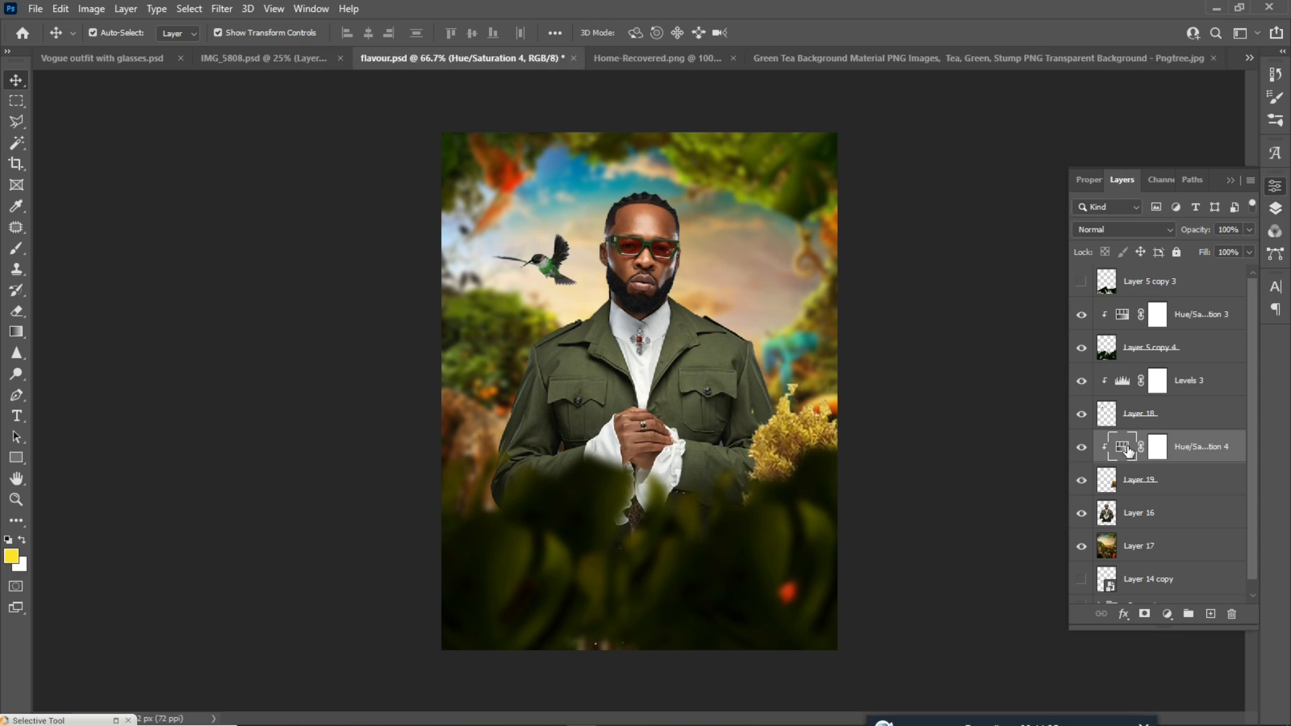
# Step: Turn the foliage green by setting hue to +21 and saturation to -15, and lower its lightness slightly
pyautogui.moveTo(1154, 295)
pyautogui.mouseDown()
pyautogui.moveTo(1191, 297)
pyautogui.moveTo(1151, 331)
pyautogui.moveTo(1177, 299)
pyautogui.mouseUp()
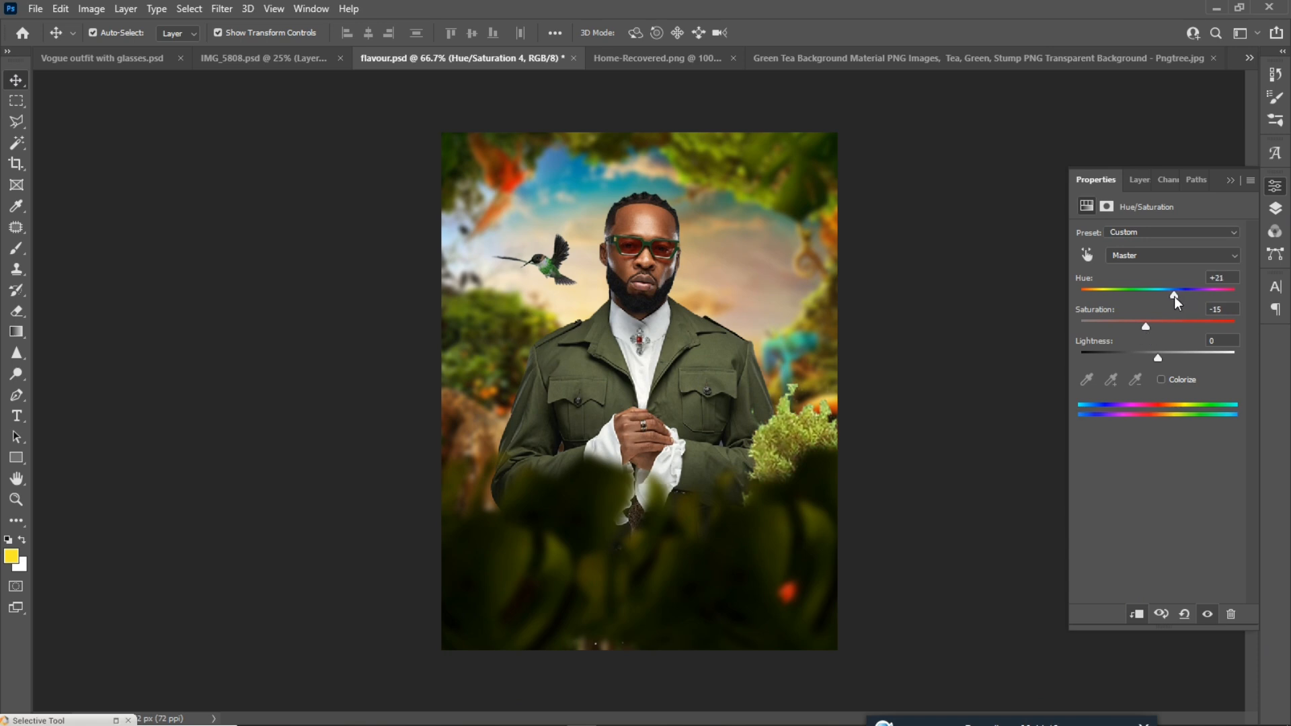
pyautogui.moveTo(1163, 363); pyautogui.dragTo(1155, 358)
pyautogui.click(1275, 186)
pyautogui.click(1276, 210)
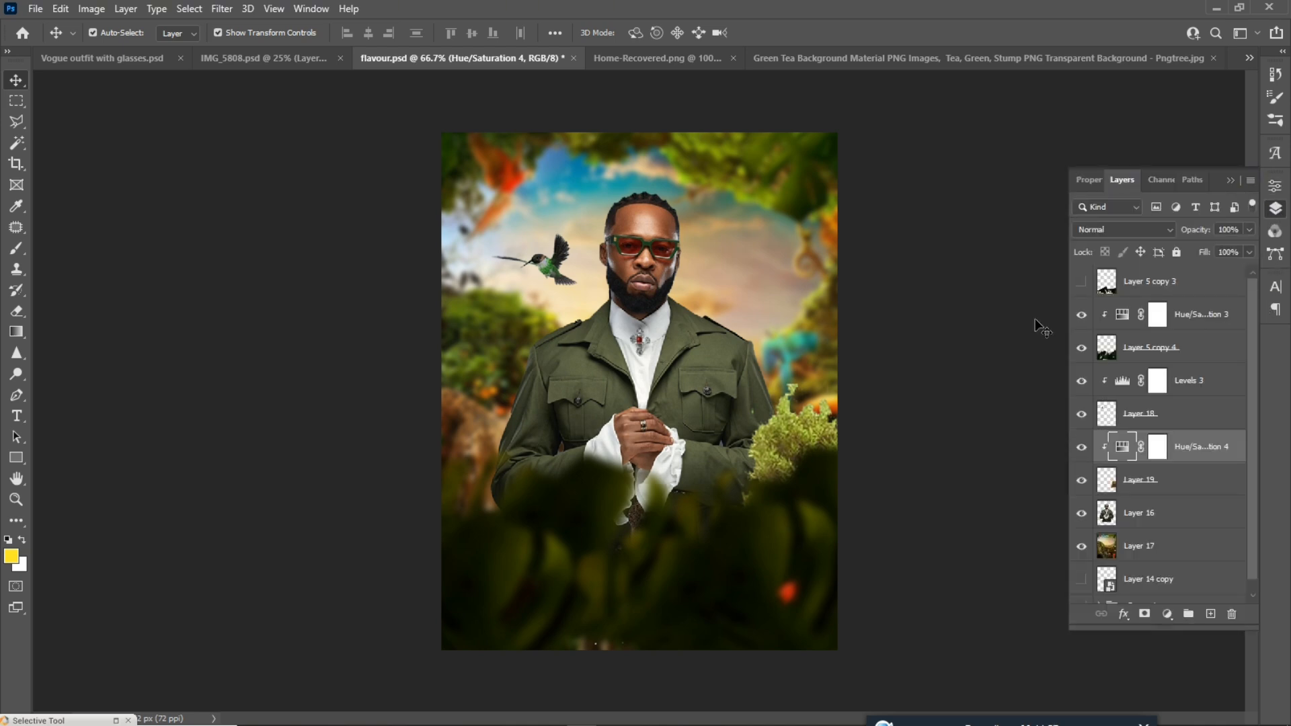
# Step: Apply a Gaussian Blur with a 4.1-pixel radius to the foliage on Layer 19, and leave no layer selected
pyautogui.click(1139, 484)
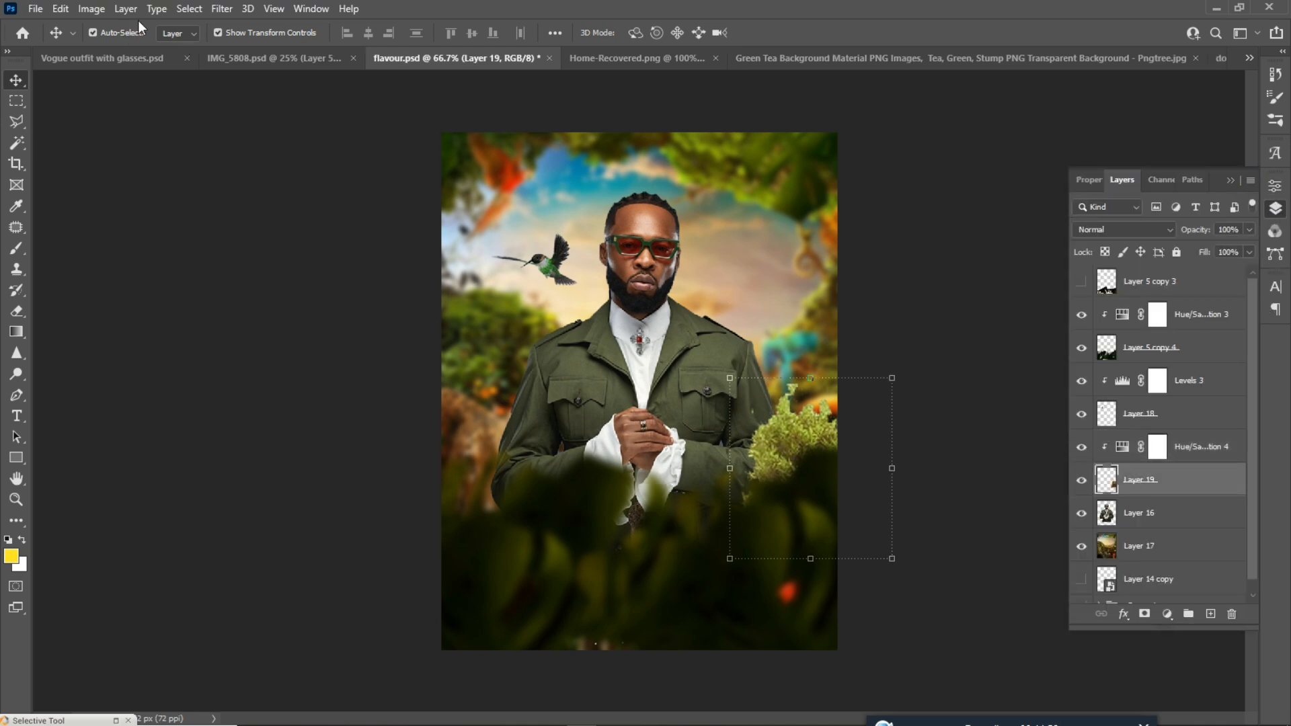
pyautogui.click(221, 8)
pyautogui.moveTo(257, 235)
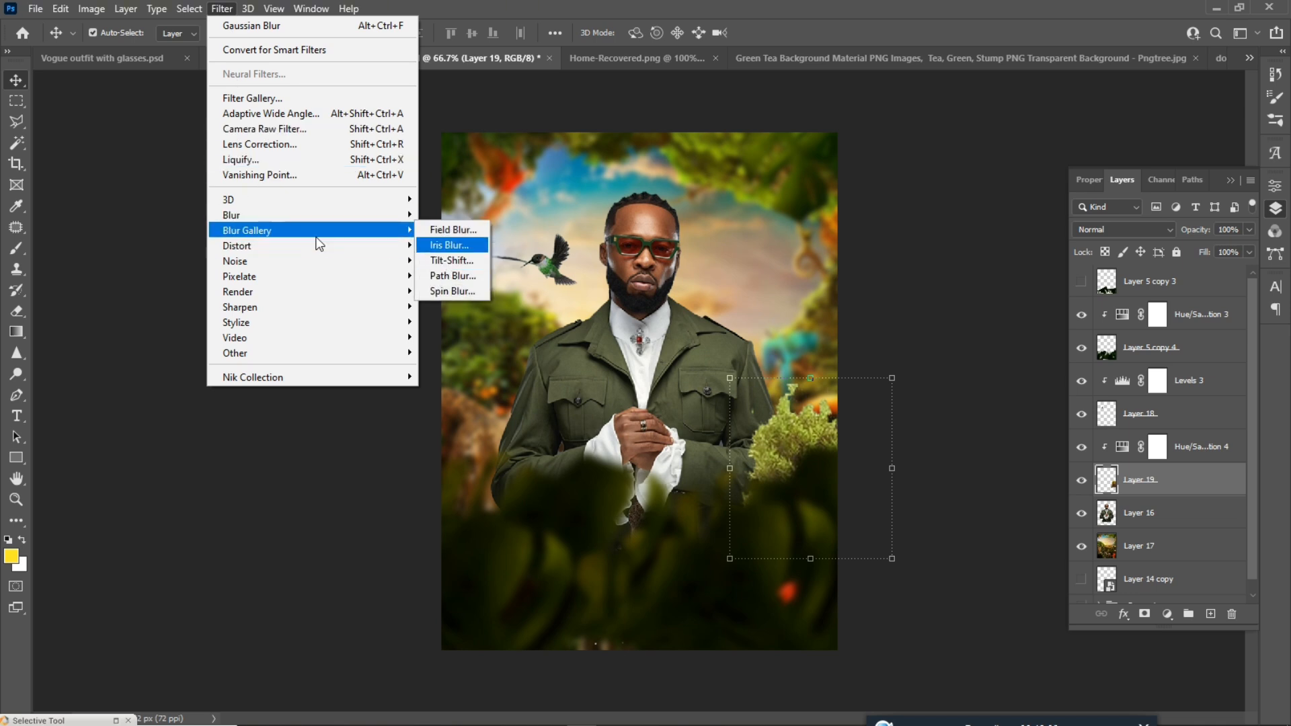
pyautogui.moveTo(317, 215)
pyautogui.click(457, 276)
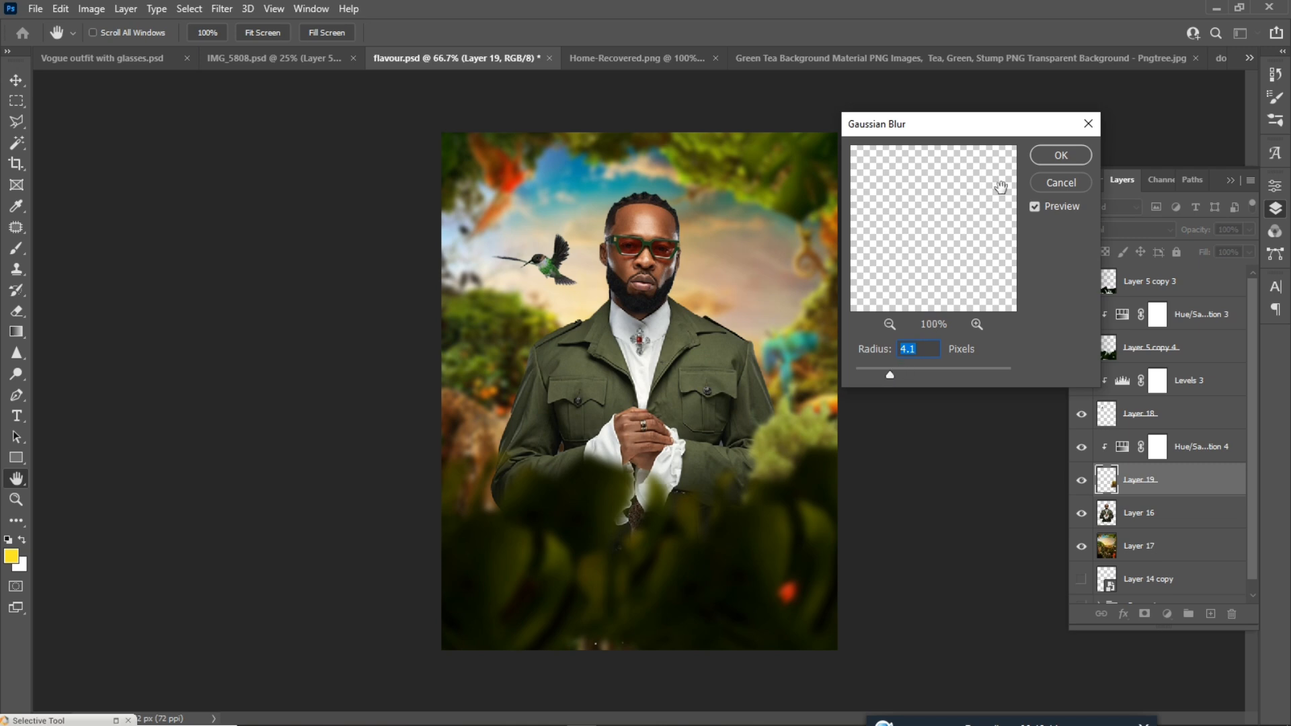
pyautogui.click(1062, 156)
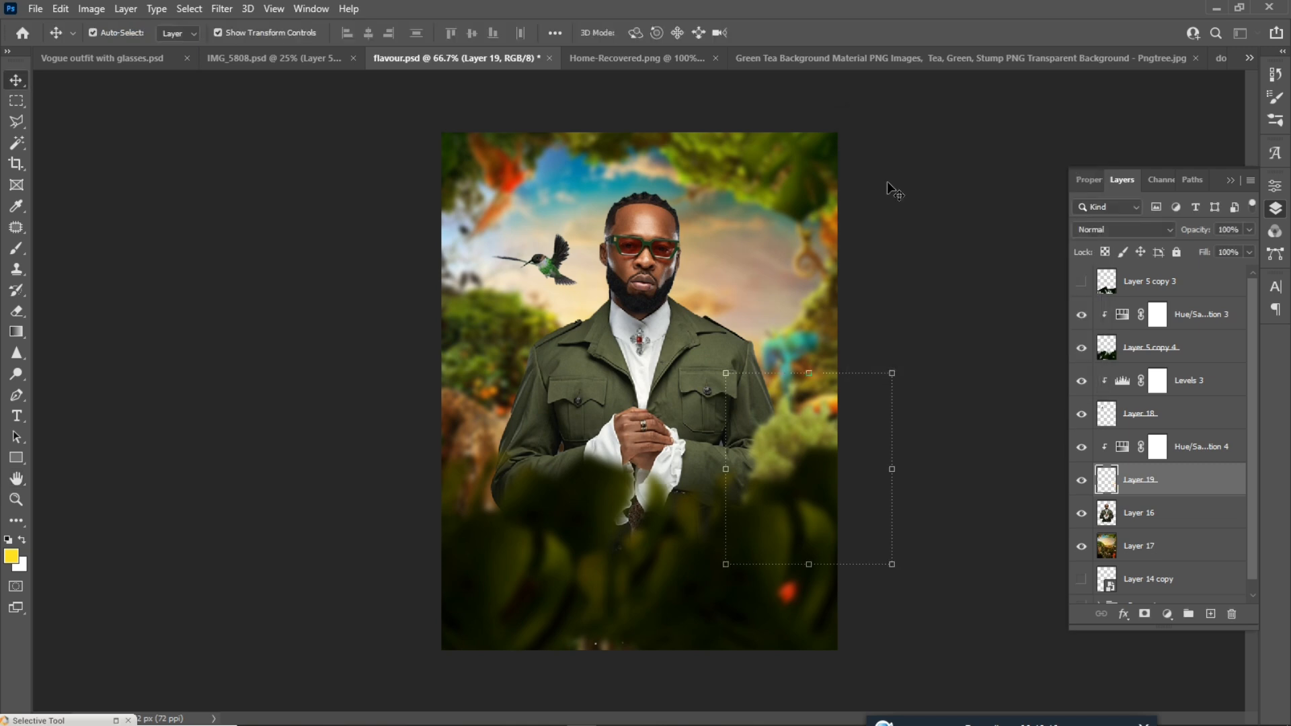
pyautogui.click(382, 329)
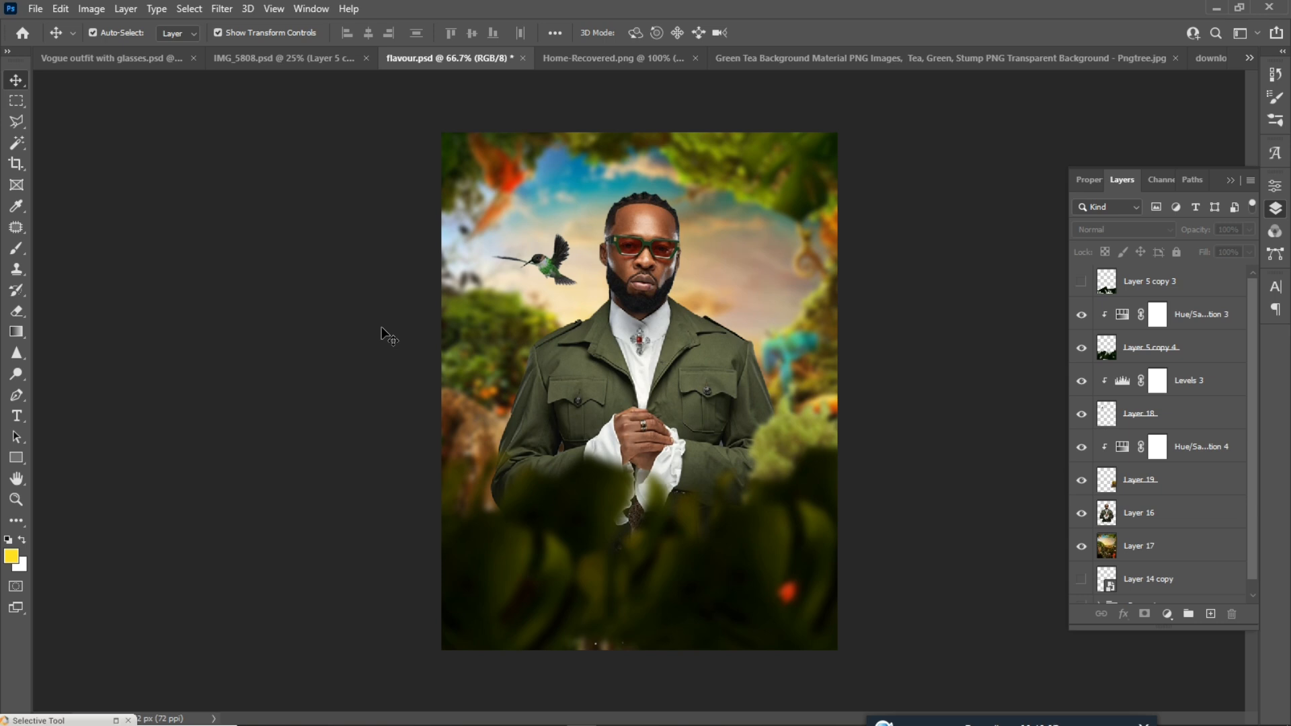
# Step: Copy the cut-out falling leaves from the Green Tea document into flavour.psd and spread them across the man's figure
pyautogui.click(1117, 59)
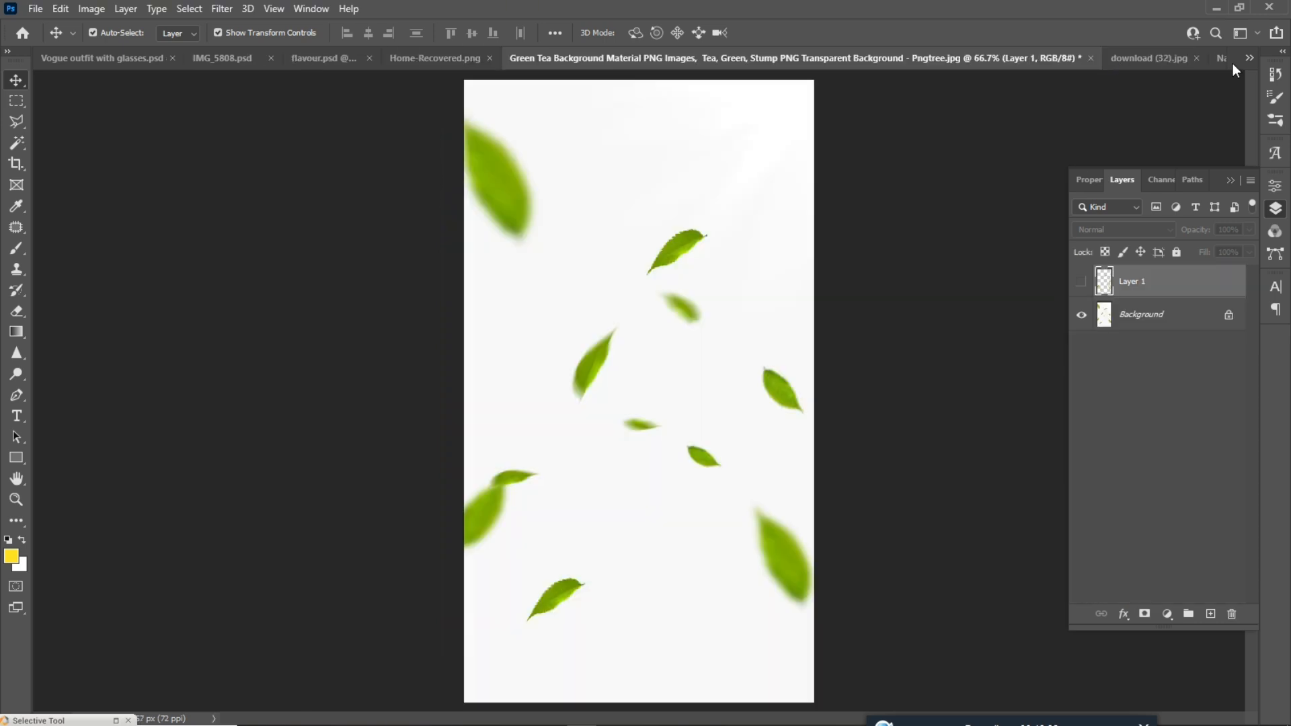
pyautogui.moveTo(672, 253); pyautogui.dragTo(515, 56)
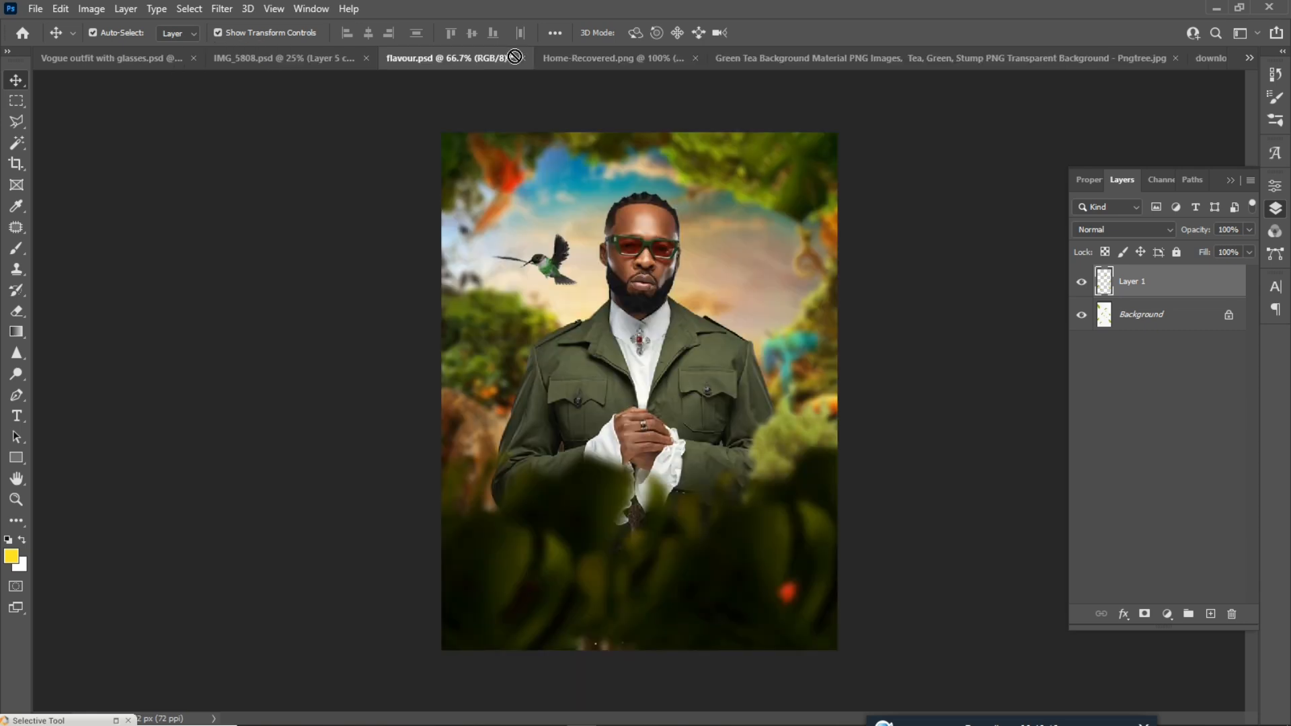
pyautogui.moveTo(603, 288); pyautogui.dragTo(617, 256)
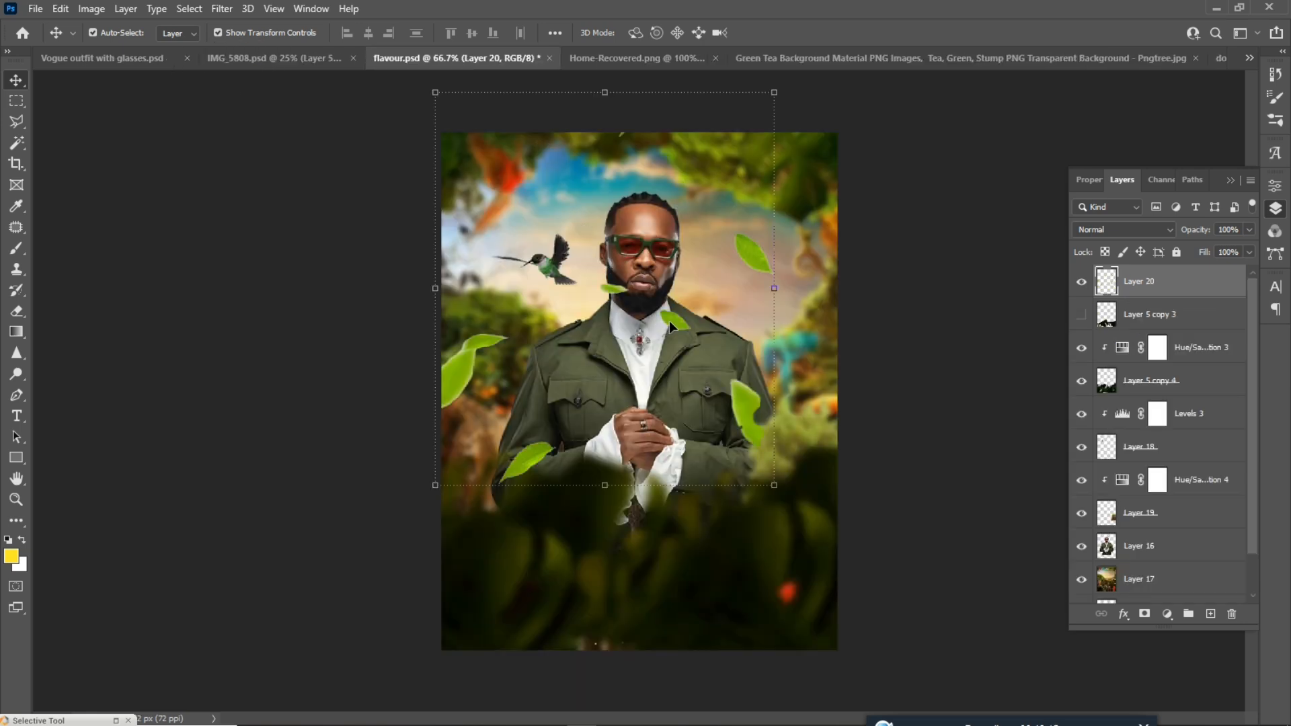
pyautogui.moveTo(670, 321)
pyautogui.mouseDown()
pyautogui.moveTo(724, 335)
pyautogui.moveTo(689, 429)
pyautogui.mouseUp()
# Step: Select the two small leaves near the man's hands with the Polygonal Lasso and move them onto their own layer
pyautogui.click(16, 121)
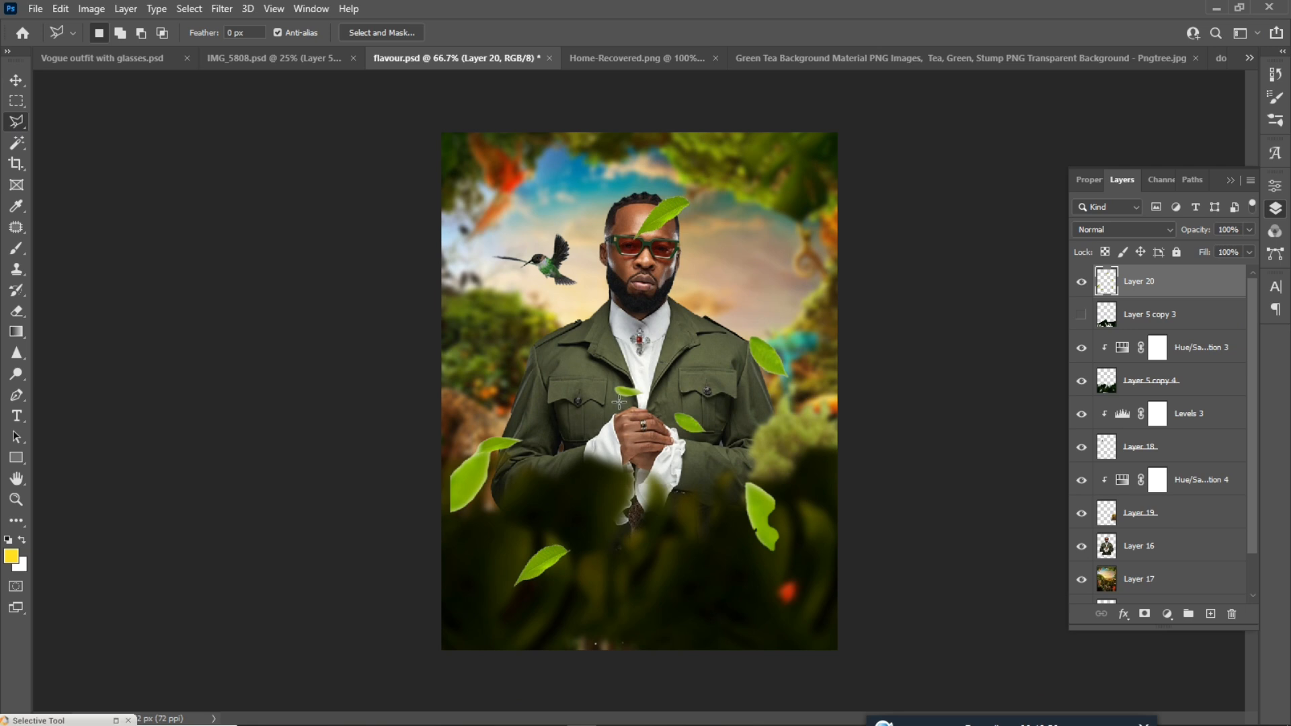
pyautogui.click(601, 388)
pyautogui.click(624, 443)
pyautogui.click(700, 458)
pyautogui.click(789, 447)
pyautogui.click(765, 415)
pyautogui.click(603, 350)
pyautogui.click(596, 383)
pyautogui.hotkey('ctrl', 'd')
pyautogui.hotkey('ctrl', 'v')
pyautogui.press('v')
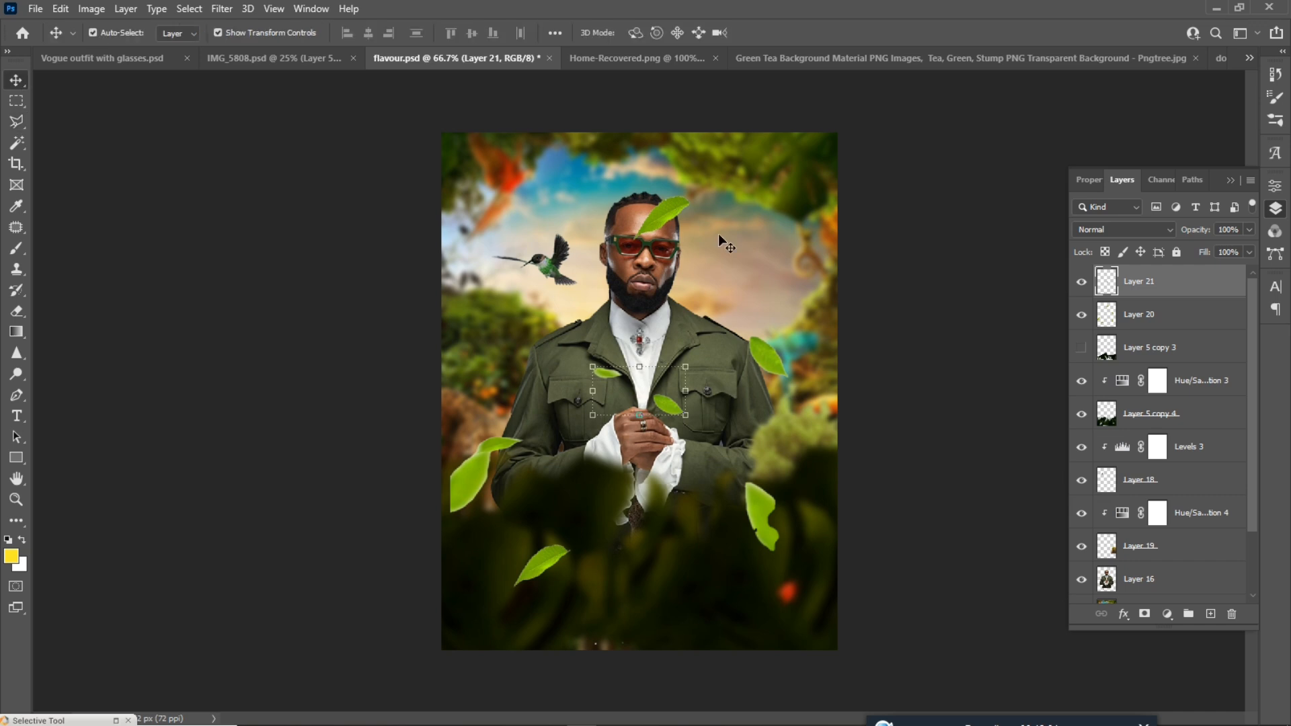
pyautogui.hotkey('ctrl', 't')
pyautogui.moveTo(673, 415); pyautogui.dragTo(702, 388)
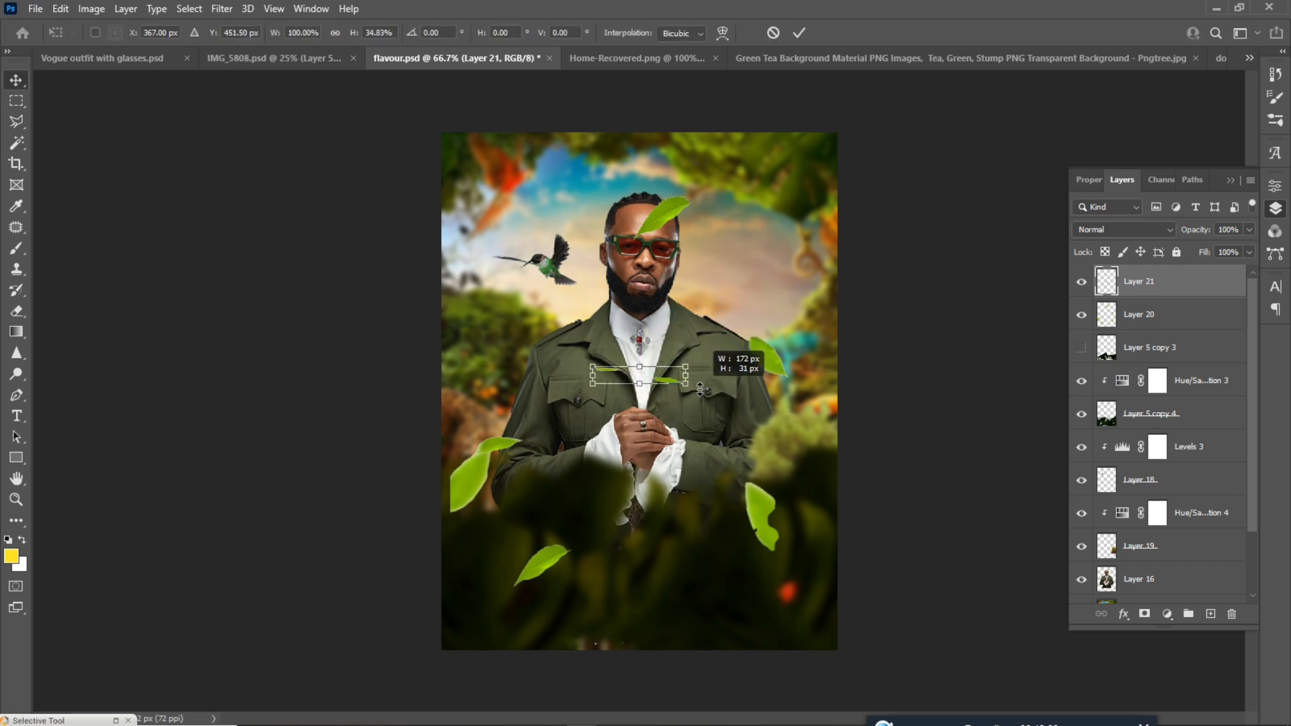
pyautogui.hotkey('ctrl', 'z')
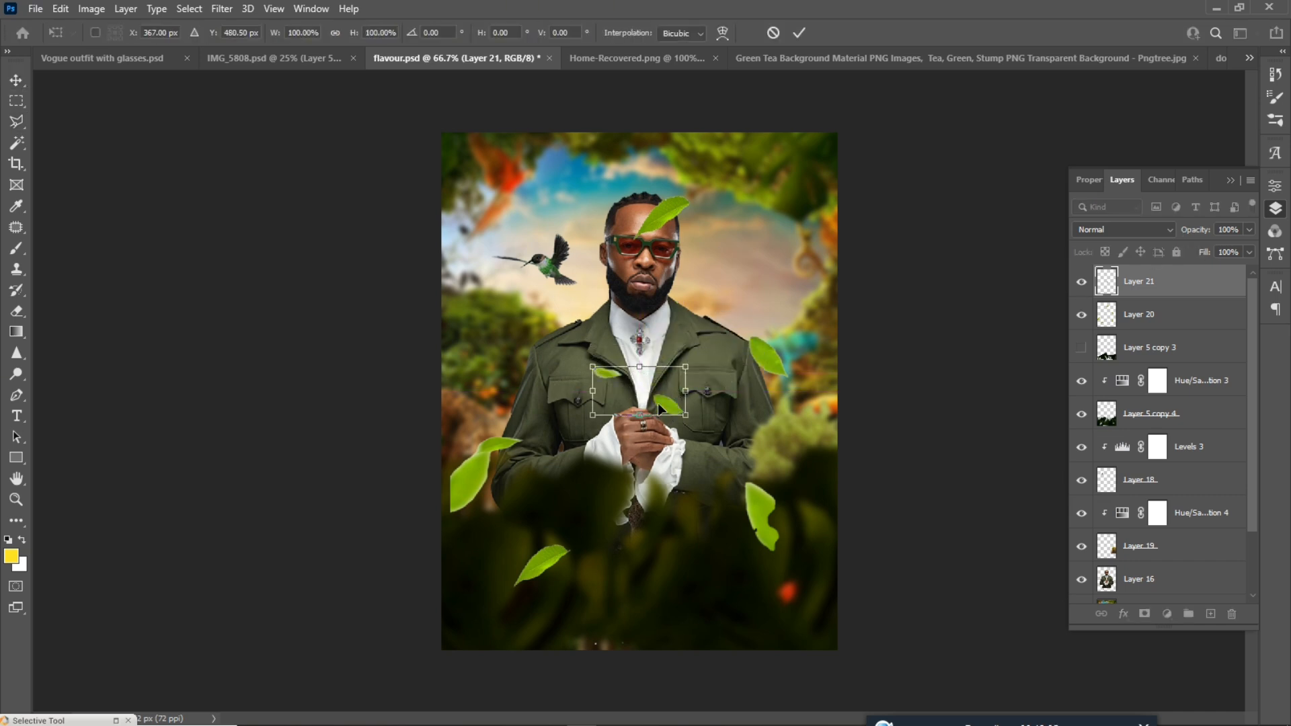
pyautogui.press('Return')
# Step: Enlarge the falling leaves on Layer 20 slightly and shift them up so the upper leaf clears the man's face
pyautogui.click(771, 365)
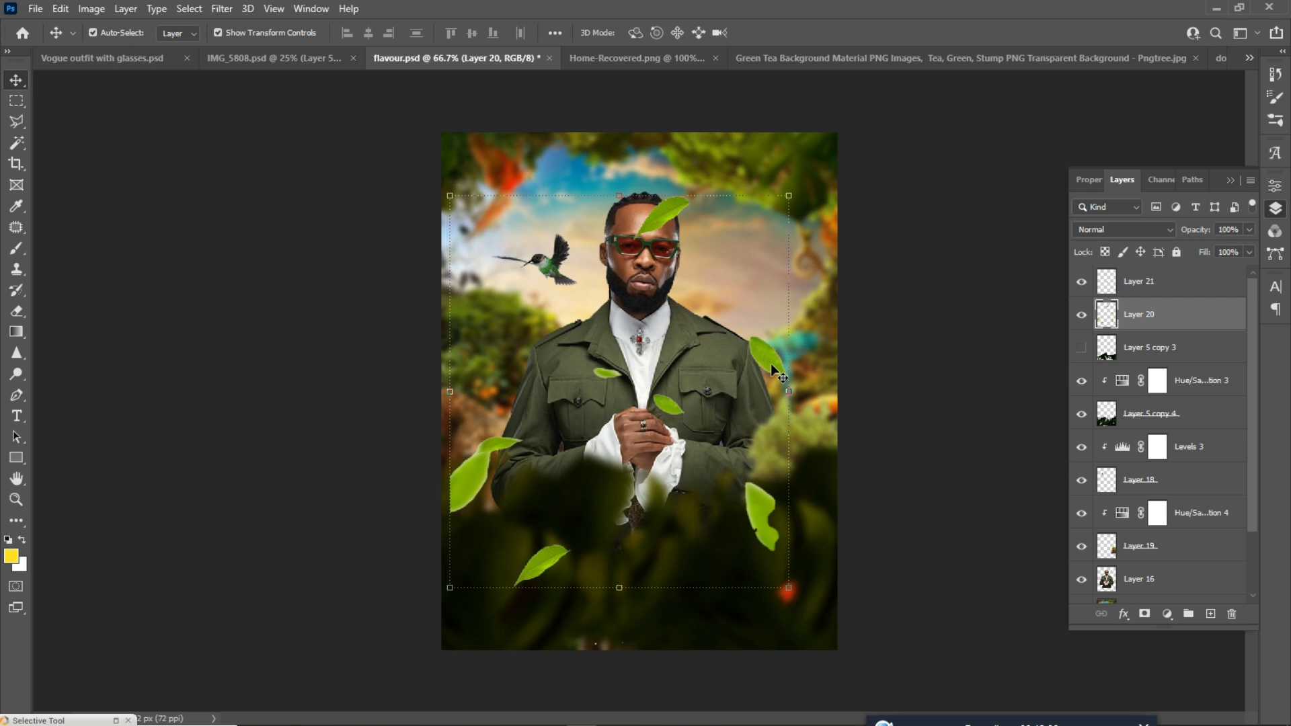
pyautogui.click(747, 534)
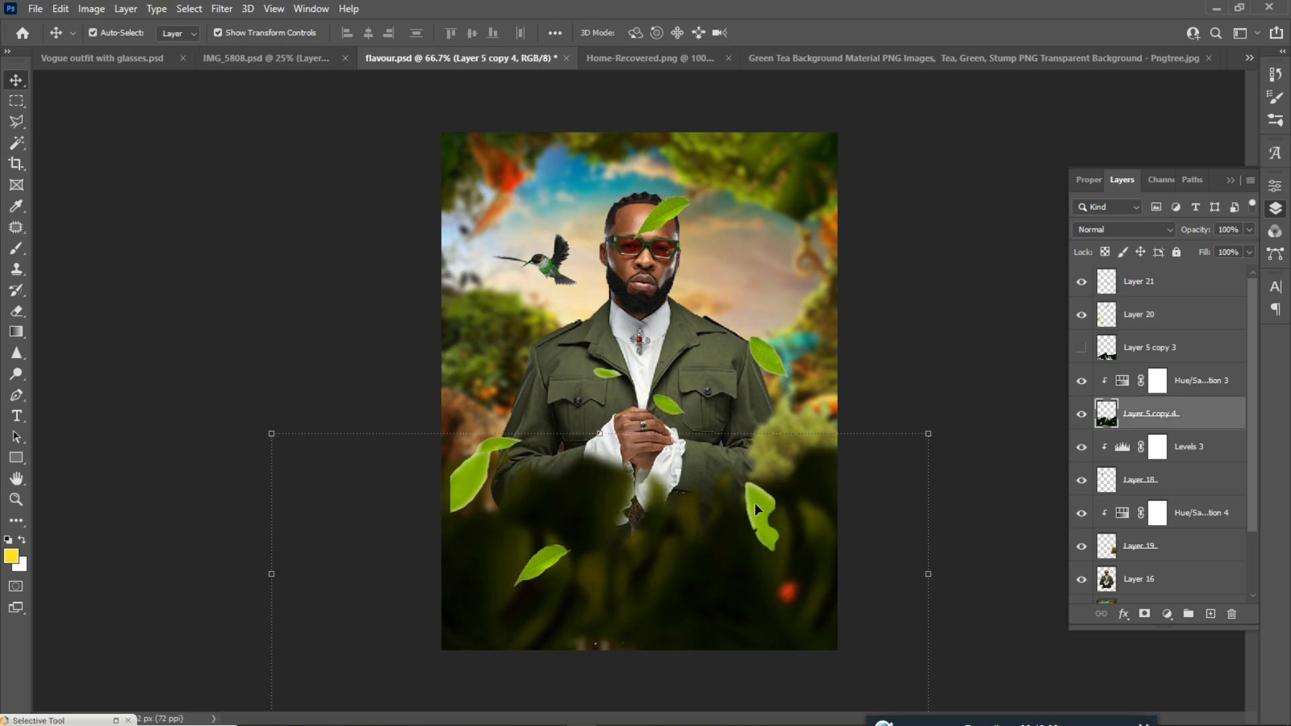
pyautogui.click(759, 508)
pyautogui.moveTo(761, 502); pyautogui.dragTo(715, 505)
pyautogui.moveTo(748, 579); pyautogui.dragTo(767, 601)
pyautogui.moveTo(726, 526); pyautogui.dragTo(725, 515)
pyautogui.press('Return')
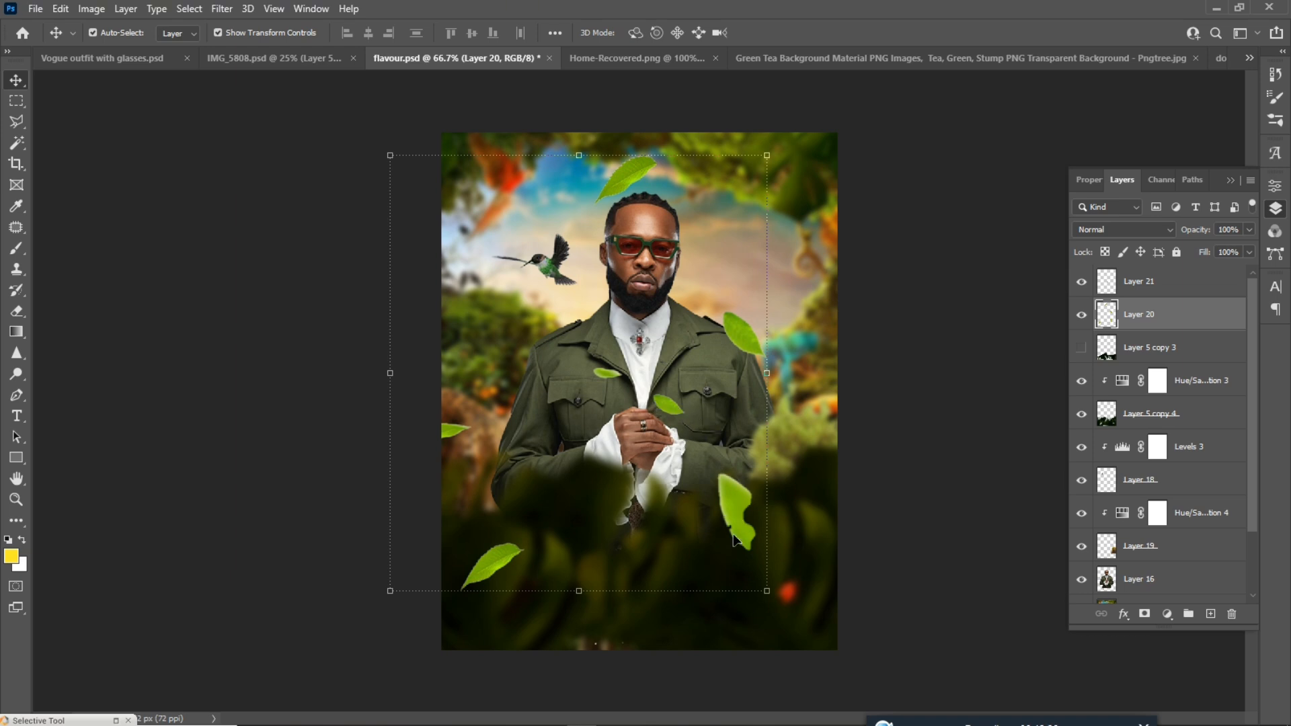
pyautogui.moveTo(732, 523); pyautogui.dragTo(748, 524)
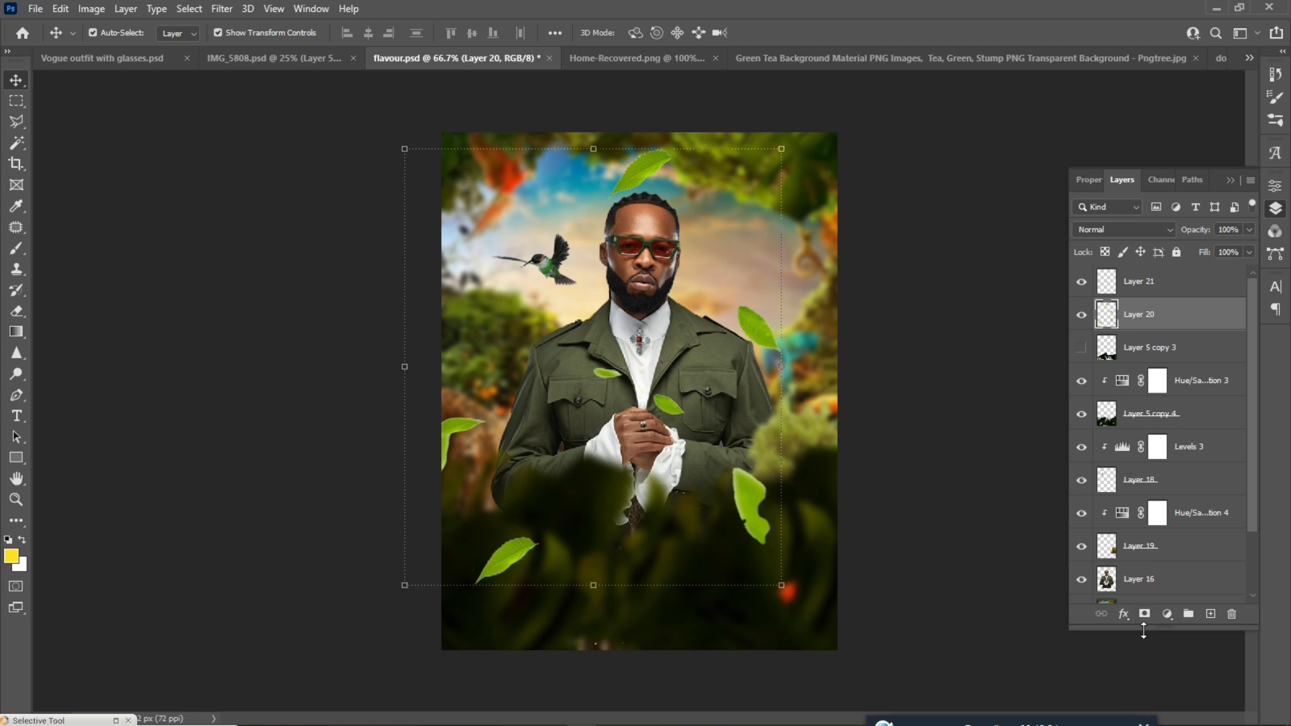
# Step: Try to outline the leaf above the man's head with the Polygonal Lasso
pyautogui.click(19, 123)
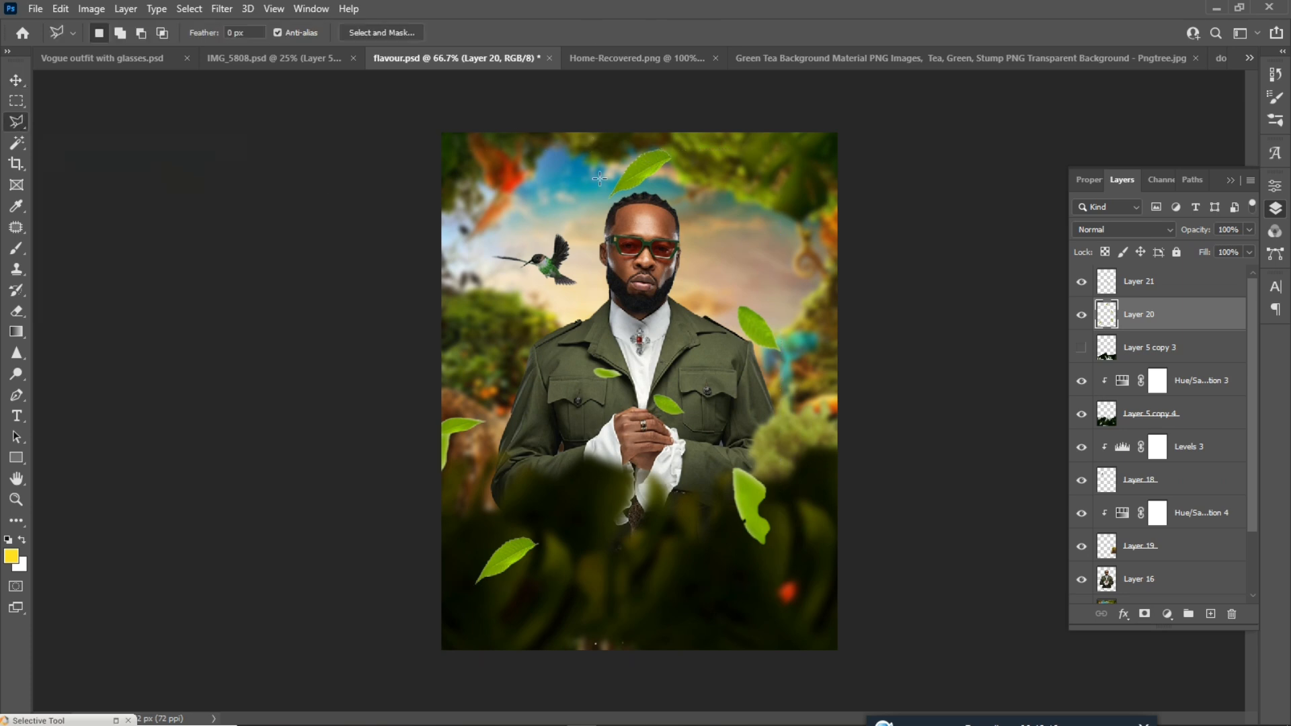
pyautogui.click(572, 192)
pyautogui.click(622, 129)
pyautogui.click(702, 136)
pyautogui.click(713, 190)
pyautogui.click(703, 209)
pyautogui.doubleClick(603, 227)
# Step: Select the large notched leaf over the dark foliage with the Polygonal Lasso
pyautogui.click(704, 463)
pyautogui.click(743, 560)
pyautogui.click(777, 560)
pyautogui.click(813, 527)
pyautogui.click(813, 461)
pyautogui.click(705, 463)
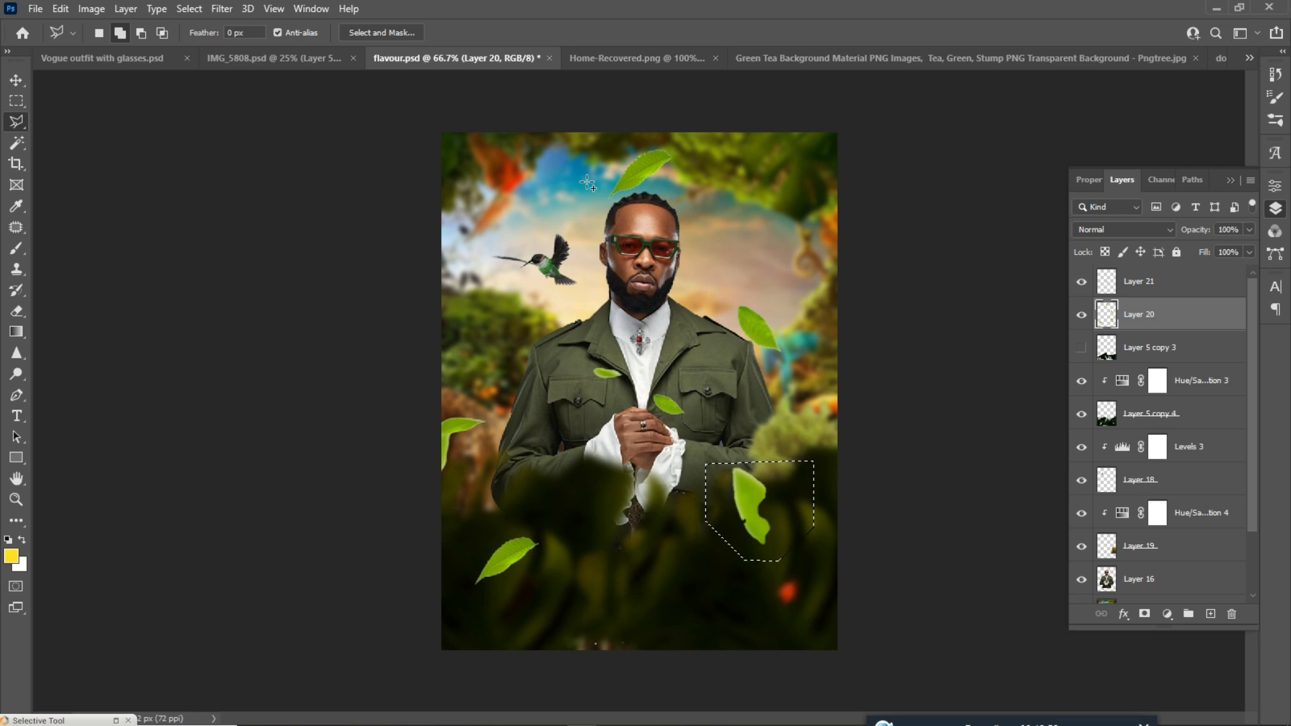
# Step: Add the leaf above the man's head to the selection, delete both leaves from Layer 20, and clear the selection
pyautogui.keyDown('shift'); pyautogui.click(599, 173); pyautogui.keyUp('shift')
pyautogui.click(584, 207)
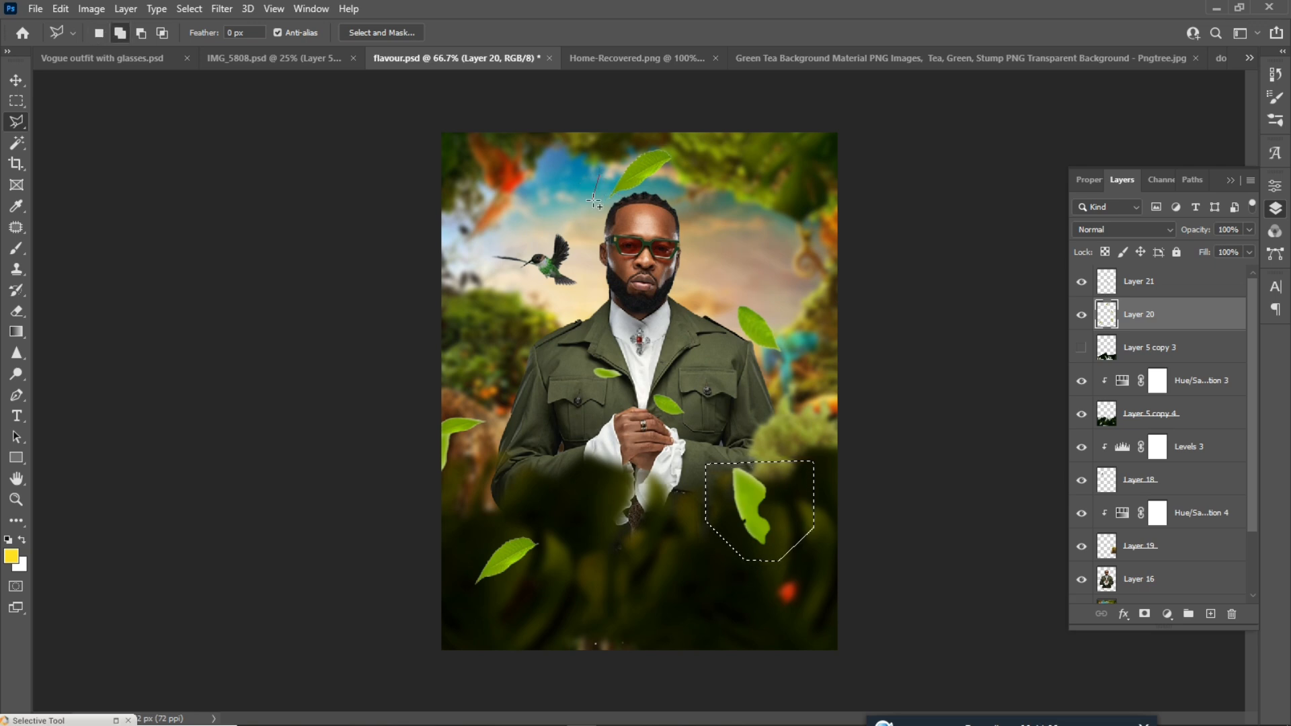
pyautogui.click(623, 232)
pyautogui.click(707, 163)
pyautogui.doubleClick(700, 118)
pyautogui.press('Delete')
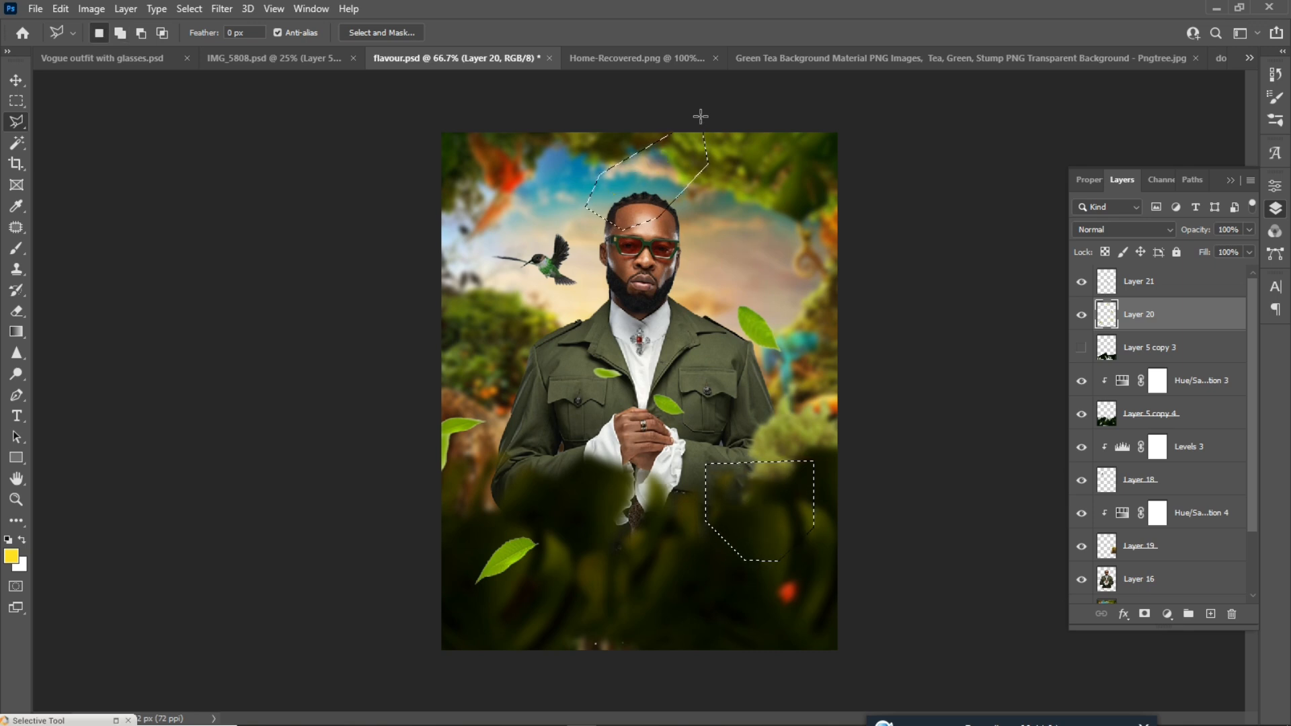
pyautogui.hotkey('ctrl', 'd')
pyautogui.press('v')
pyautogui.click(152, 395)
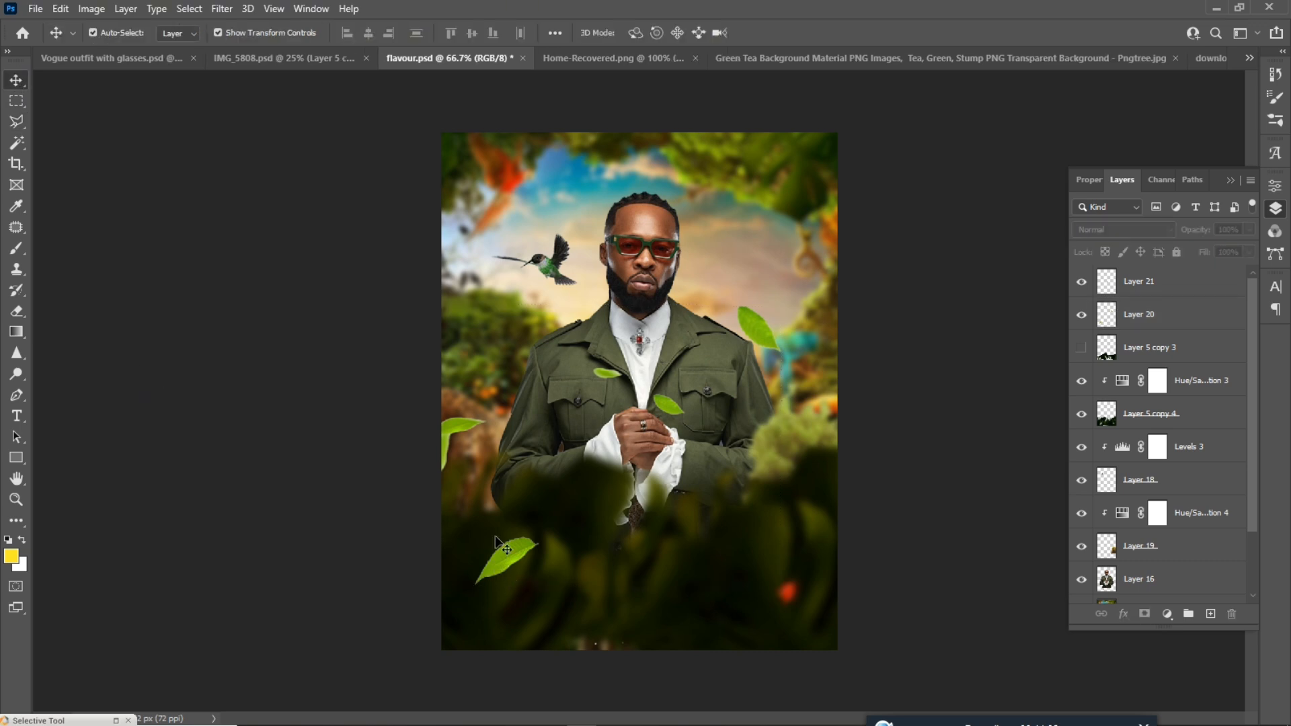
# Step: Scale the two leaves on Layer 21 to about 183%, rotate them about 16.5°, place them beside the man's hands, and save the file
pyautogui.click(668, 408)
pyautogui.moveTo(667, 408); pyautogui.dragTo(809, 487)
pyautogui.moveTo(833, 377); pyautogui.dragTo(838, 409)
pyautogui.moveTo(746, 466); pyautogui.dragTo(757, 491)
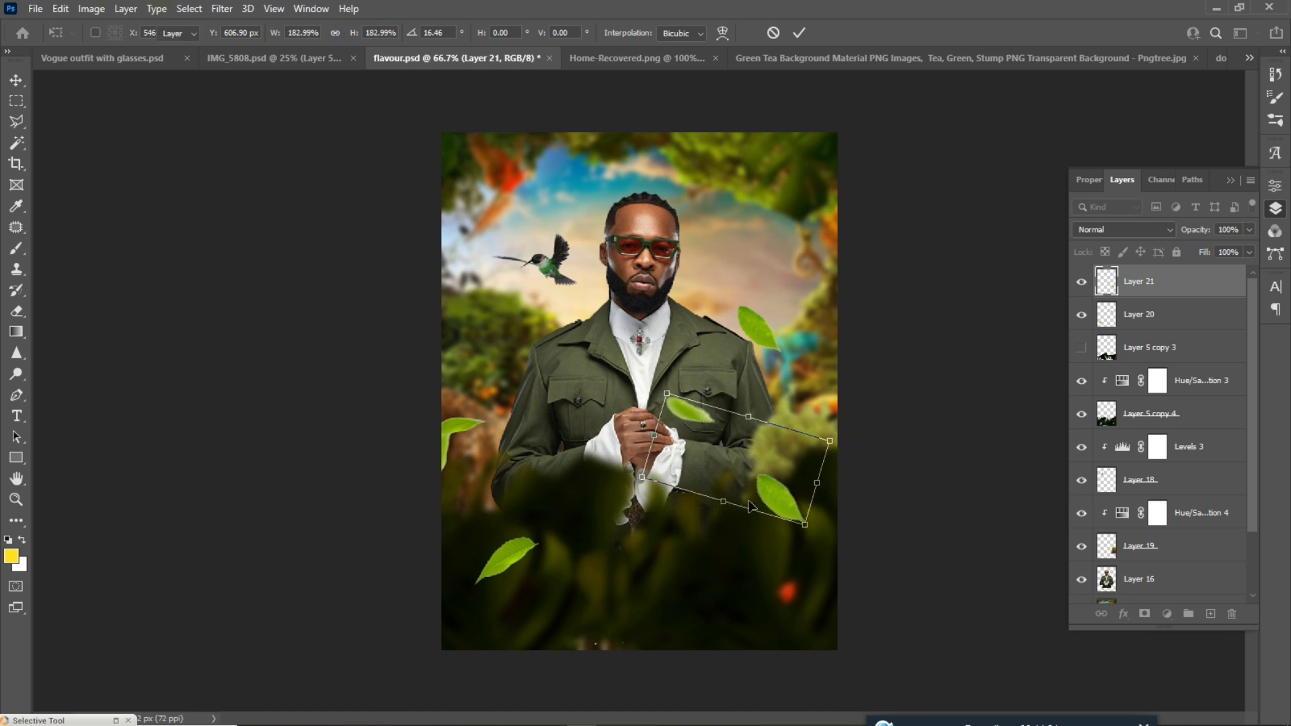
pyautogui.press('Return')
pyautogui.click(901, 480)
pyautogui.hotkey('ctrl', 's')
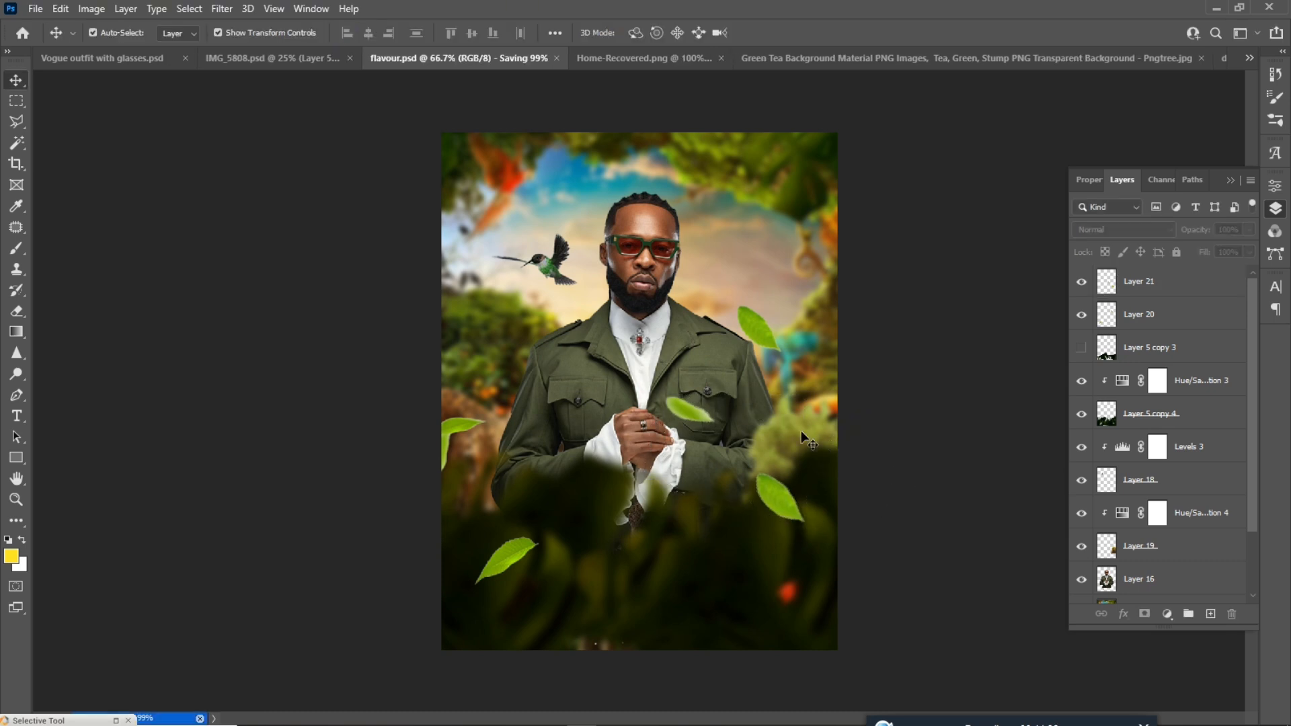
# Step: Apply a Gaussian Blur with a 4.6-pixel radius to the leaves on Layer 20
pyautogui.click(754, 328)
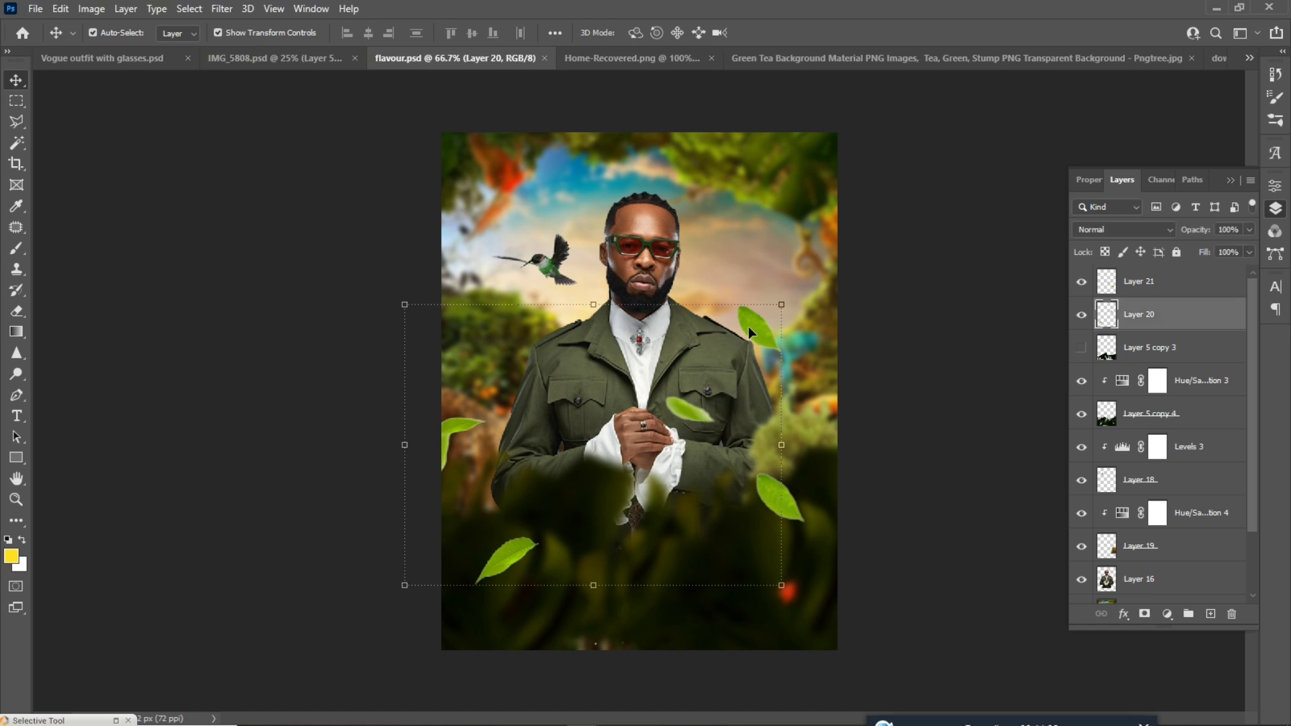
pyautogui.click(1081, 347)
pyautogui.click(91, 8)
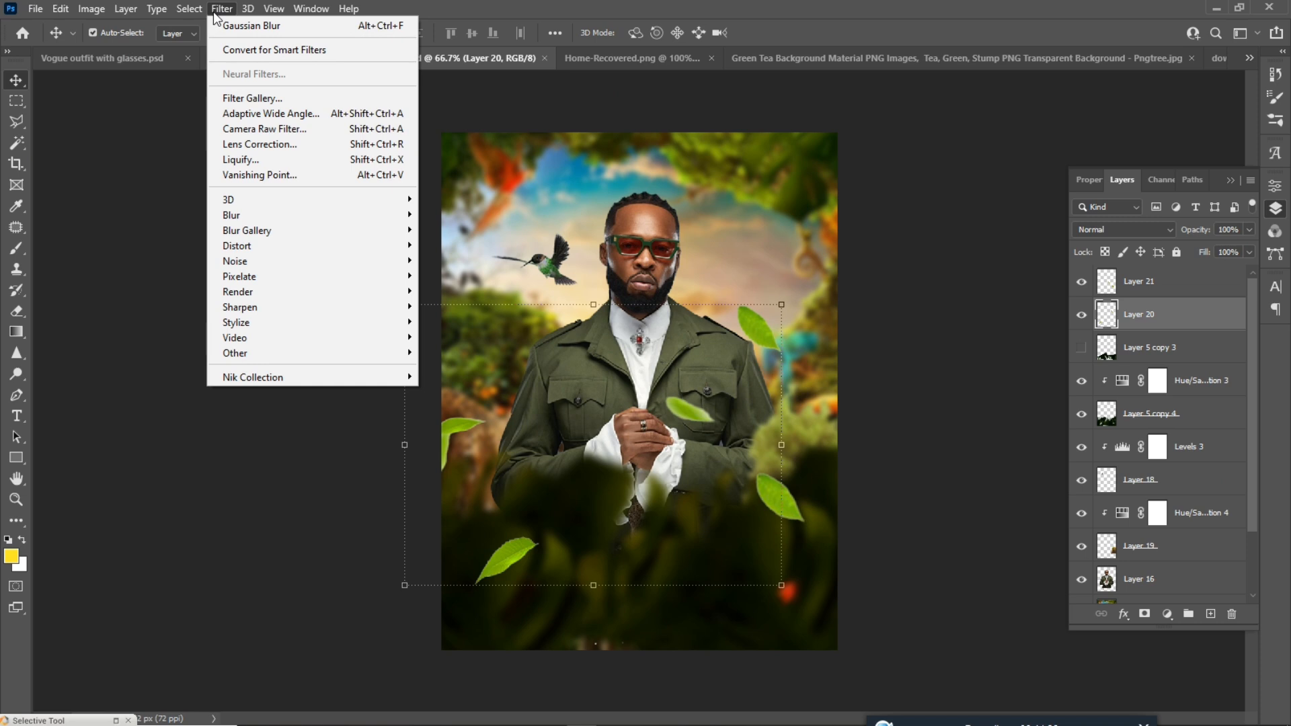
pyautogui.moveTo(250, 215)
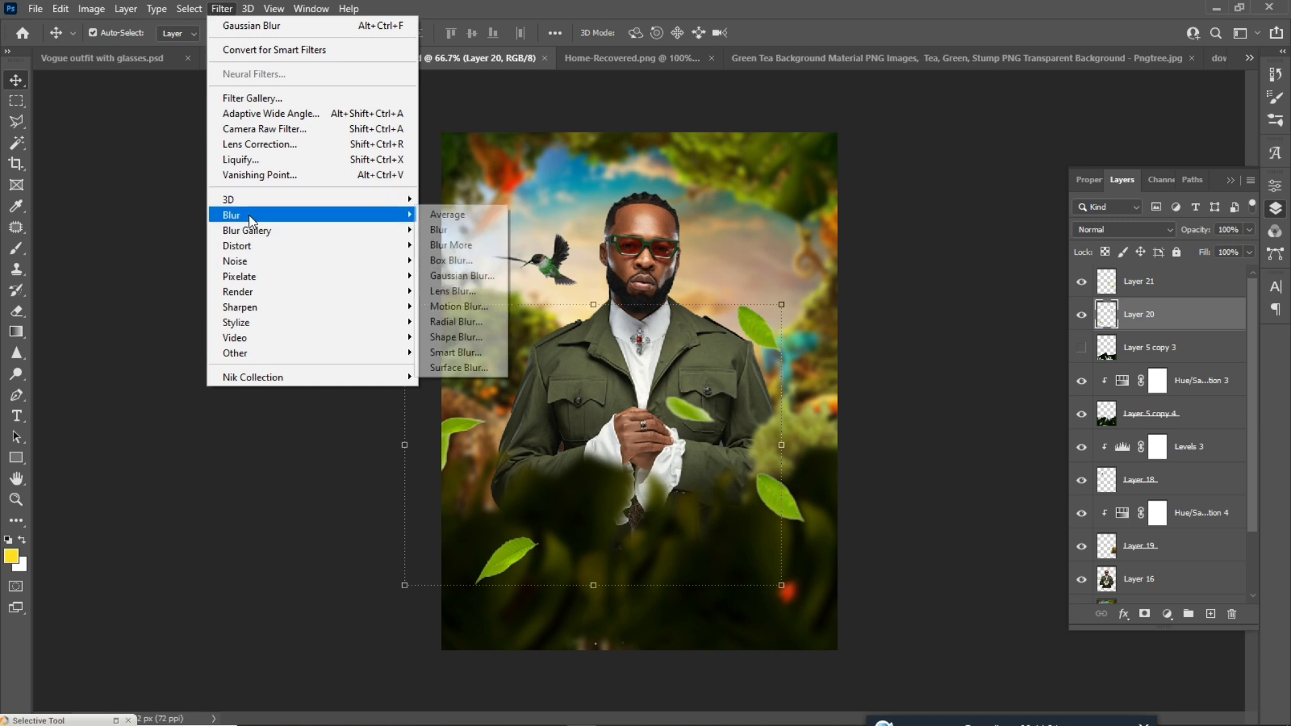
pyautogui.click(466, 275)
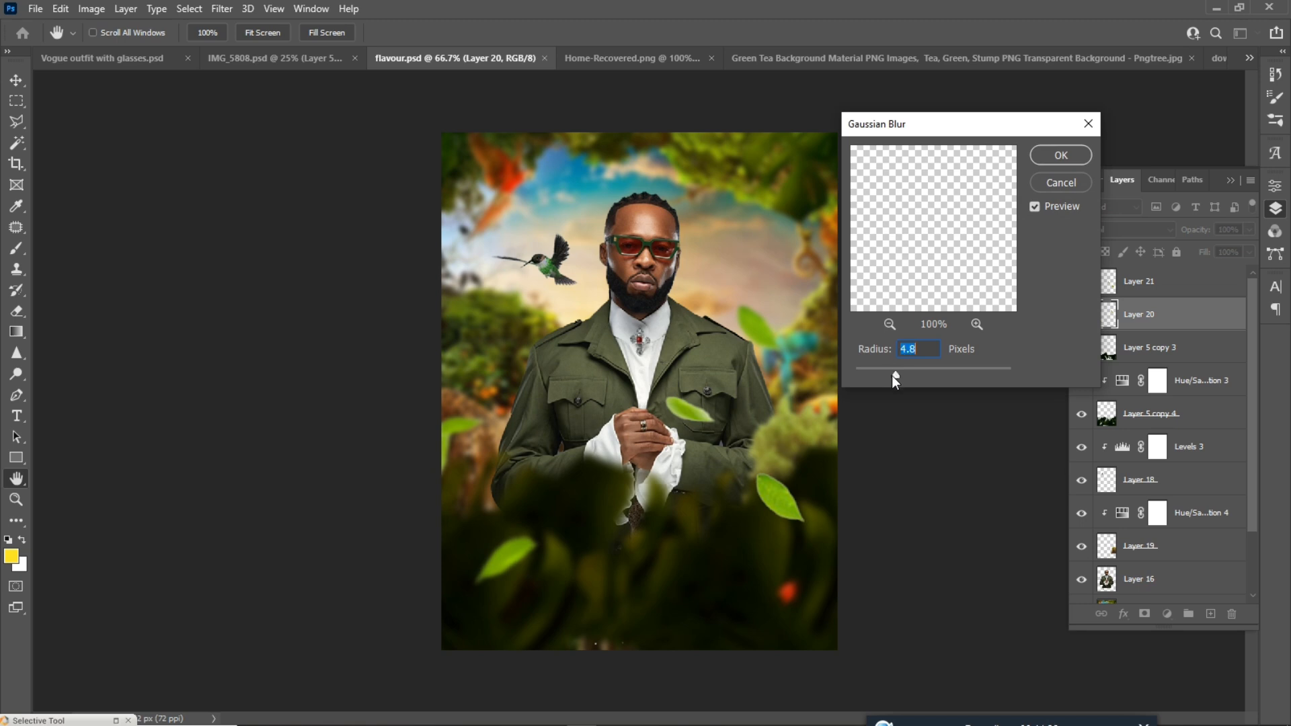
pyautogui.moveTo(896, 374); pyautogui.dragTo(902, 377)
pyautogui.moveTo(895, 371); pyautogui.dragTo(893, 371)
pyautogui.click(1061, 156)
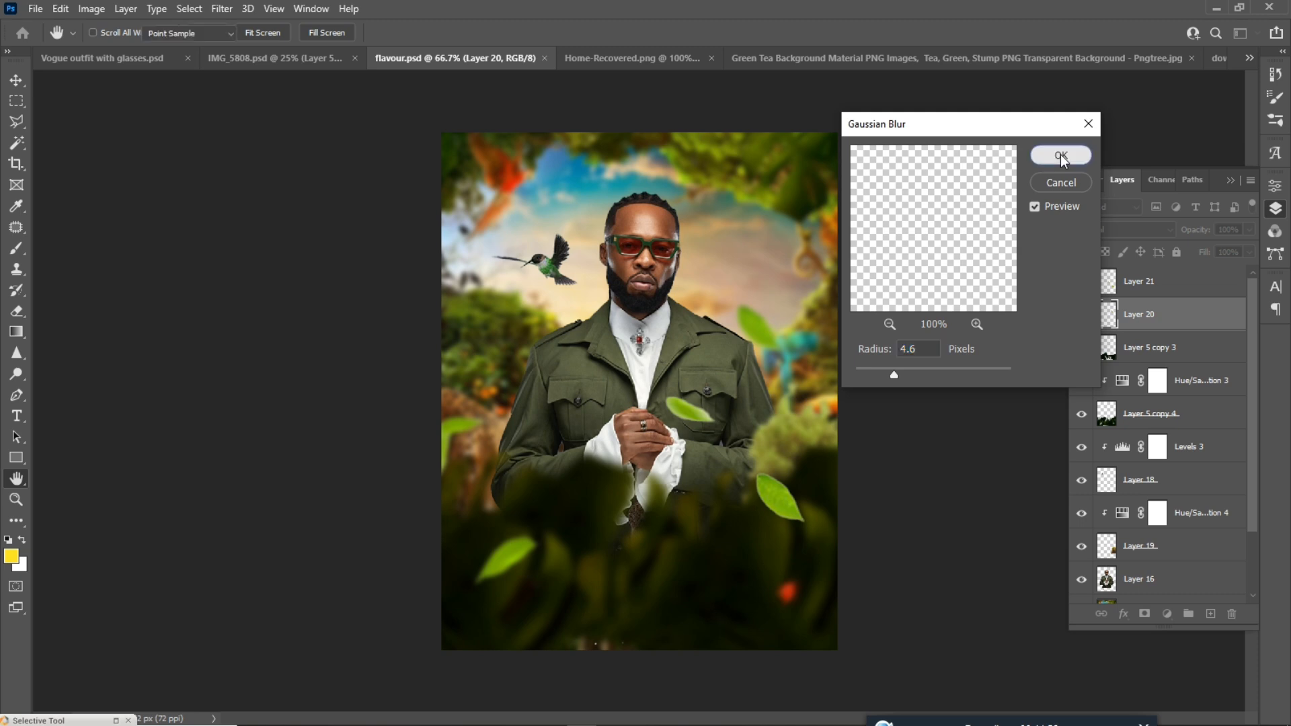
pyautogui.click(958, 489)
# Step: Apply a 4.6-pixel Gaussian Blur to the two leaves on Layer 21 and leave no layer selected
pyautogui.click(786, 494)
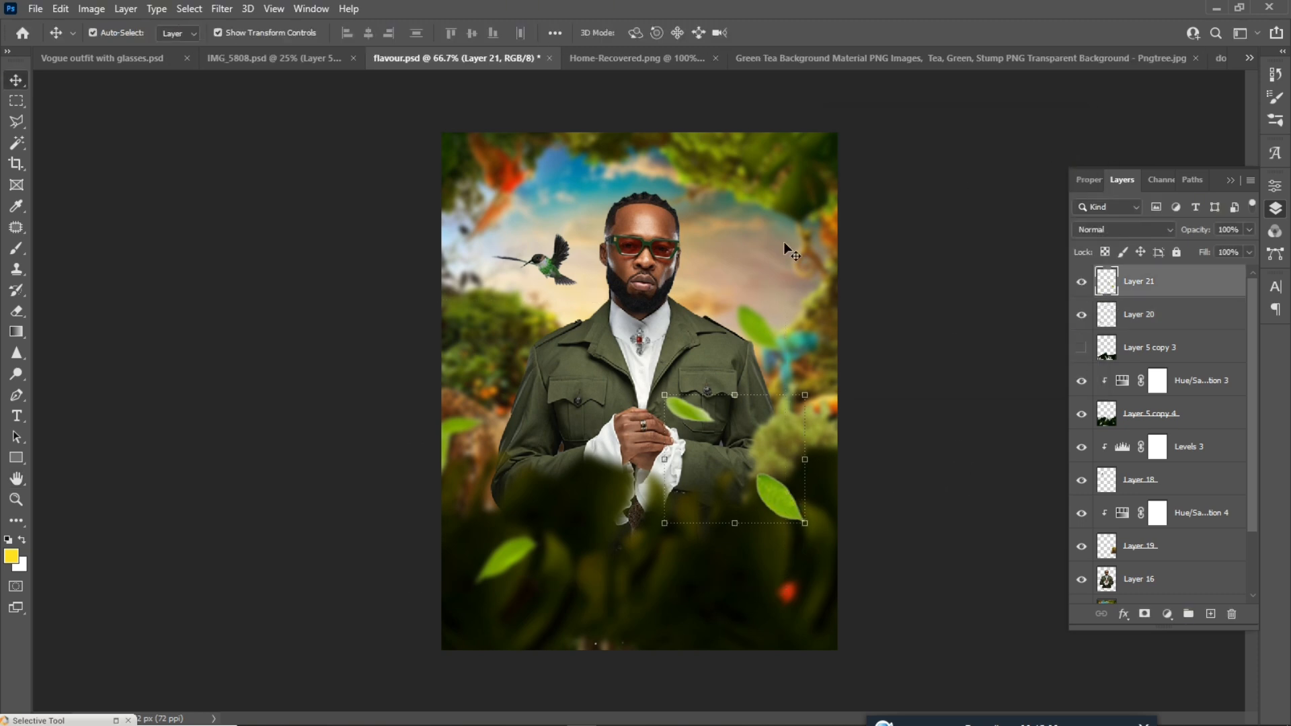
pyautogui.click(221, 8)
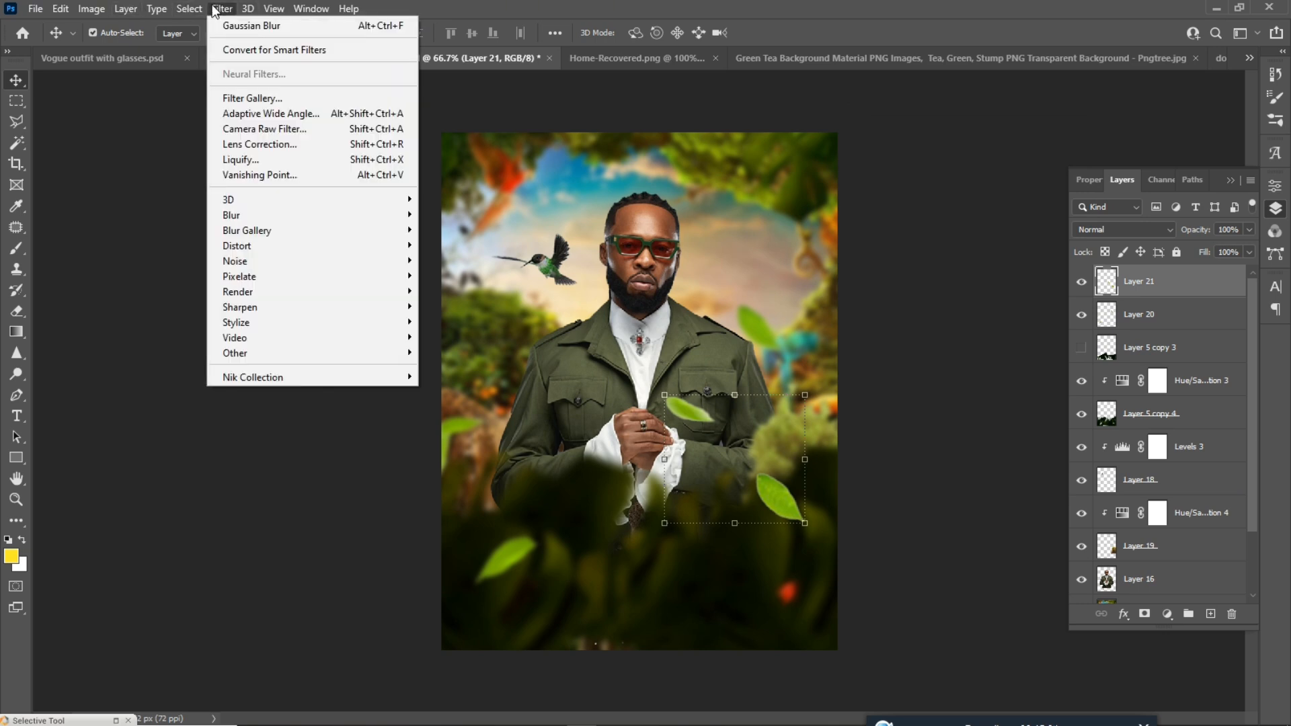
pyautogui.moveTo(235, 214)
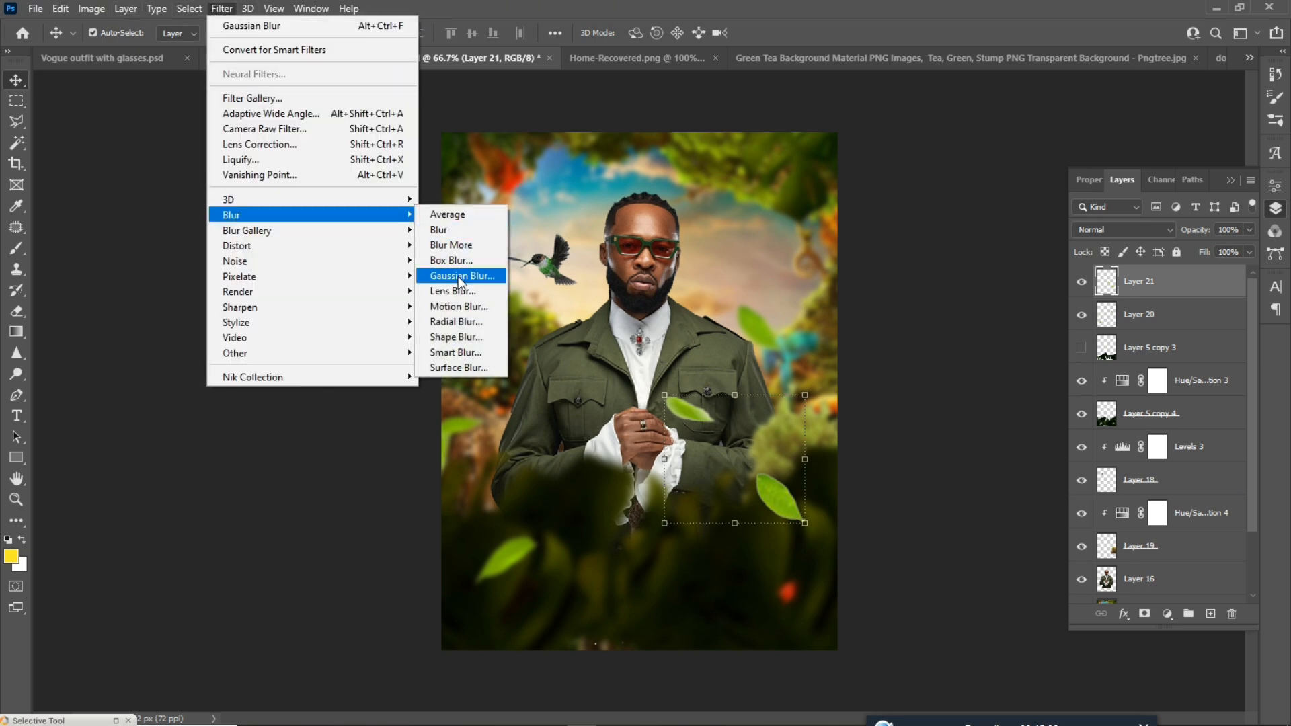
pyautogui.click(461, 276)
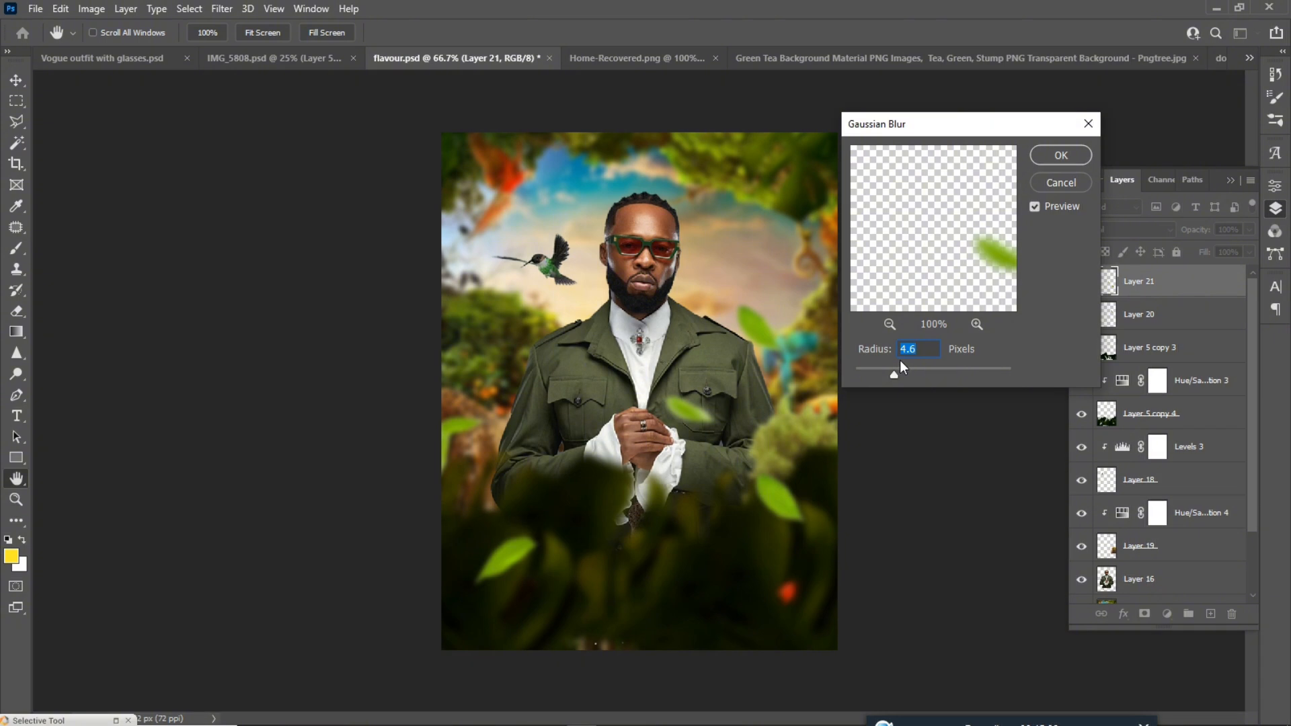
pyautogui.click(1060, 155)
pyautogui.click(938, 386)
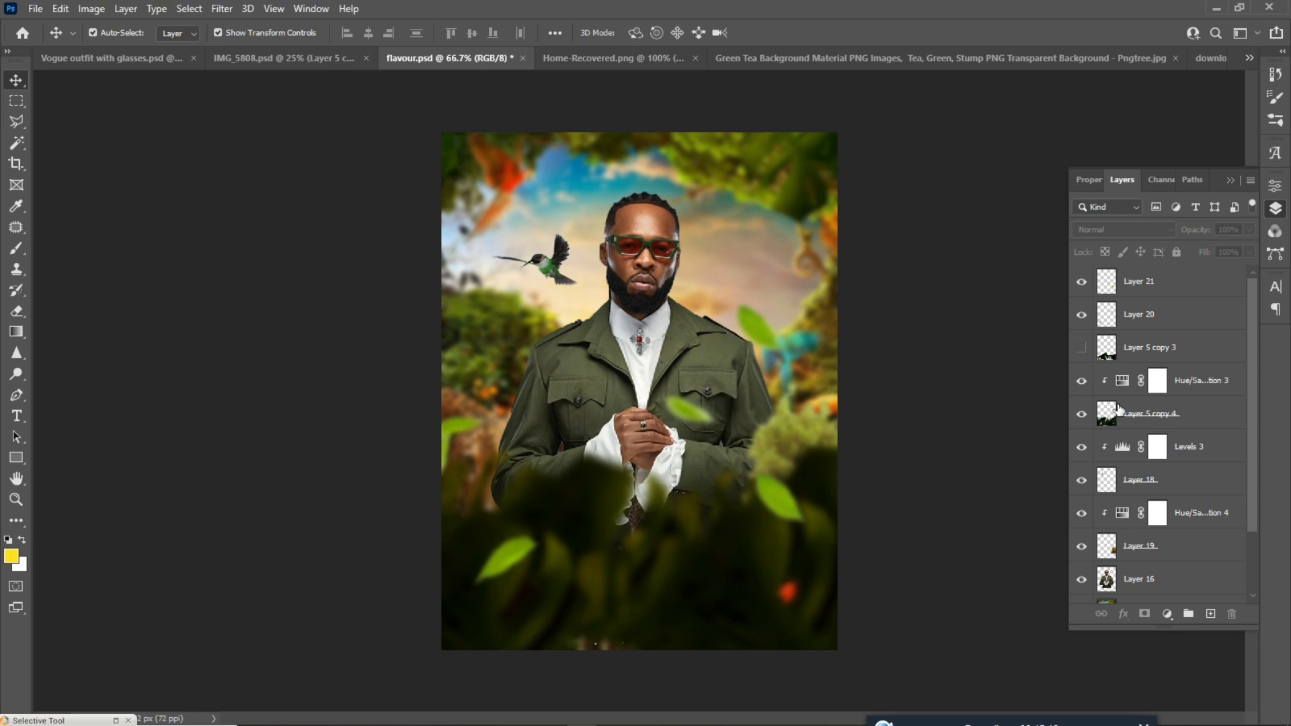
# Step: Move the AFRIKA title on Layer 14 copy to the top of the layer stack, above Layer 21, and keep it hidden
pyautogui.scroll(-2, 1196, 337)
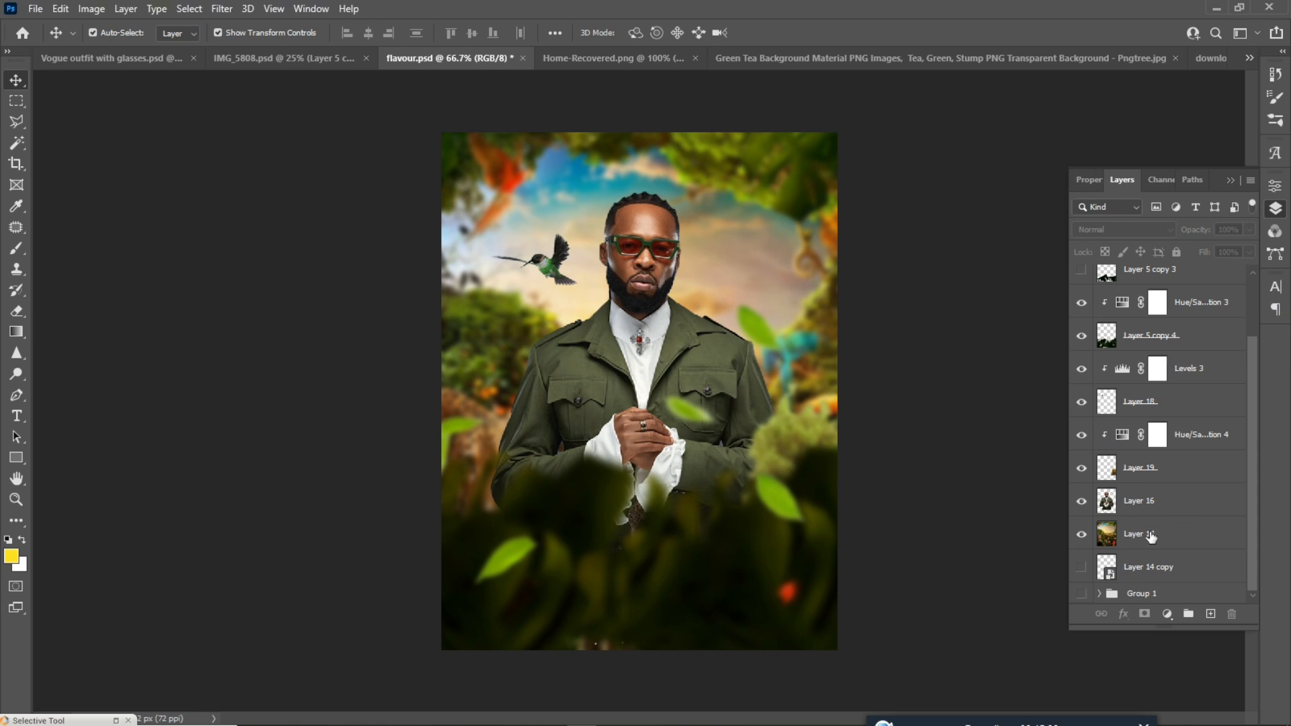
pyautogui.click(1081, 569)
pyautogui.moveTo(1147, 571); pyautogui.dragTo(1135, 299)
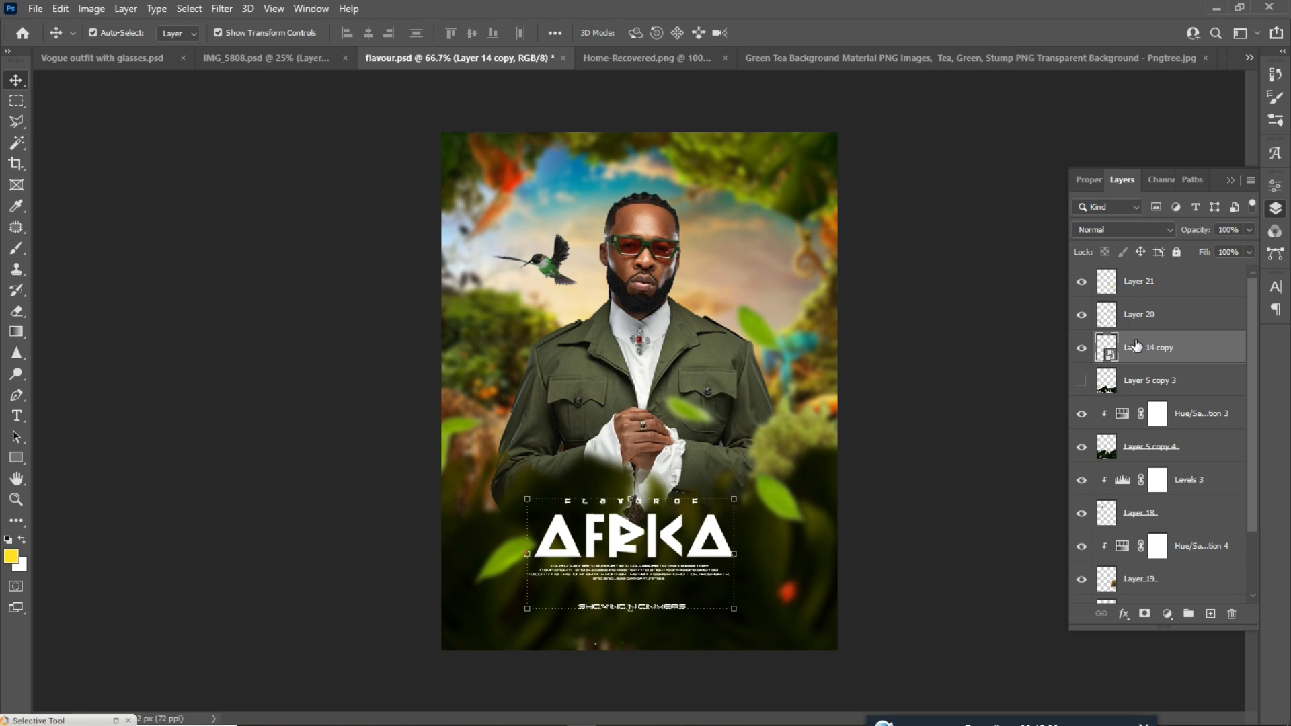
pyautogui.moveTo(1134, 350); pyautogui.dragTo(1138, 281)
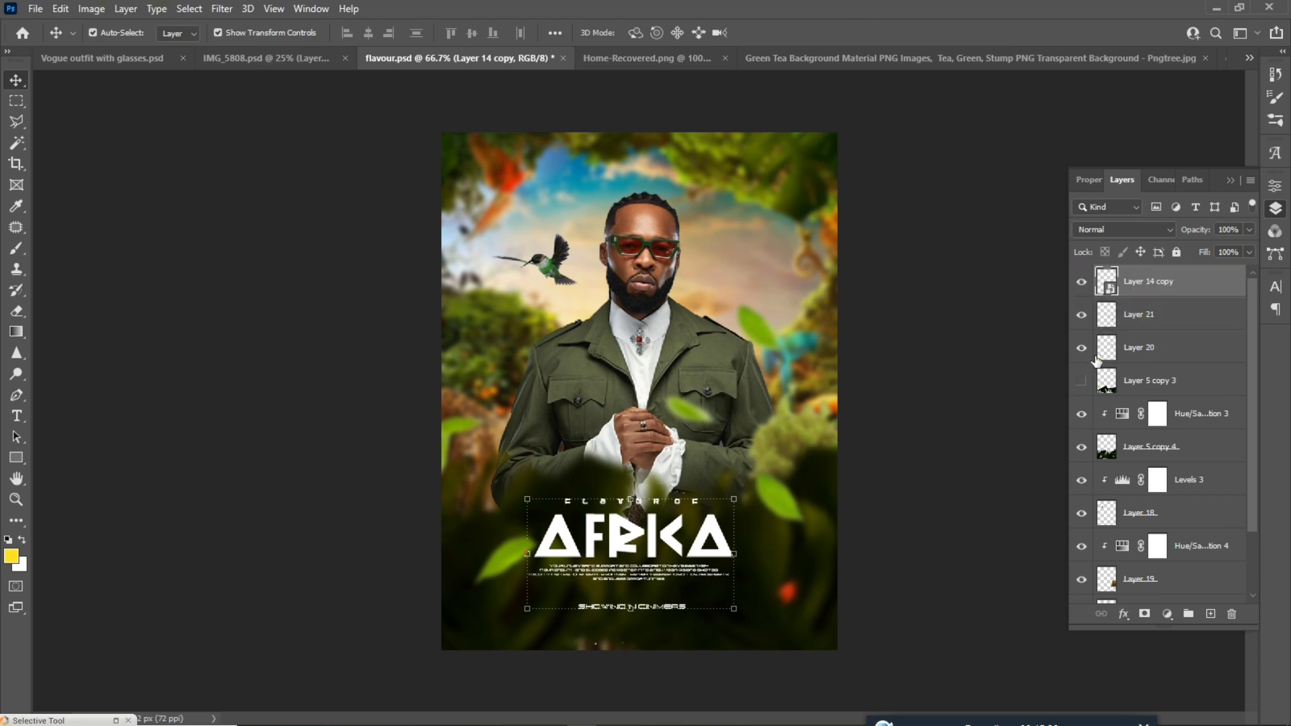
pyautogui.click(1081, 282)
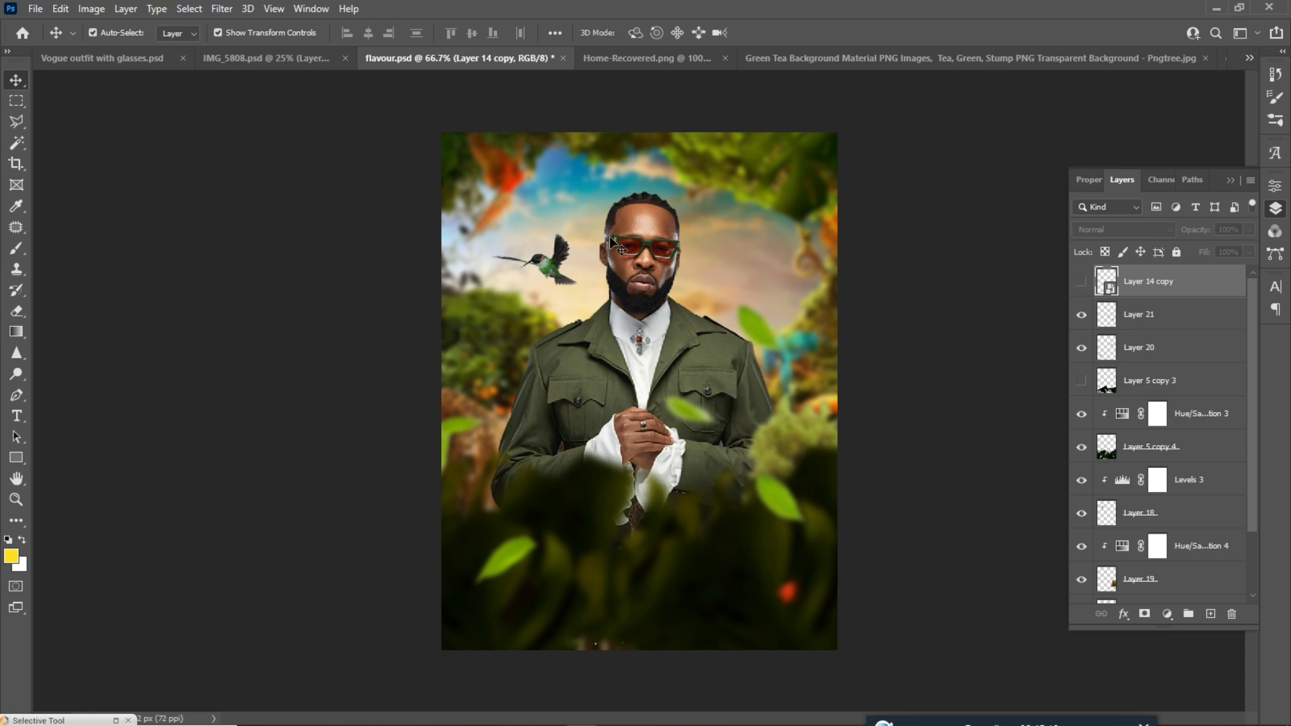
pyautogui.hotkey('ctrl', '+')
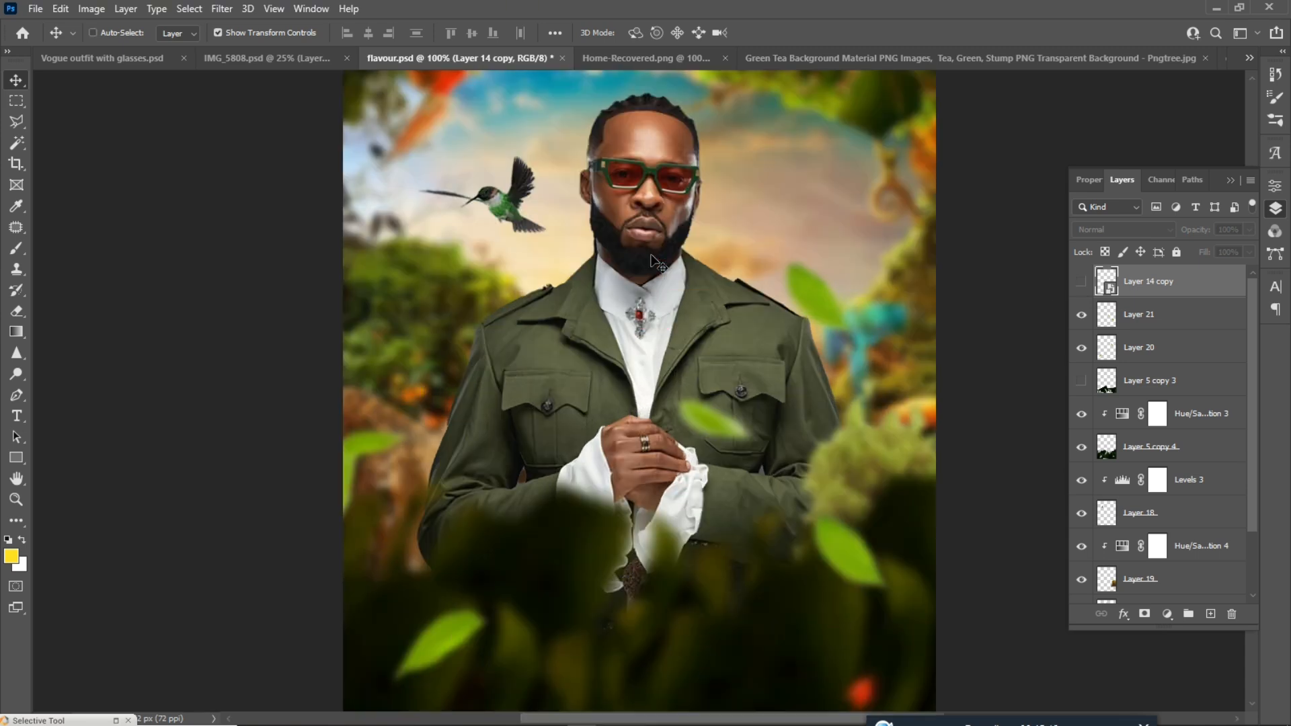
pyautogui.moveTo(648, 214); pyautogui.dragTo(652, 266)
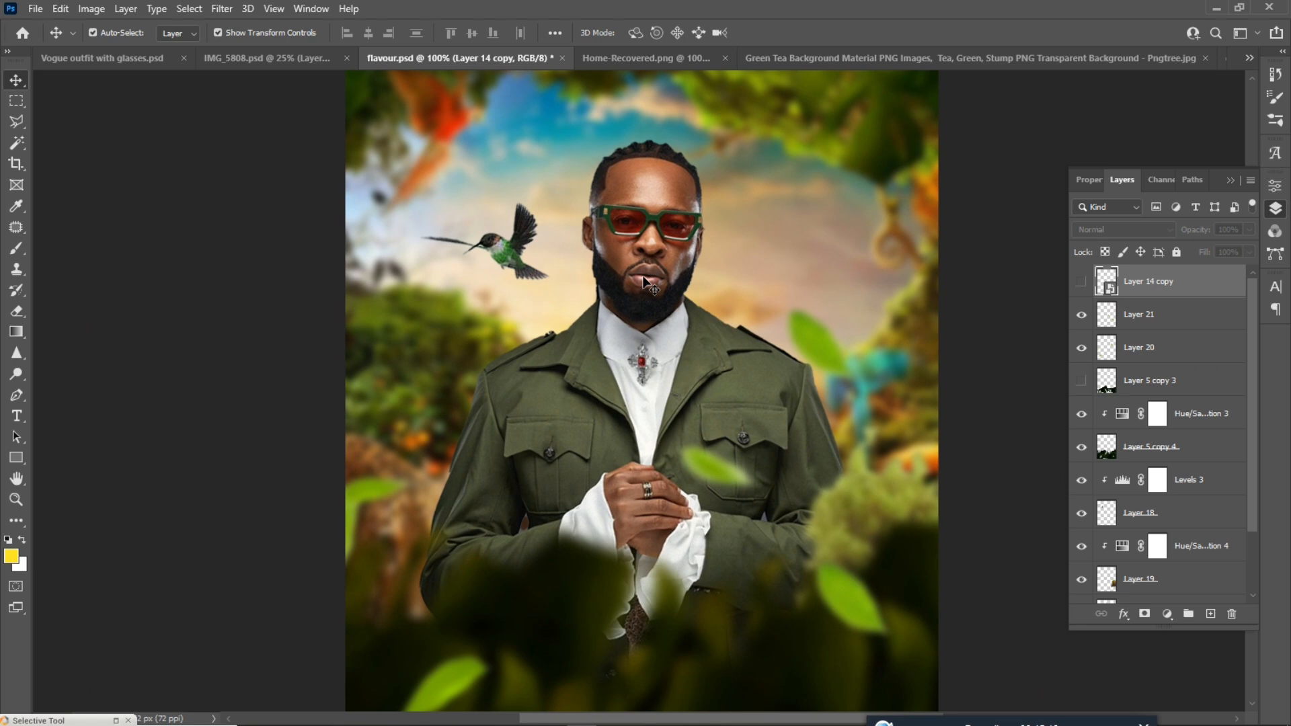
pyautogui.moveTo(660, 263); pyautogui.dragTo(741, 294)
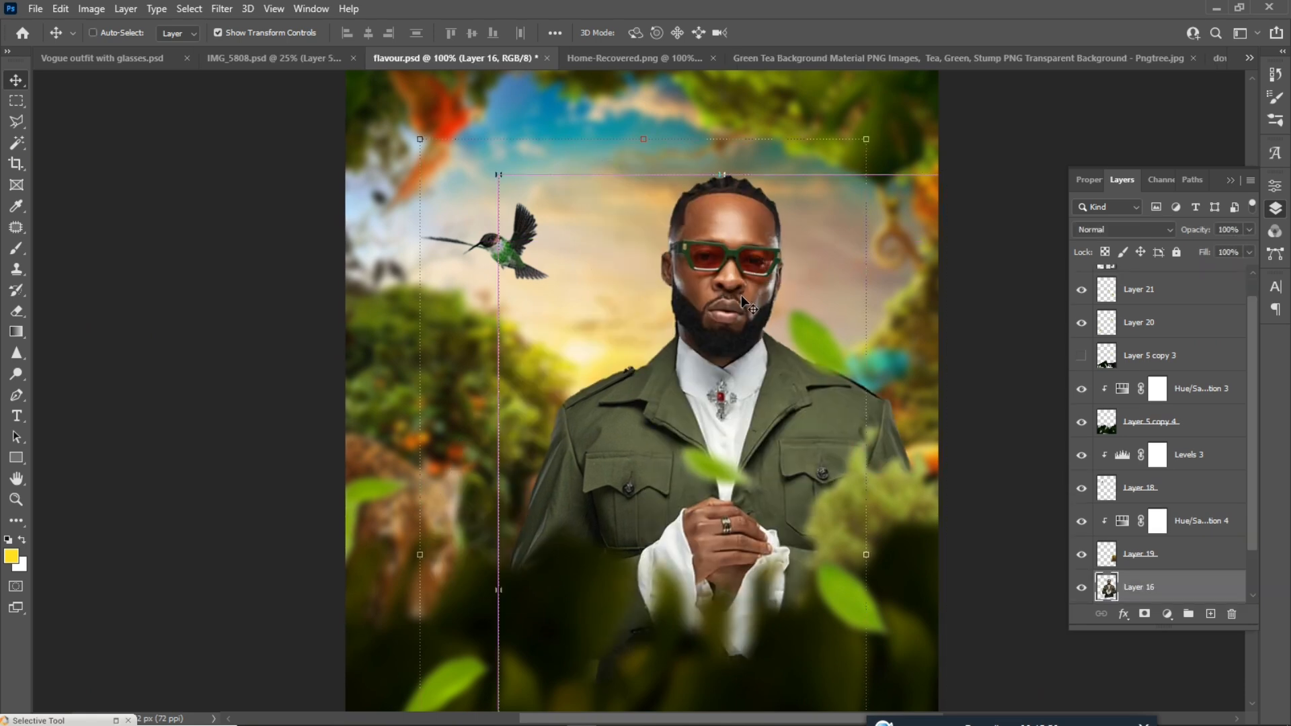
pyautogui.hotkey('ctrl', 'z')
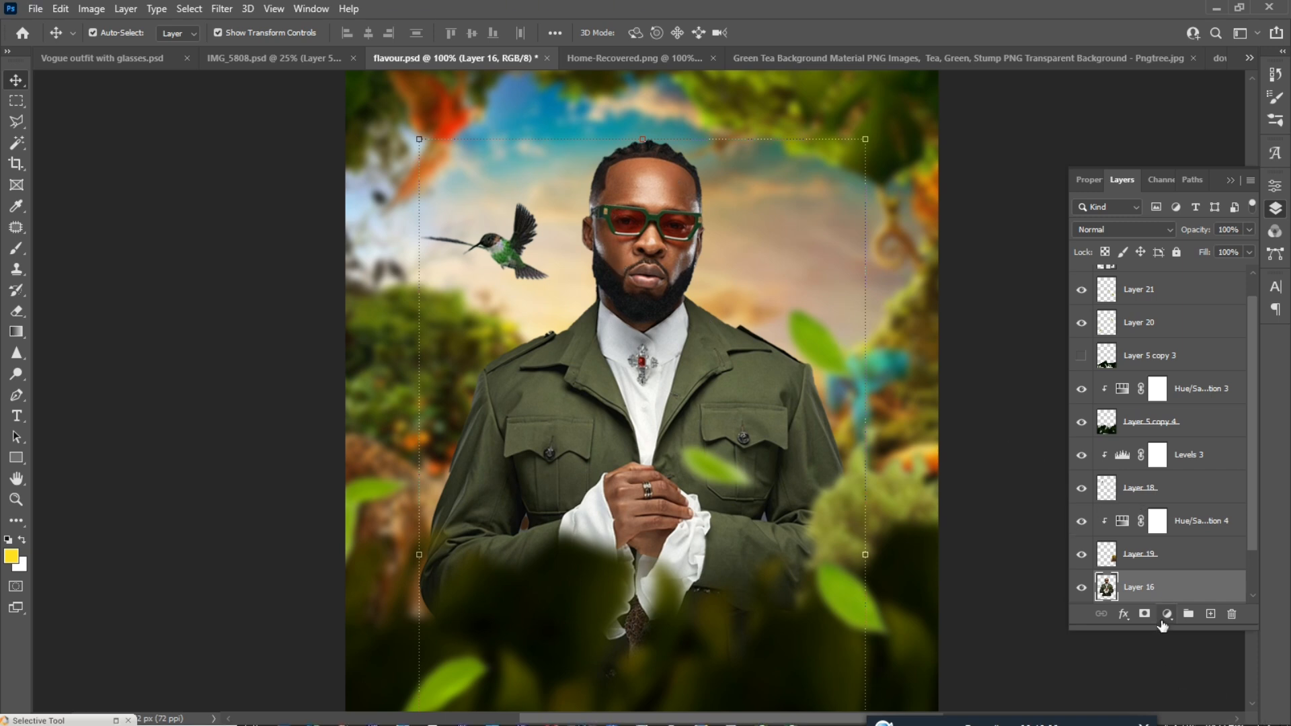
# Step: Add a yellow Solid Color fill layer (ffe827) above Layer 14 copy at the top of the layer stack
pyautogui.scroll(1, 1138, 363)
pyautogui.click(1161, 287)
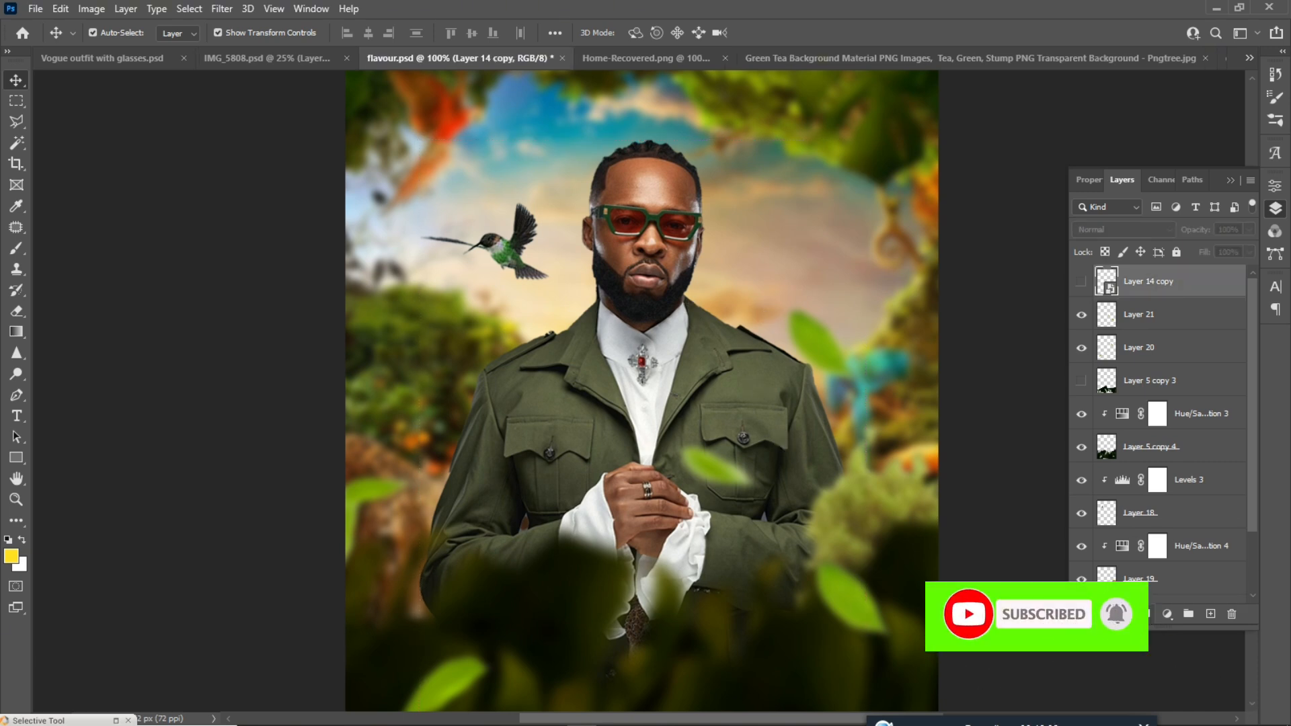
pyautogui.click(1167, 614)
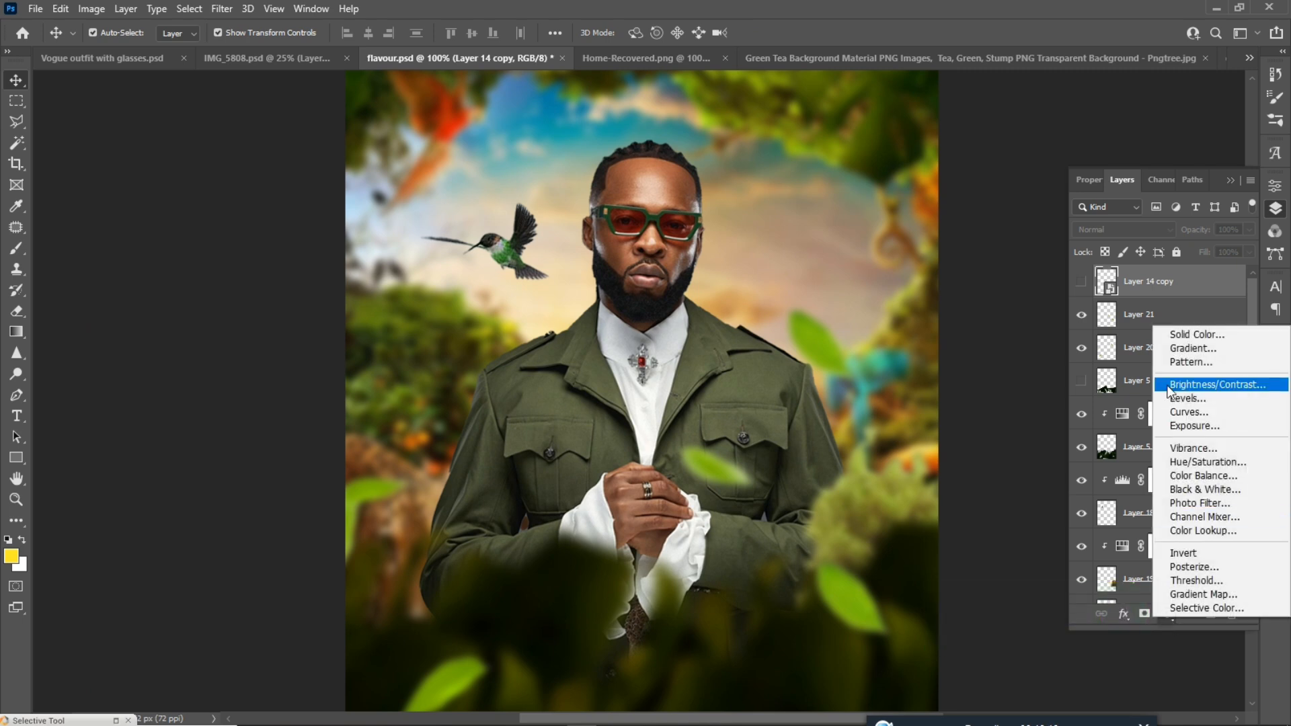
pyautogui.click(1184, 334)
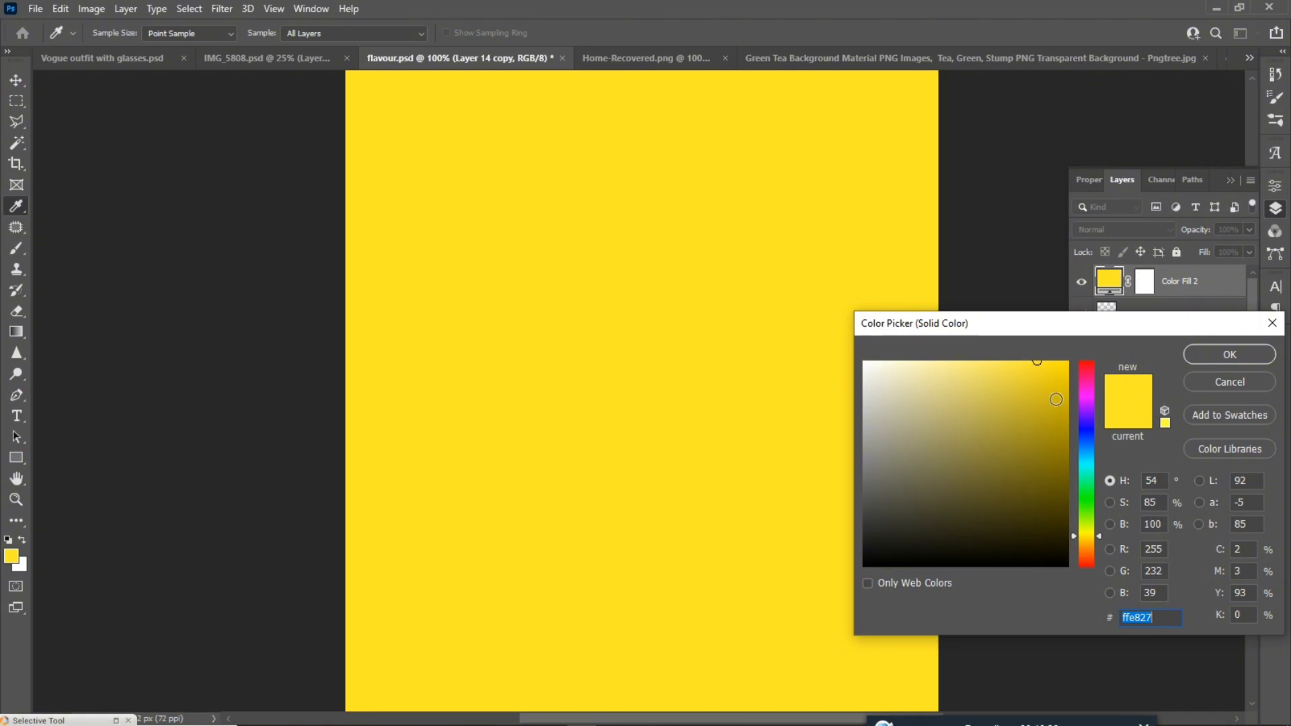
pyautogui.click(1221, 354)
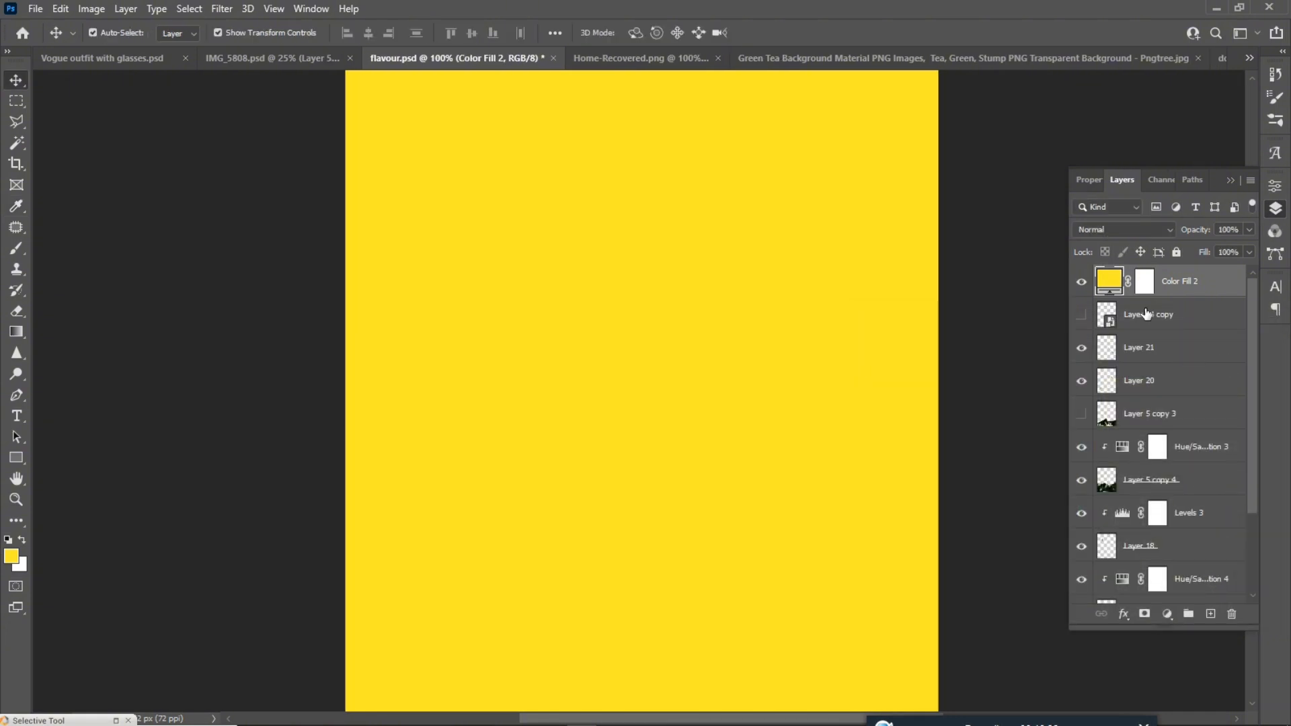
# Step: Set Color Fill 2's blend mode to Linear Dodge (Add) and invert its mask to black
pyautogui.click(1133, 232)
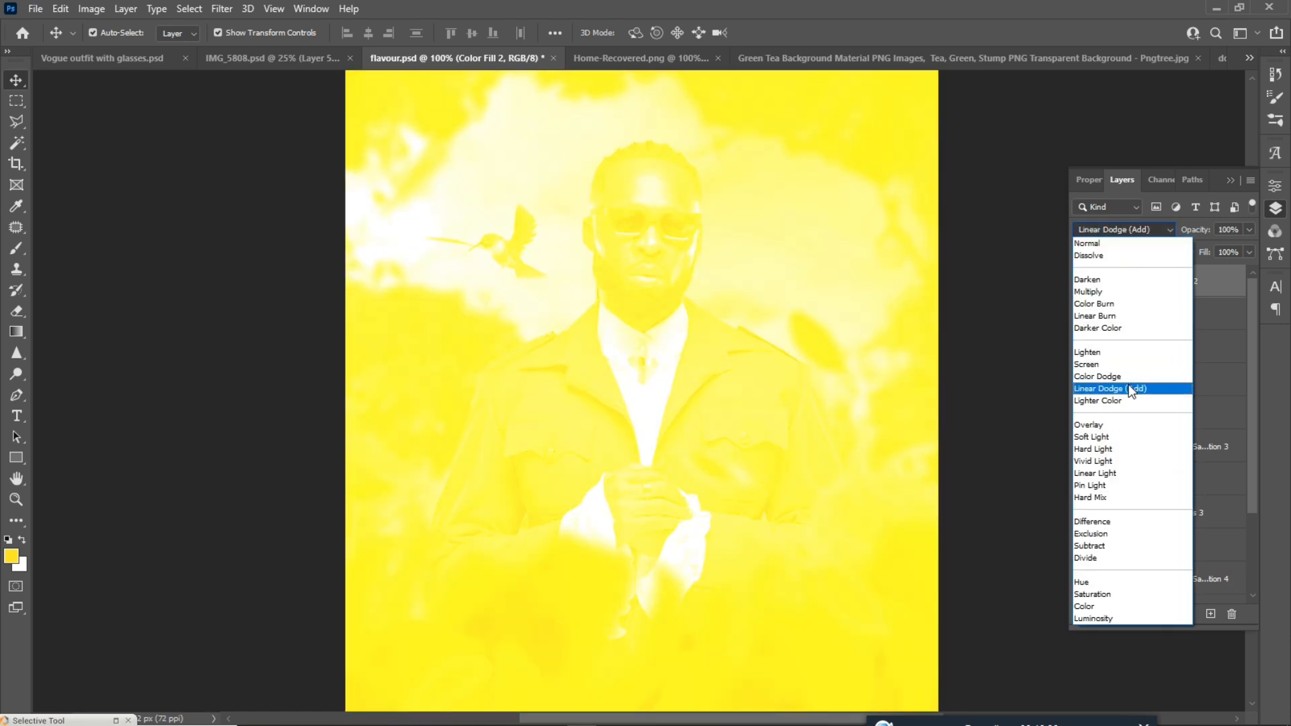
pyautogui.click(1129, 388)
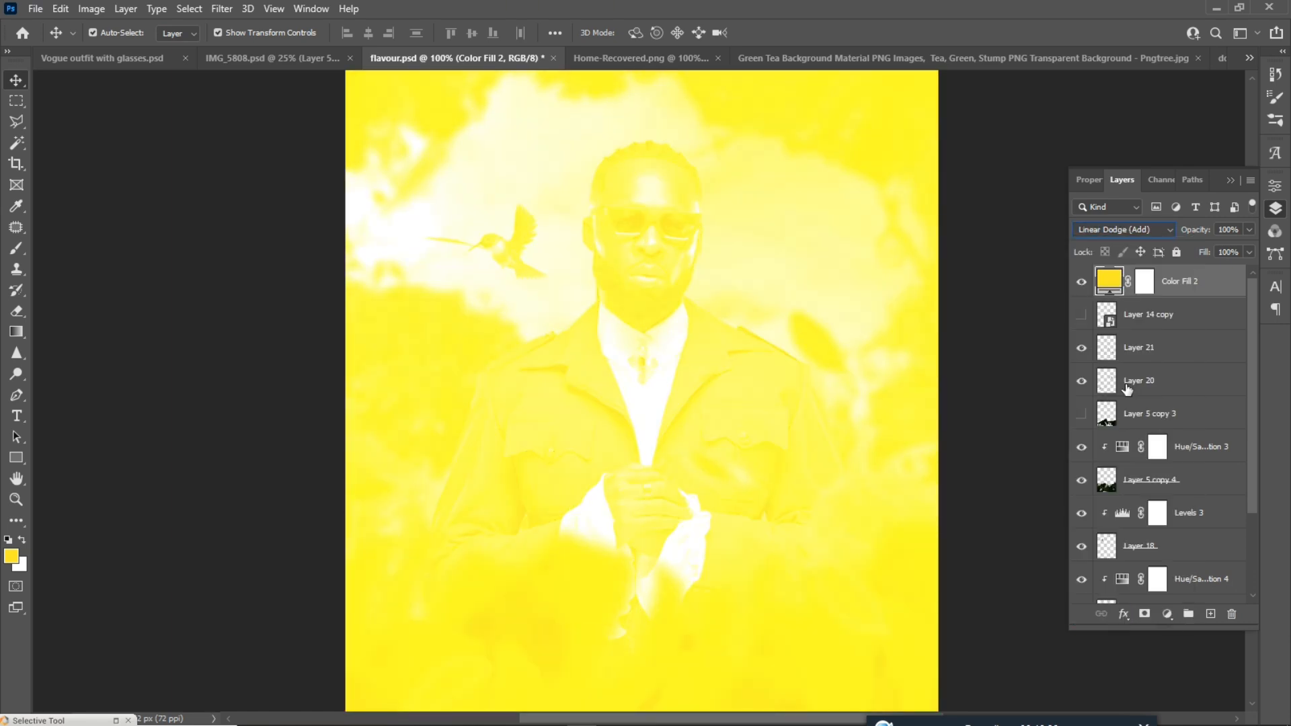
pyautogui.click(1144, 286)
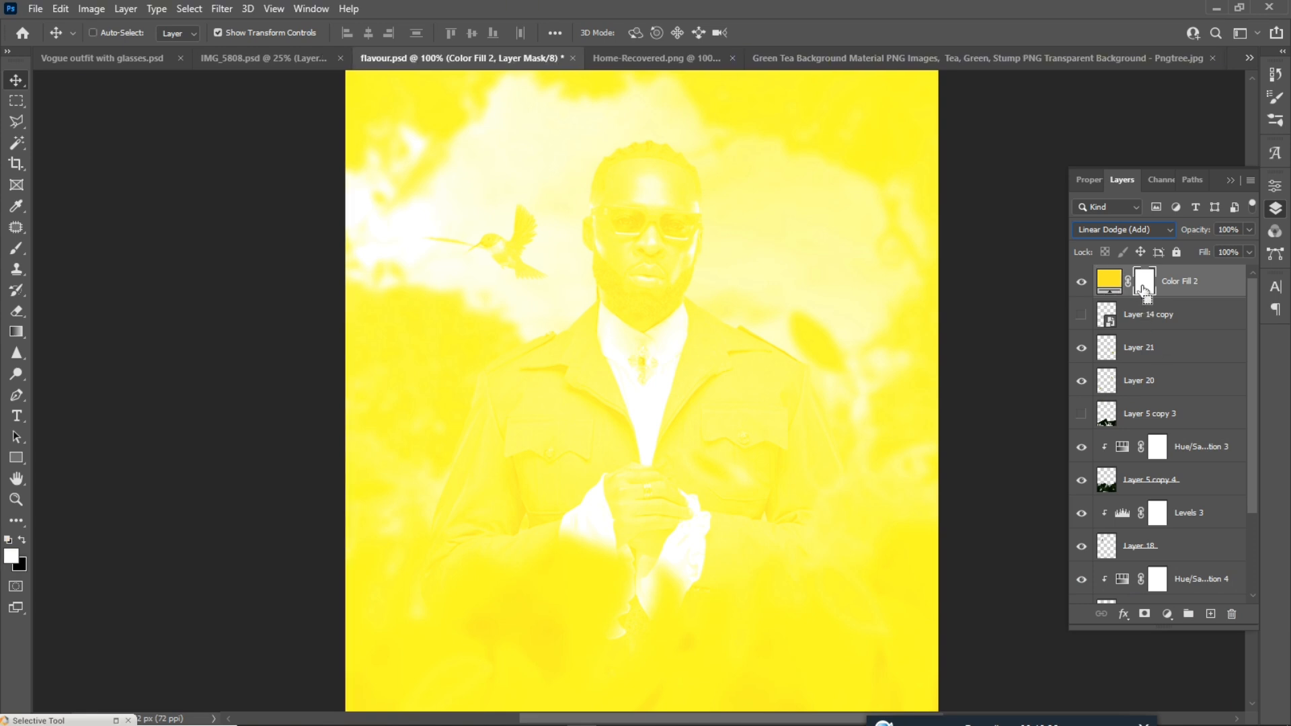
pyautogui.hotkey('ctrl', 'i')
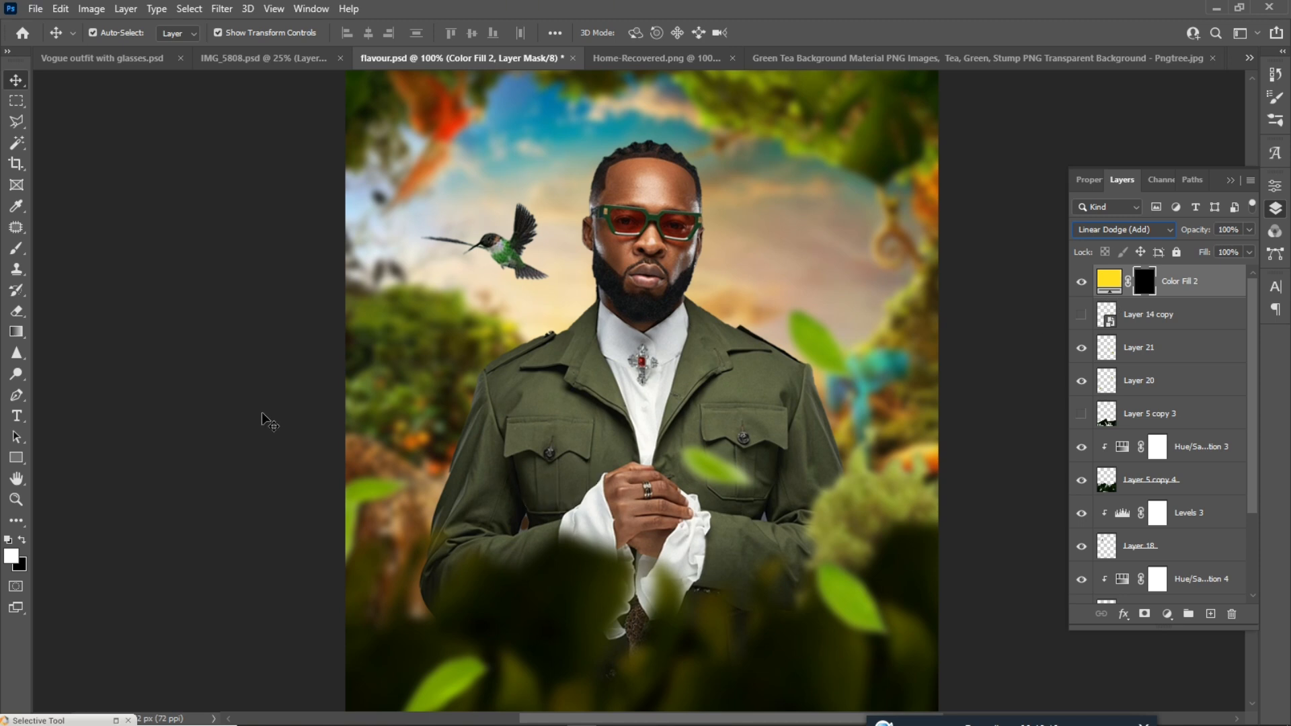
# Step: Try painting a yellow spot beside the man's neck on Color Fill 2's mask with a 100-pixel hard round brush, and undo it
pyautogui.click(24, 250)
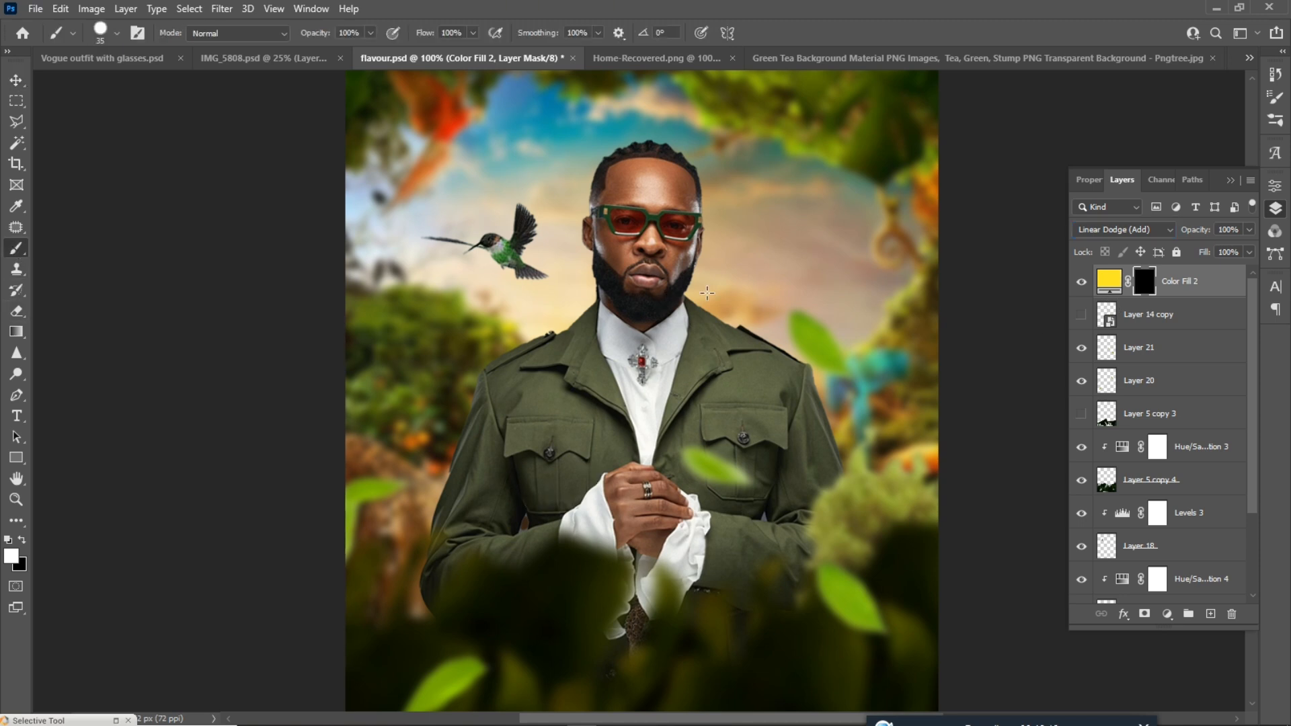
pyautogui.press(']')
pyautogui.press(']')
pyautogui.press(']')
pyautogui.press(']')
pyautogui.press(']')
pyautogui.press(']')
pyautogui.press(']')
pyautogui.click(707, 297)
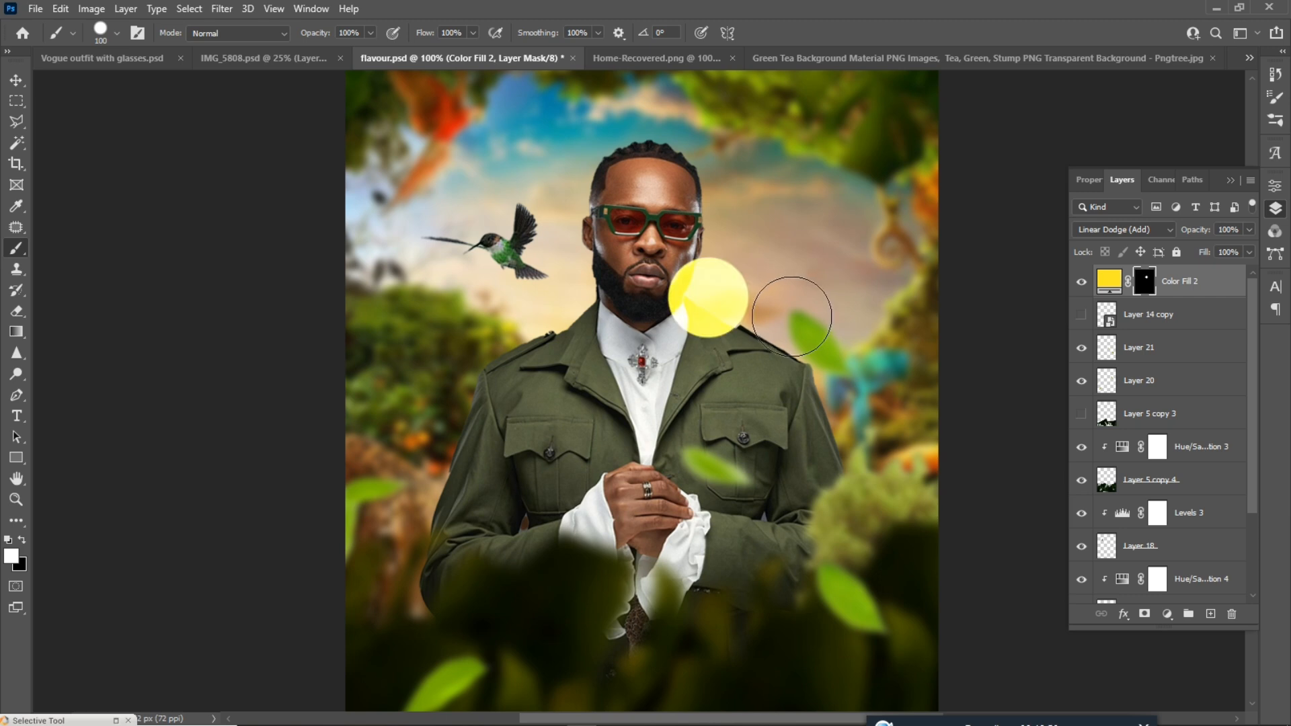
pyautogui.hotkey('ctrl', 'z')
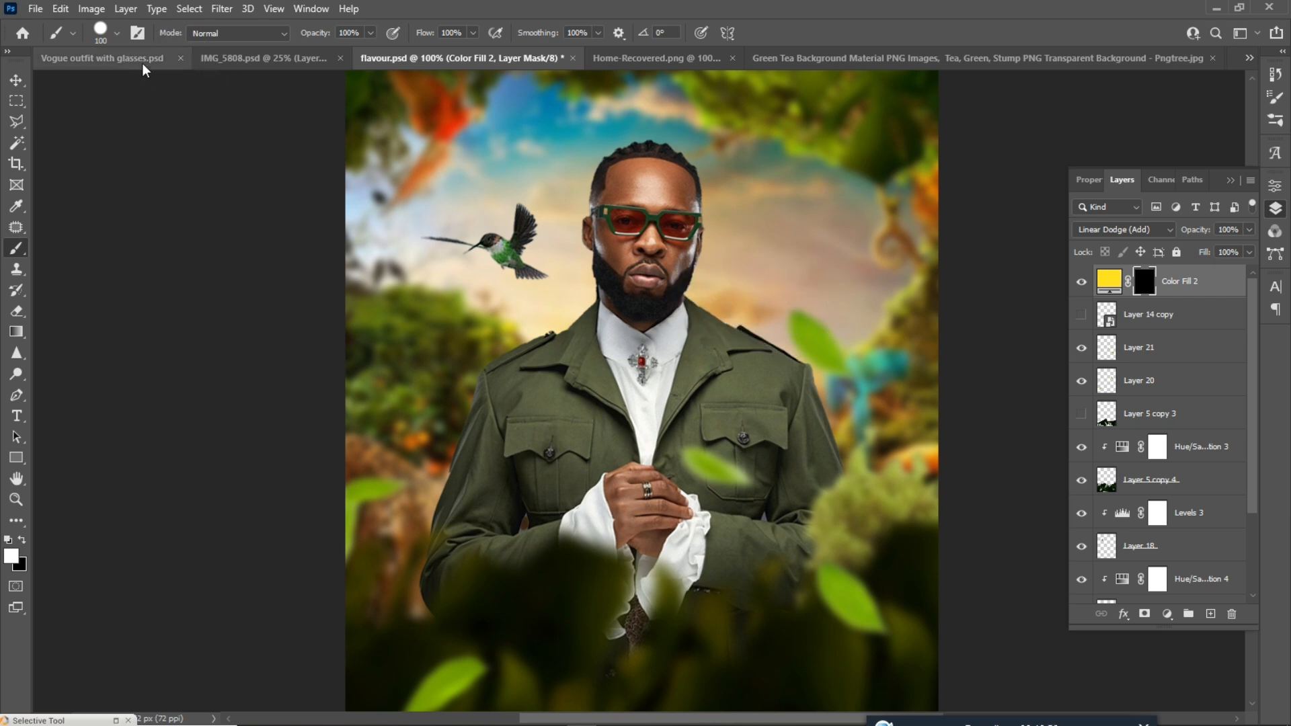
# Step: Paint a white glow above each of the man's shoulders on Color Fill 2's mask with a 250-pixel Soft Round brush
pyautogui.click(115, 34)
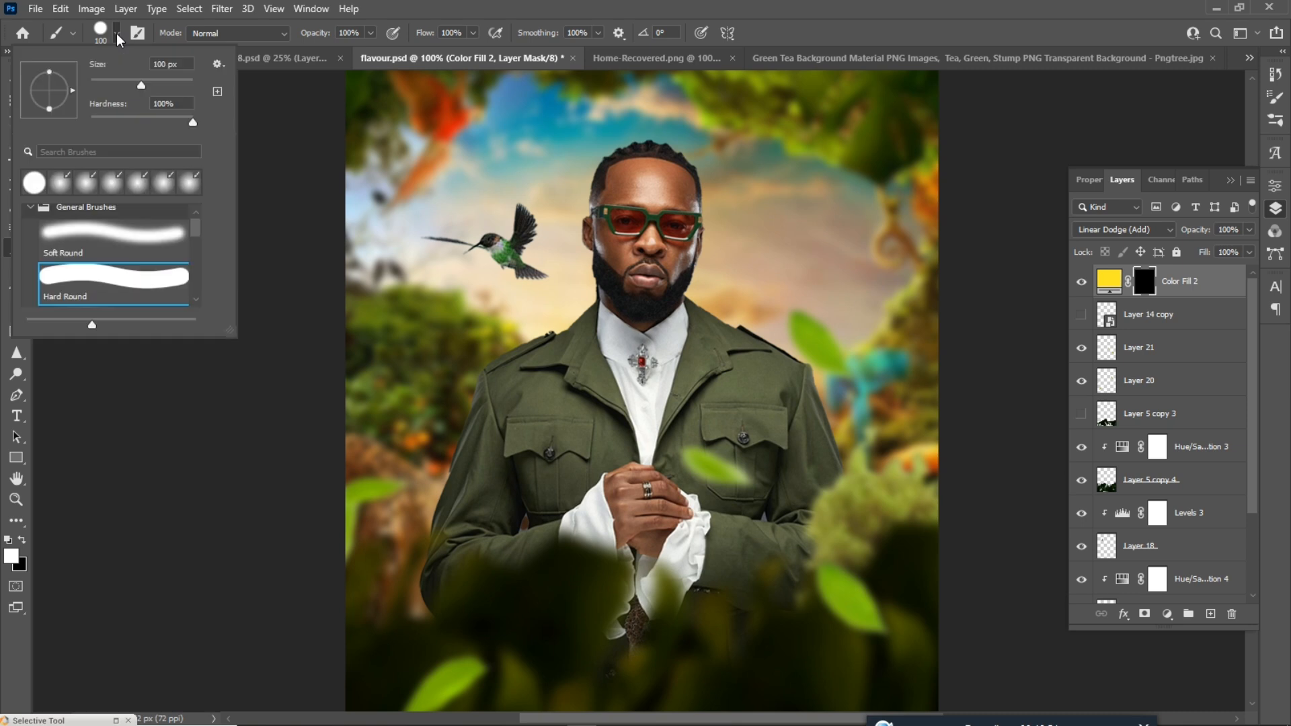
pyautogui.click(101, 233)
pyautogui.click(716, 309)
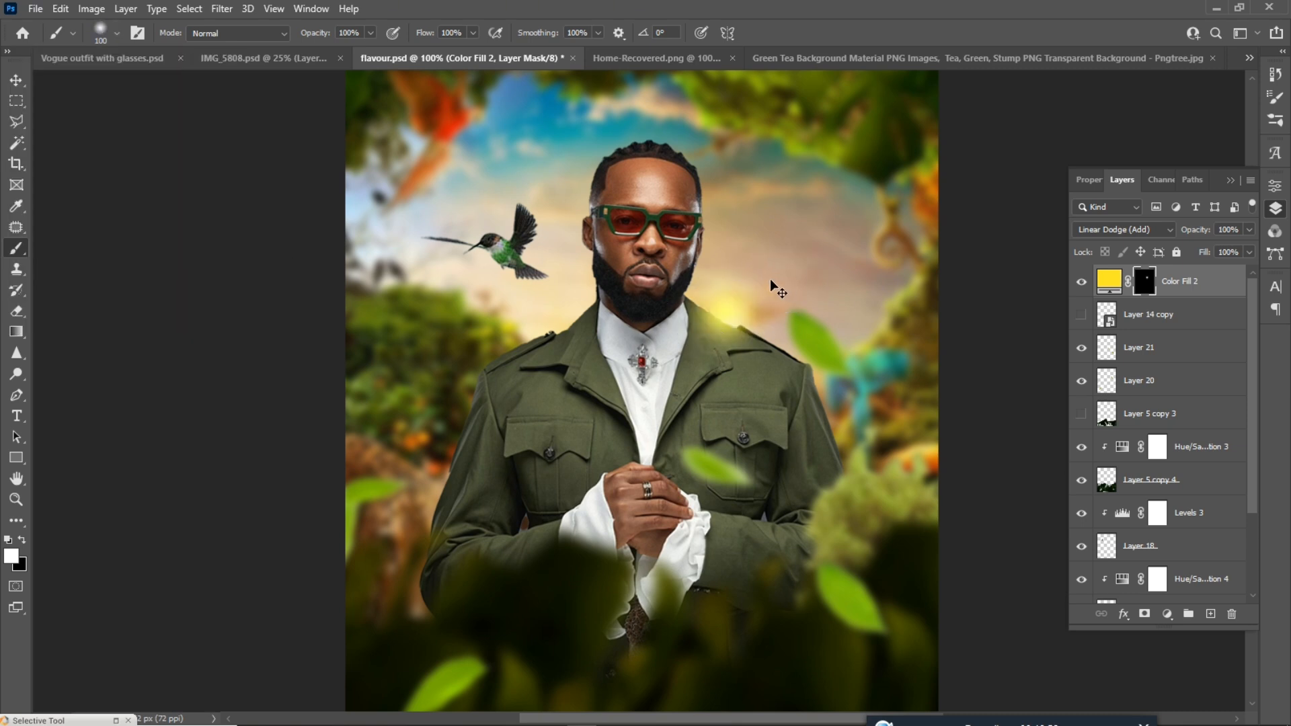
pyautogui.hotkey('ctrl', 'z')
pyautogui.press(']')
pyautogui.press(']')
pyautogui.press(']')
pyautogui.press(']')
pyautogui.press(']')
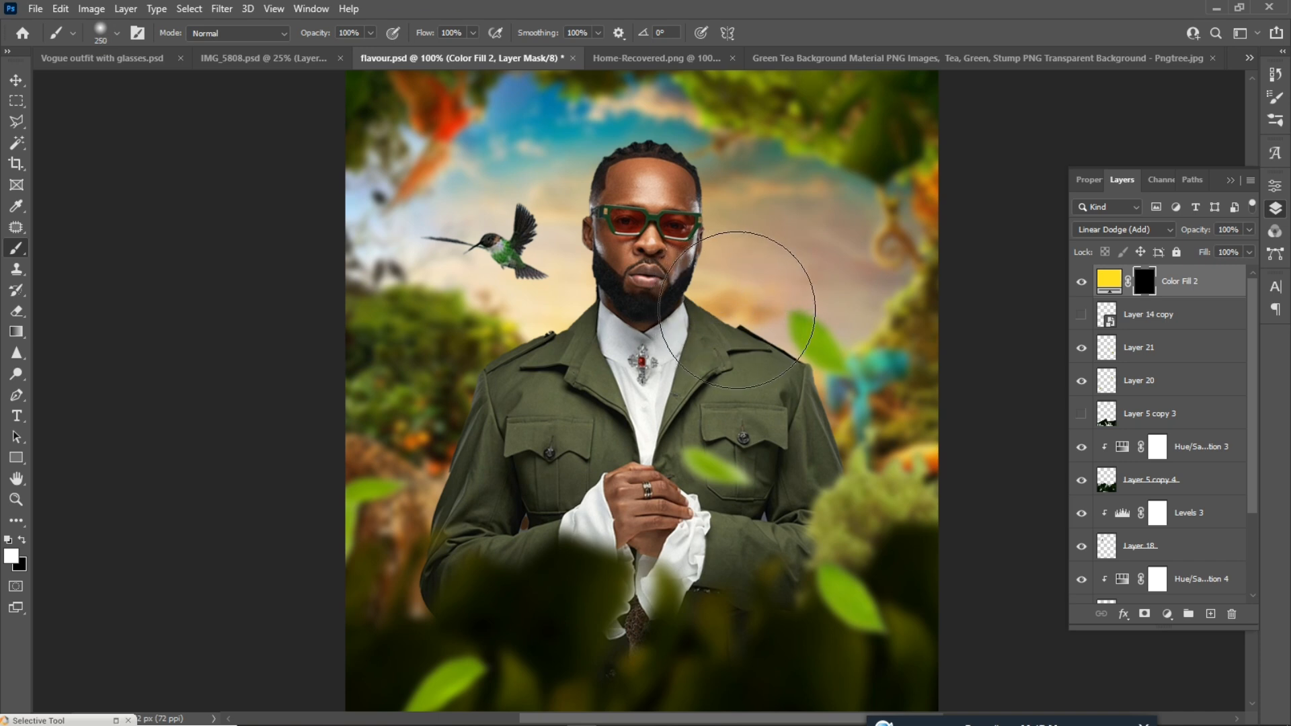
pyautogui.click(733, 309)
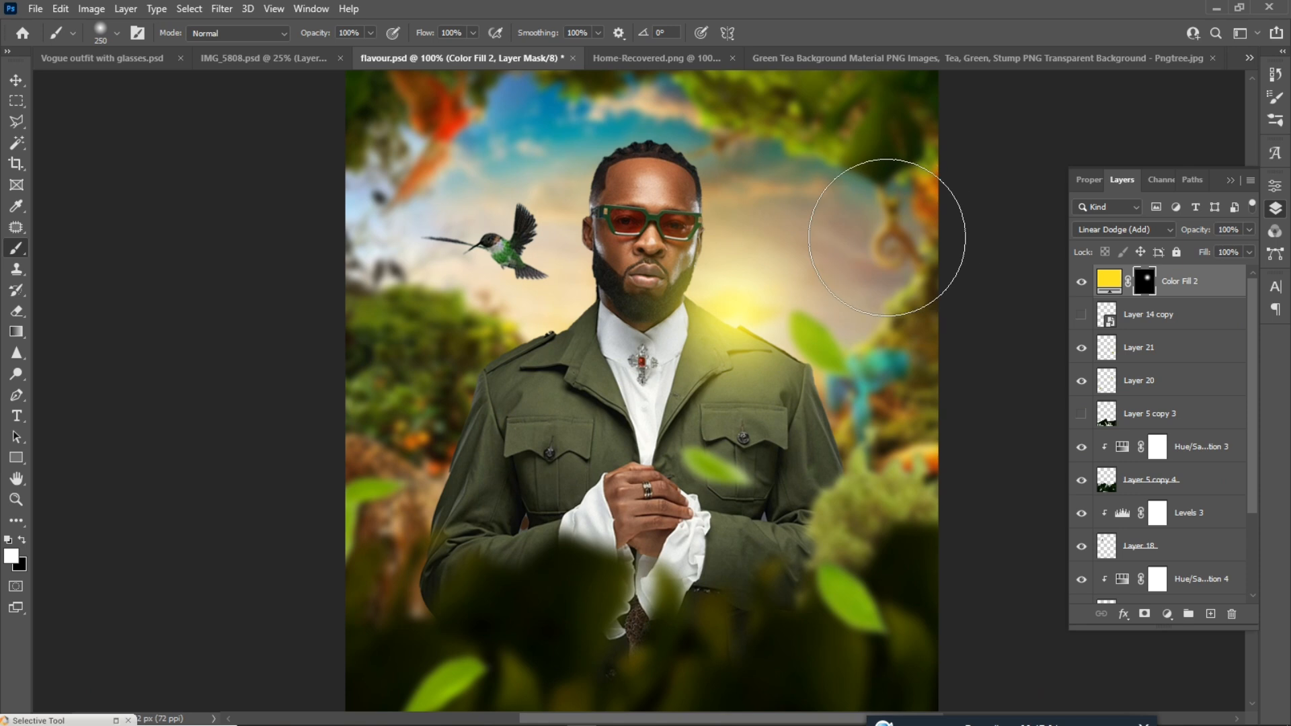
pyautogui.click(551, 311)
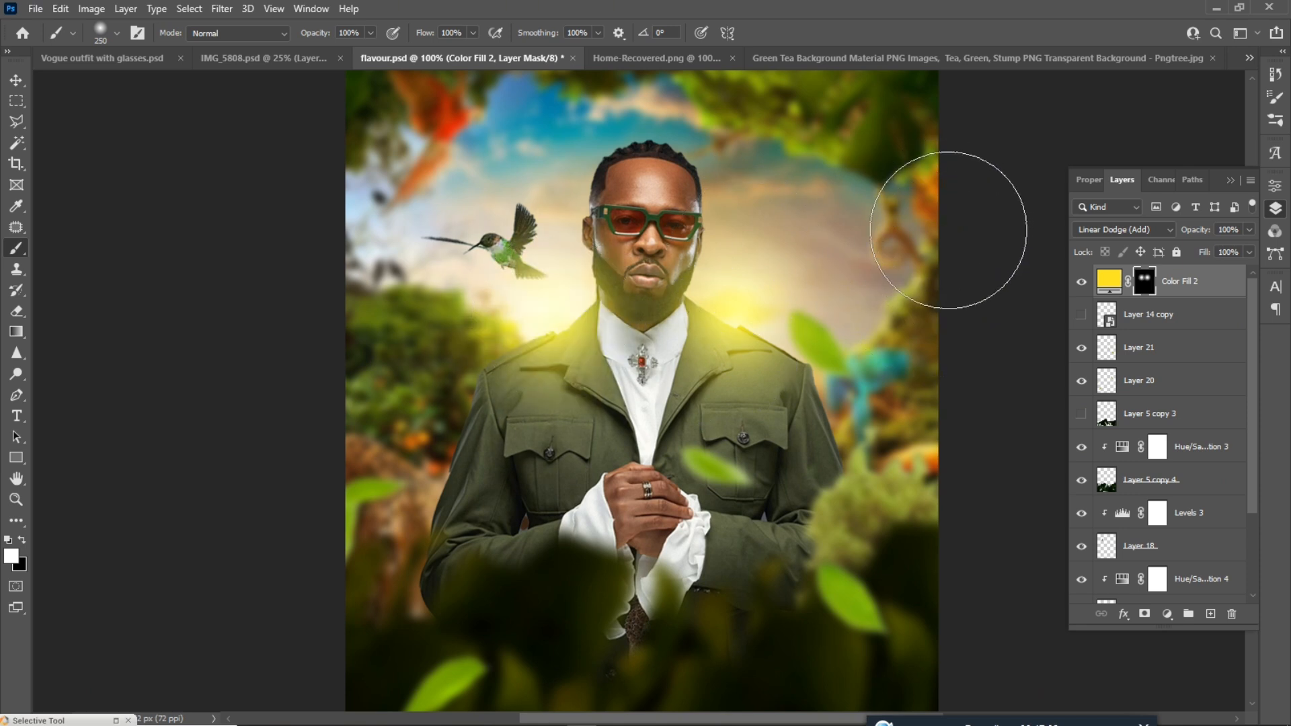
# Step: Change the Color Fill 2 glow colour from yellow to orange (ff7327)
pyautogui.doubleClick(1107, 287)
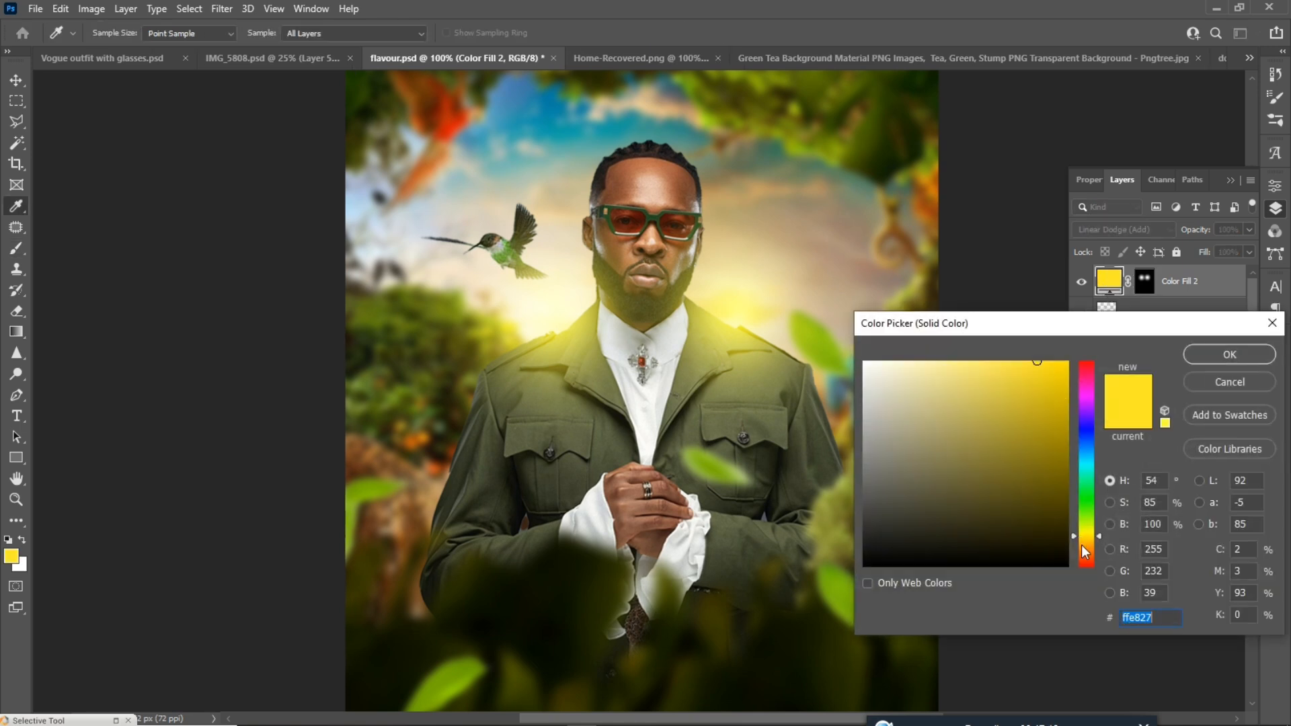
pyautogui.moveTo(1084, 538); pyautogui.dragTo(1086, 554)
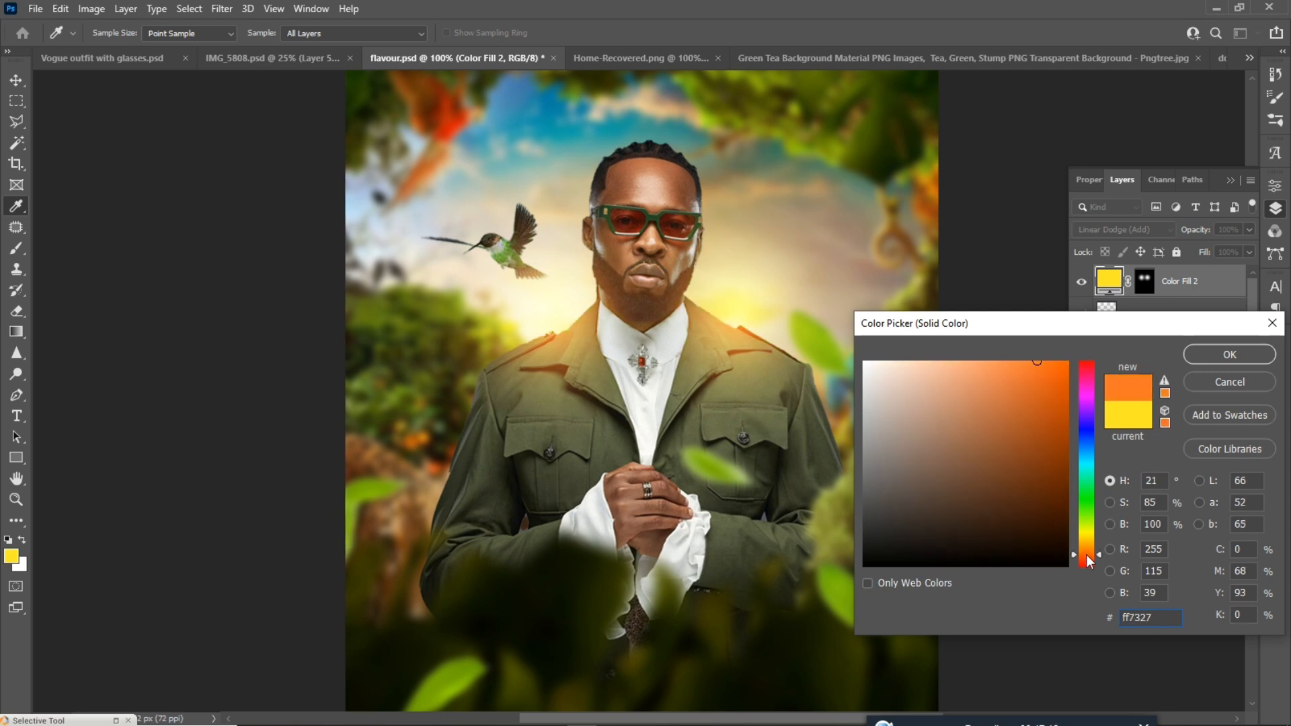
pyautogui.click(1236, 352)
pyautogui.hotkey('ctrl', '-')
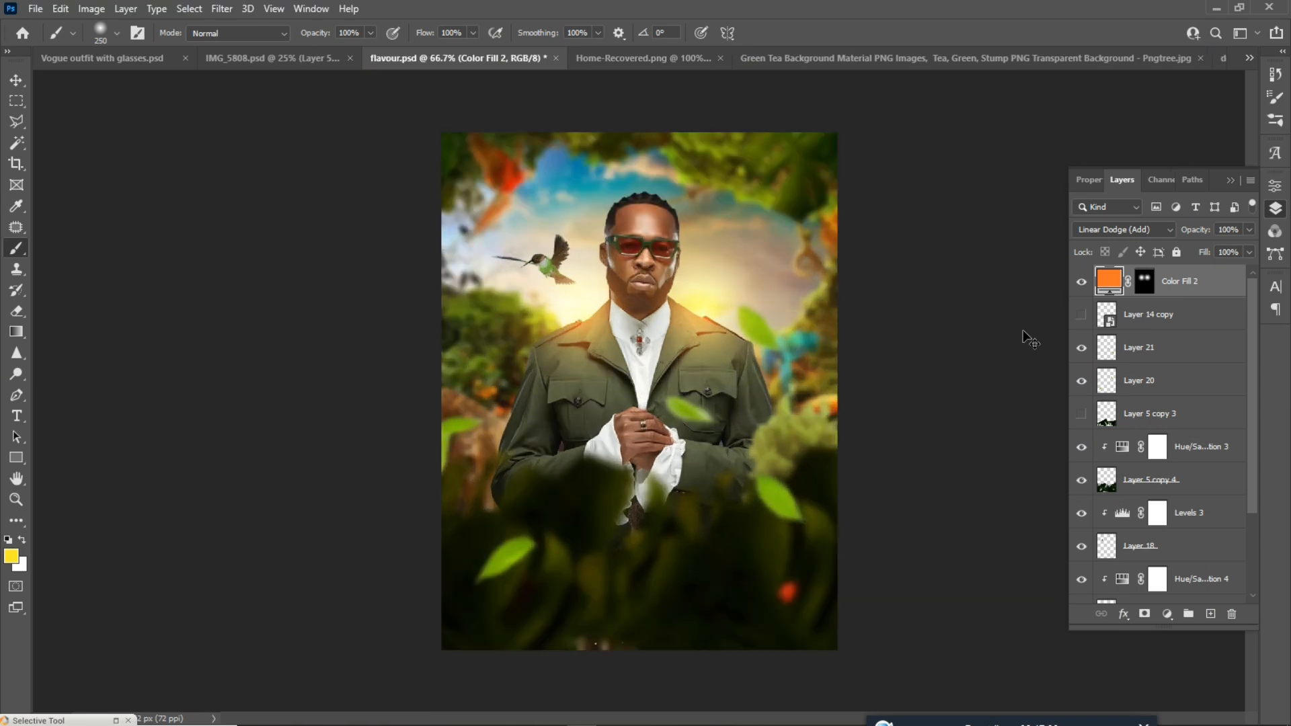
pyautogui.hotkey('ctrl', '+')
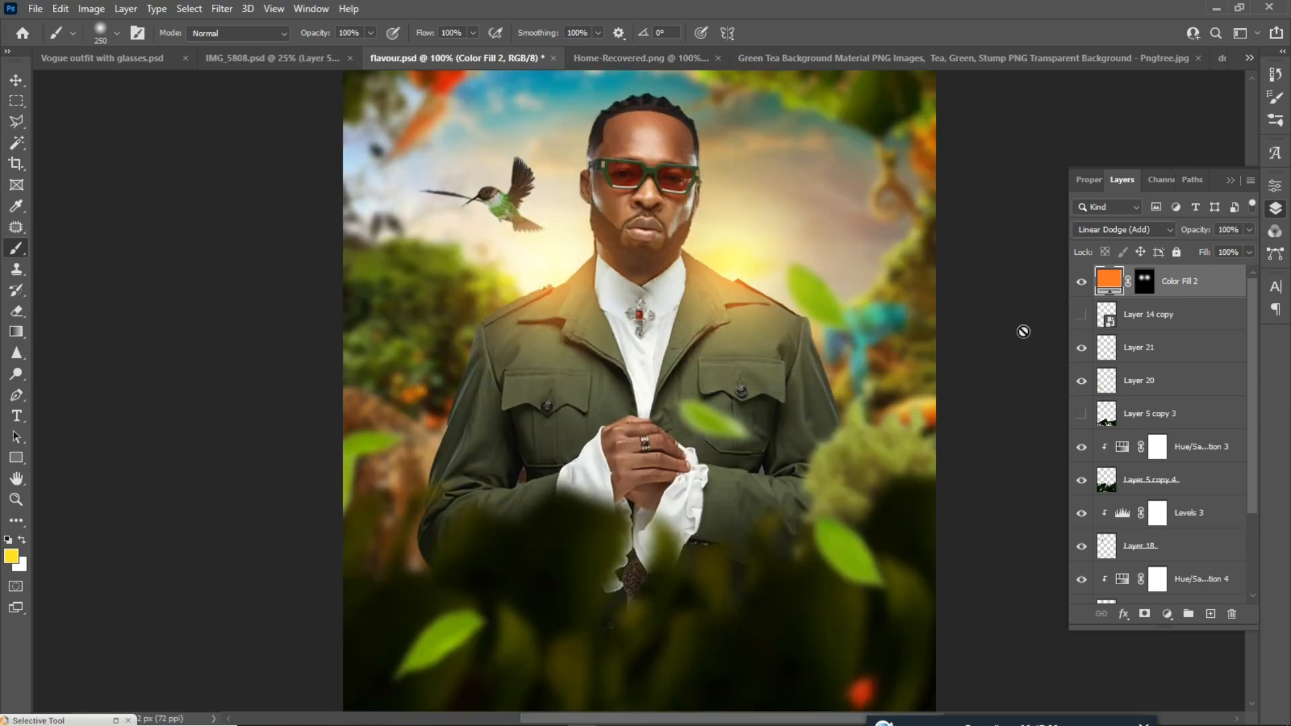
pyautogui.moveTo(633, 124); pyautogui.dragTo(627, 204)
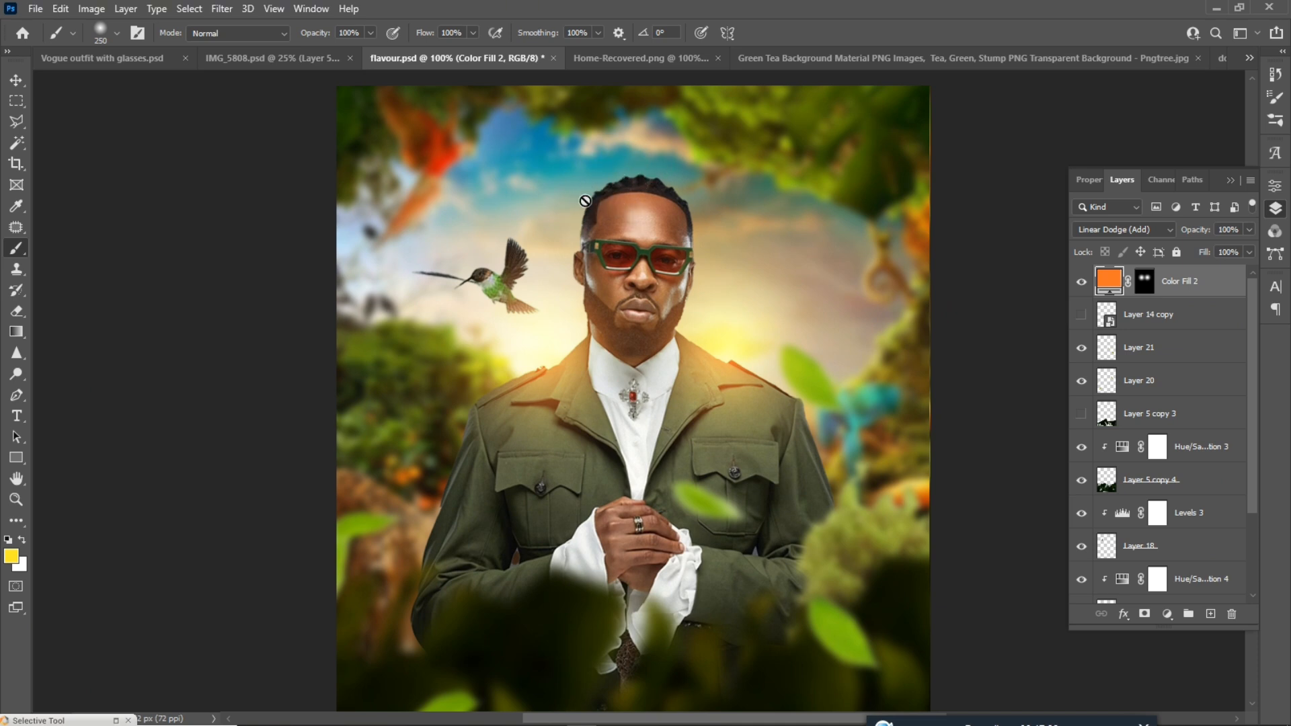
# Step: Sample the blue of the upper sky (3782a9) as the foreground colour
pyautogui.click(16, 79)
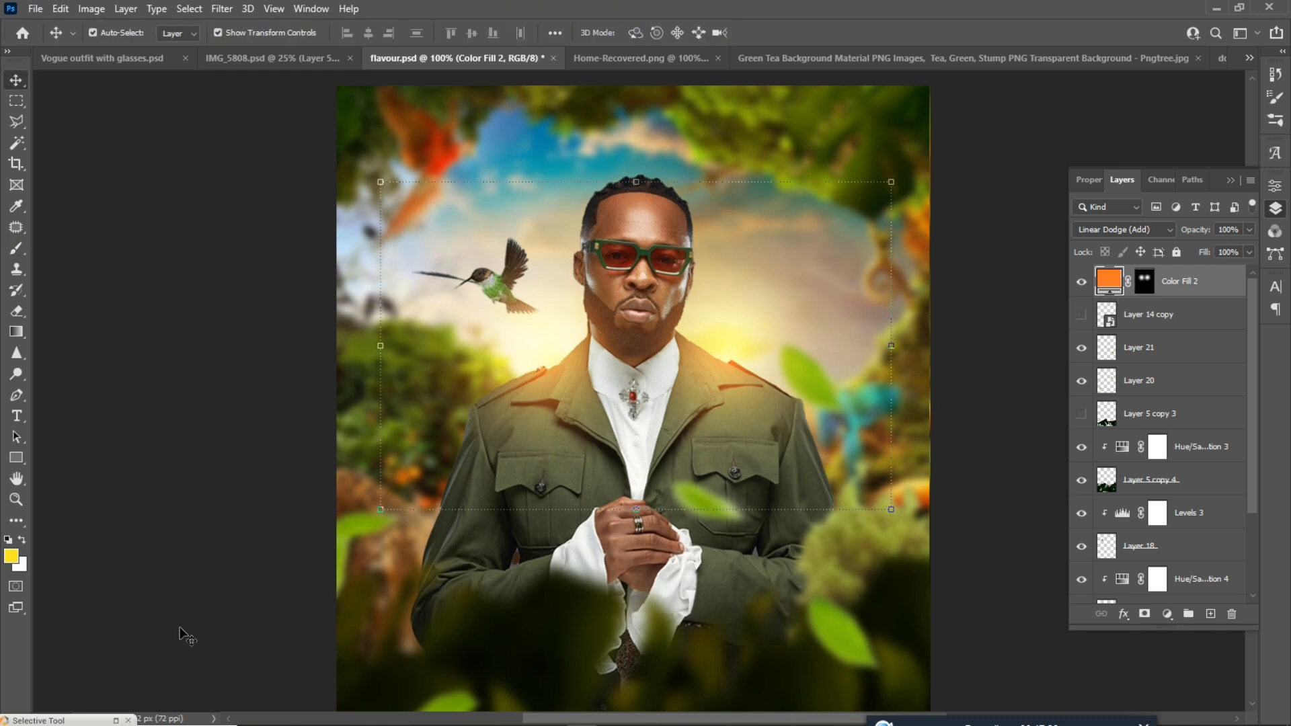
pyautogui.click(11, 556)
pyautogui.click(521, 135)
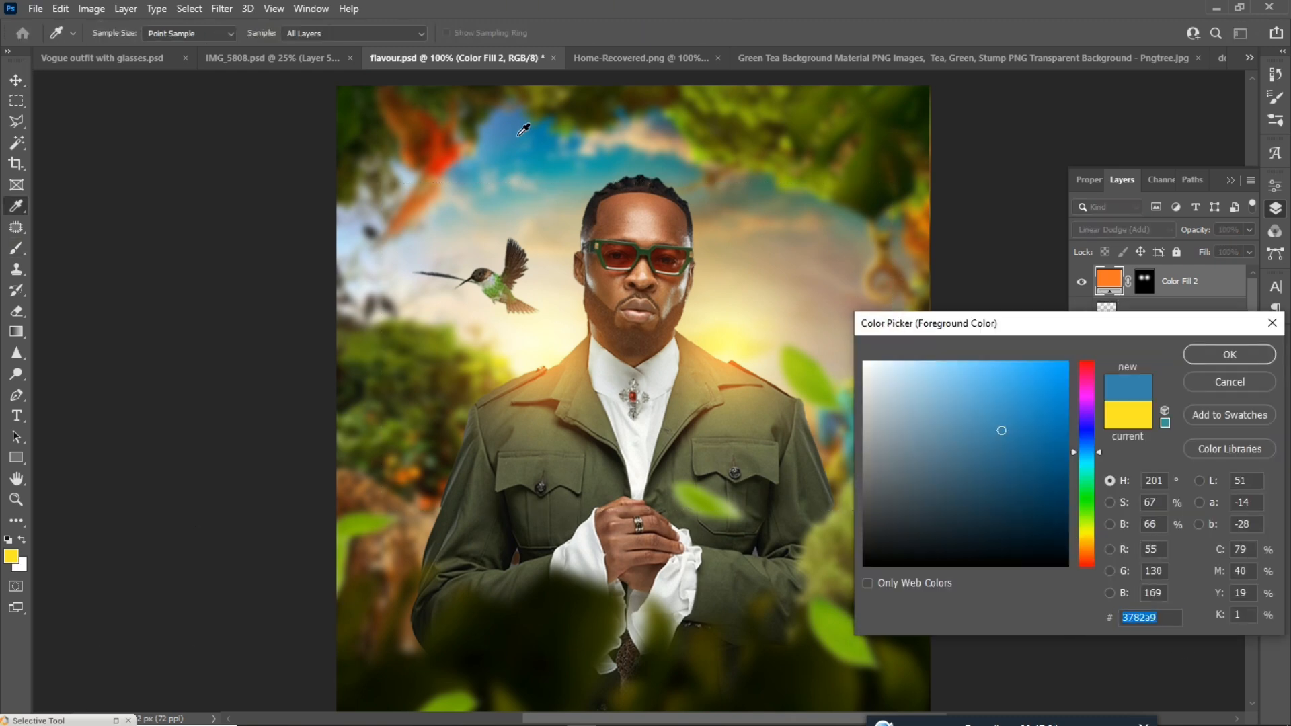
pyautogui.click(1215, 357)
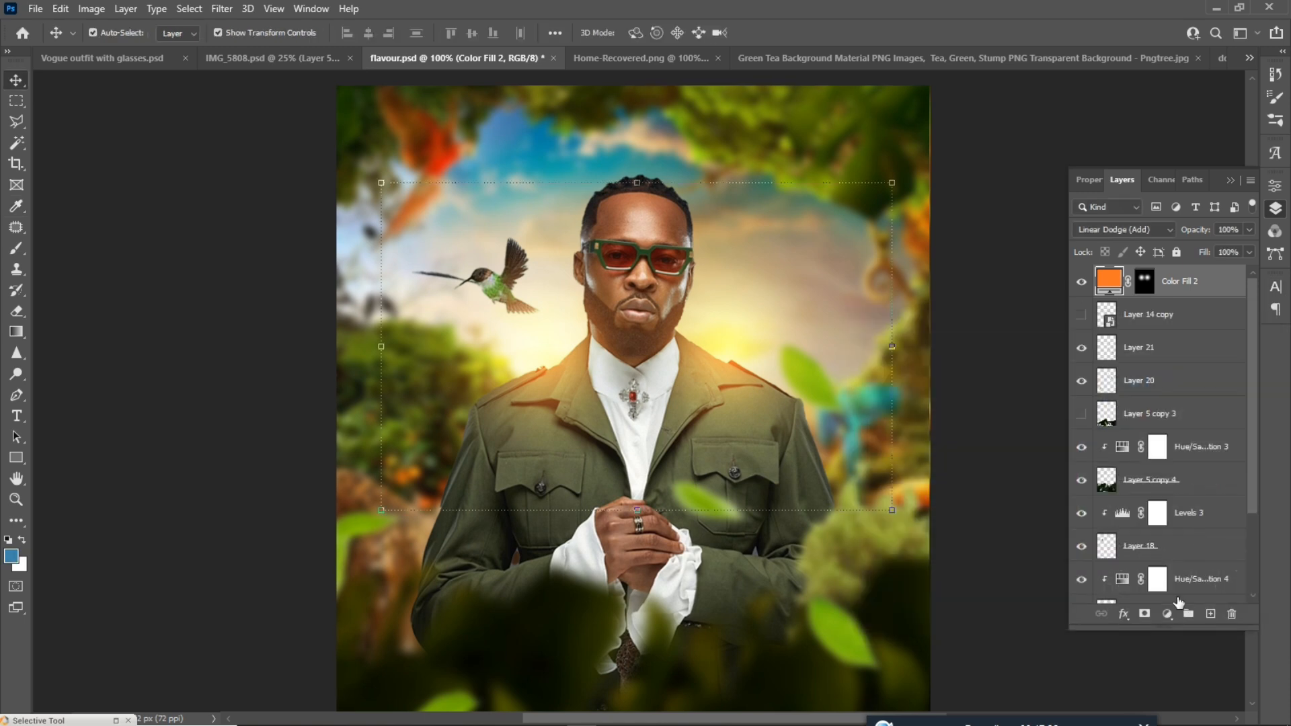
pyautogui.click(1167, 615)
pyautogui.click(1193, 331)
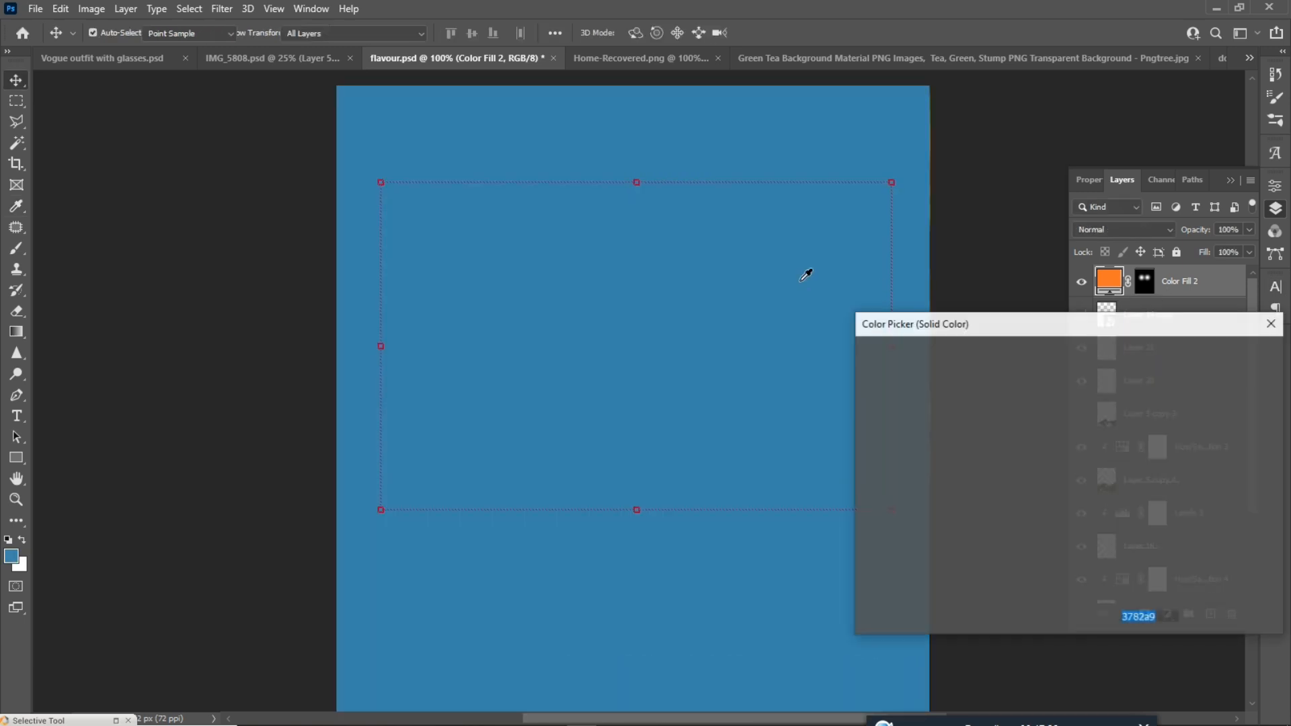
pyautogui.click(1229, 380)
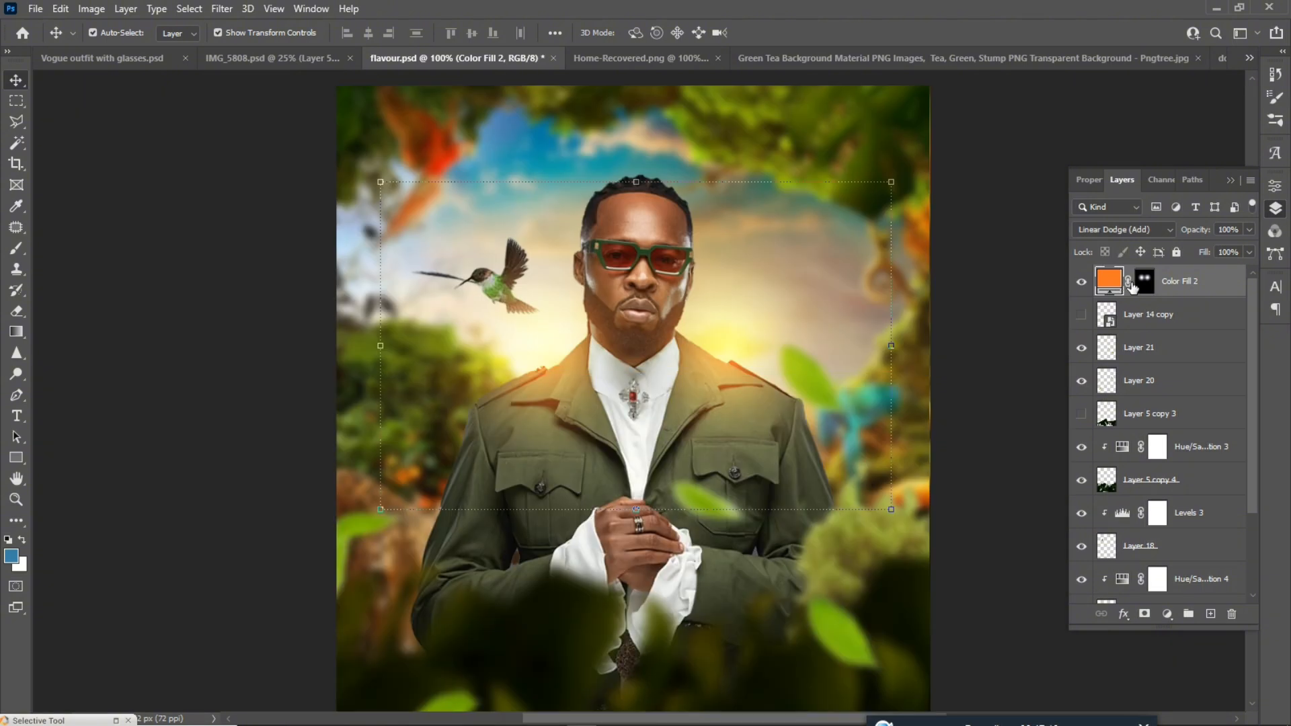
# Step: Add a blue Solid Color fill layer (3782a9) above Color Fill 2 at the top of the layer stack
pyautogui.click(1167, 615)
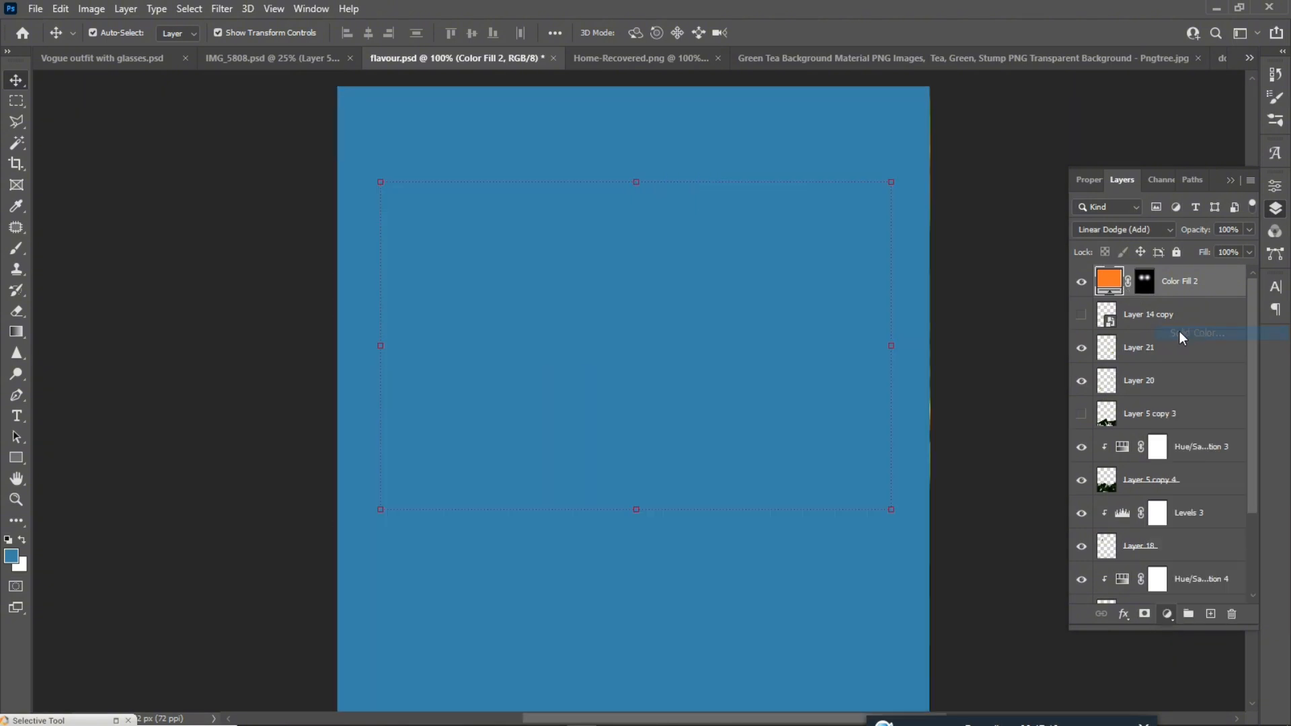
pyautogui.click(1179, 331)
pyautogui.click(1238, 351)
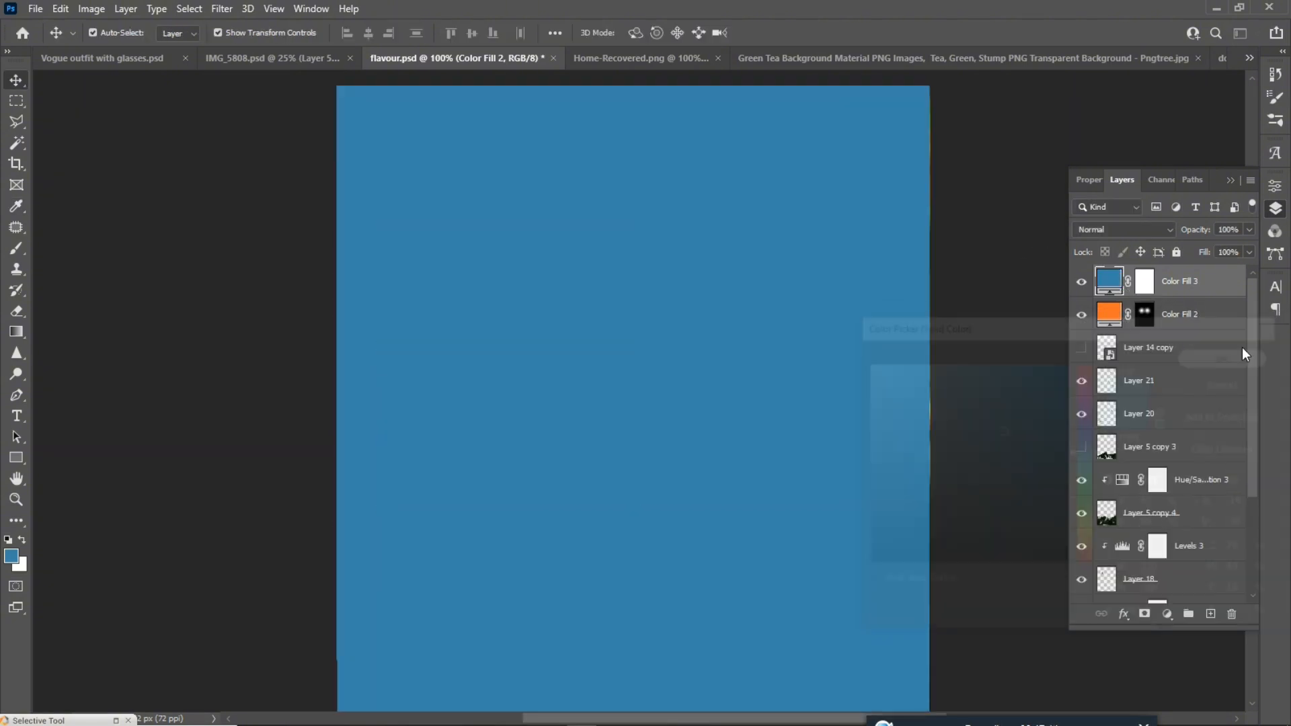
# Step: Set Color Fill 3's blend mode to Linear Dodge (Add) and fill its mask with black
pyautogui.click(1145, 287)
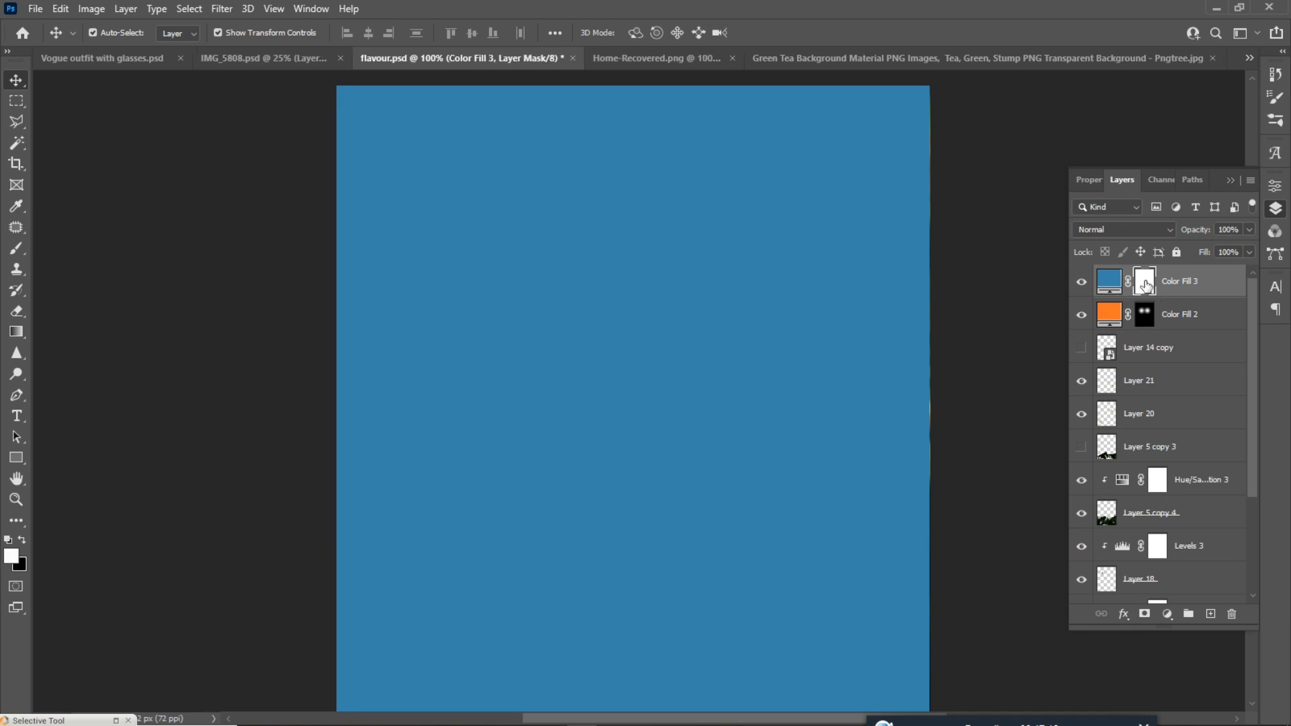
pyautogui.click(1108, 282)
pyautogui.click(1112, 234)
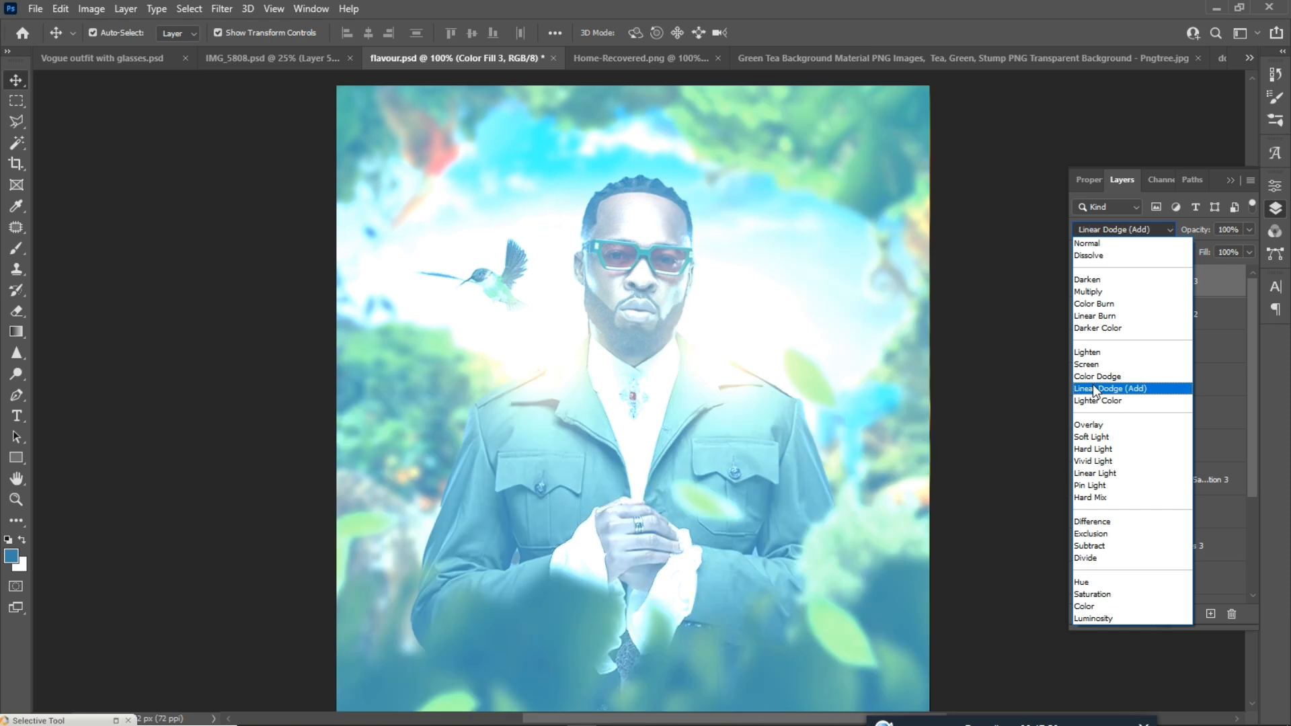
pyautogui.click(1096, 389)
pyautogui.click(1156, 288)
pyautogui.press('d')
pyautogui.hotkey('ctrl', 'BackSpace')
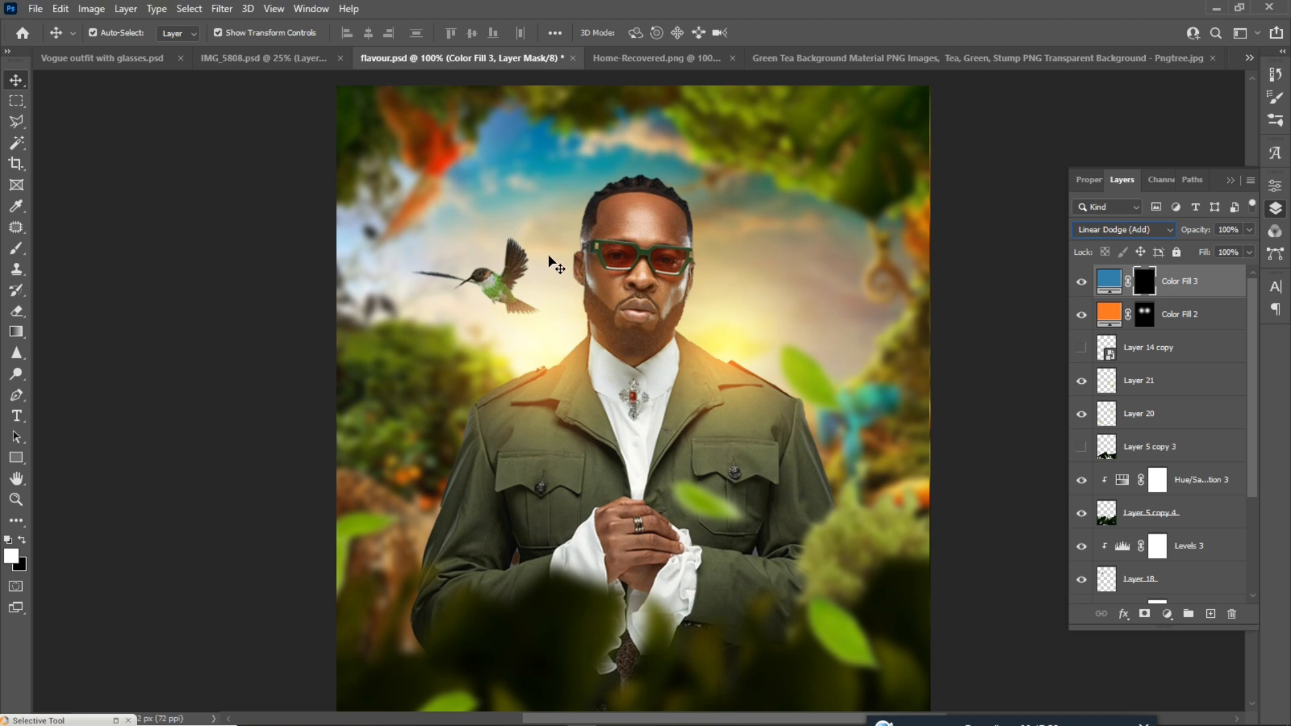
# Step: Paint a blue glow along the hairline nearest the hummingbird on Color Fill 3's mask with a 175-pixel soft round brush in white
pyautogui.click(17, 249)
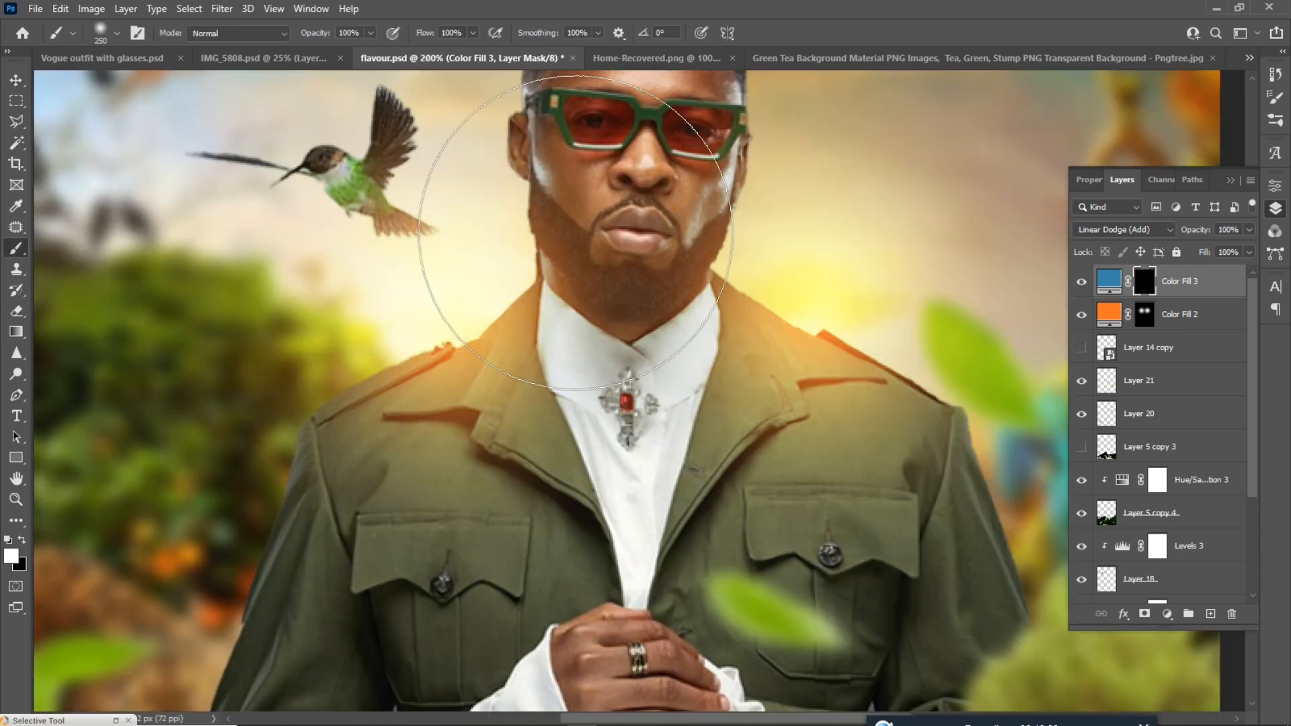
pyautogui.moveTo(571, 222); pyautogui.dragTo(567, 411)
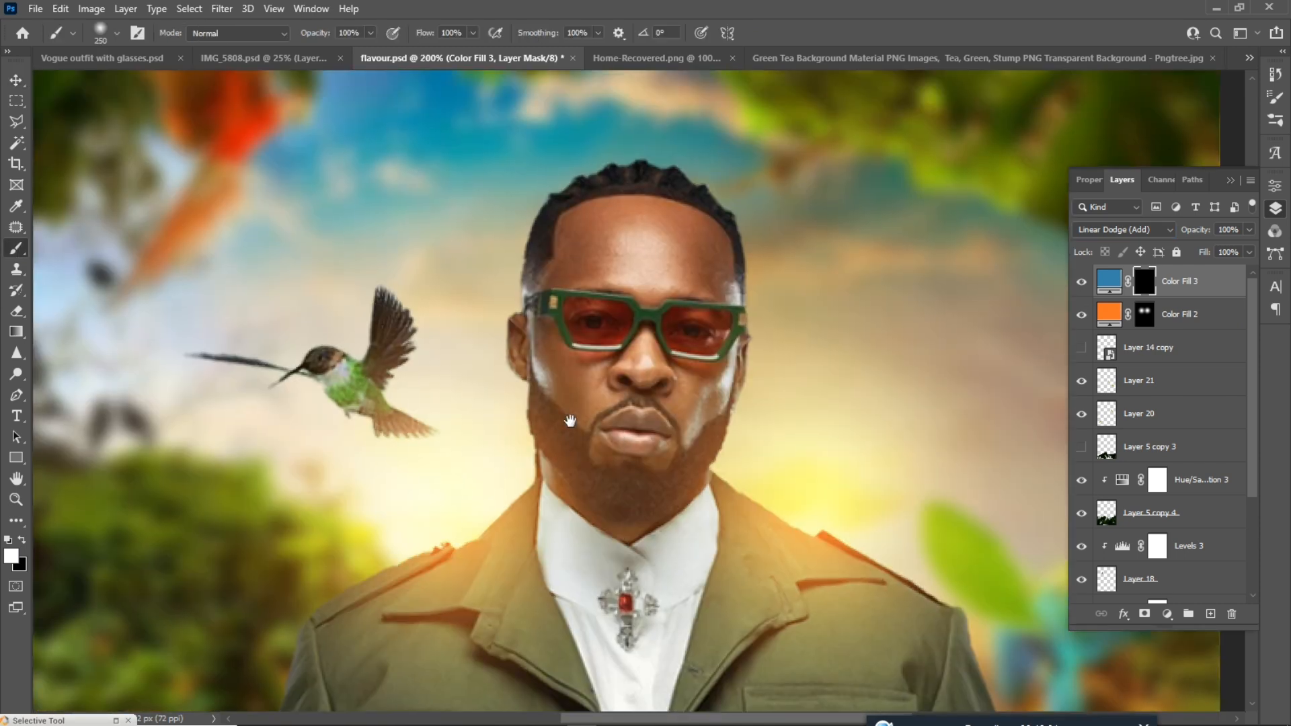
pyautogui.press('[')
pyautogui.press('[')
pyautogui.press('[')
pyautogui.press('[')
pyautogui.press('[')
pyautogui.press('[')
pyautogui.press('[')
pyautogui.press('[')
pyautogui.press('[')
pyautogui.press('[')
pyautogui.moveTo(514, 232); pyautogui.dragTo(537, 203)
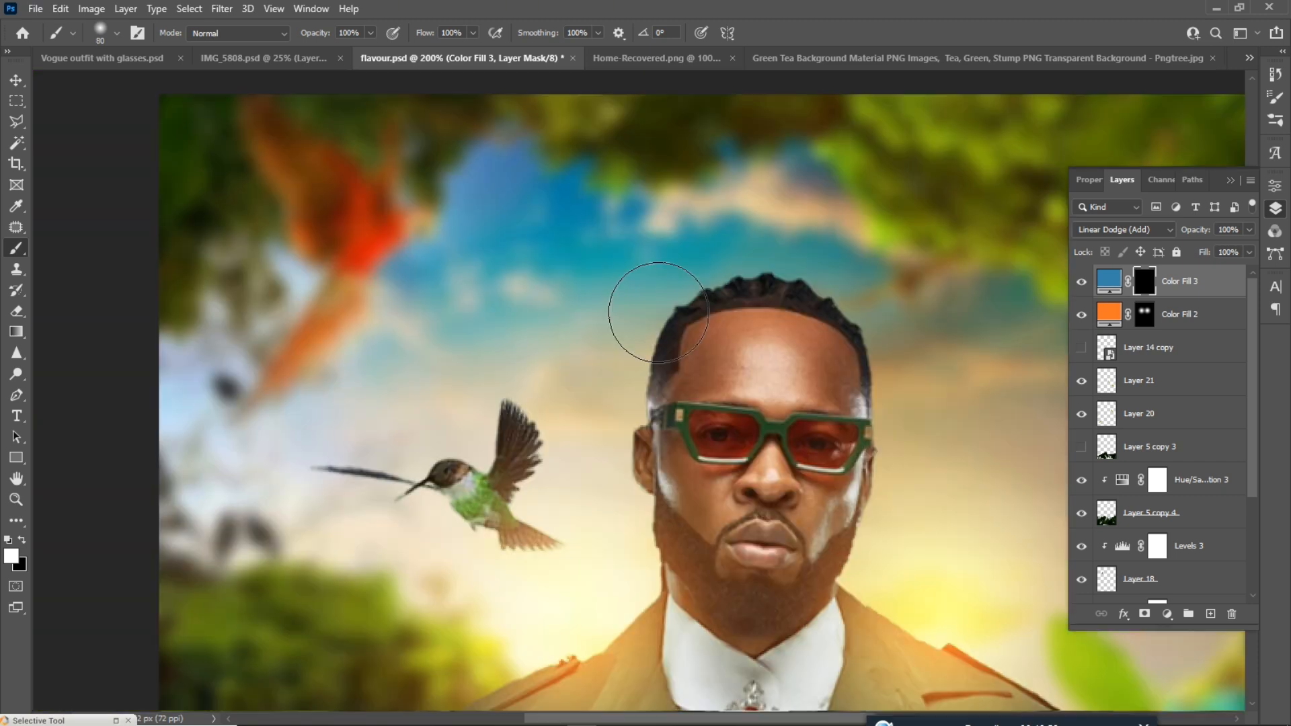
pyautogui.press(']')
pyautogui.press(']')
pyautogui.press(']')
pyautogui.press(']')
pyautogui.press(']')
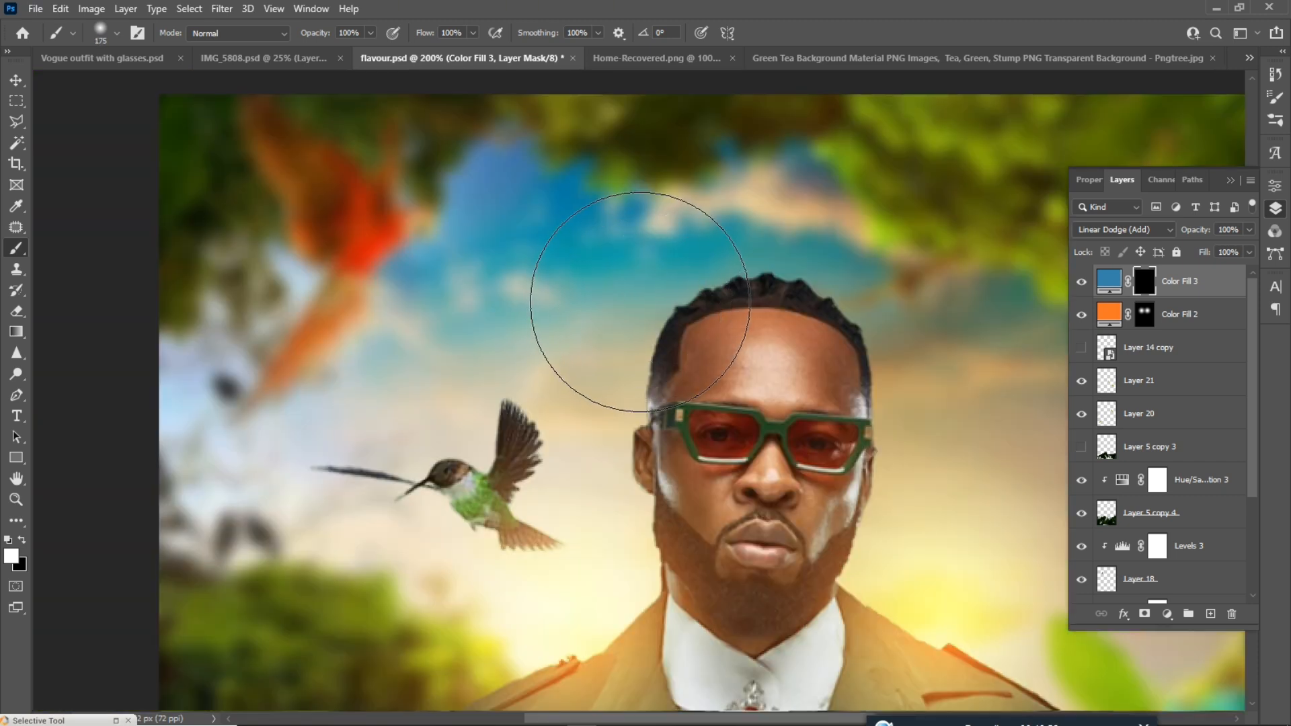
pyautogui.moveTo(639, 301); pyautogui.dragTo(668, 279)
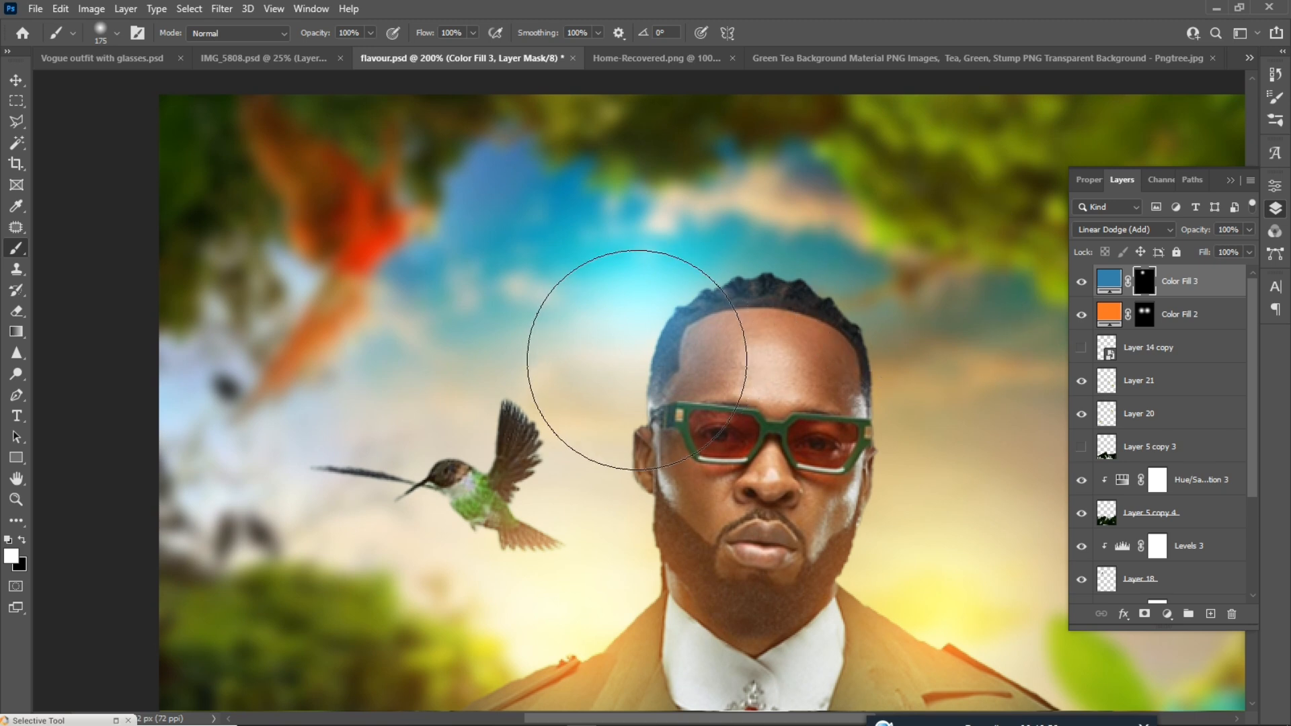
# Step: Darken the Color Fill 3 glow colour to deep blue (092635)
pyautogui.click(1106, 284)
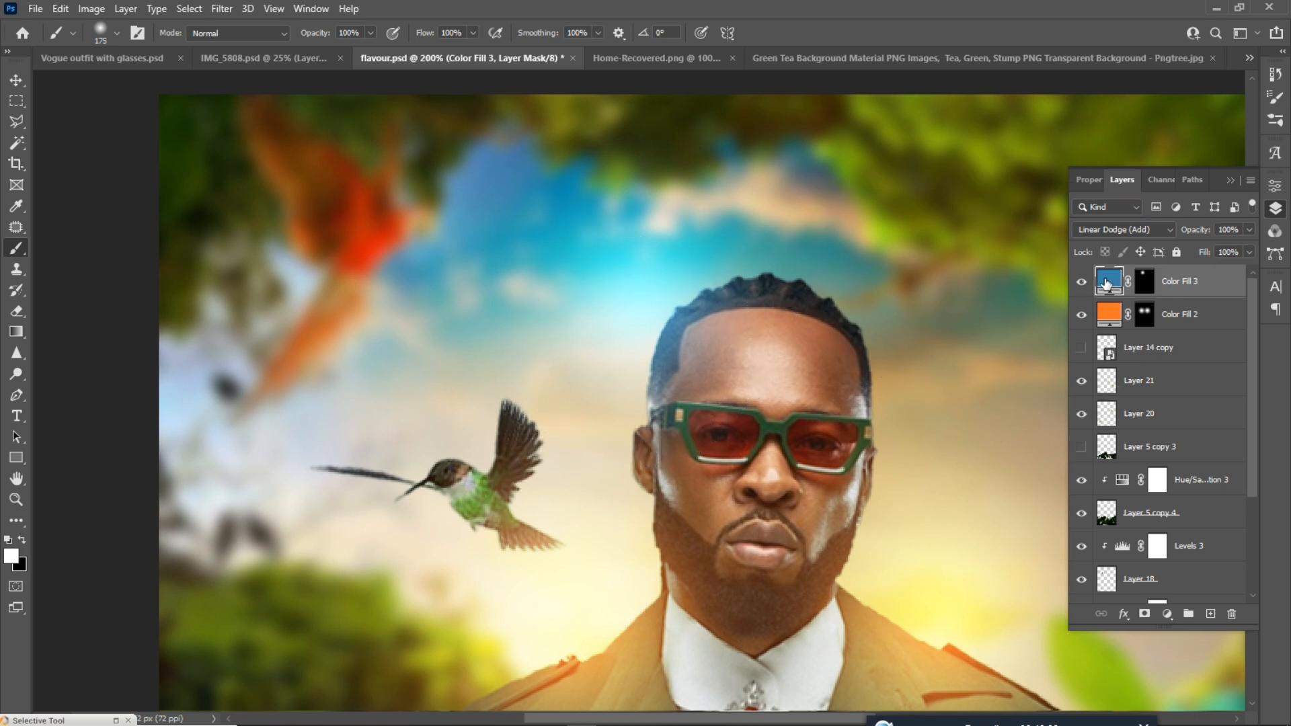
pyautogui.doubleClick(1105, 283)
pyautogui.moveTo(1009, 453); pyautogui.dragTo(1034, 524)
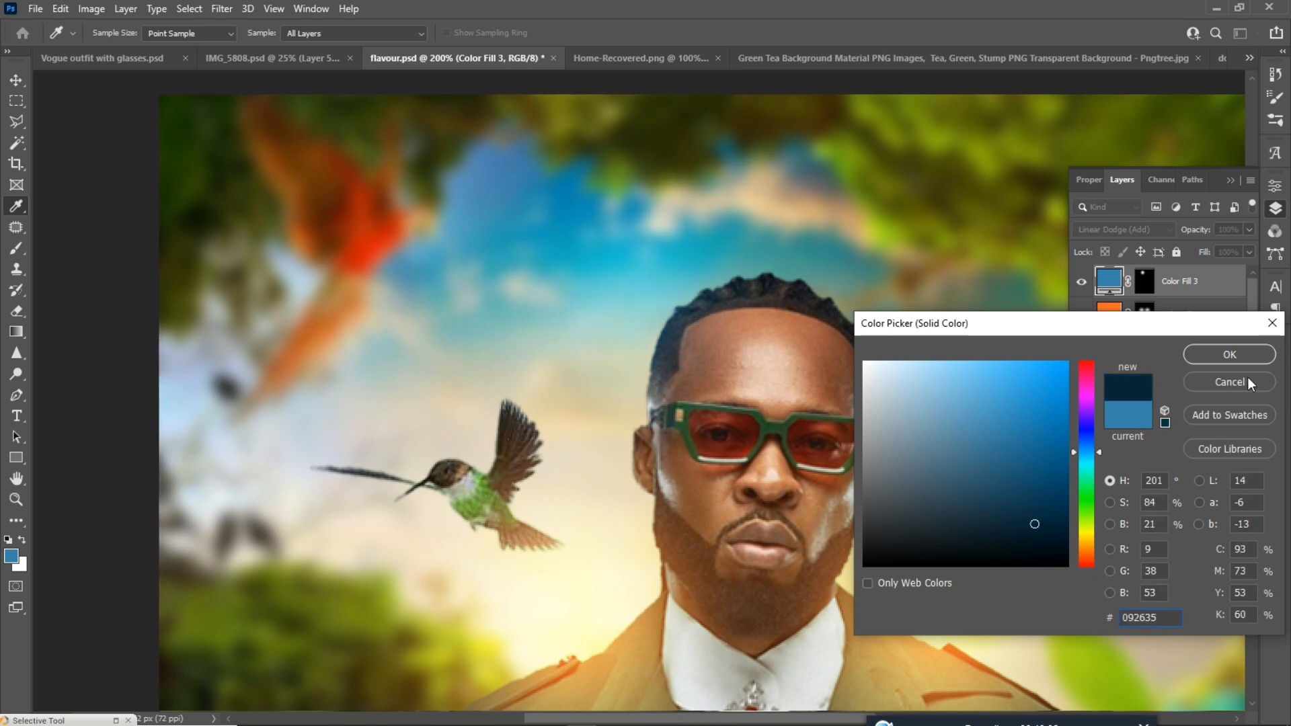
pyautogui.click(1244, 354)
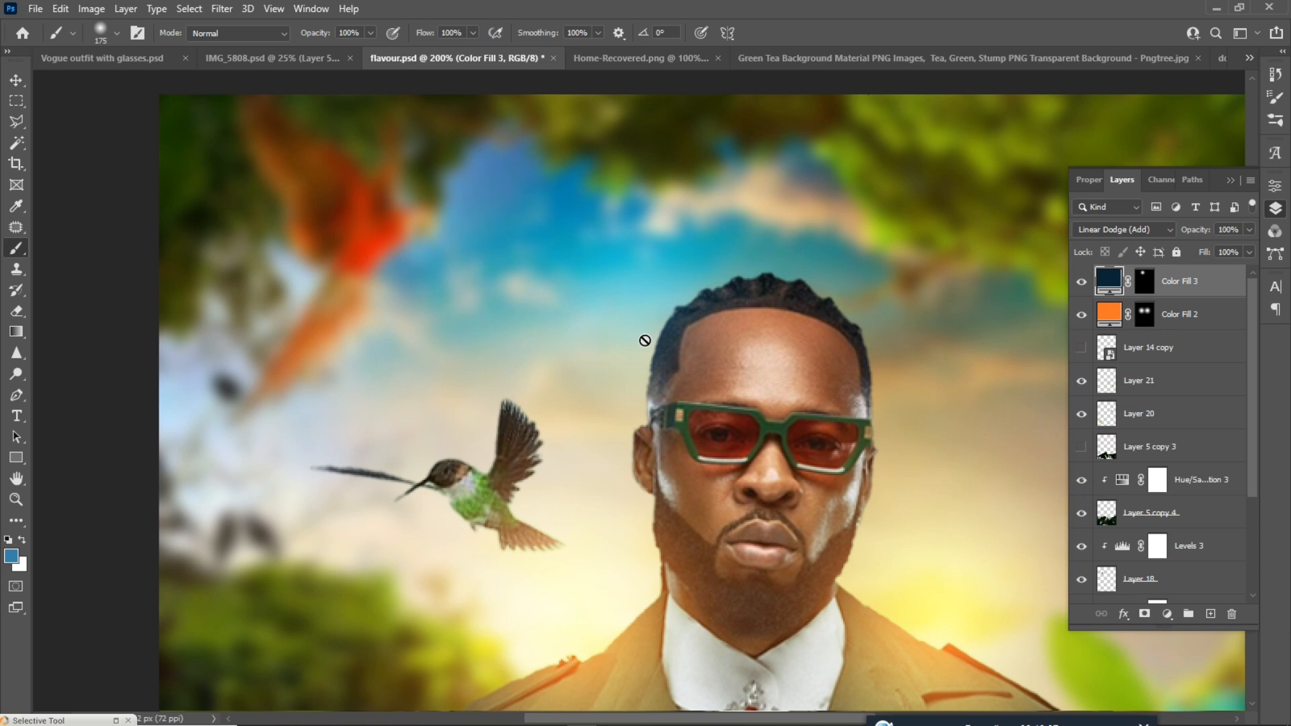
# Step: Examine the blue and orange glow on the man's head and jacket up close and against the whole composition
pyautogui.click(1145, 281)
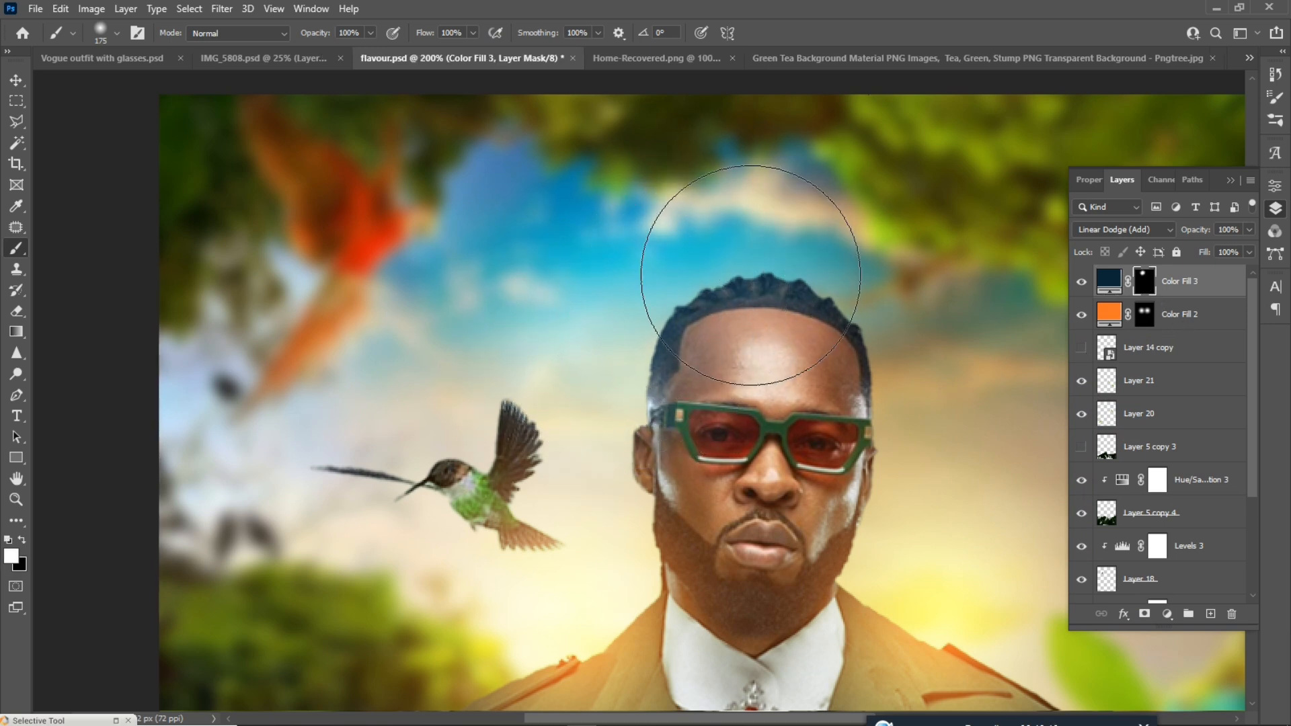
pyautogui.hotkey('ctrl', '-')
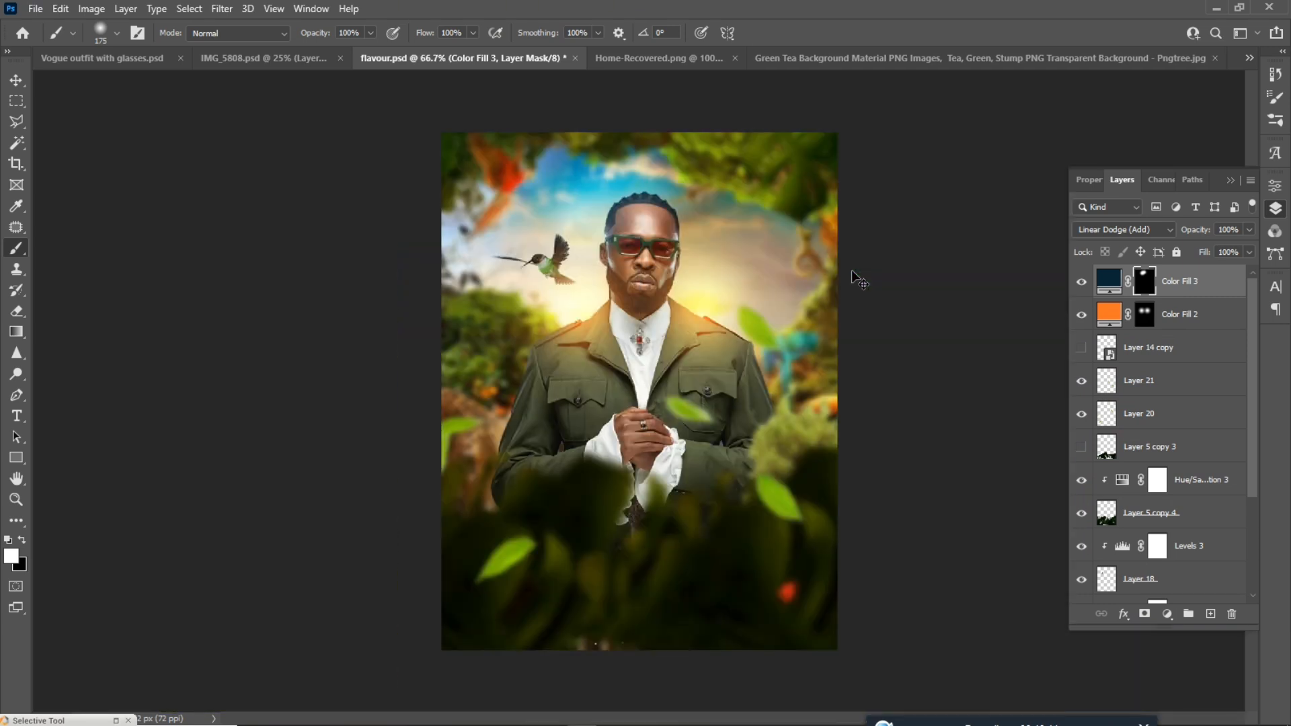
pyautogui.hotkey('ctrl', '+')
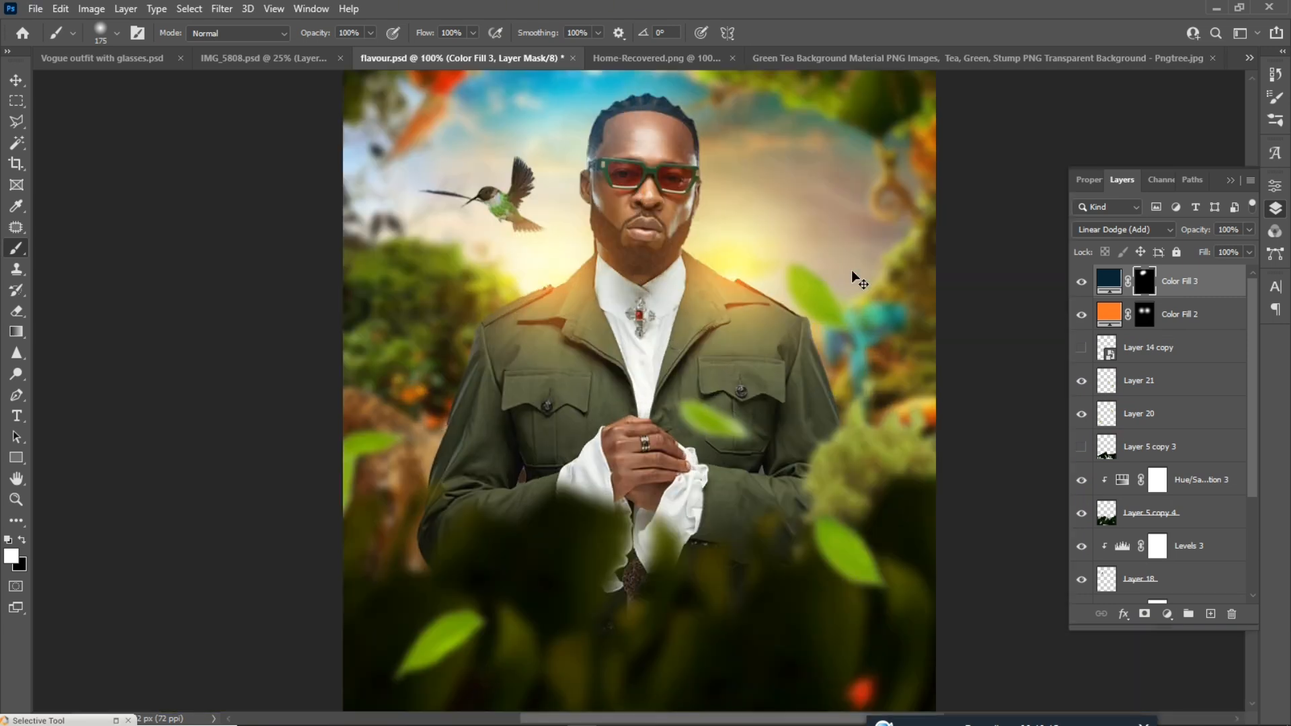
pyautogui.hotkey('ctrl', '+')
pyautogui.hotkey('ctrl', '-')
pyautogui.hotkey('ctrl', '+')
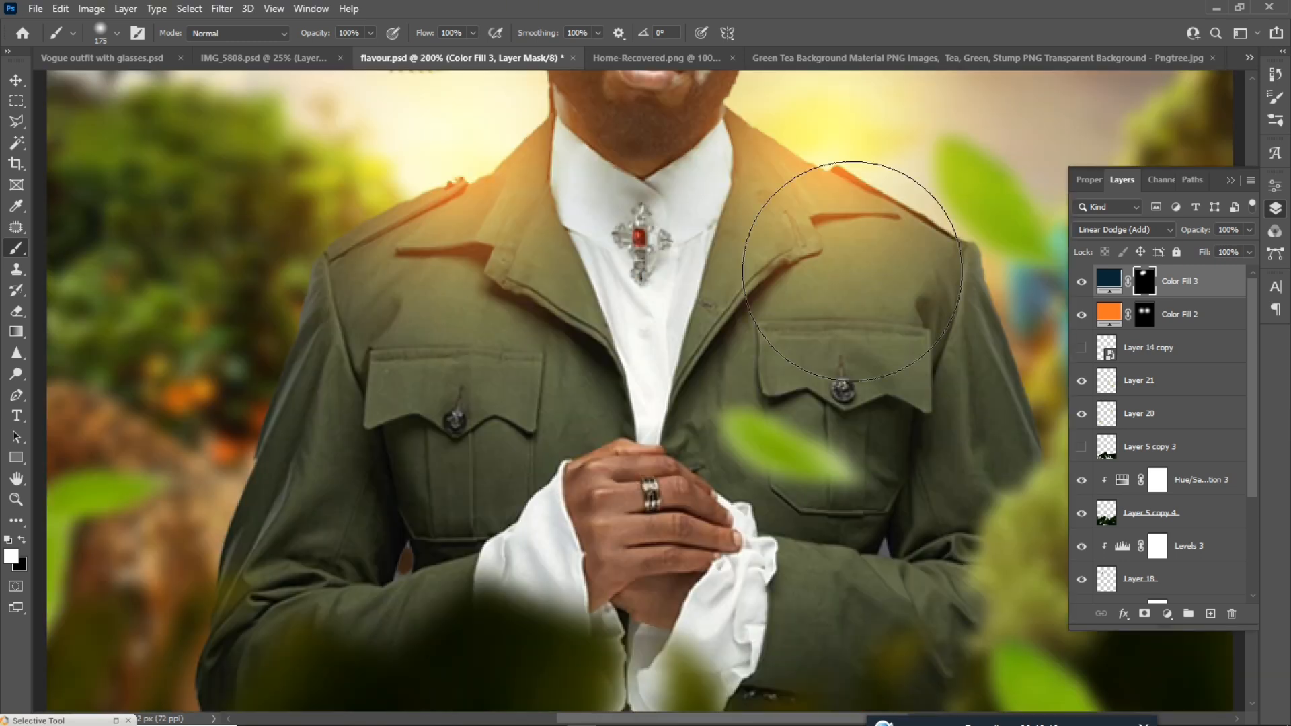
pyautogui.moveTo(692, 241); pyautogui.dragTo(728, 524)
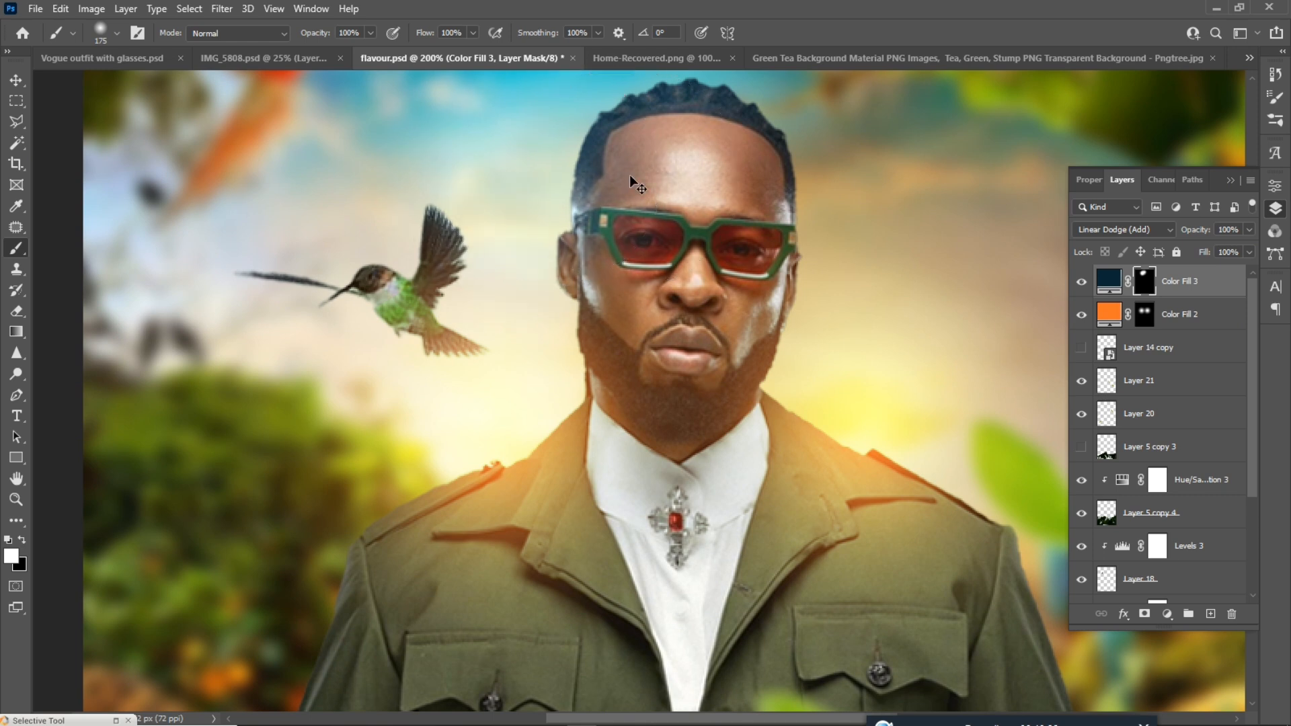
pyautogui.hotkey('ctrl', '-')
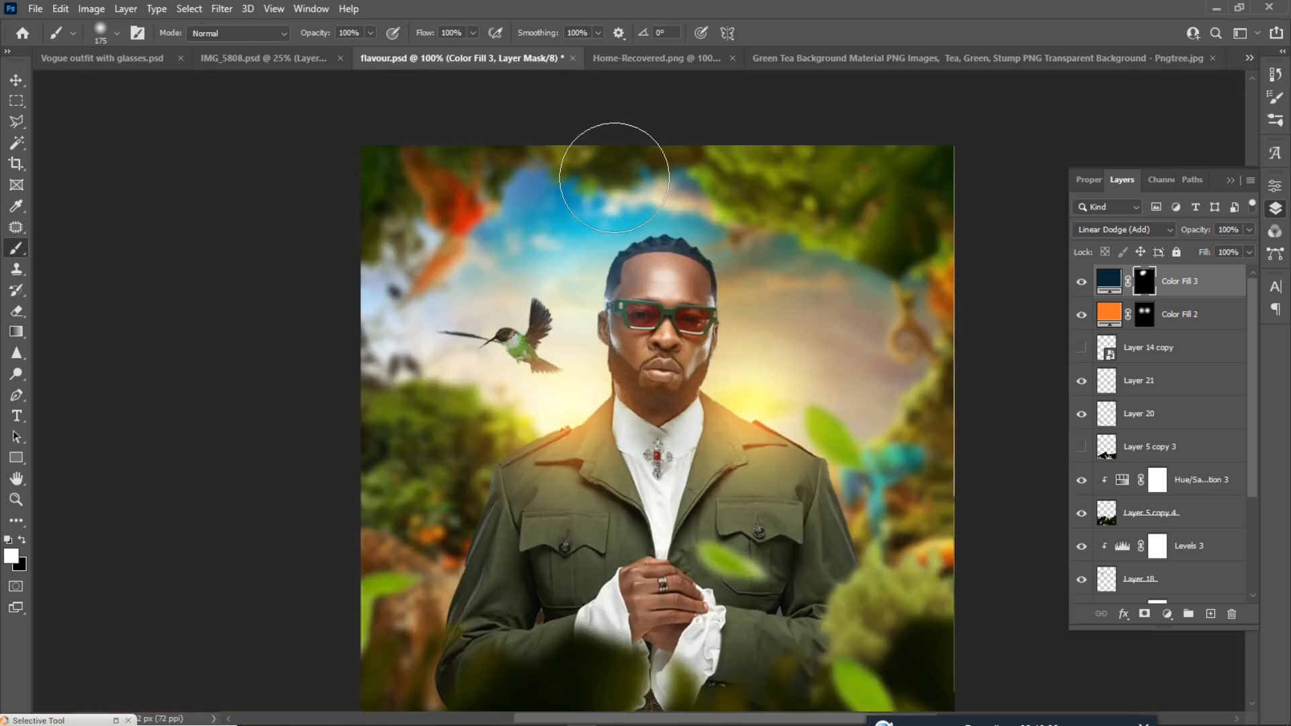
pyautogui.click(660, 59)
pyautogui.hotkey('ctrl', '-')
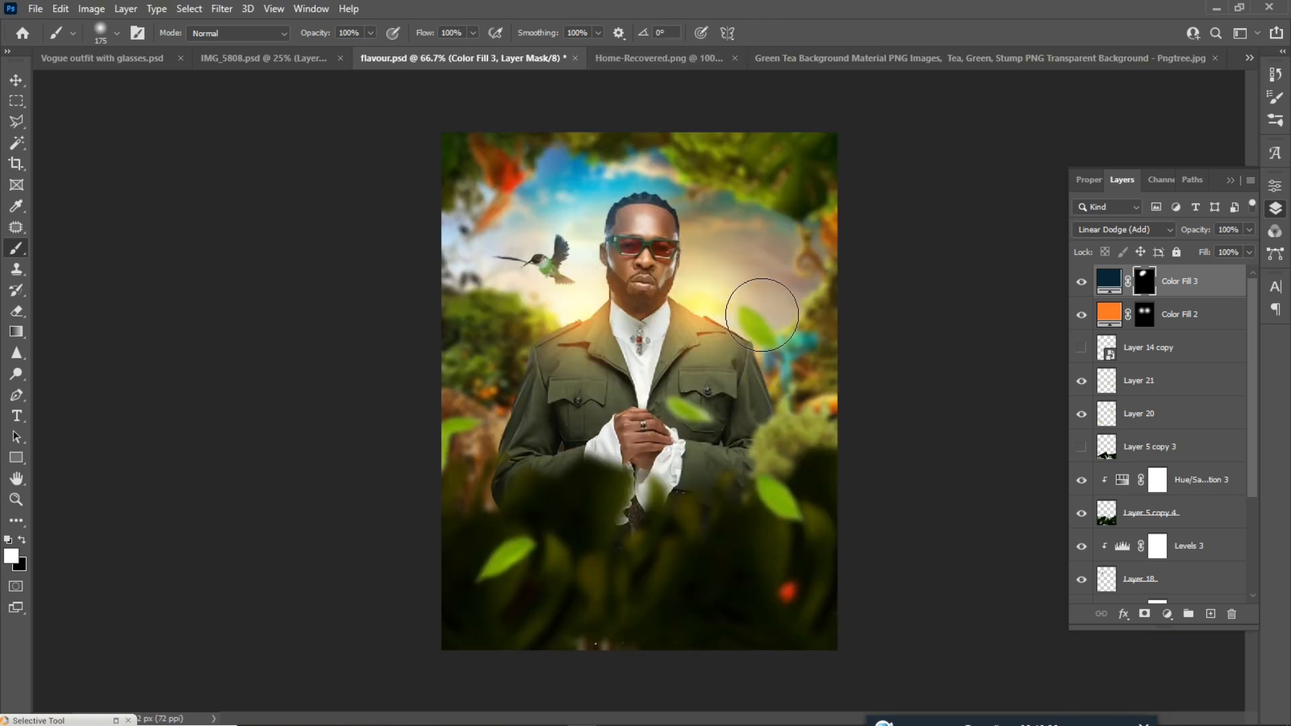
pyautogui.click(16, 80)
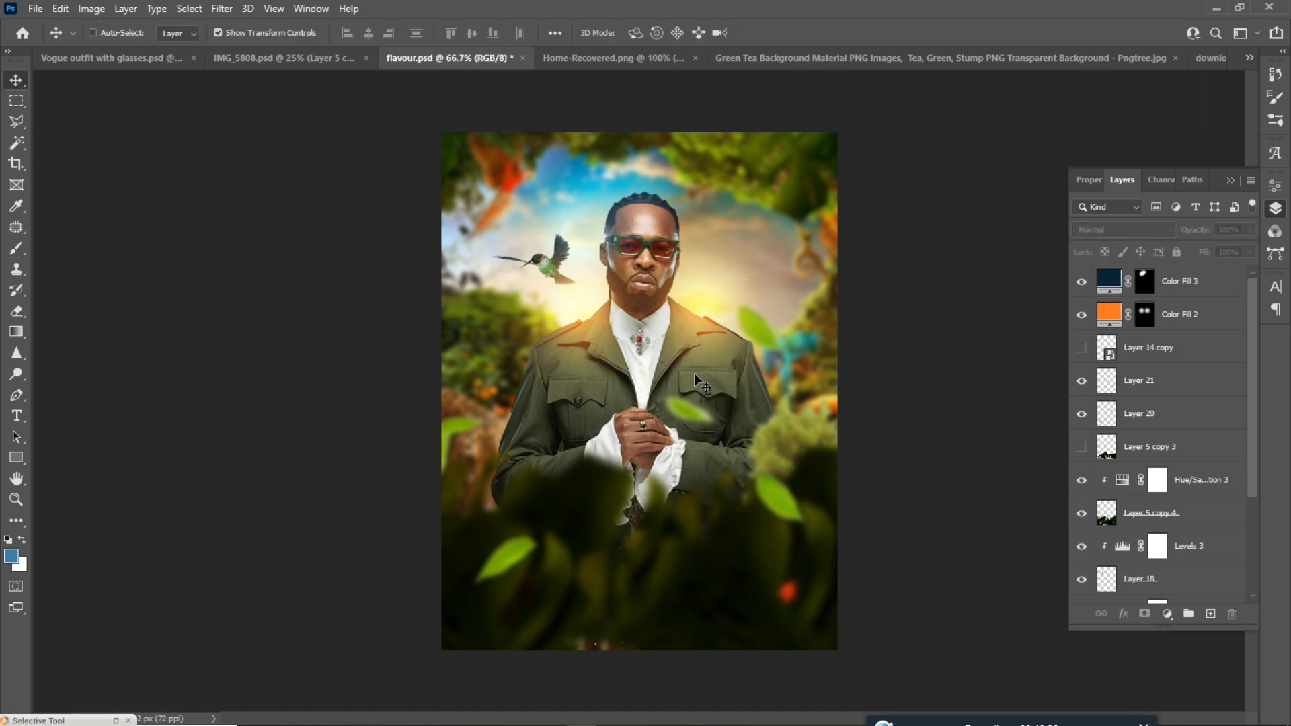
pyautogui.hotkey('ctrl', '+')
pyautogui.hotkey('ctrl', '+')
pyautogui.hotkey('ctrl', '-')
pyautogui.hotkey('ctrl', '-')
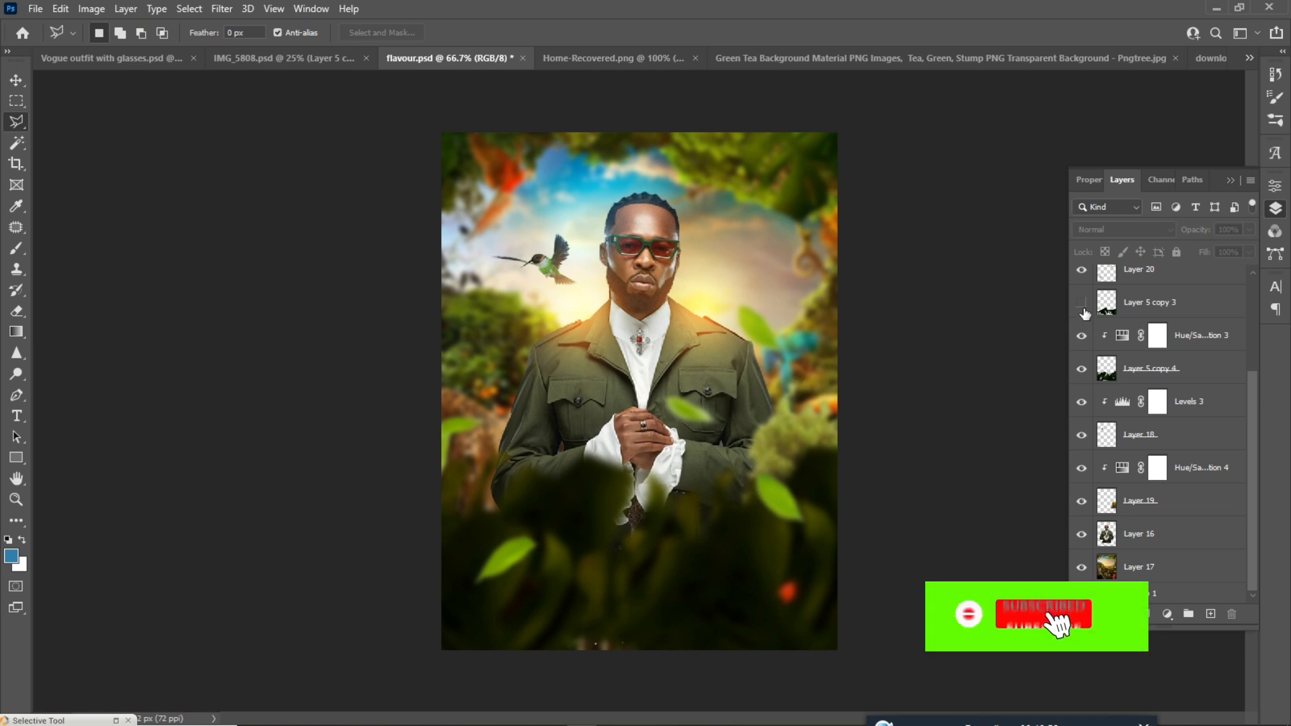
# Step: Make the AFRIKA title layer, Layer 14 copy, visible again
pyautogui.scroll(4, 1097, 310)
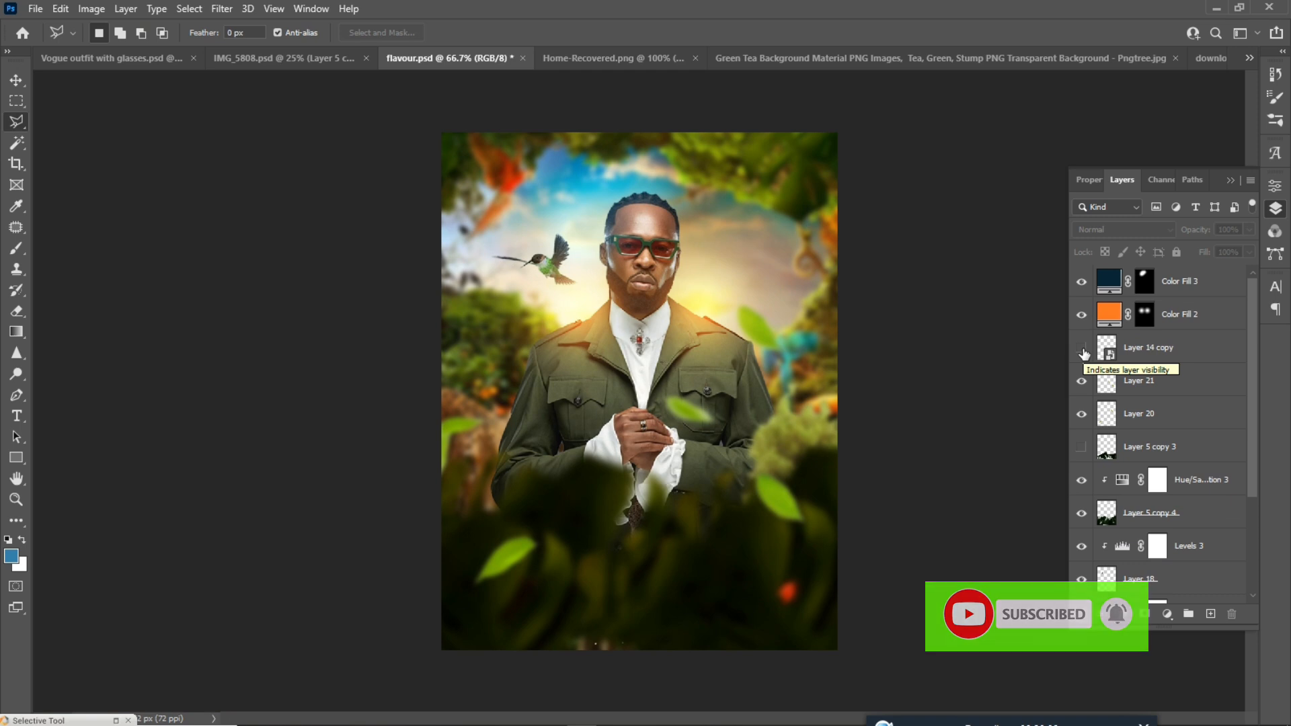
pyautogui.click(1082, 350)
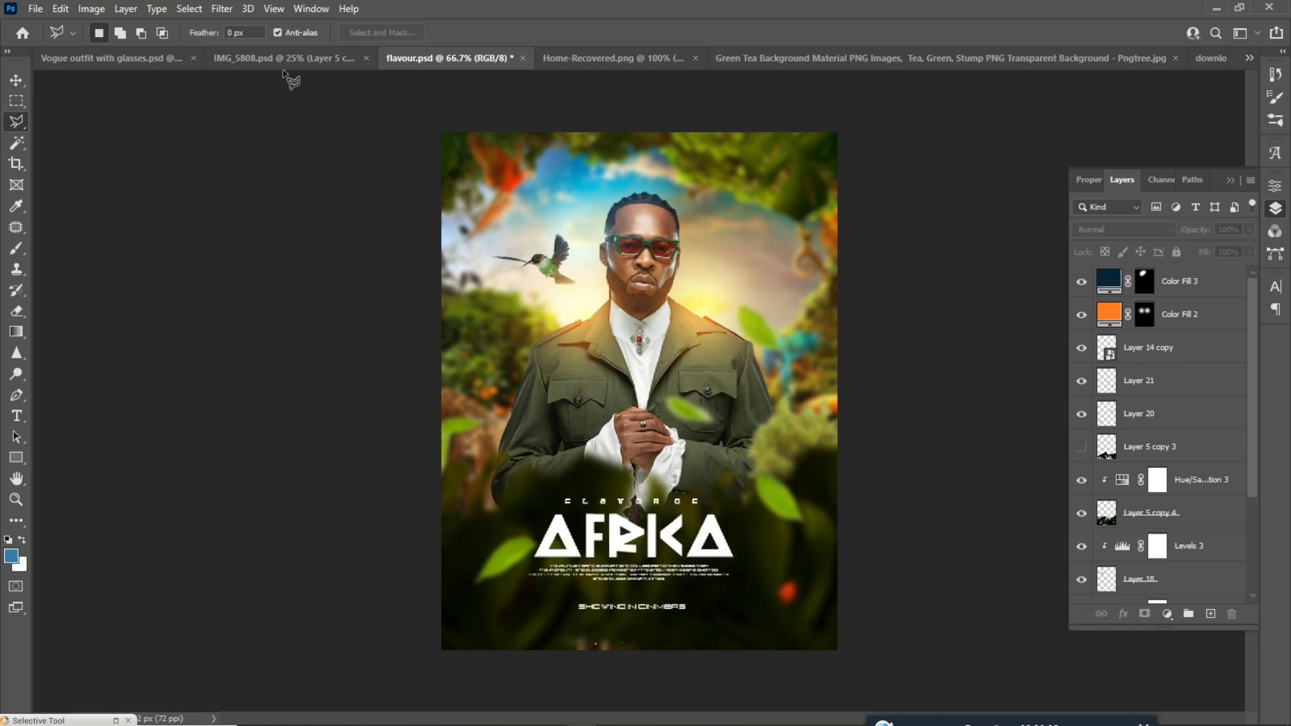
pyautogui.click(15, 81)
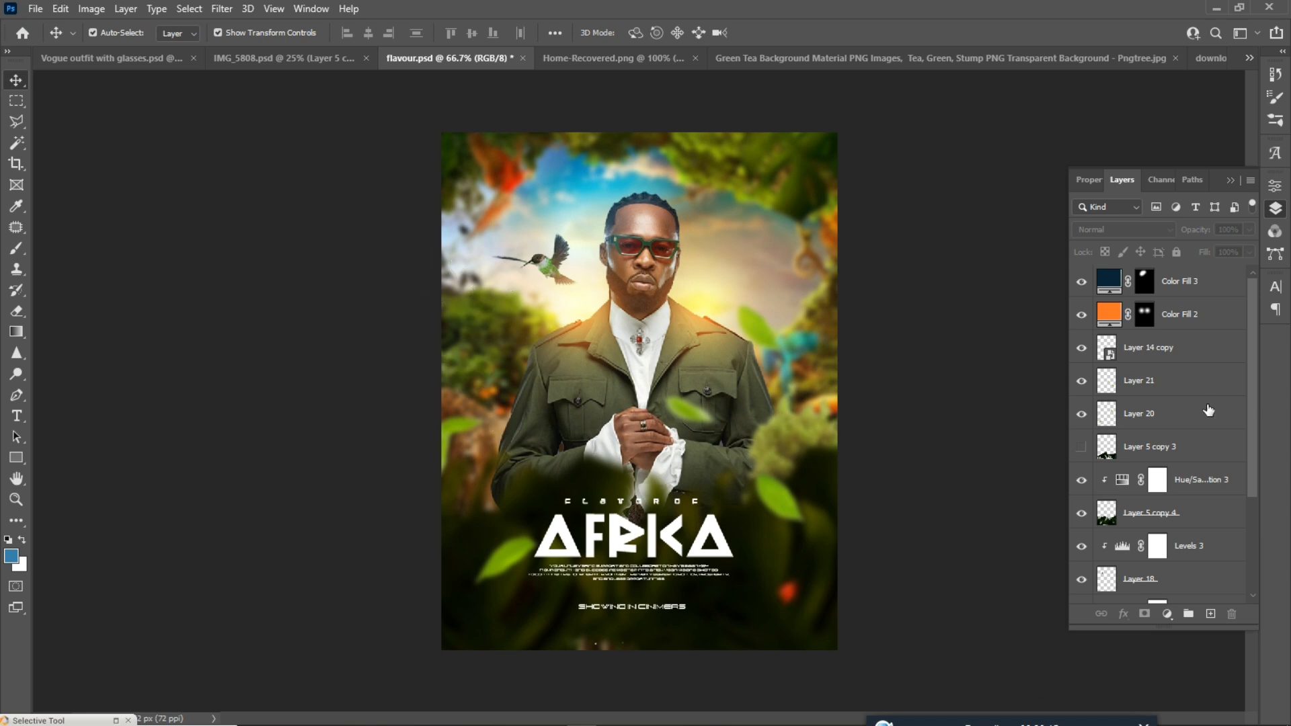
# Step: Duplicate the orange Color Fill 2 layer and target the duplicate's layer mask
pyautogui.click(1108, 319)
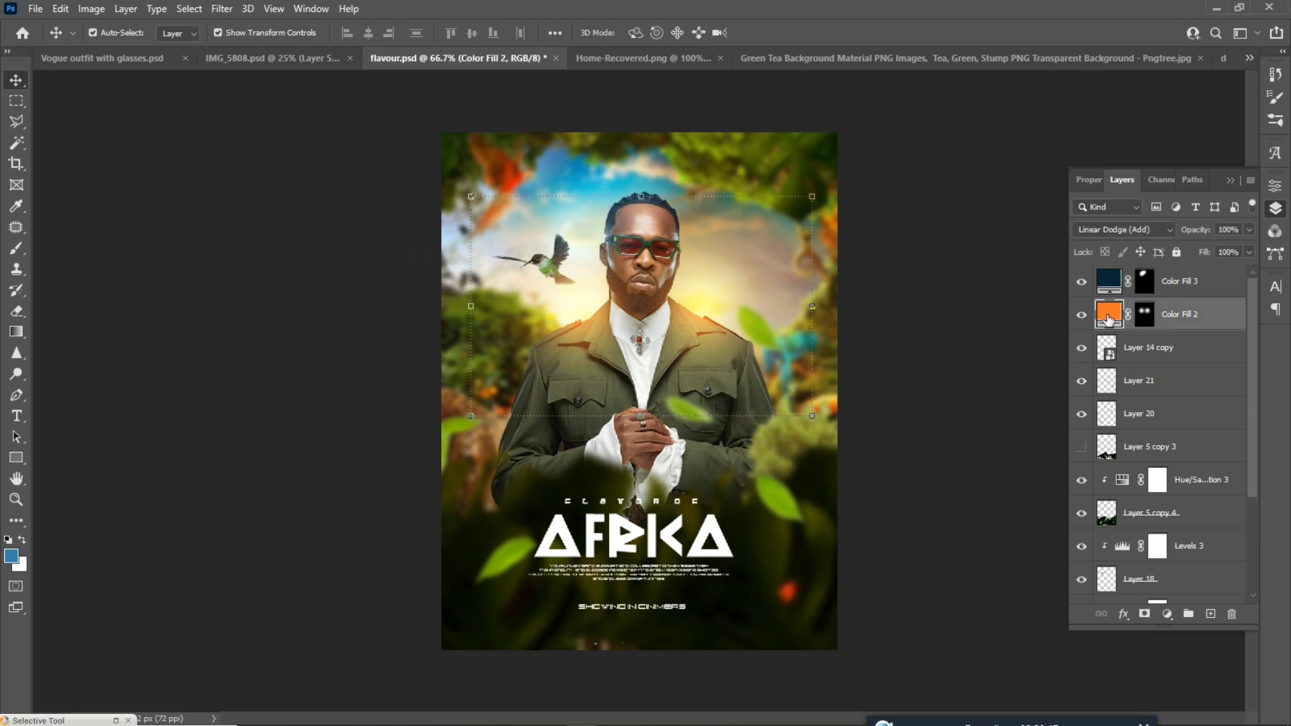
pyautogui.press('b')
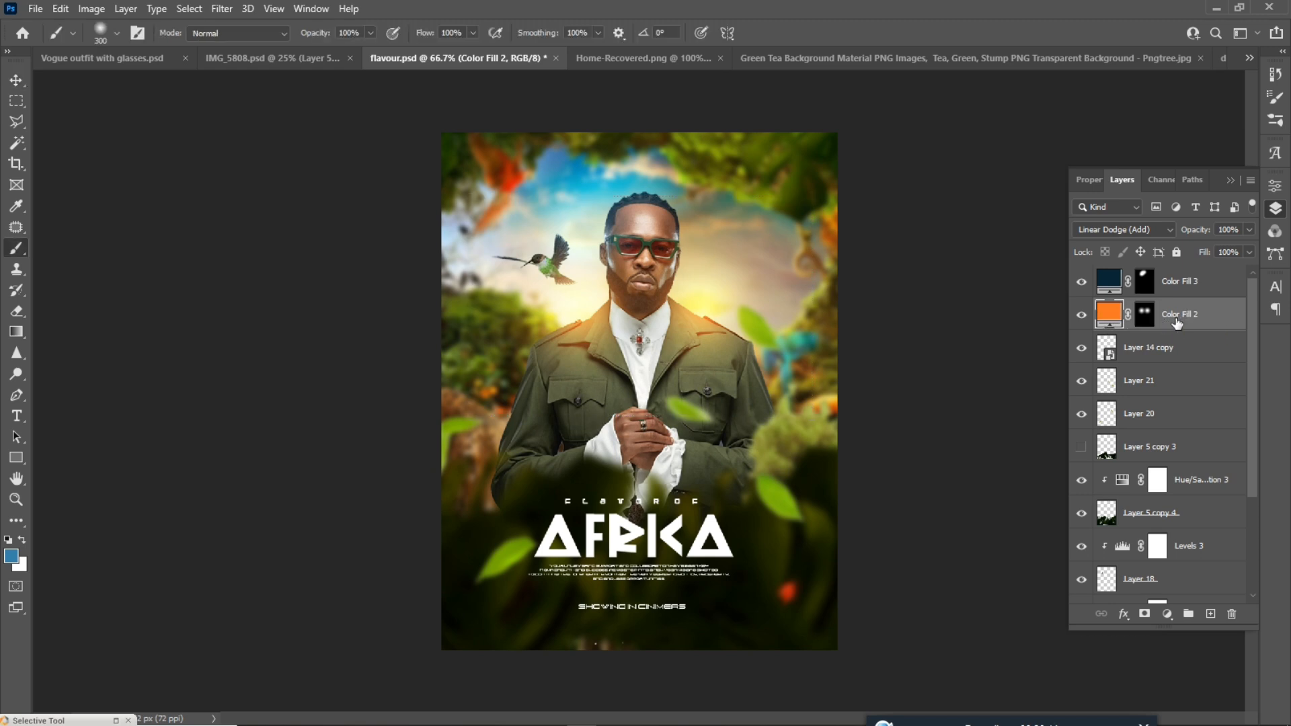
pyautogui.hotkey('ctrl', 'j')
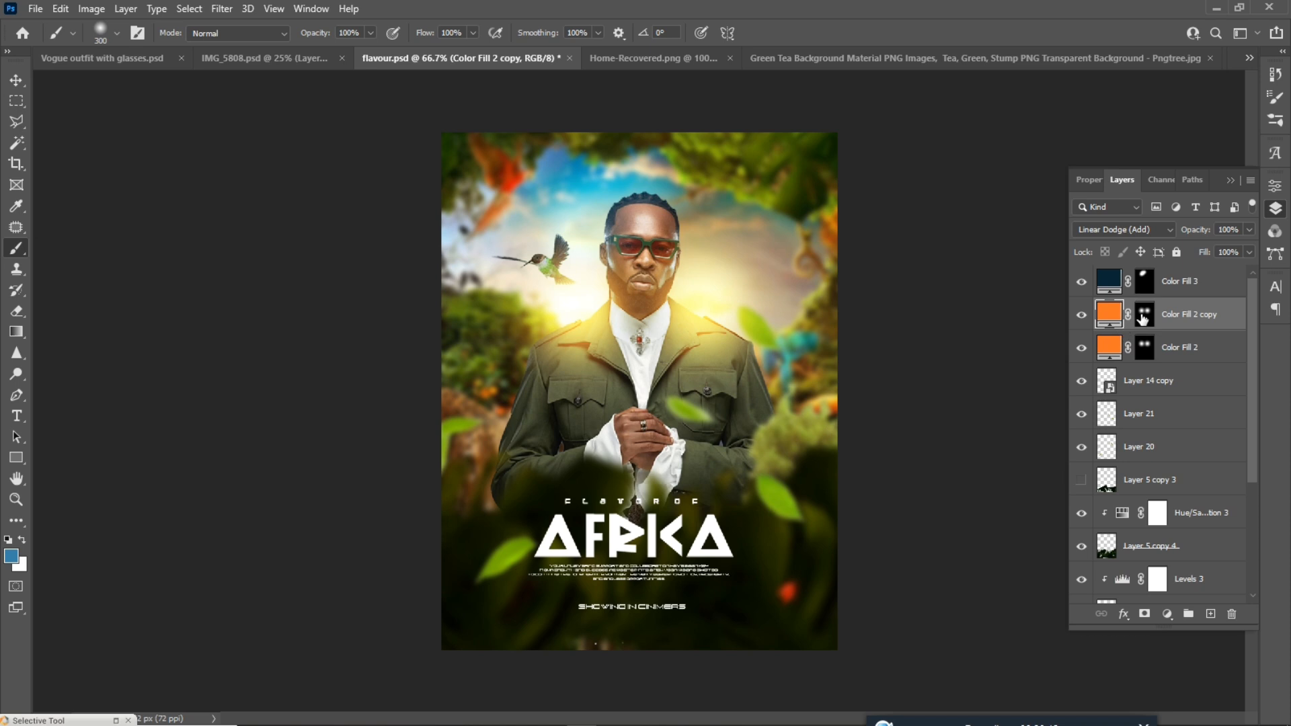
pyautogui.click(1143, 316)
pyautogui.press('Print')
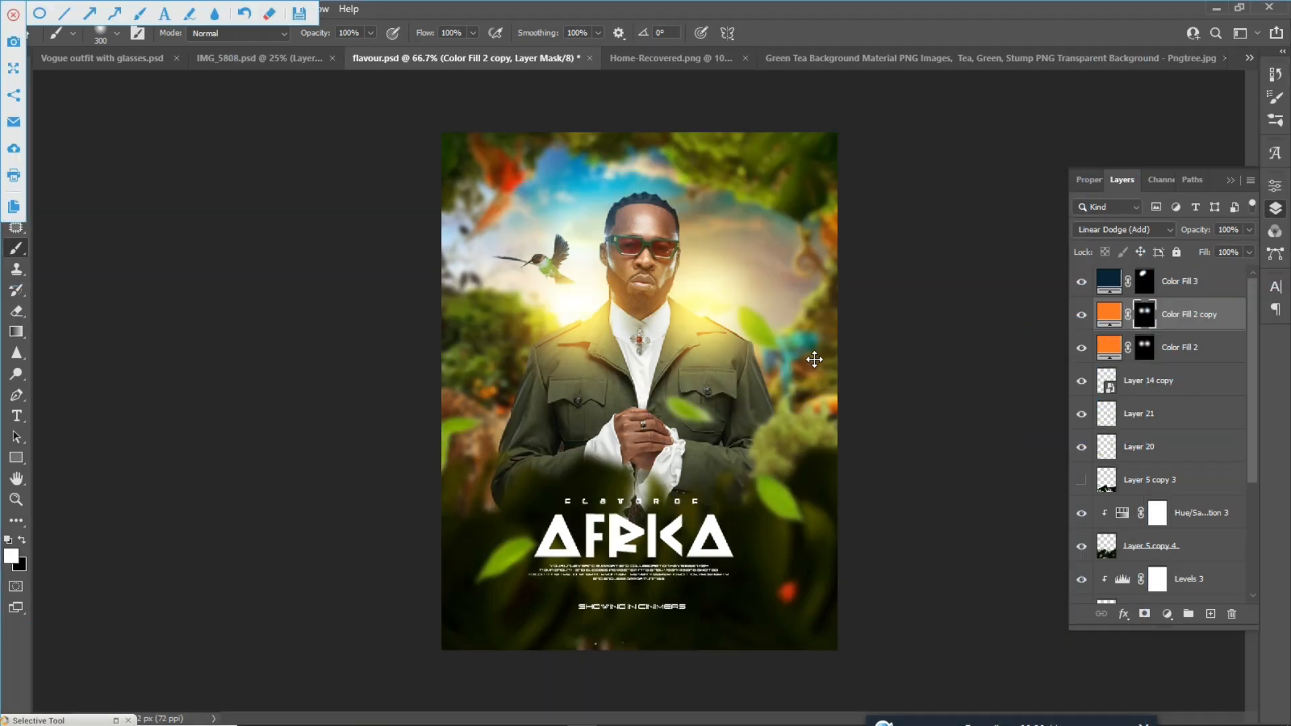
pyautogui.click(947, 343)
pyautogui.rightClick(987, 347)
pyautogui.rightClick(984, 348)
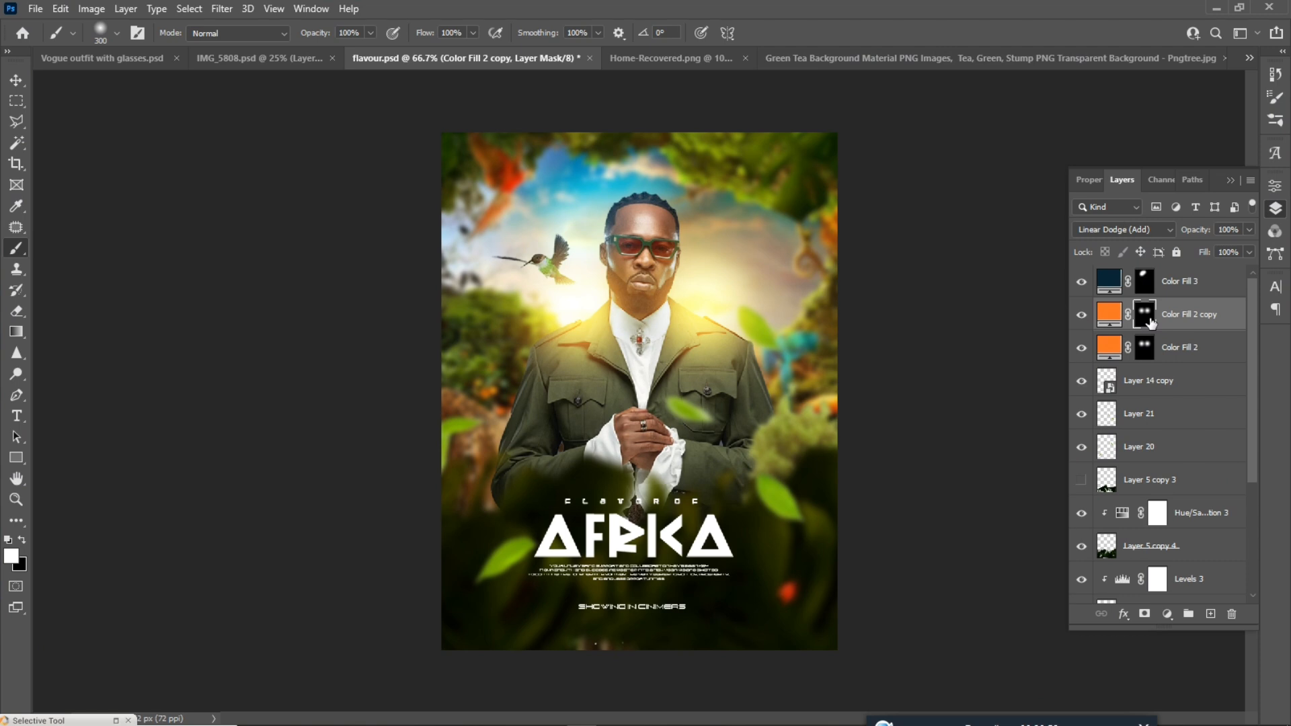
# Step: Fill the entire mask of Color Fill 2 copy with black, leaving nothing selected
pyautogui.hotkey('ctrl', 'a')
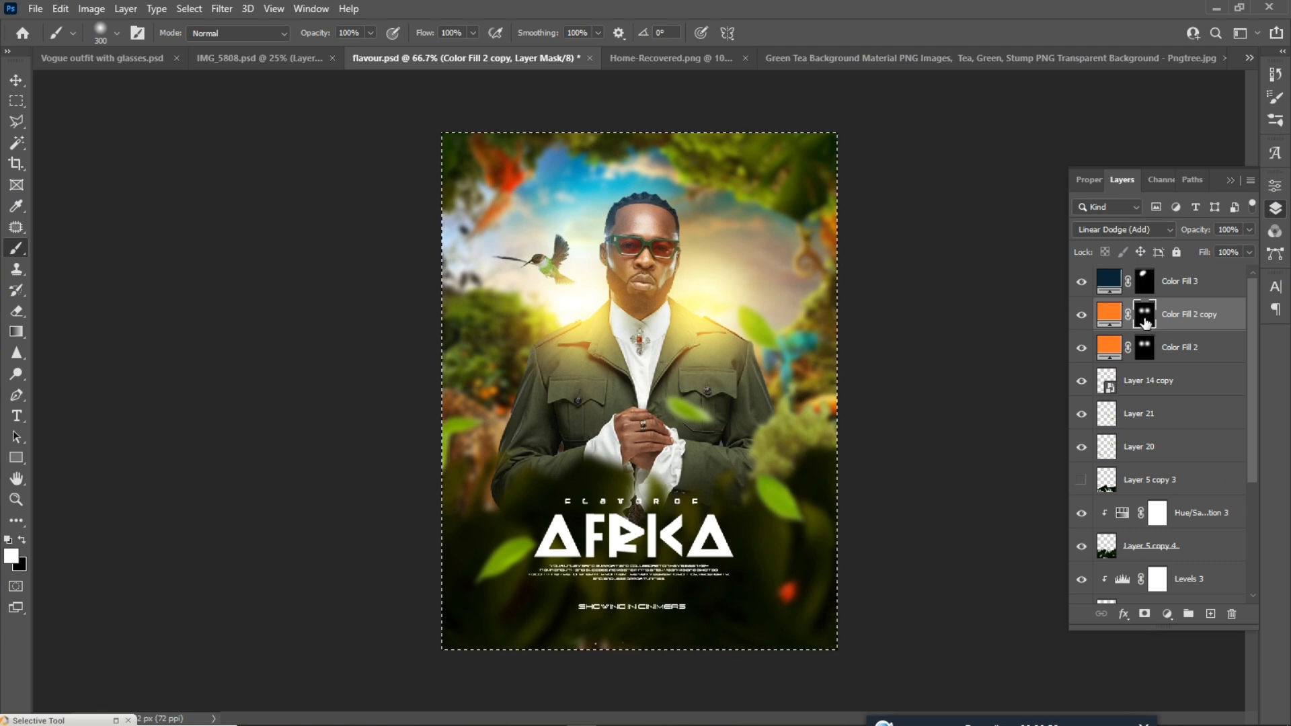
pyautogui.hotkey('ctrl', 'BackSpace')
pyautogui.hotkey('ctrl', 'd')
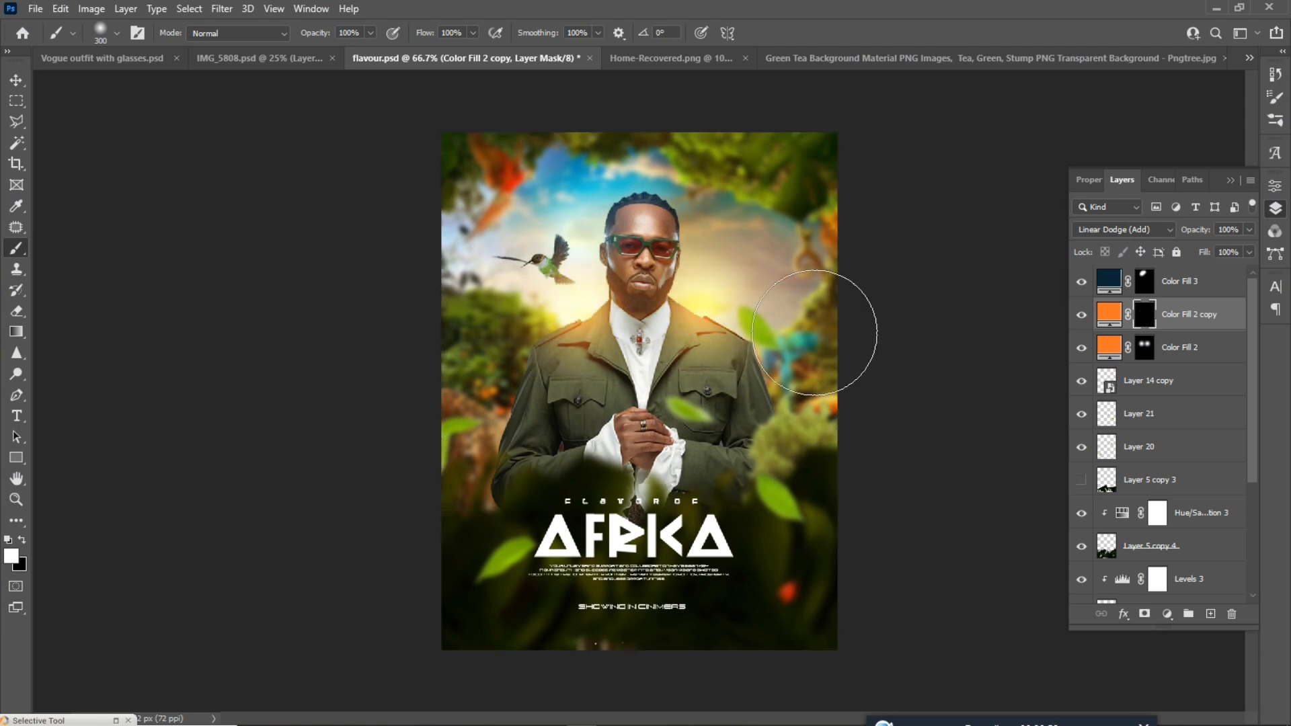
# Step: Paint an orange glow beside the parrot-side foliage on Color Fill 2 copy's mask with a 500-pixel soft white brush, and set the layer's opacity to 11%
pyautogui.press(']')
pyautogui.press(']')
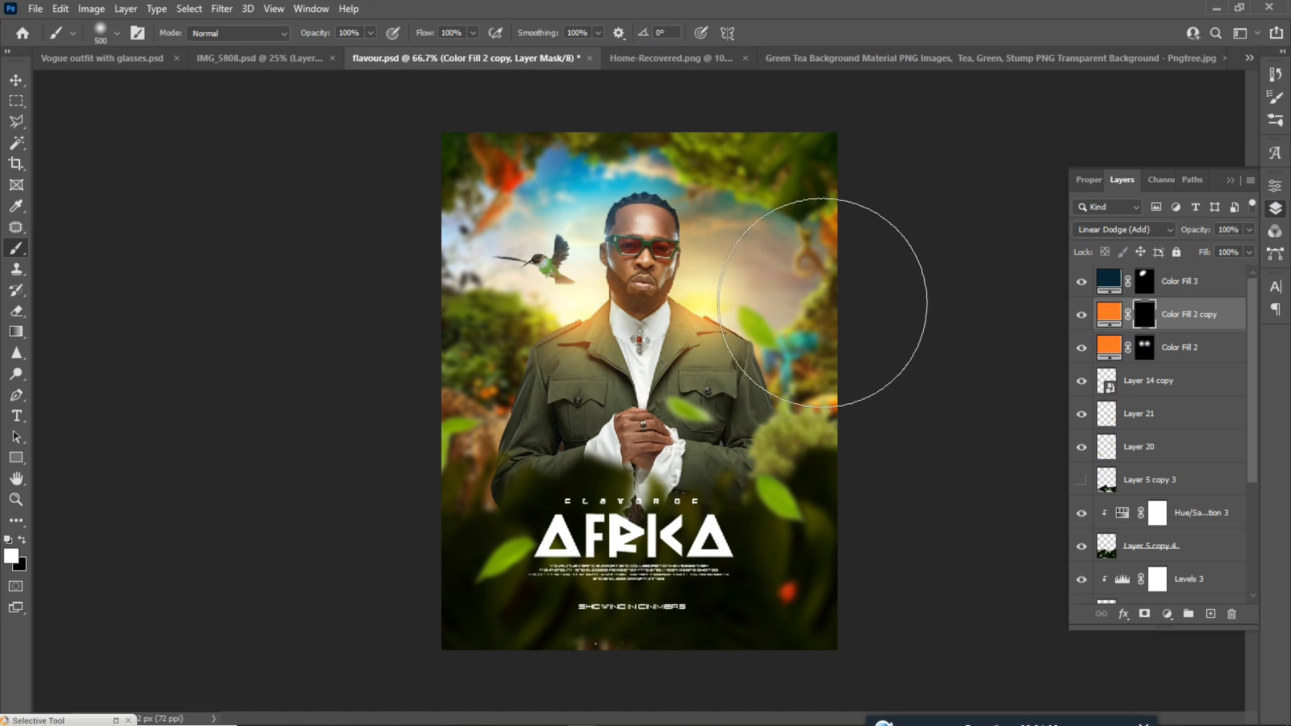
pyautogui.click(817, 295)
pyautogui.click(1248, 230)
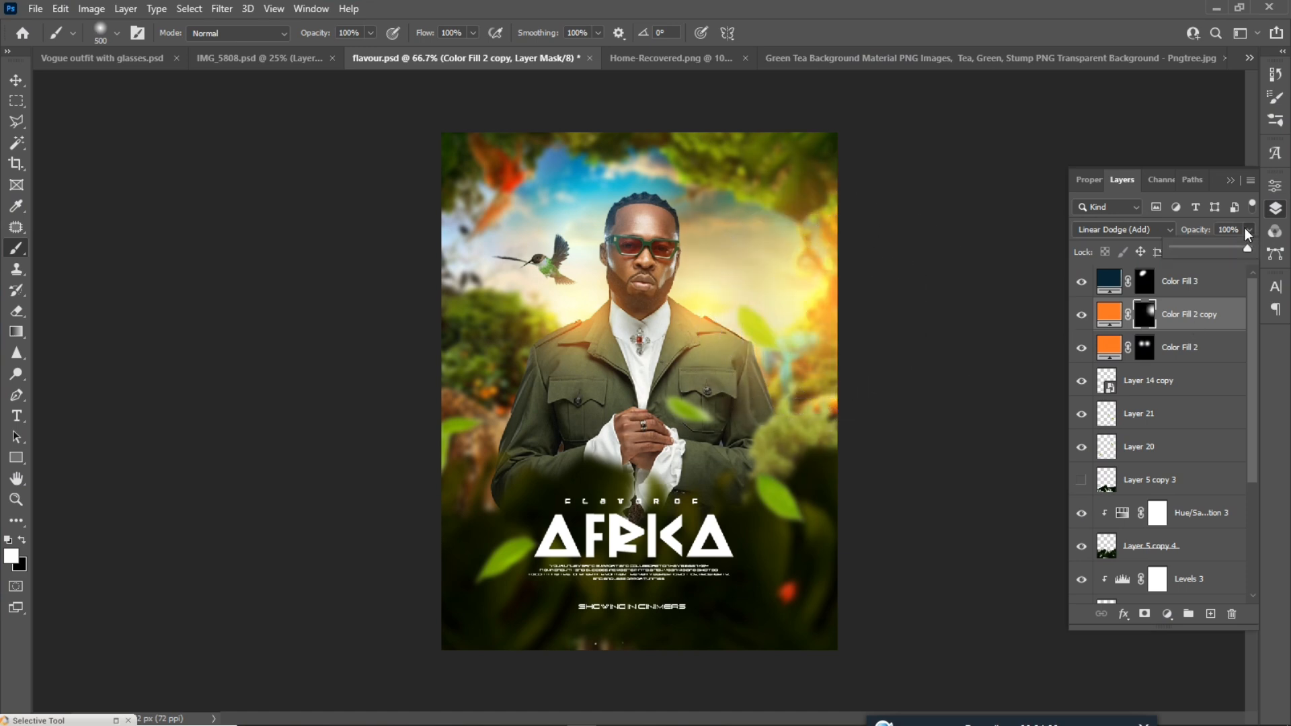
pyautogui.moveTo(1211, 250); pyautogui.dragTo(1193, 251)
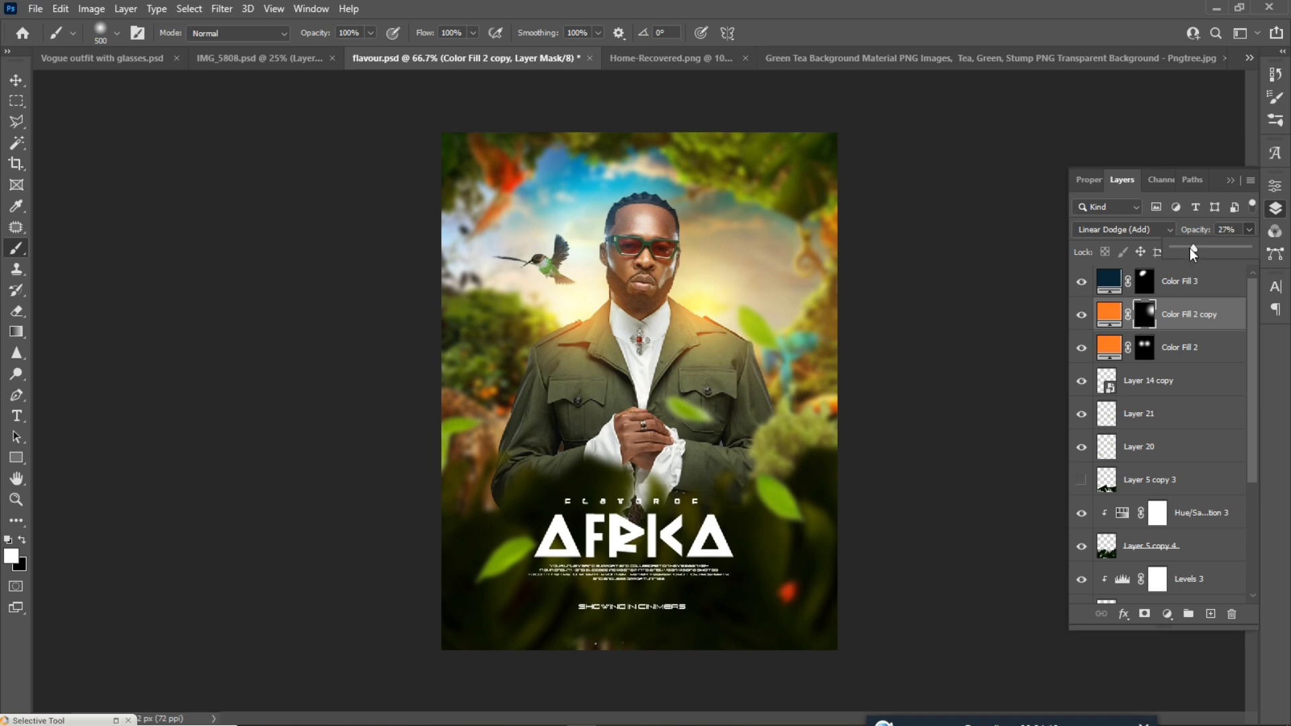
pyautogui.moveTo(1182, 248); pyautogui.dragTo(1180, 250)
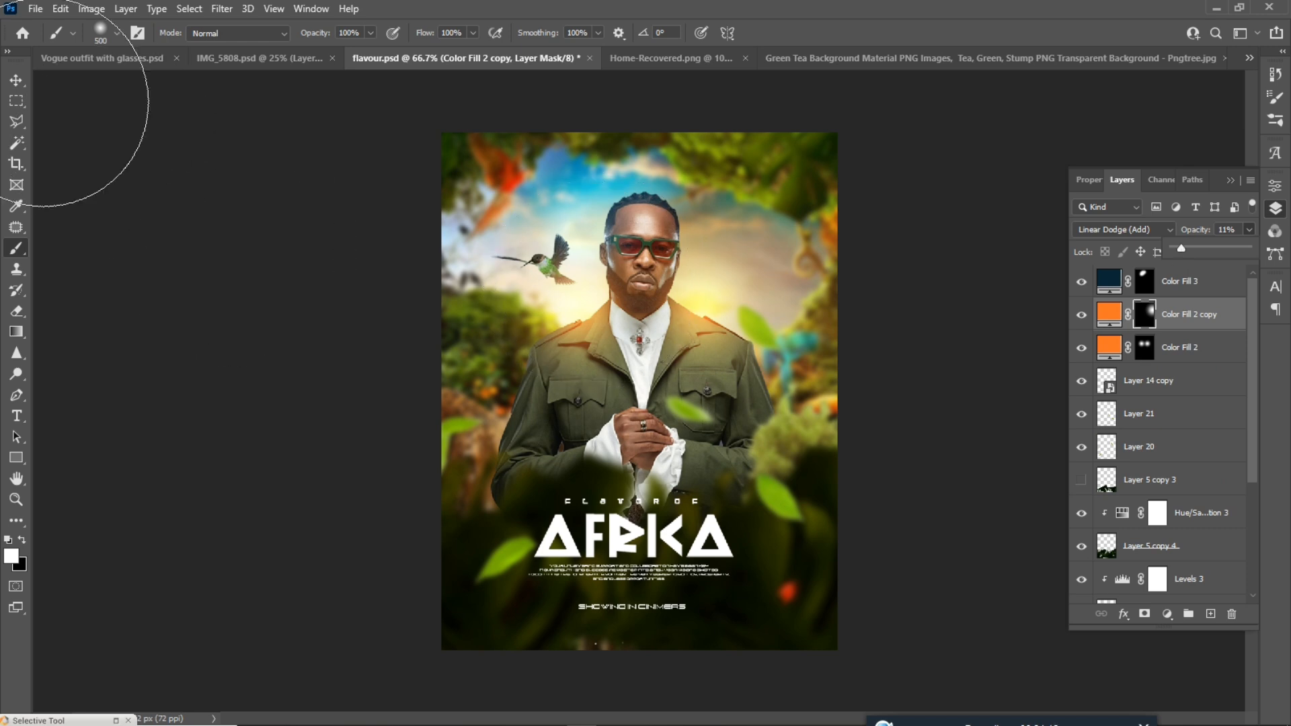
pyautogui.click(16, 79)
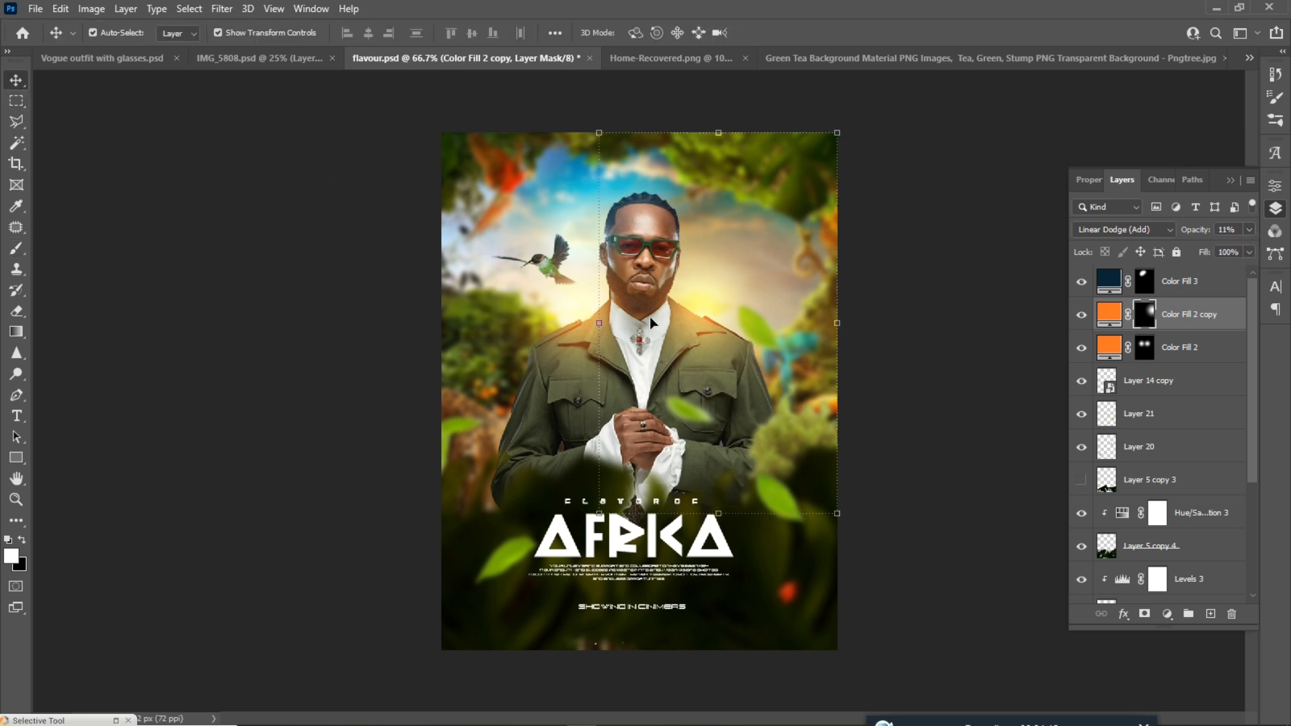
pyautogui.click(1145, 353)
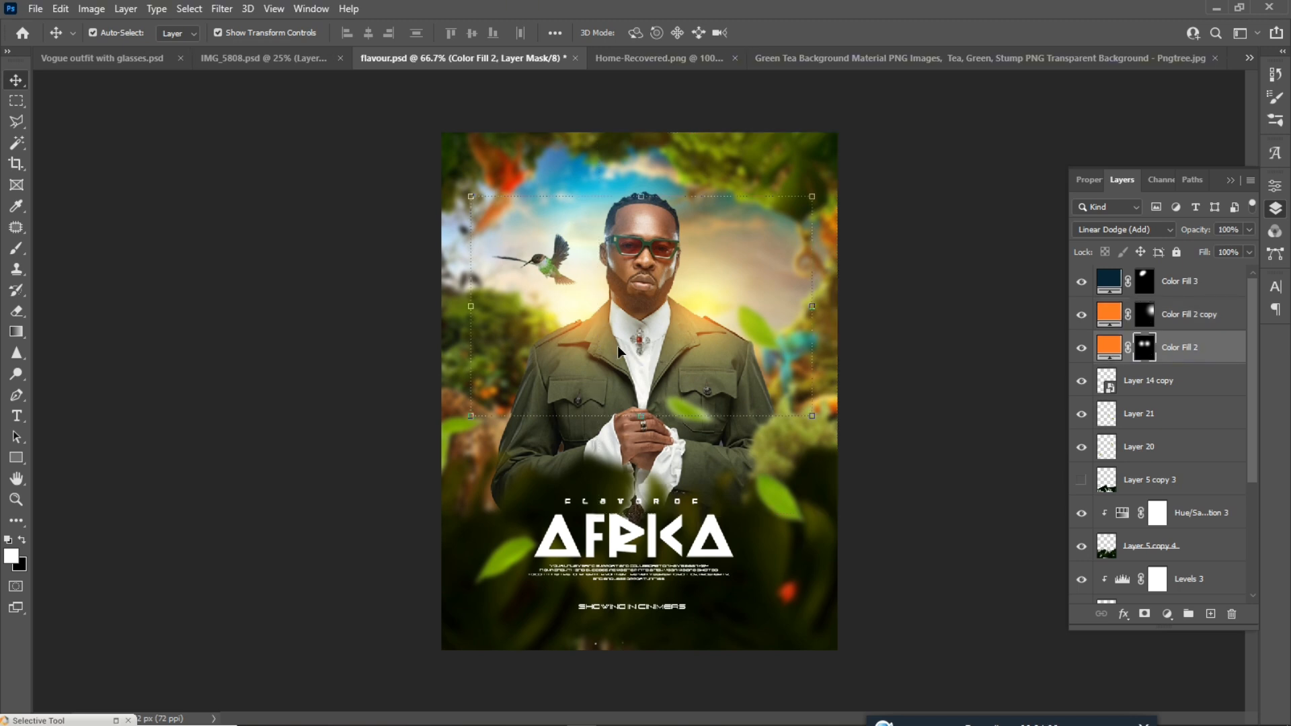
pyautogui.press('b')
pyautogui.press('x')
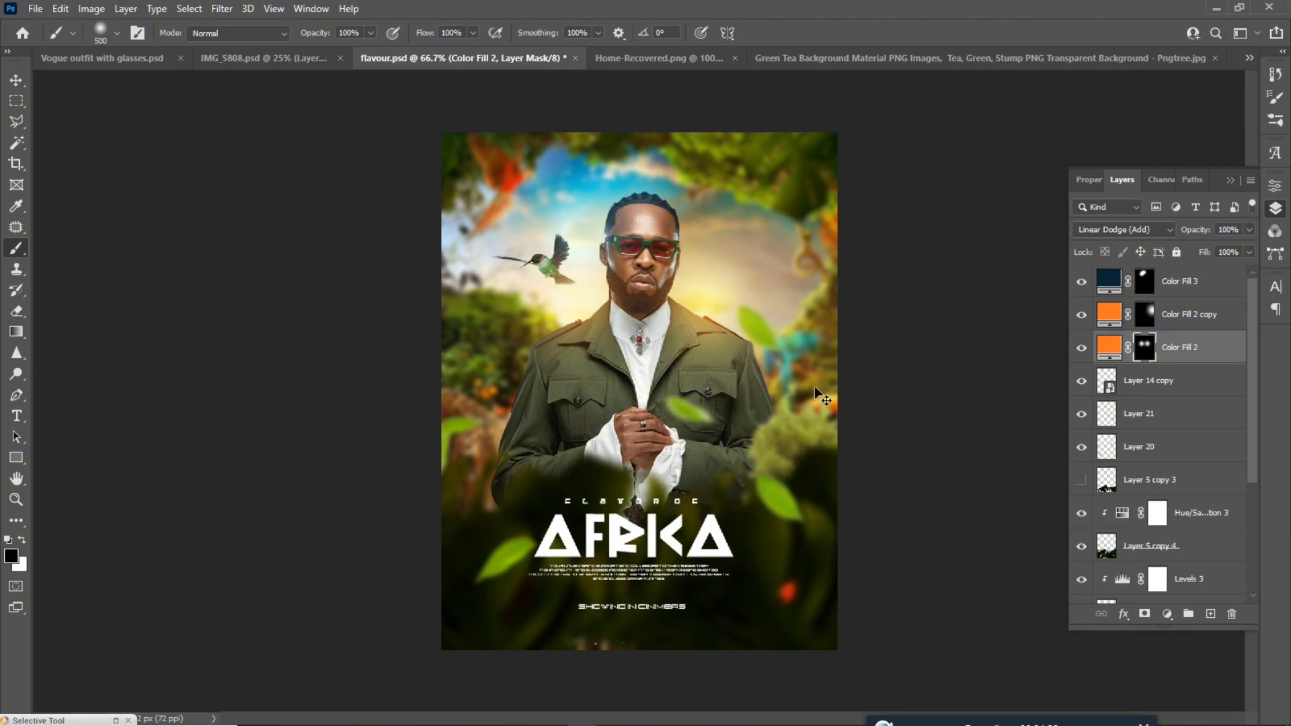
pyautogui.click(16, 81)
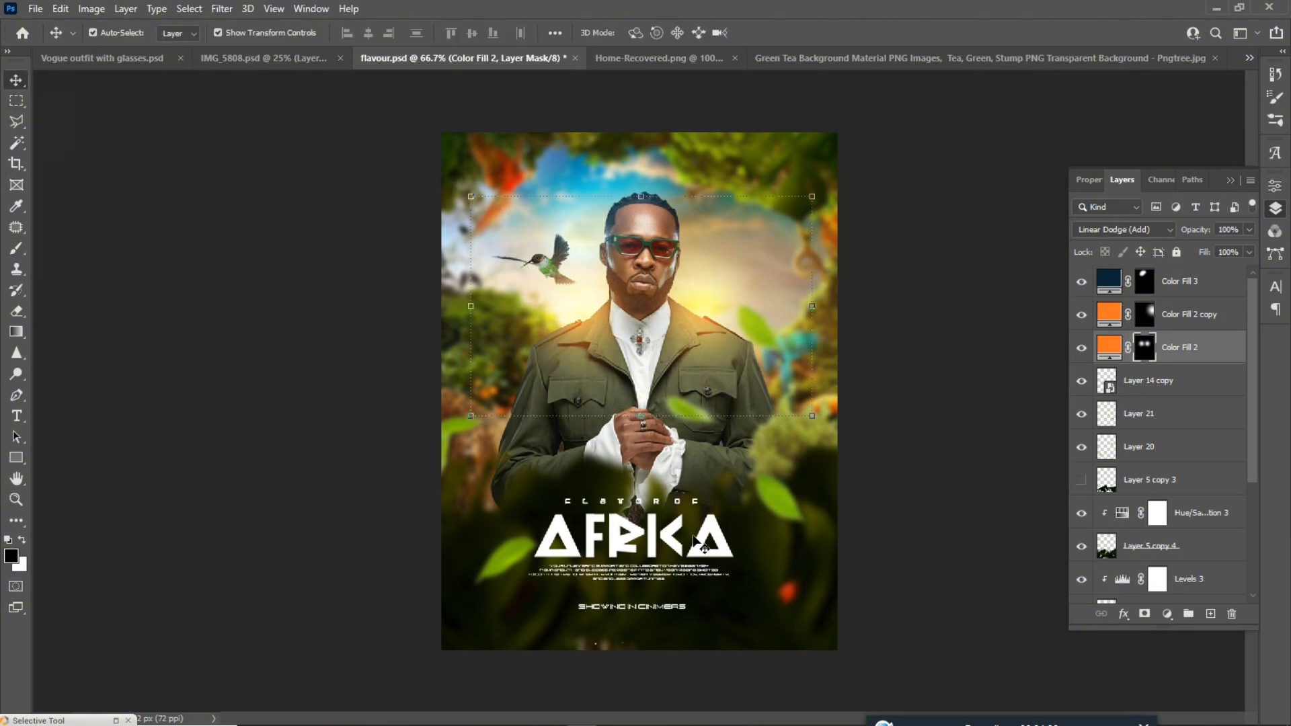
pyautogui.click(927, 570)
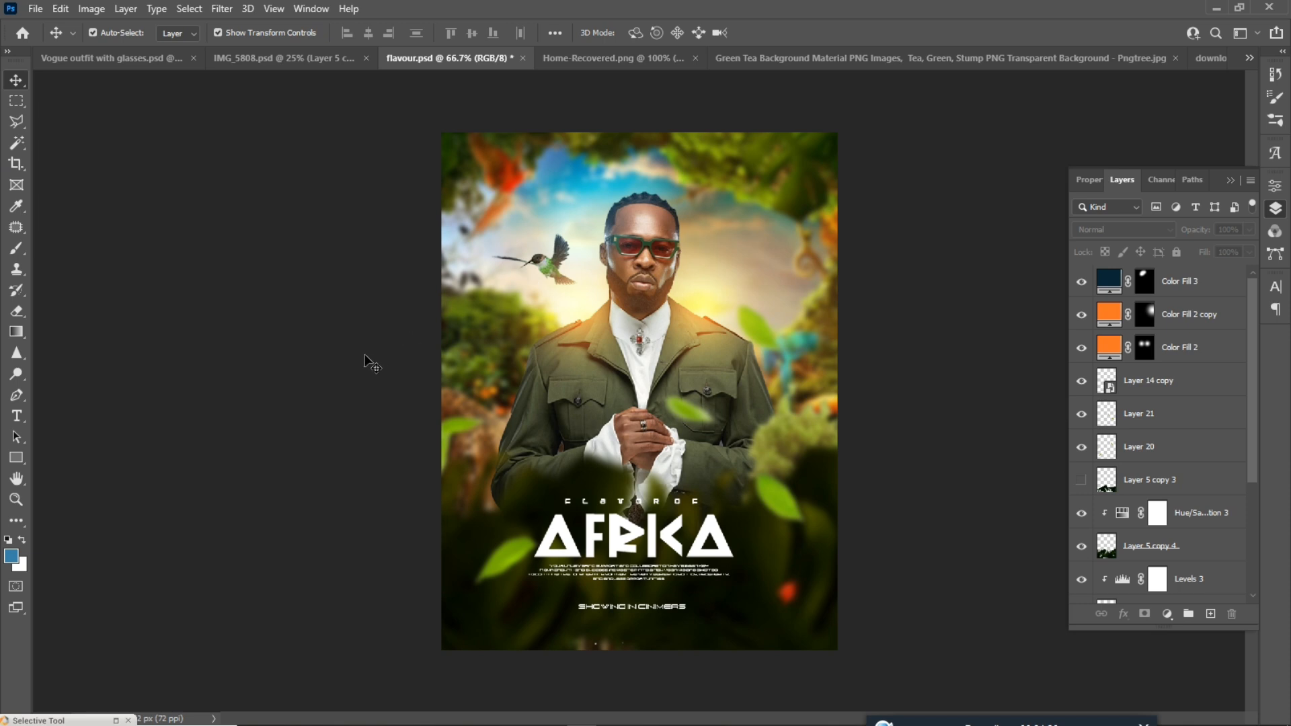
# Step: Add a new layer above Color Fill 3 and draw a black-to-transparent linear gradient from below the canvas up to the man's chest
pyautogui.press('g')
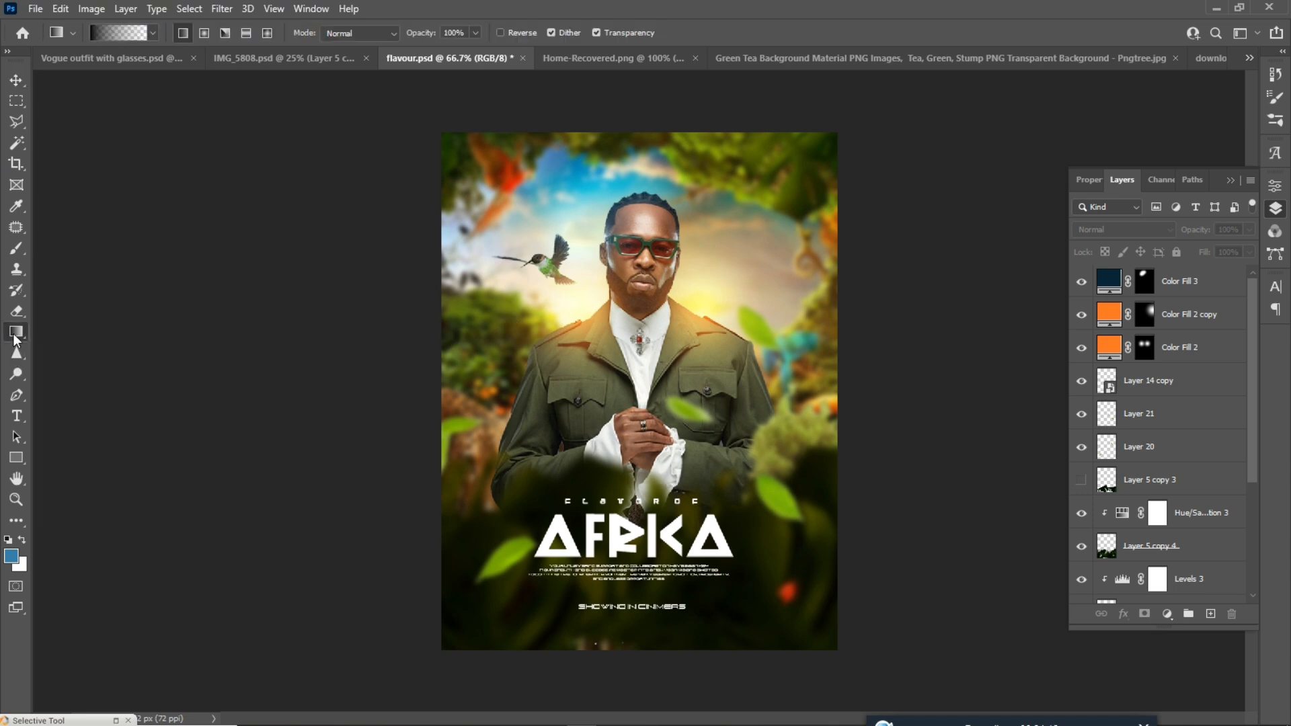
pyautogui.click(111, 33)
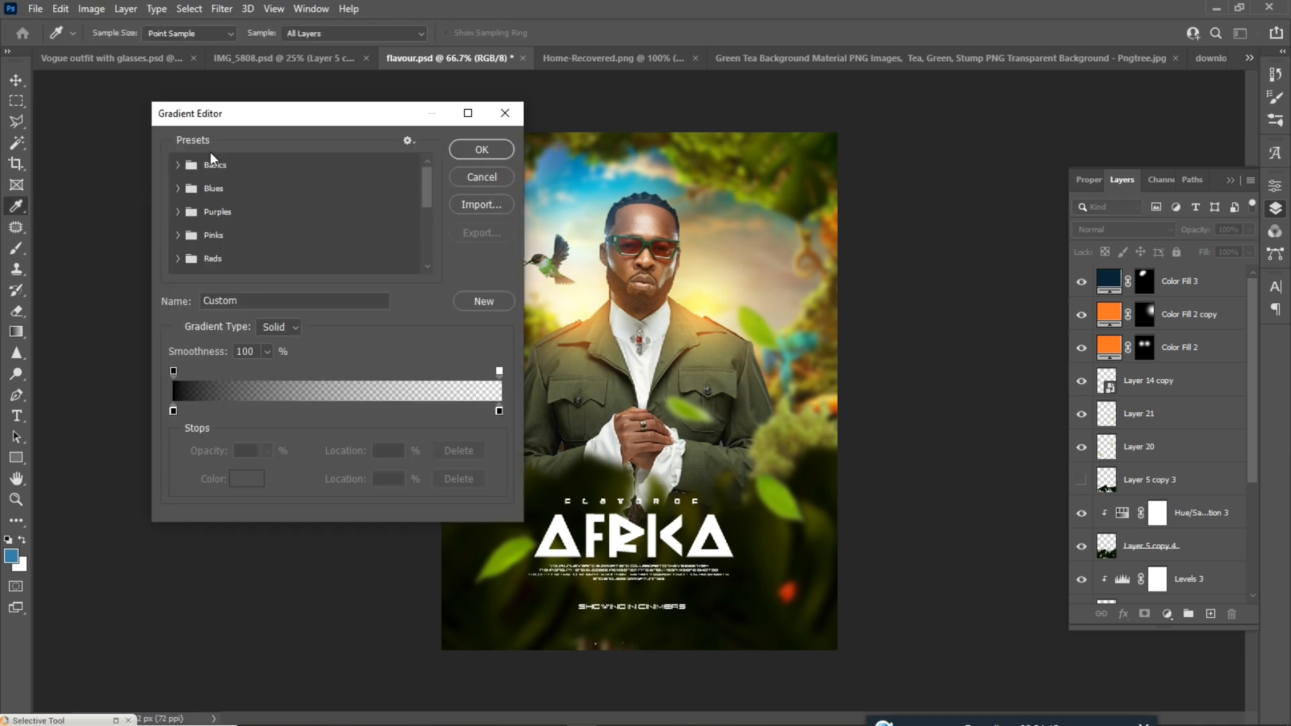
pyautogui.click(482, 149)
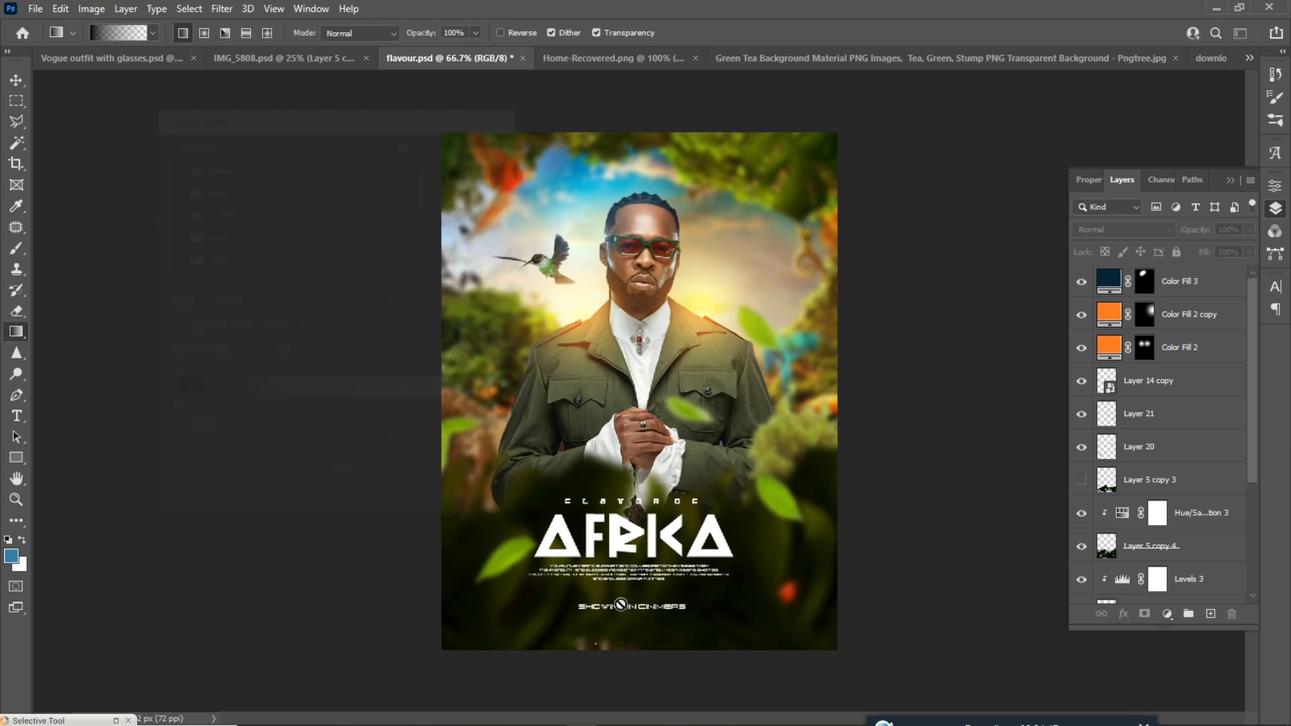
pyautogui.click(1175, 294)
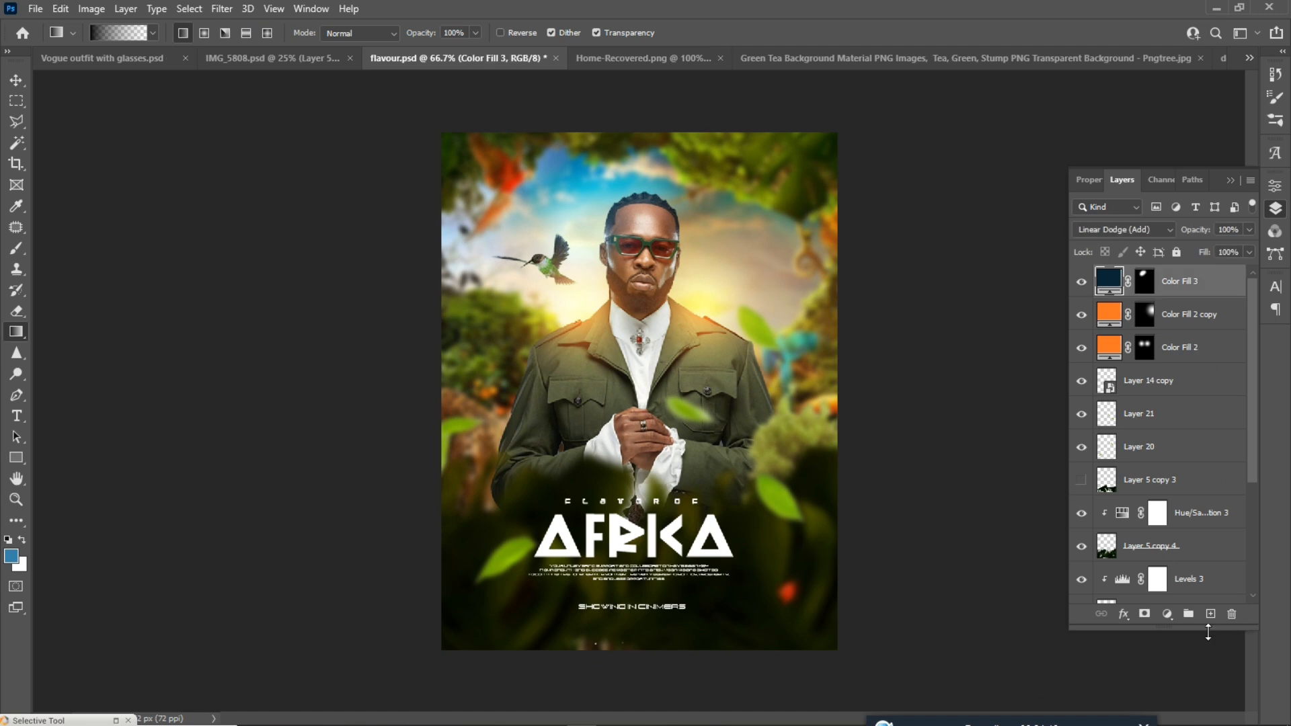
pyautogui.click(1210, 614)
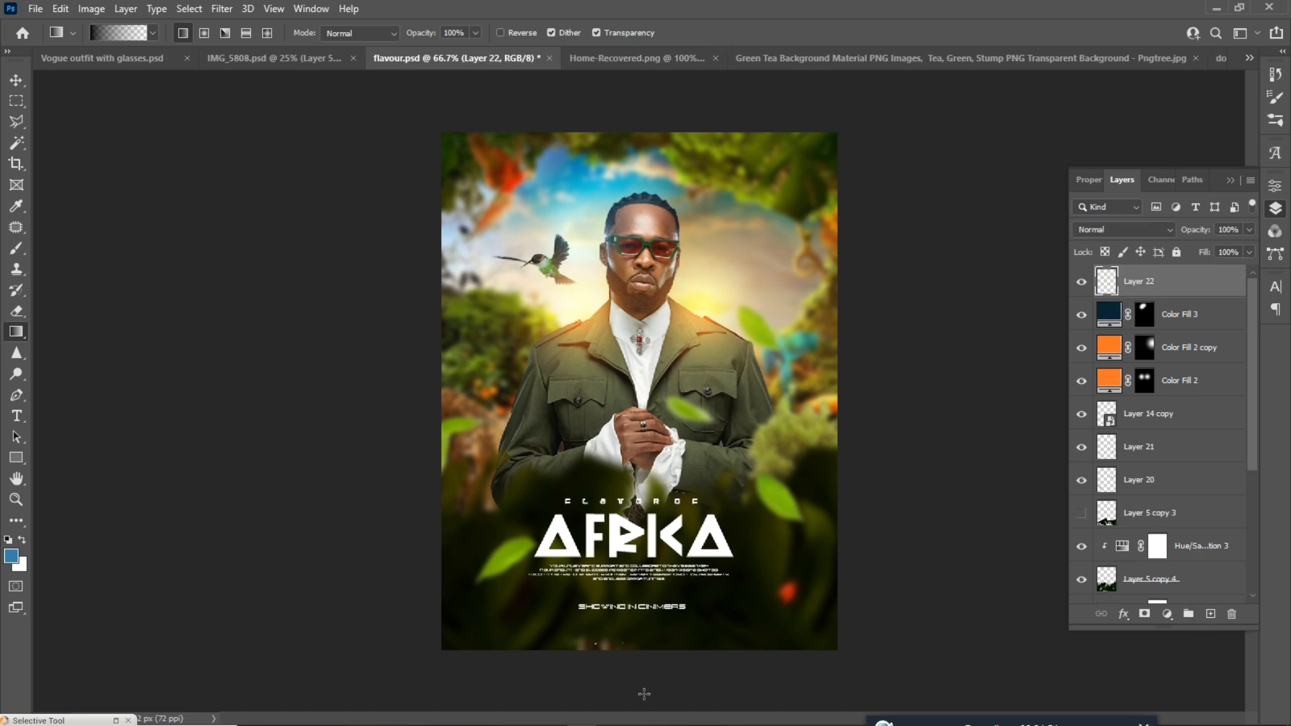
pyautogui.moveTo(648, 697); pyautogui.dragTo(647, 377)
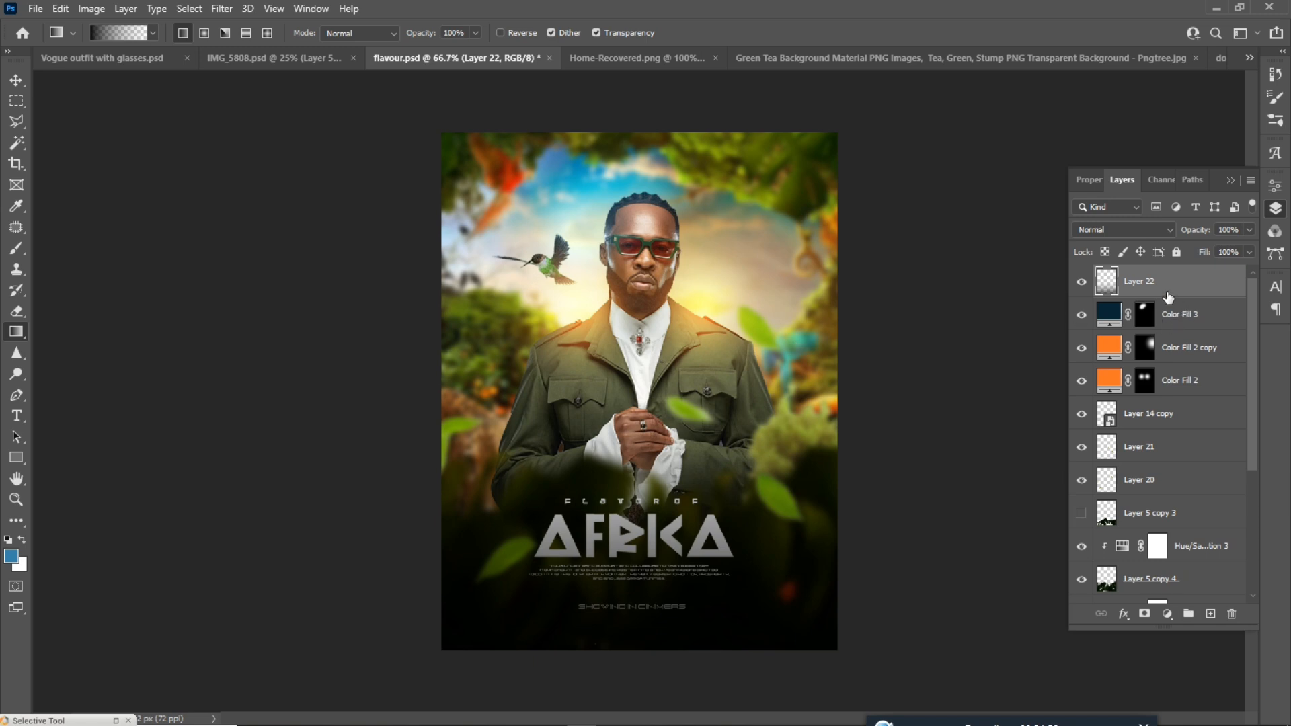
# Step: Move gradient Layer 22 directly beneath Layer 5 copy 3 and set its opacity to 60%
pyautogui.moveTo(1161, 294); pyautogui.dragTo(1153, 529)
pyautogui.scroll(-3, 1145, 445)
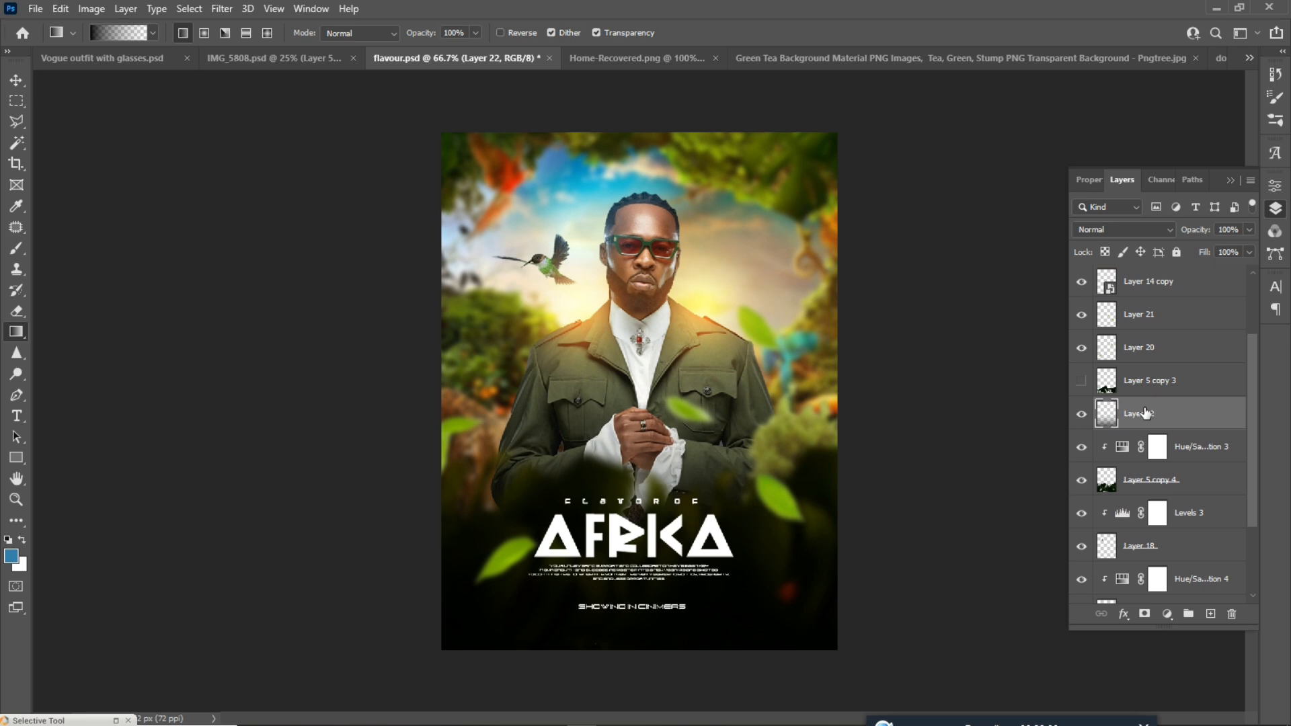
pyautogui.click(1249, 230)
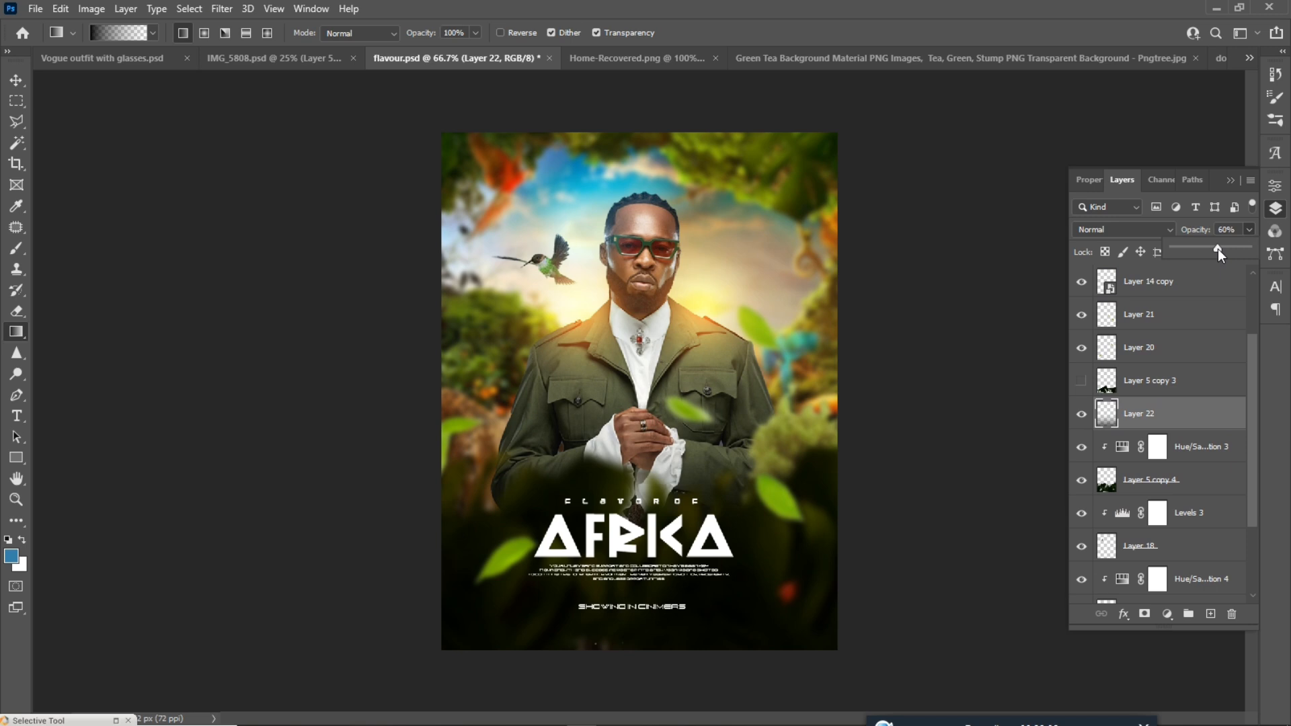
pyautogui.click(14, 82)
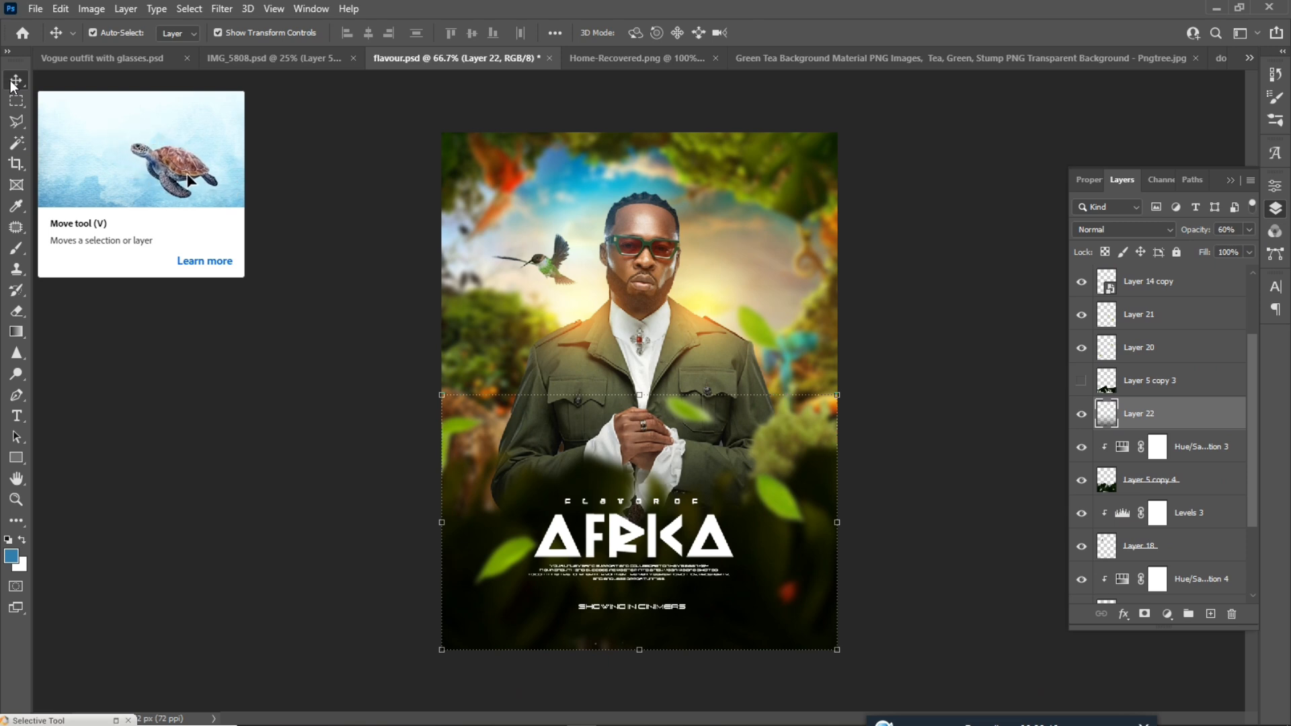
pyautogui.click(361, 201)
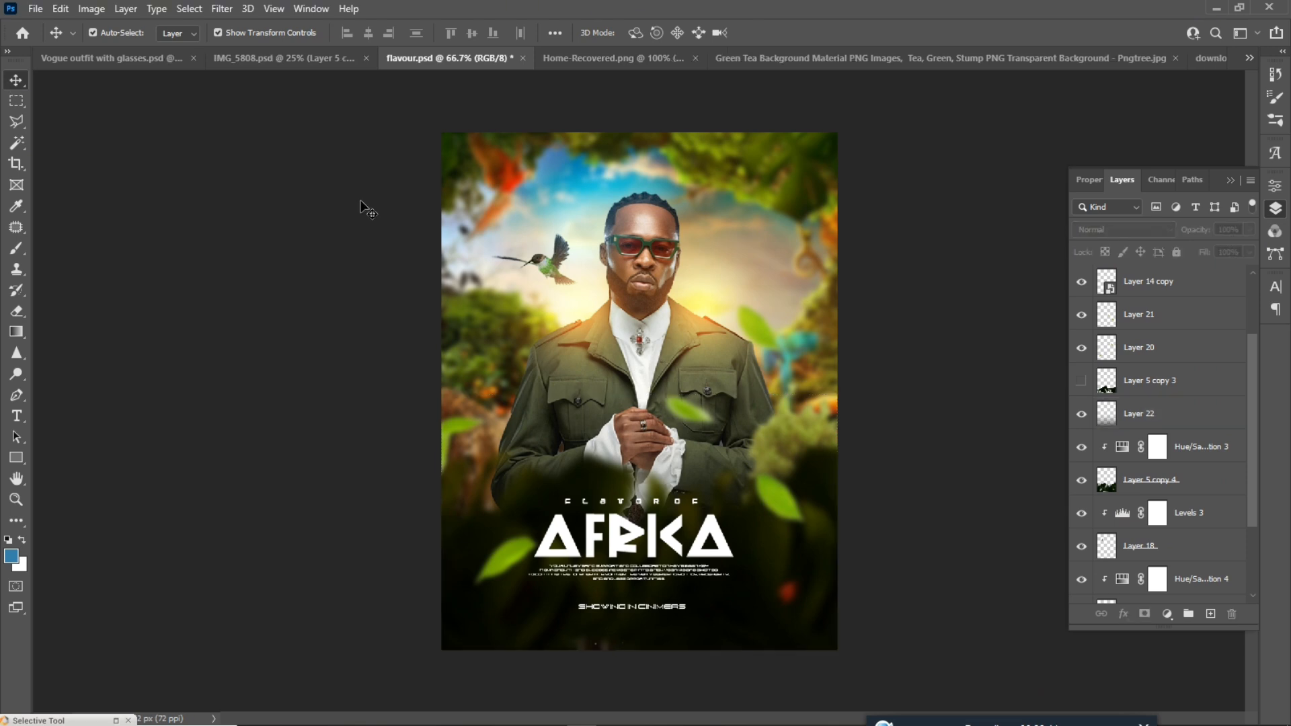